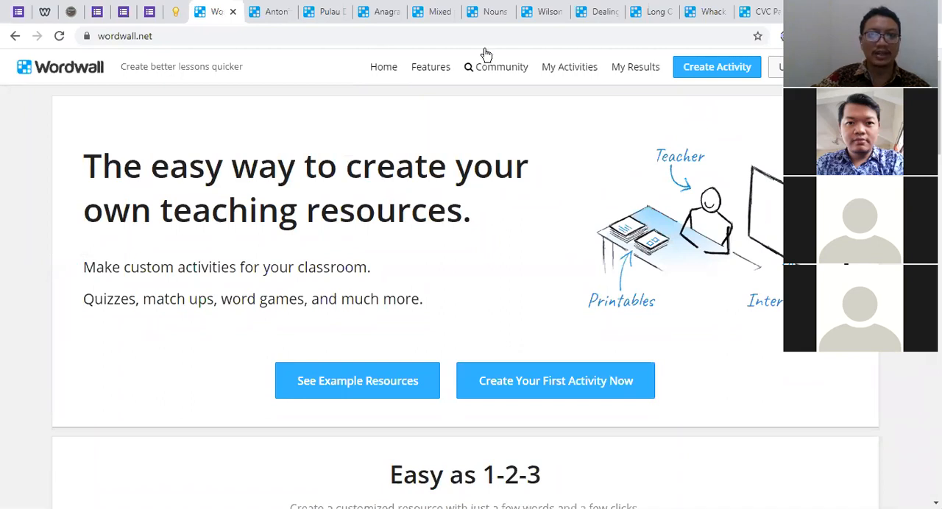
Open the Pulau Di indonesia labelled diagram activity and start playing it
scroll(124, 145, "down", 1)
scroll(286, 152, "down", 2)
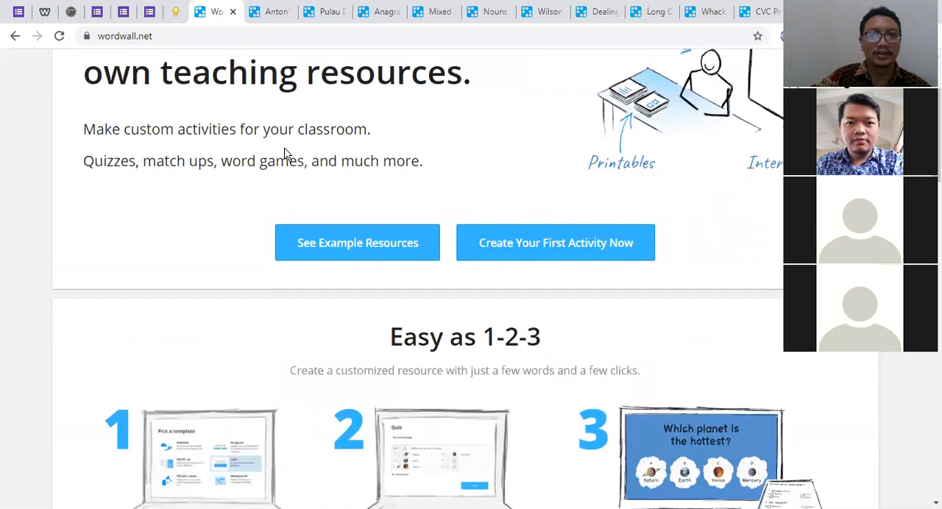
left_click(346, 13)
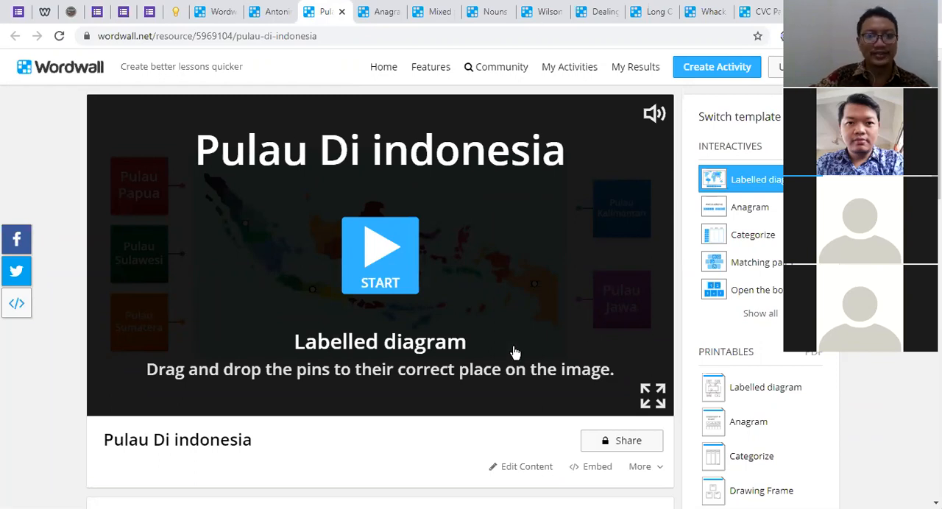
left_click(388, 256)
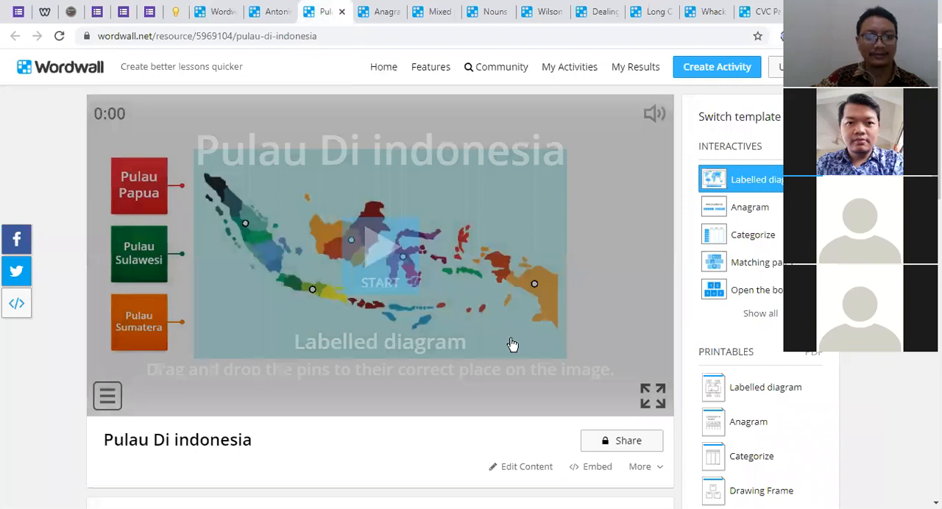
left_click(391, 270)
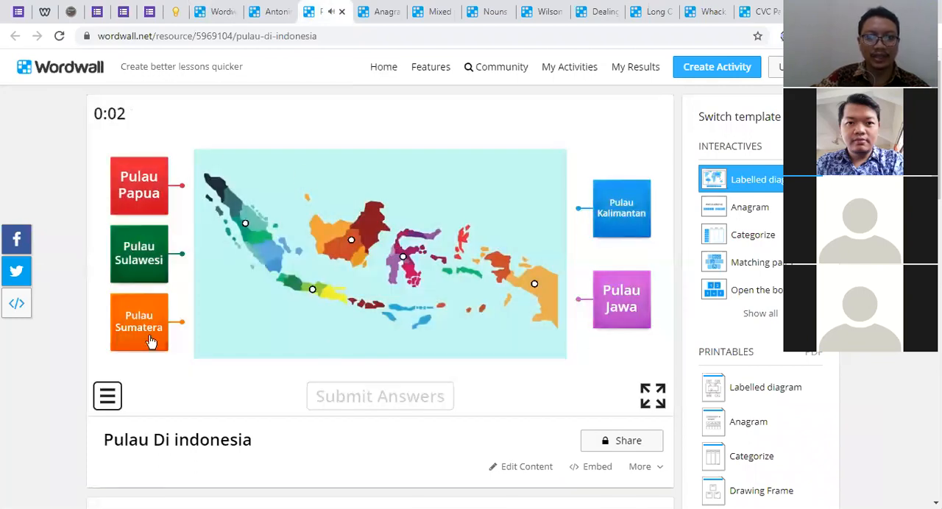
Pin Pulau Papua, Jawa, Sulawesi, Sumatera and Kalimantan to their matching islands on the map and submit the answers
left_click_drag(193, 203, 535, 287)
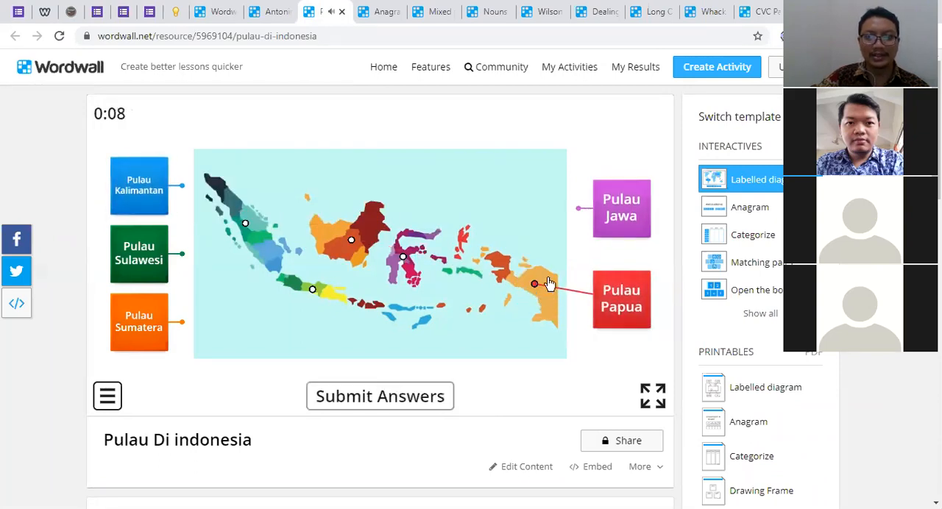
left_click_drag(578, 209, 315, 291)
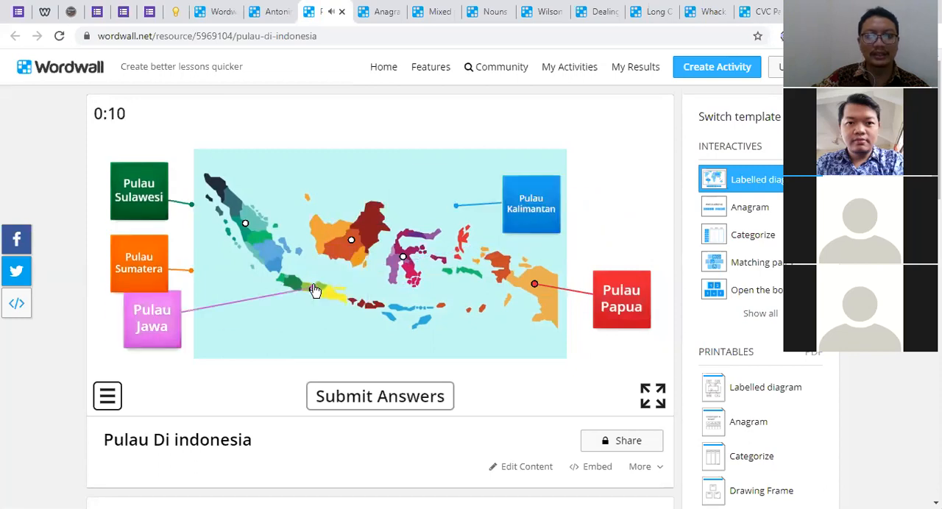
left_click_drag(186, 193, 400, 260)
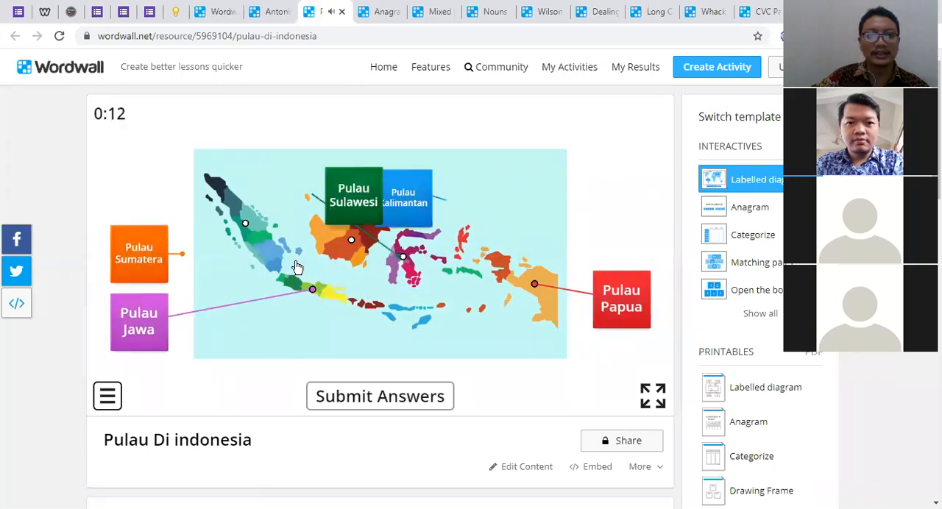
left_click_drag(182, 254, 246, 226)
left_click_drag(182, 186, 351, 240)
left_click(415, 406)
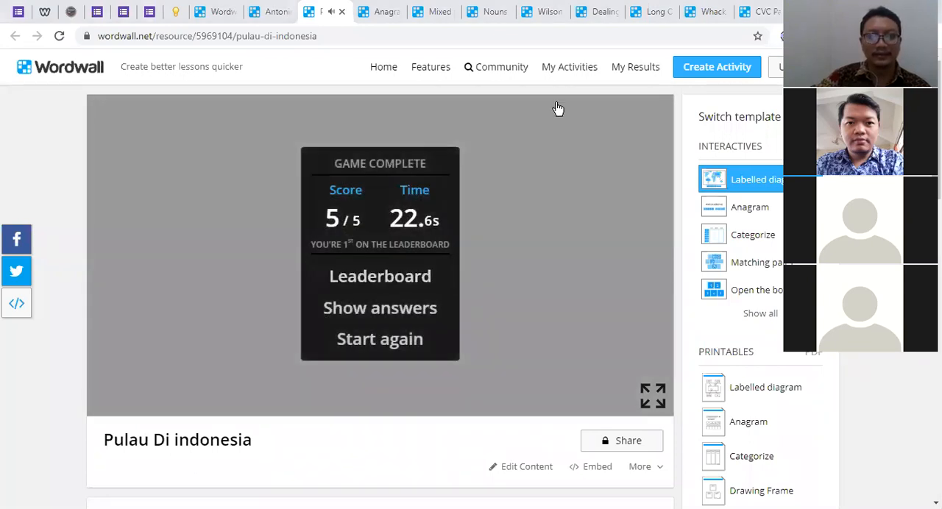
Add the player's name to the leaderboard and reset the labelled diagram activity to play again
left_click(421, 278)
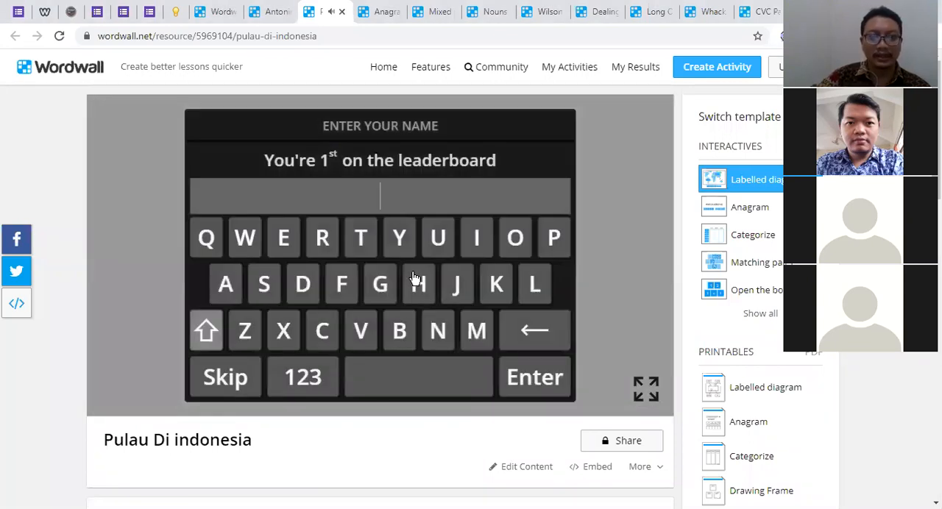
left_click(247, 330)
left_click(225, 284)
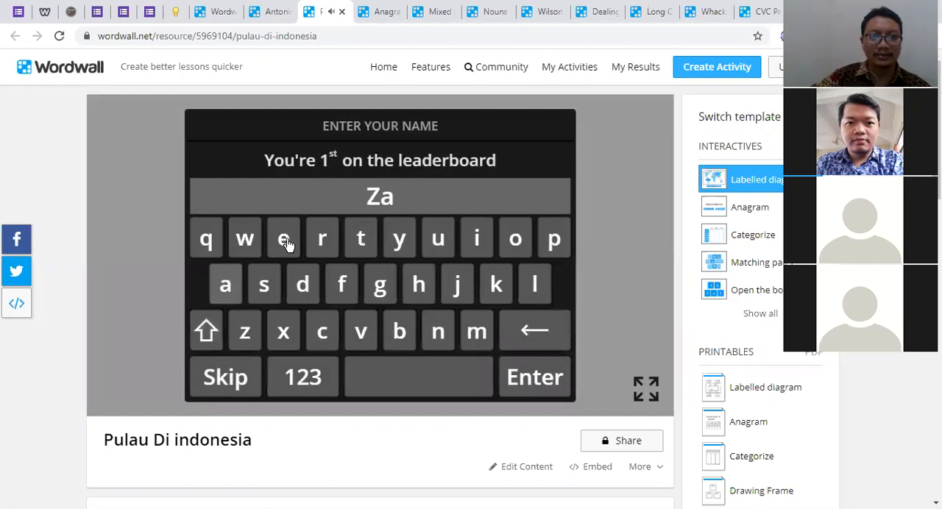
left_click(286, 242)
left_click(436, 330)
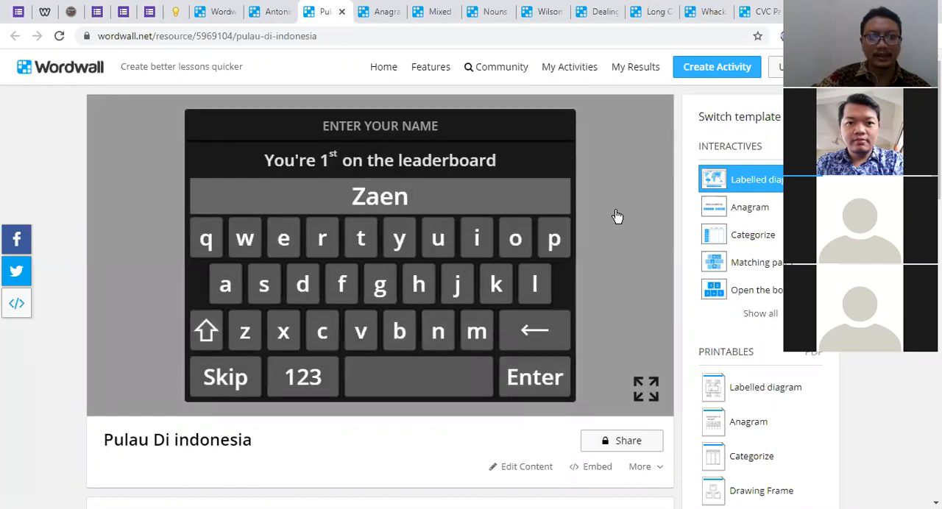
left_click(547, 378)
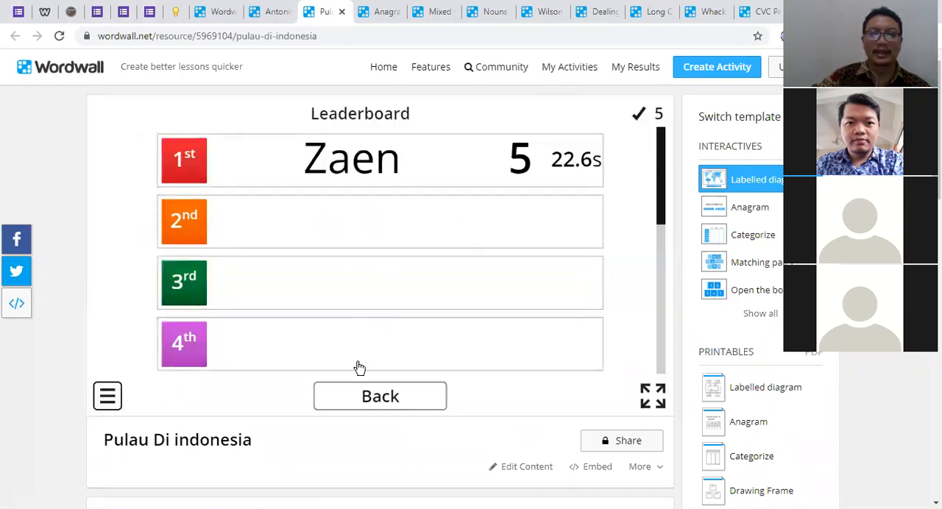
left_click(390, 397)
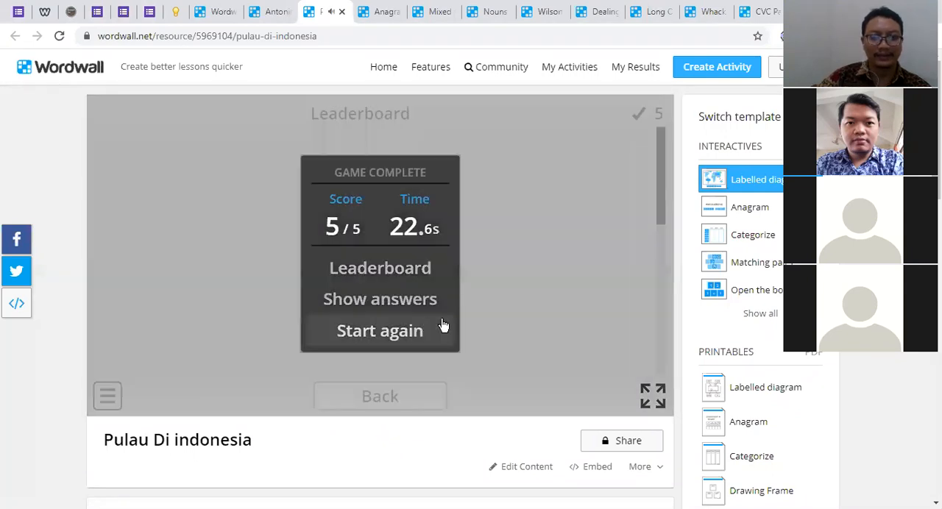
left_click(444, 326)
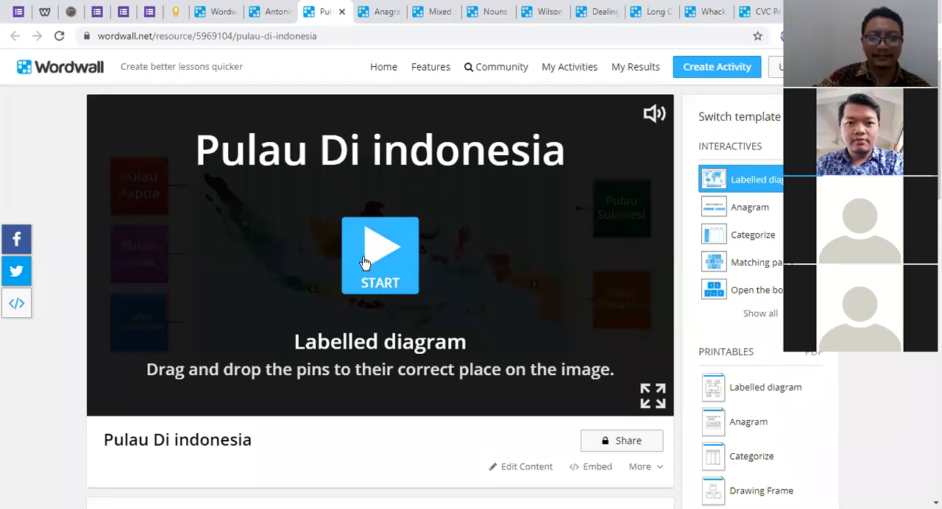
Close the activity page opened just before Pulau Di indonesia and return to the Wordwall home page
left_click(280, 12)
left_click(289, 12)
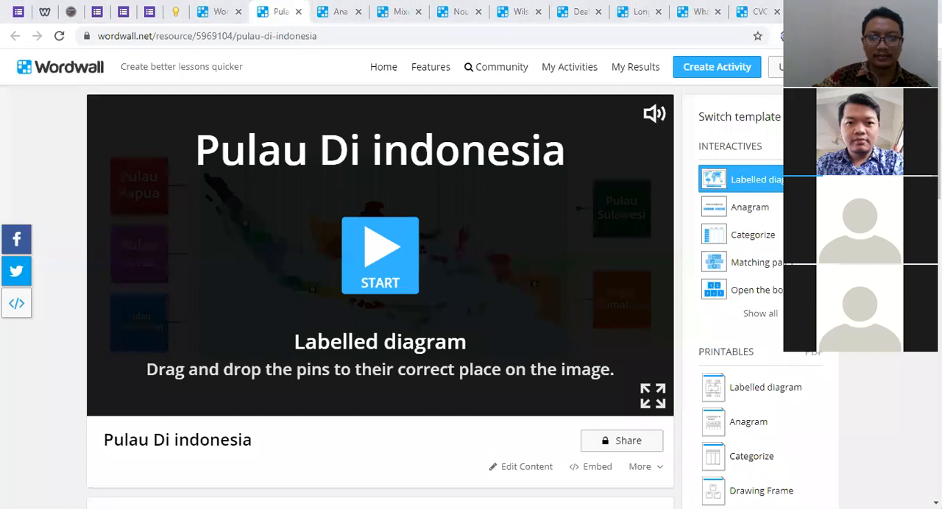
left_click(219, 12)
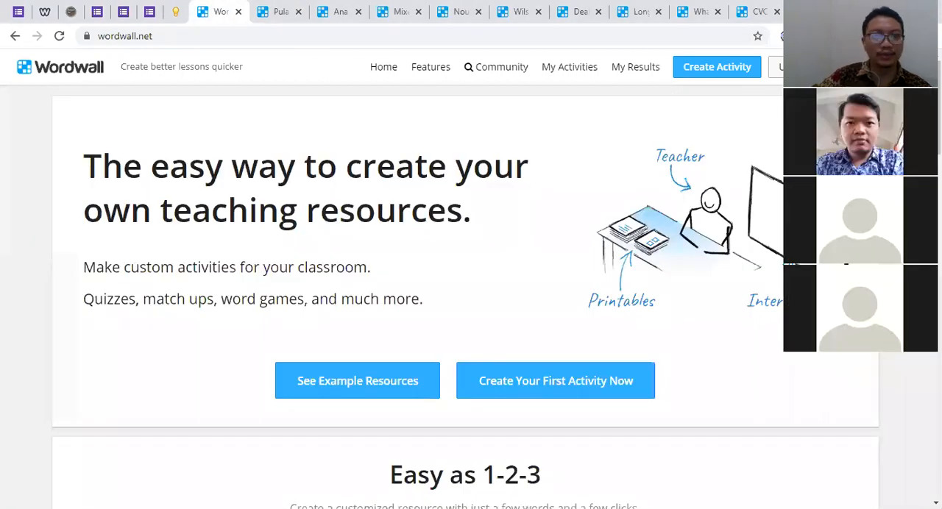
Copy the home page's web address, wordwall.net
left_click(164, 33)
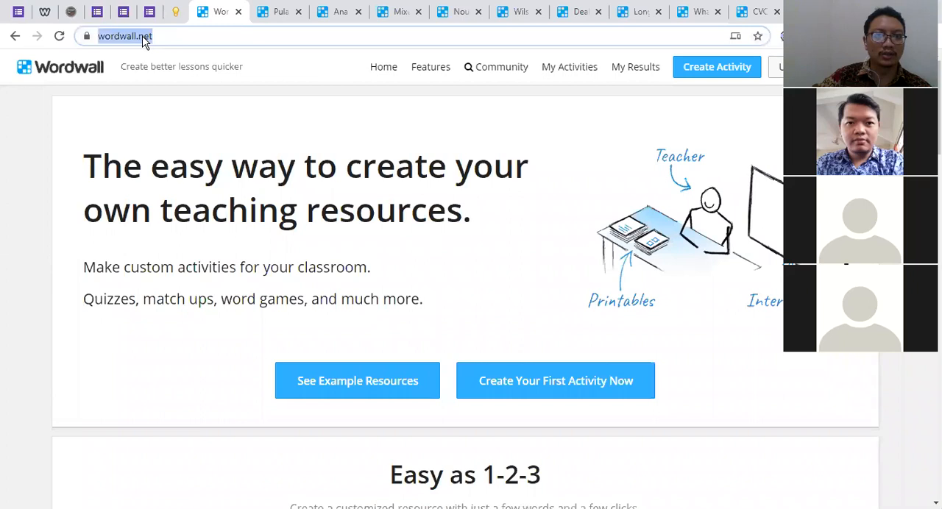
right_click(144, 38)
left_click(181, 111)
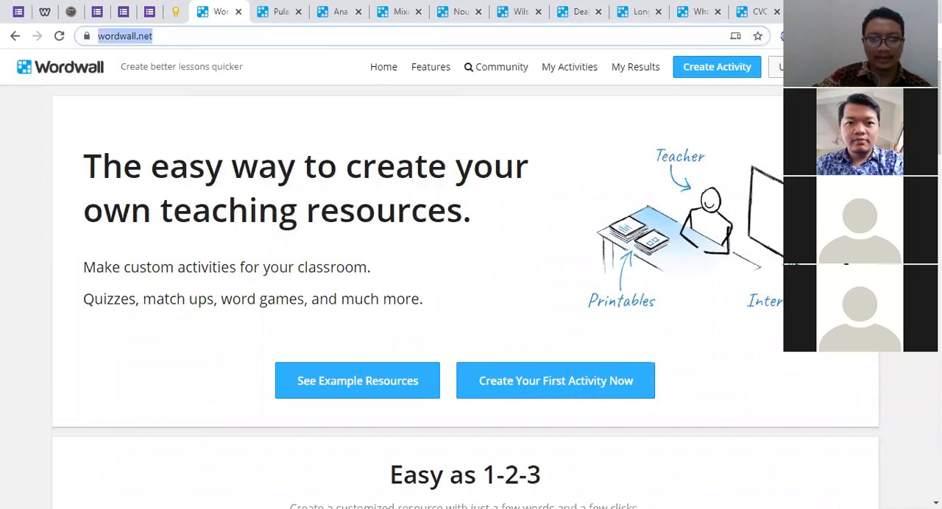
left_click(410, 396)
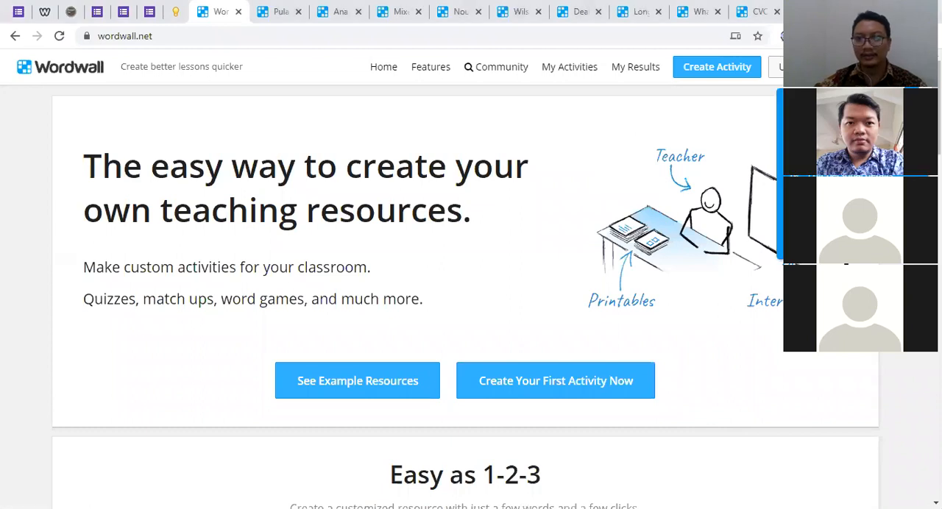
Reload the Wordwall home page and log in with Google using the lowercase greenleaf official account
key("F5")
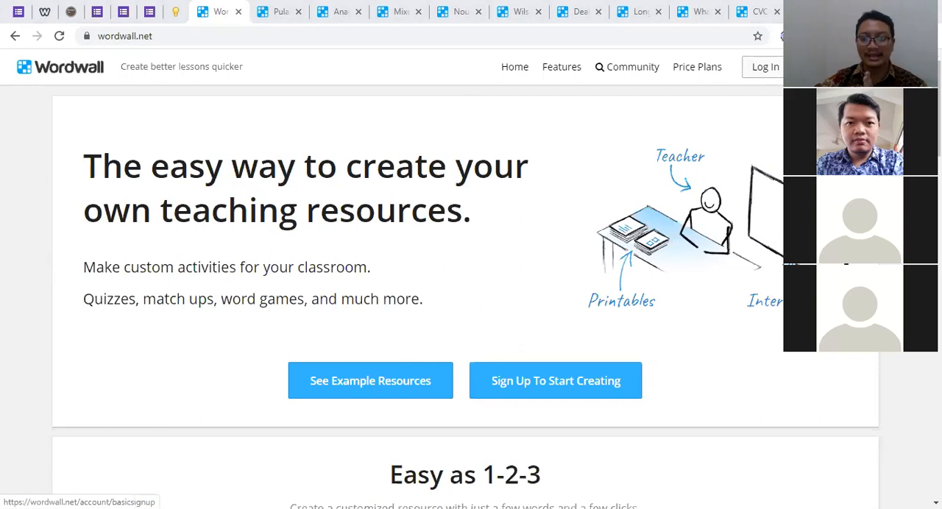
left_click(766, 68)
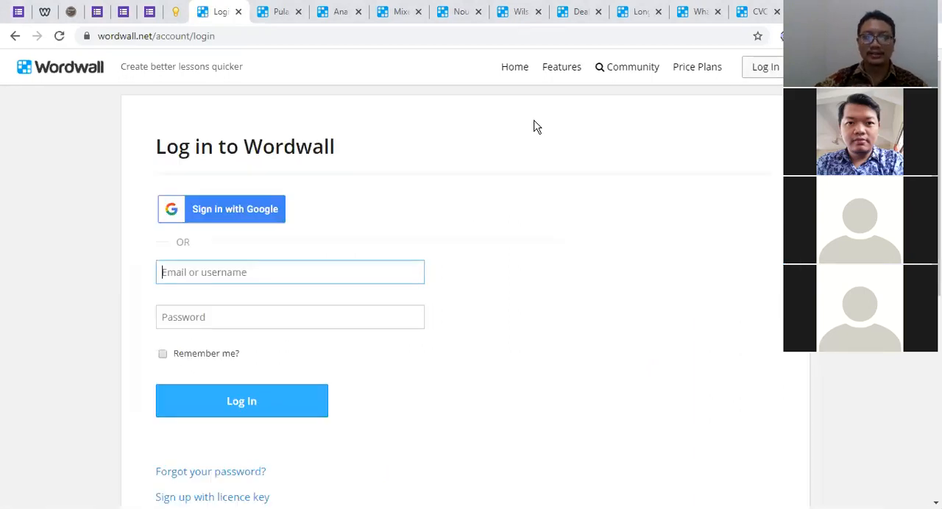
left_click(230, 215)
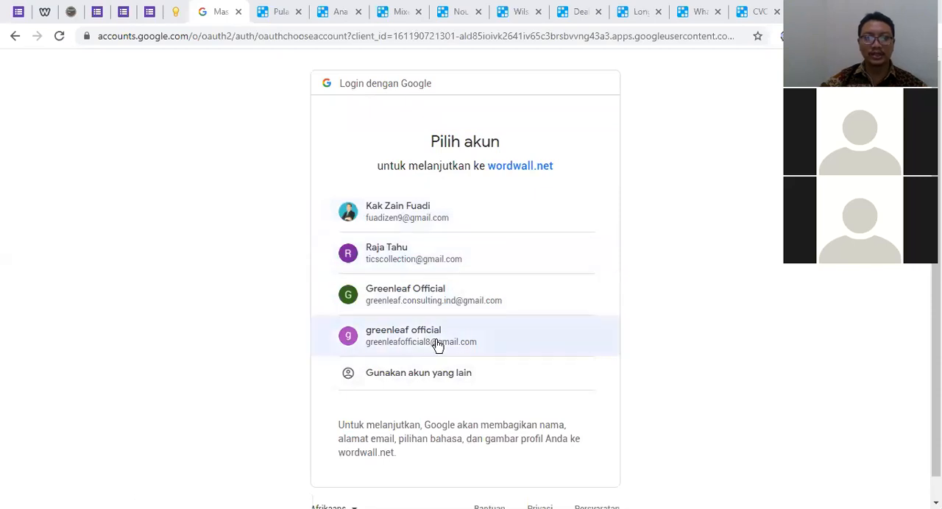
left_click(437, 346)
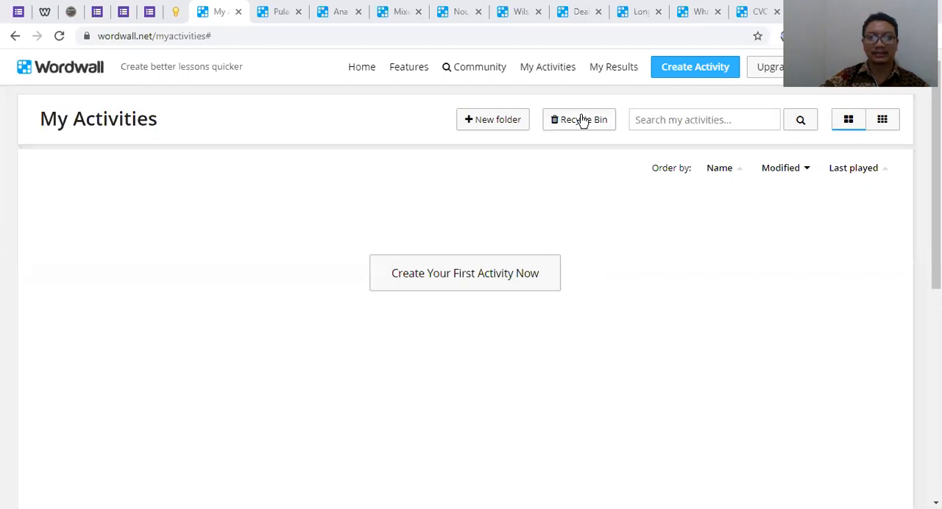
Start a new activity, then collapse and re-expand the Interactives group in the template list
left_click(697, 73)
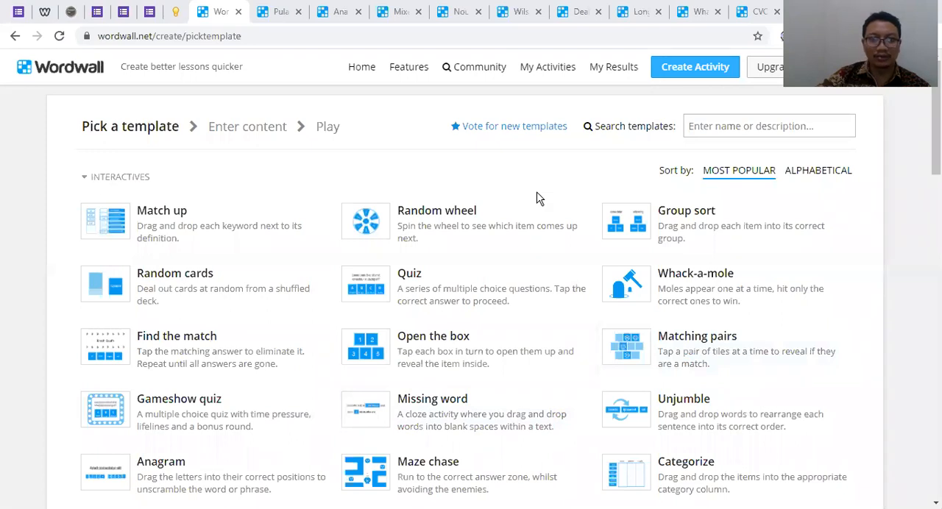
scroll(471, 220, "down", 3)
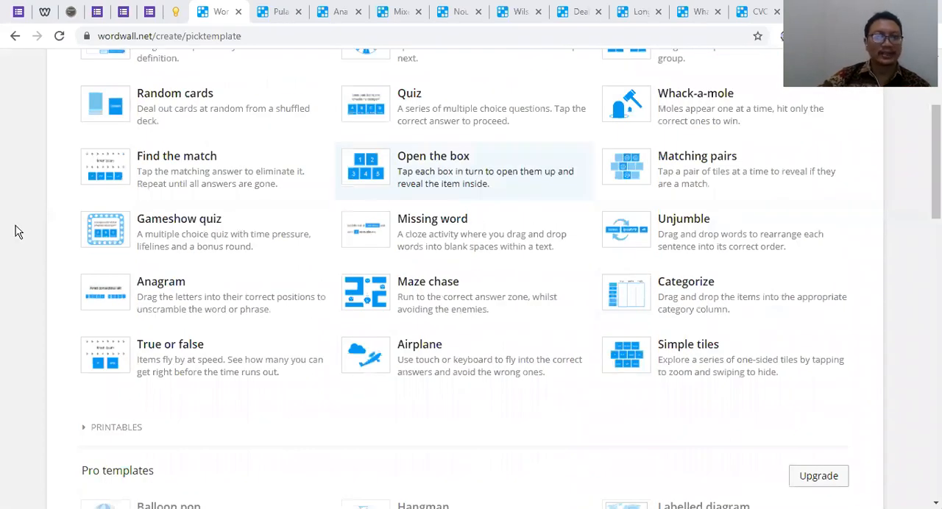
scroll(657, 177, "up", 3)
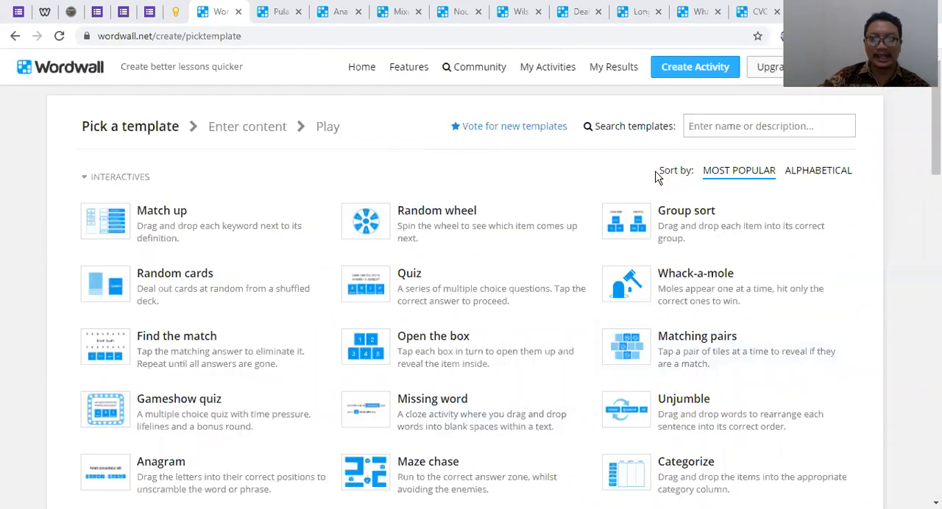
left_click(88, 180)
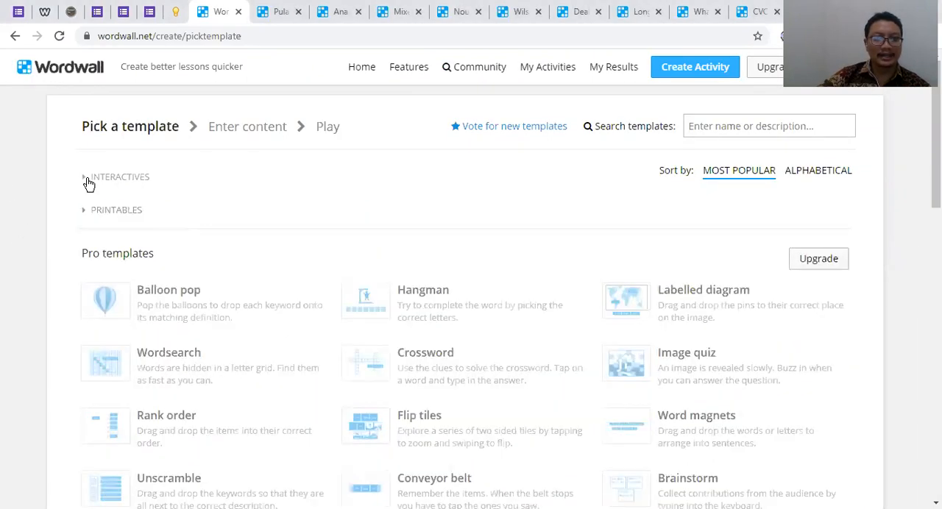
left_click(94, 181)
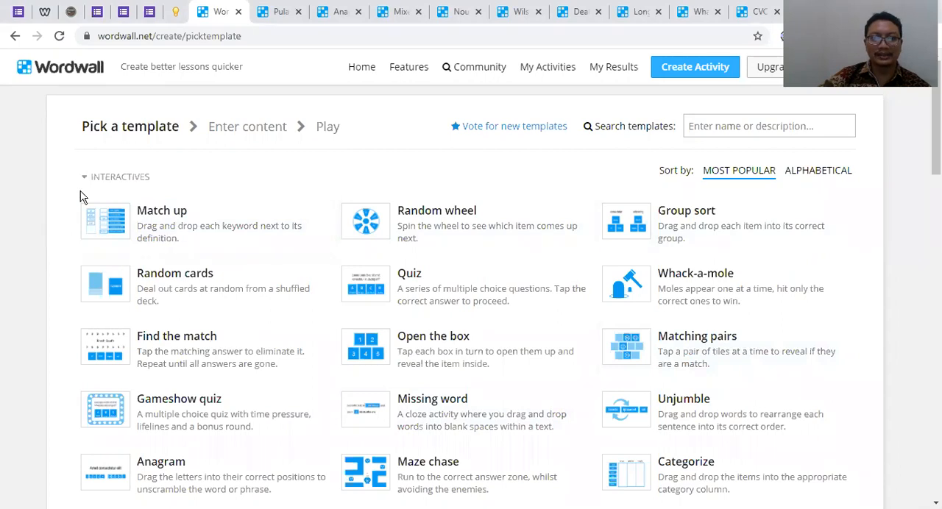
Examine the available interactive templates and their descriptions, from Match up to Simple tiles
scroll(741, 361, "down", 1)
scroll(742, 361, "down", 2)
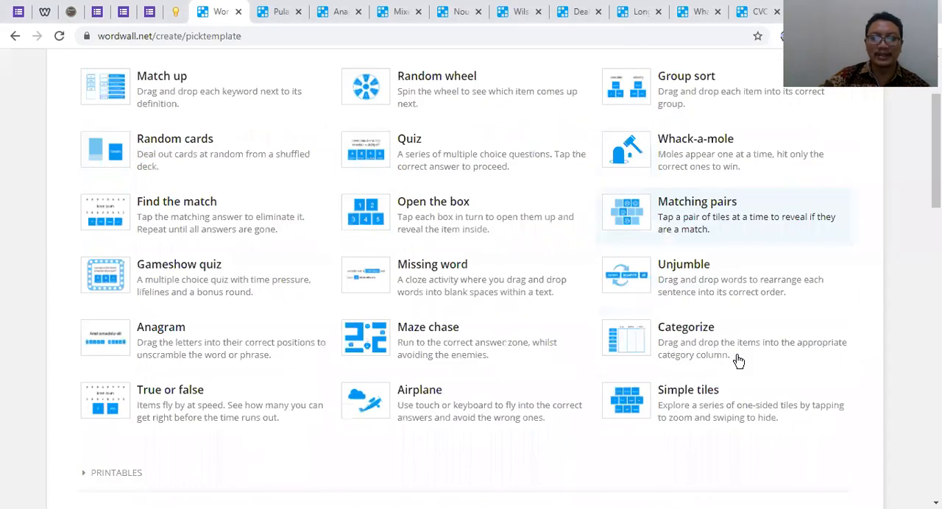
scroll(81, 245, "up", 2)
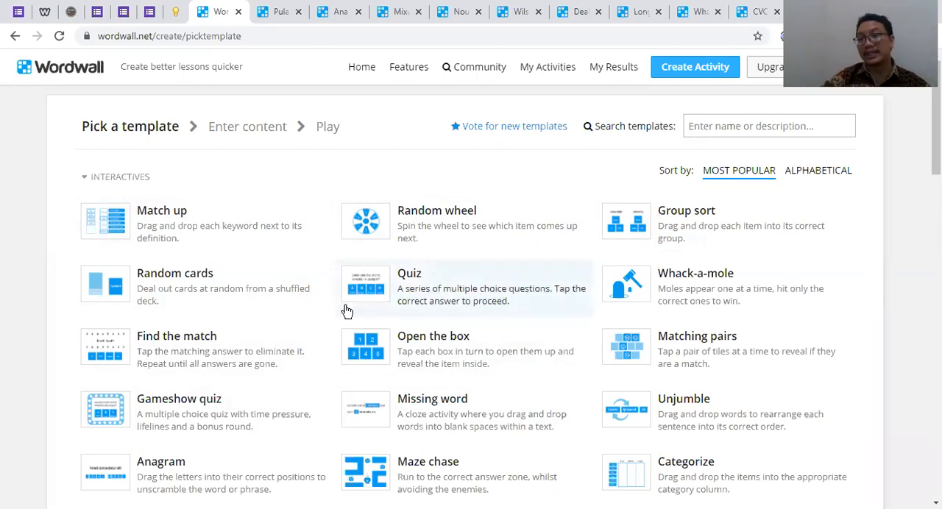
scroll(347, 311, "down", 1)
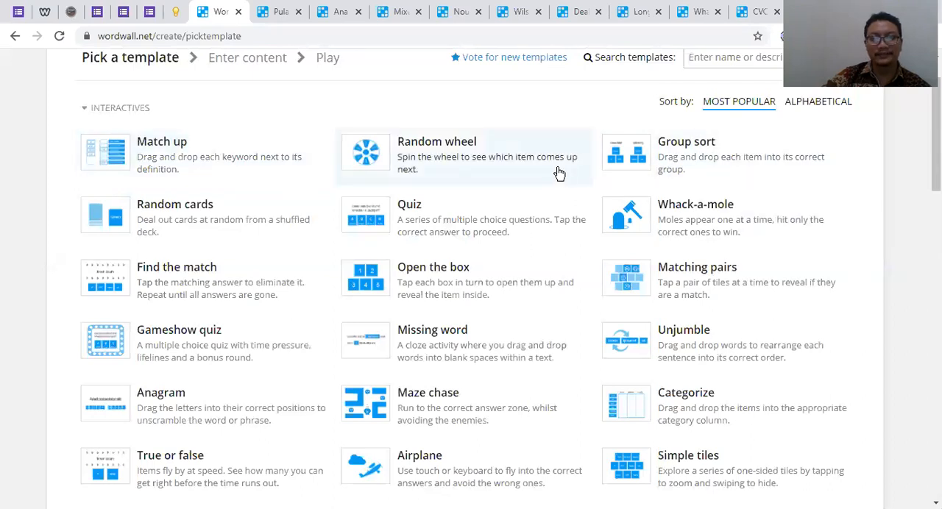
scroll(549, 171, "up", 1)
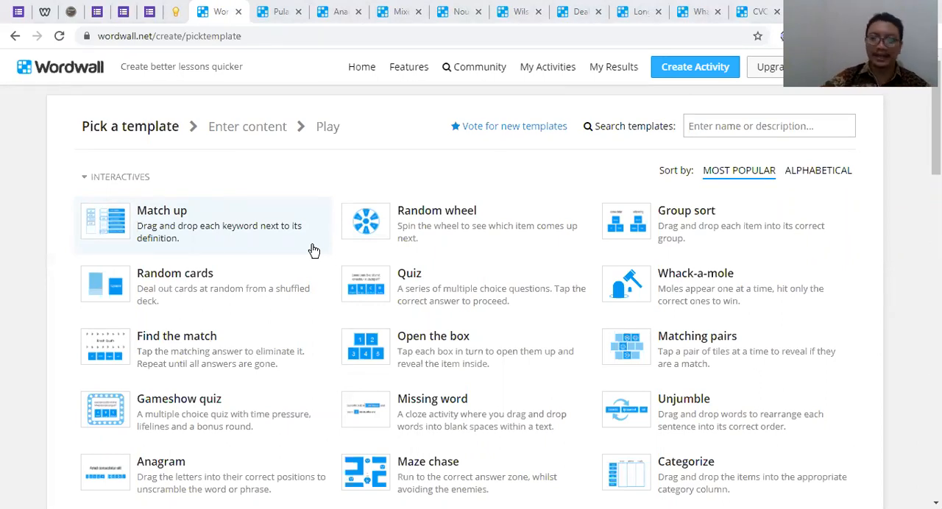
scroll(326, 235, "down", 1)
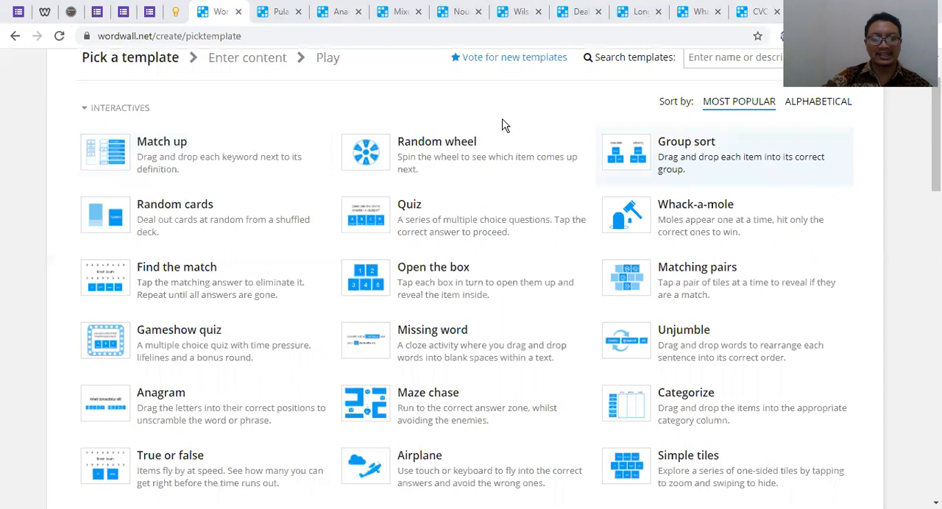
scroll(453, 248, "down", 1)
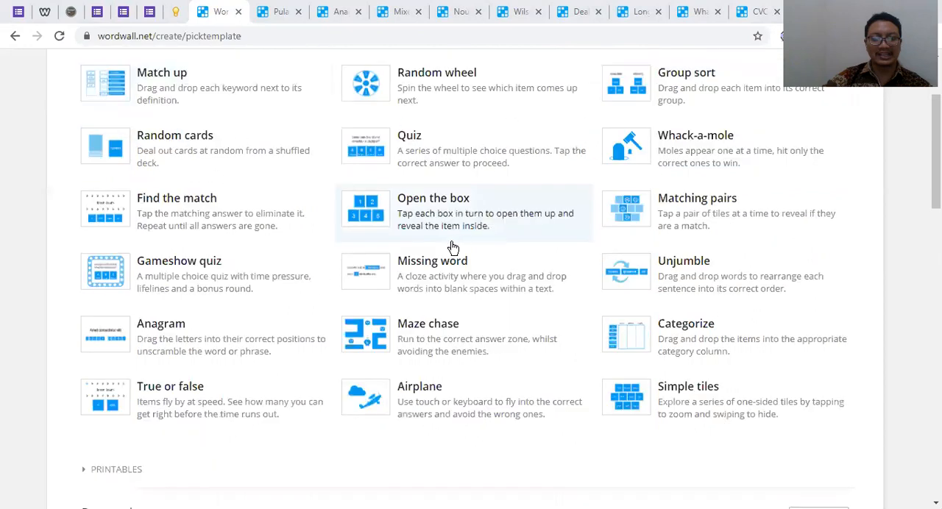
scroll(363, 258, "up", 1)
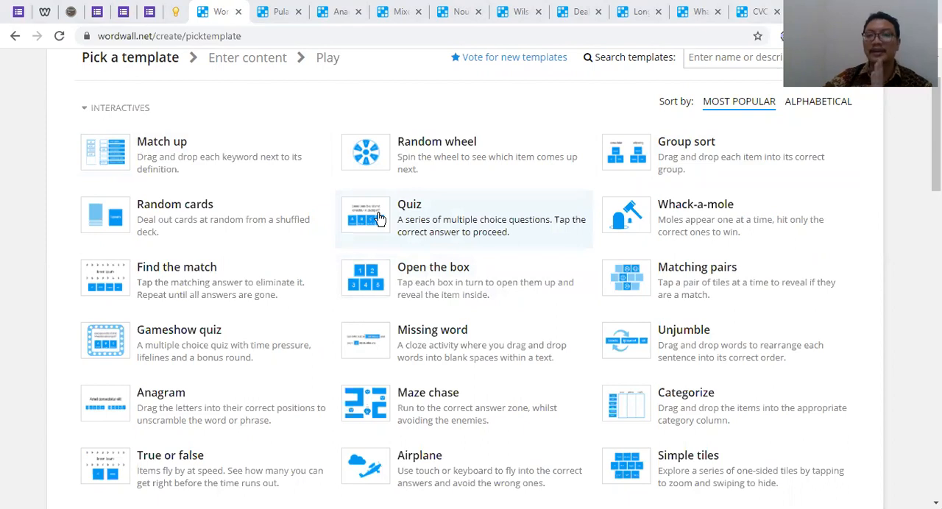
Expand the Printables group in the template list and look through its templates, from Match up to Register
scroll(375, 219, "up", 1)
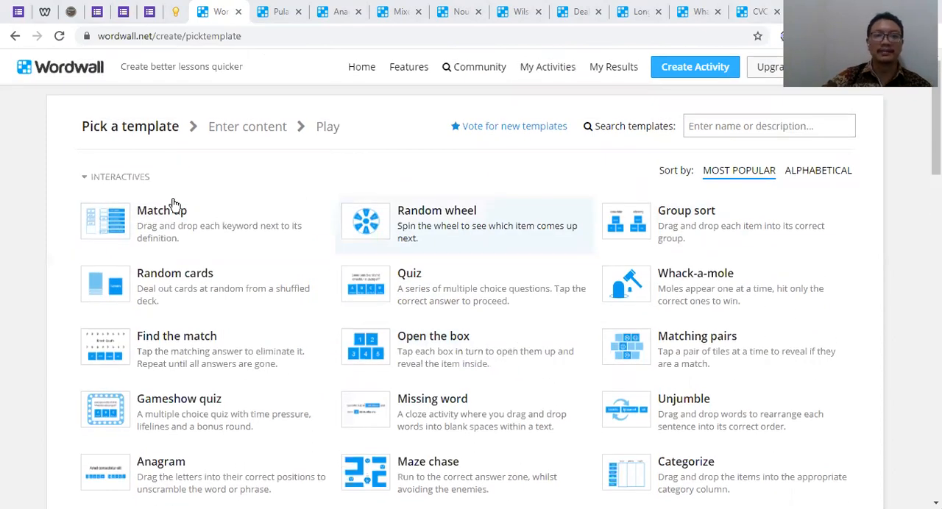
scroll(179, 162, "down", 2)
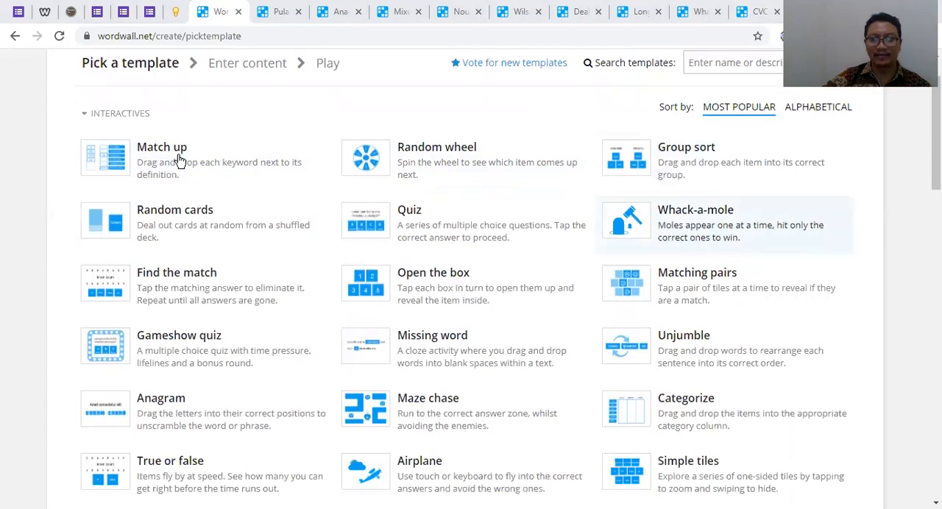
scroll(243, 159, "down", 4)
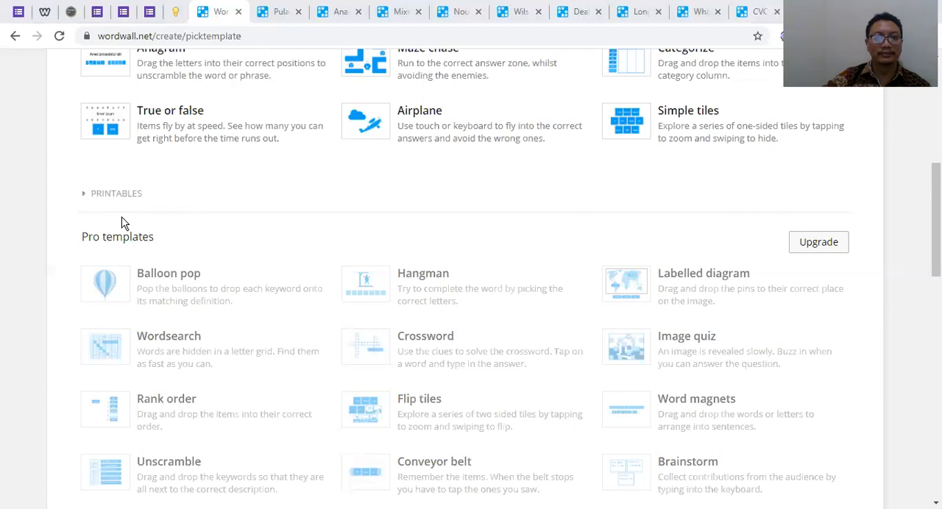
left_click(99, 199)
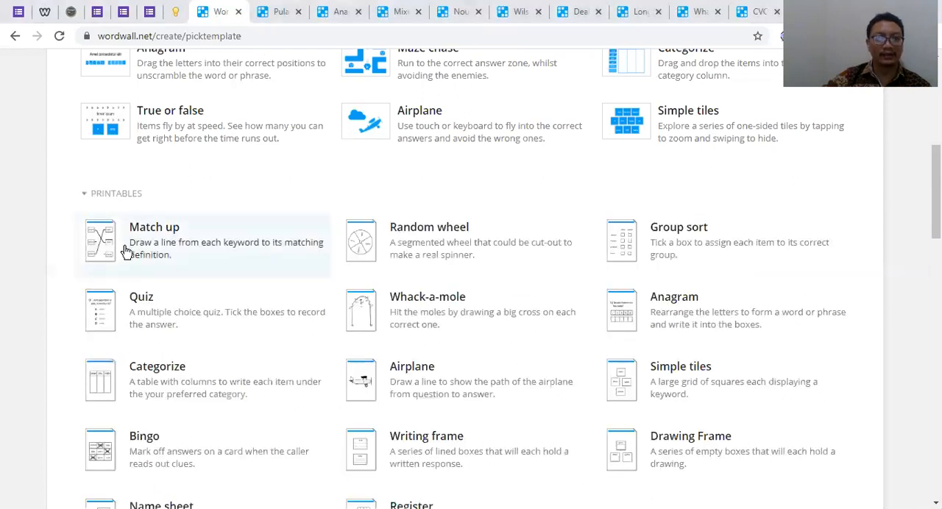
scroll(125, 248, "down", 1)
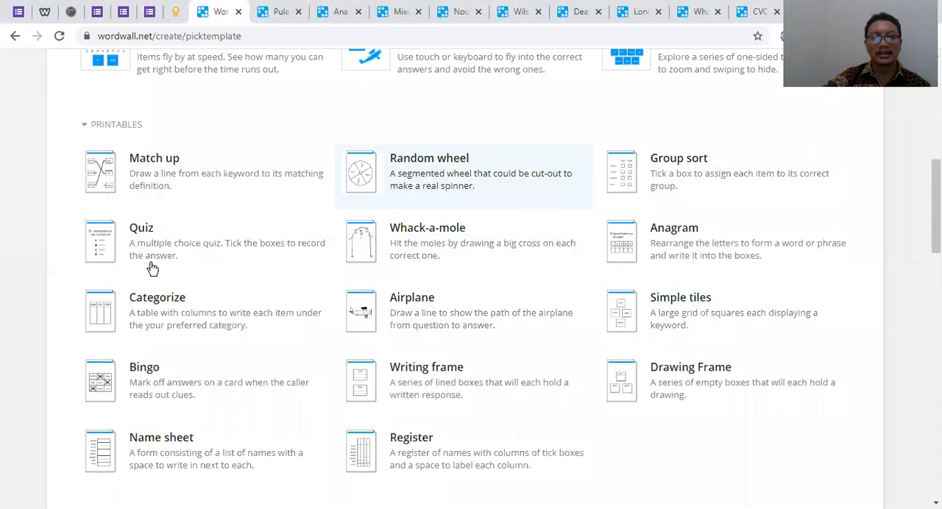
scroll(153, 268, "down", 1)
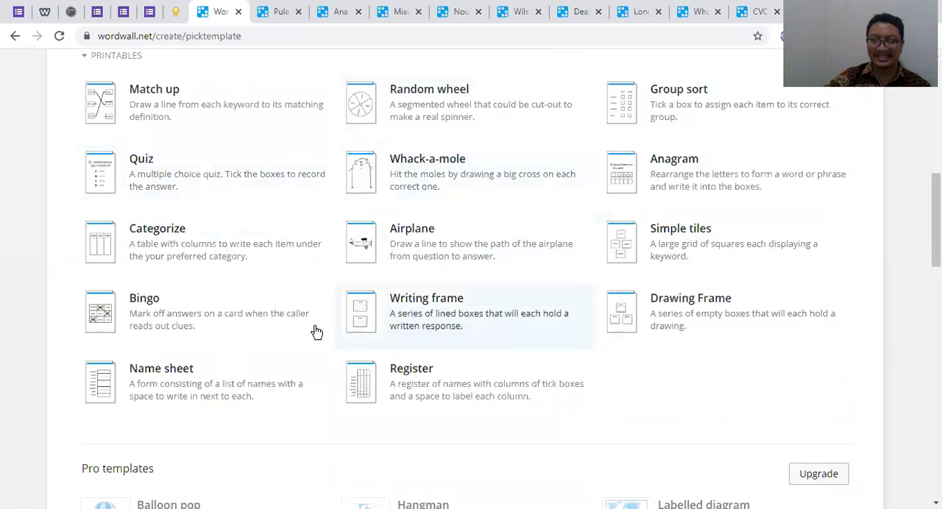
Examine the Pro templates that require an upgrade, from Balloon pop to Maths generator
scroll(293, 288, "up", 5)
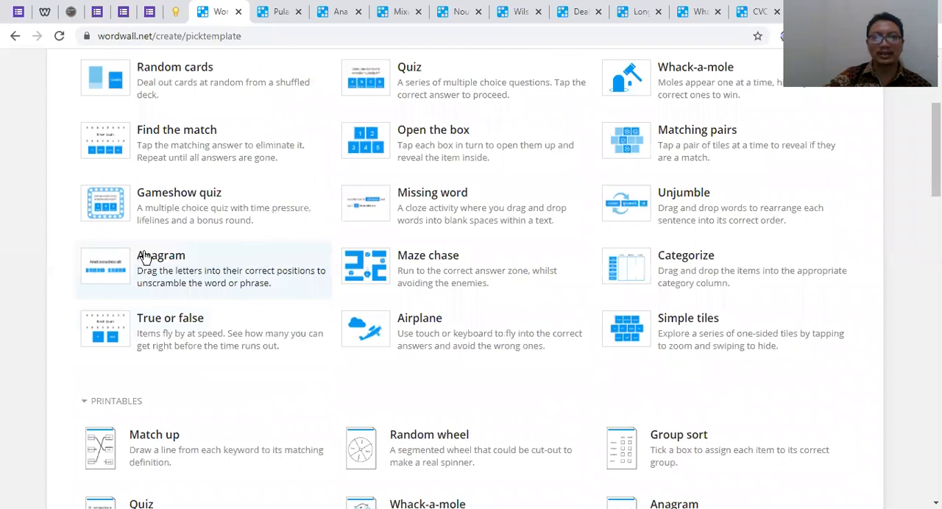
scroll(144, 257, "down", 3)
scroll(210, 241, "up", 2)
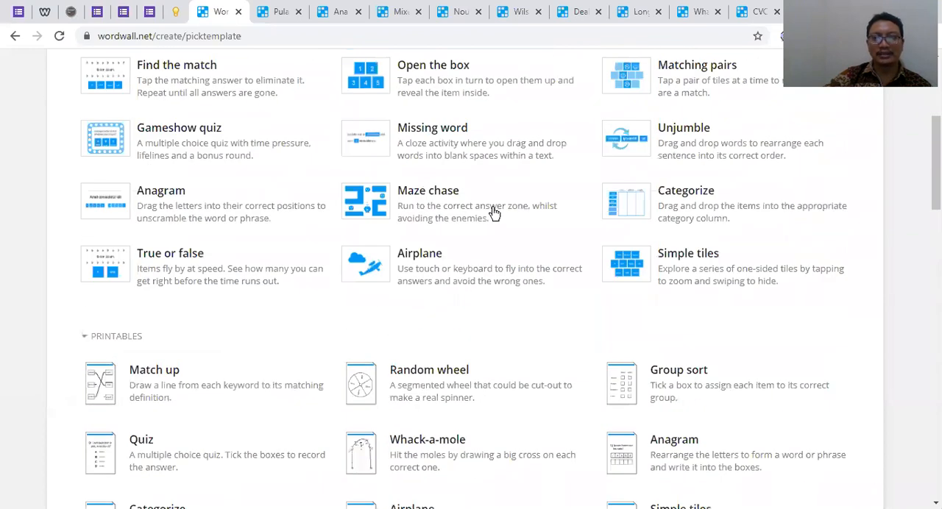
scroll(434, 354, "down", 4)
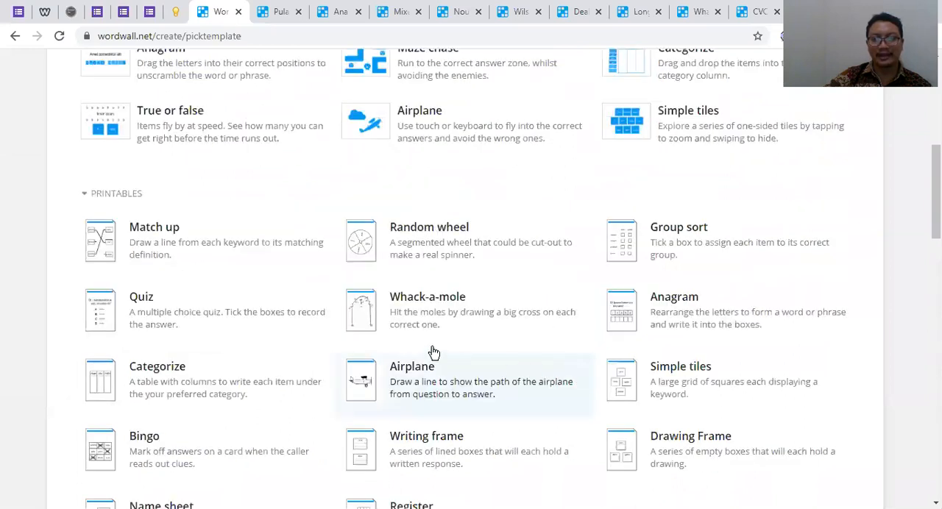
scroll(486, 190, "down", 2)
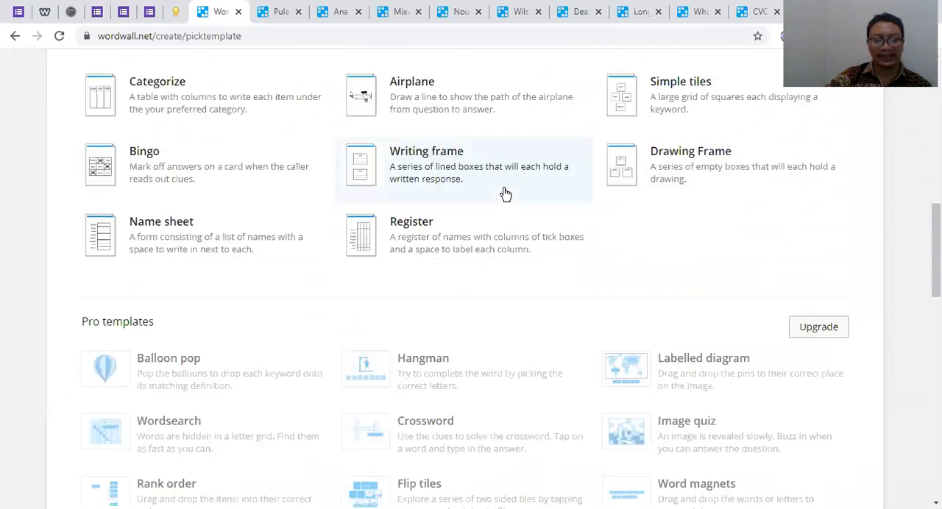
scroll(119, 153, "down", 2)
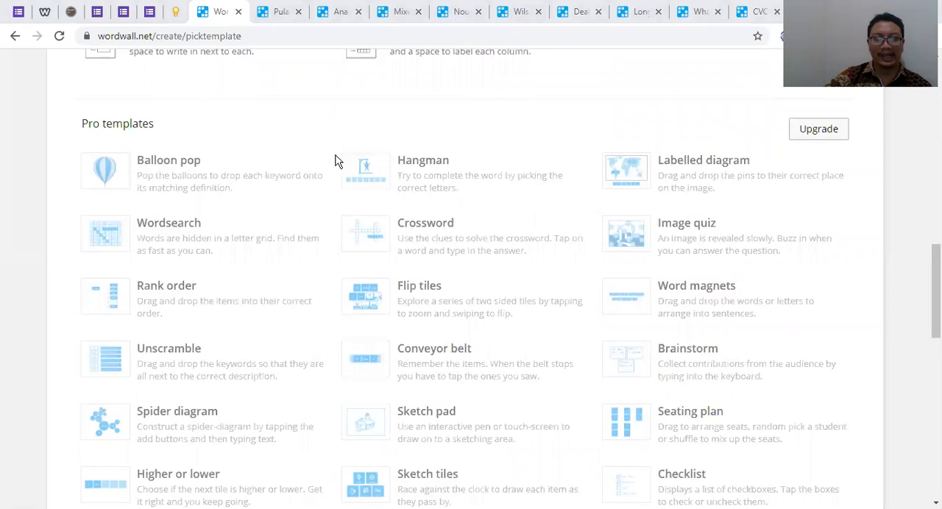
scroll(388, 231, "down", 3)
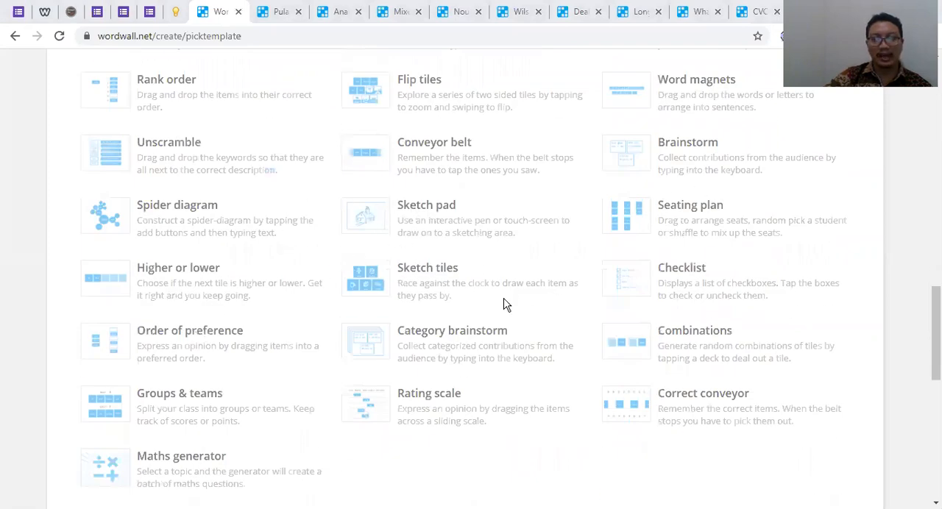
scroll(489, 305, "up", 10)
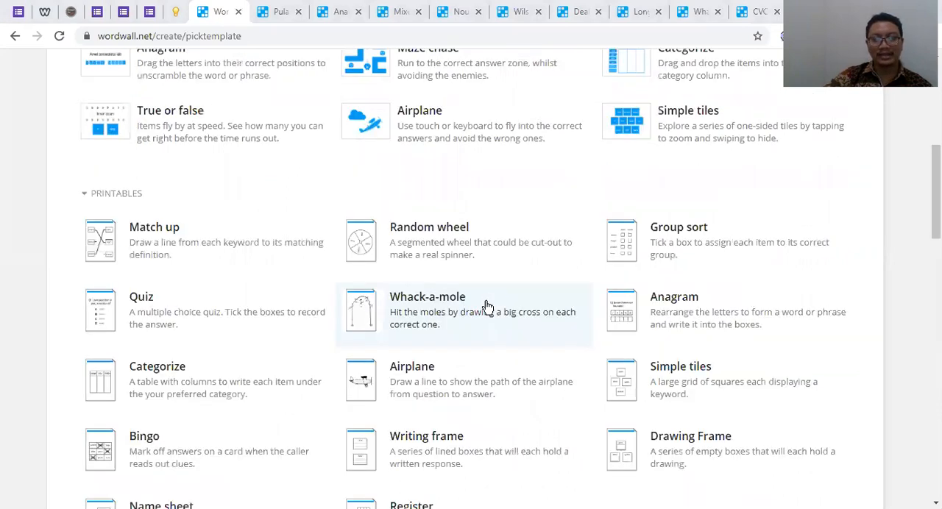
scroll(289, 163, "up", 5)
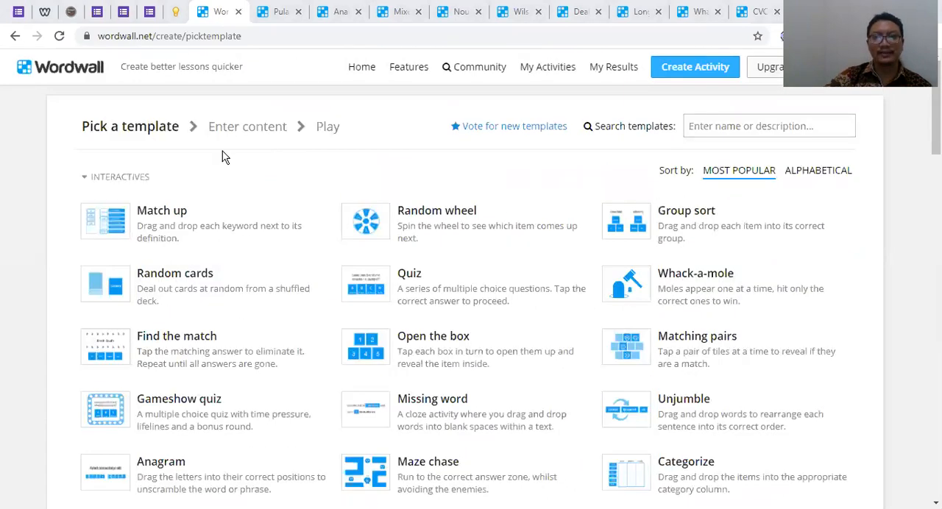
Compare the freely available interactive templates with the greyed-out Pro templates across the whole template list
scroll(221, 191, "down", 1)
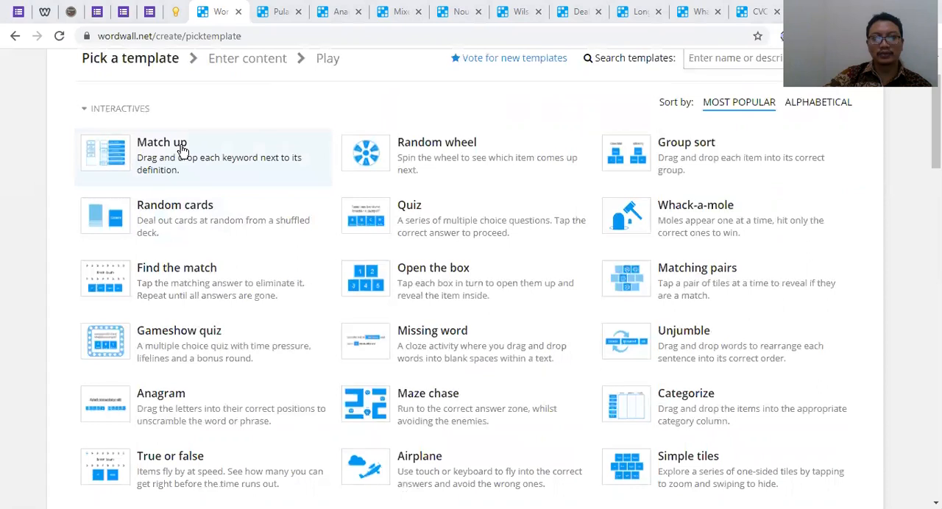
scroll(177, 140, "up", 1)
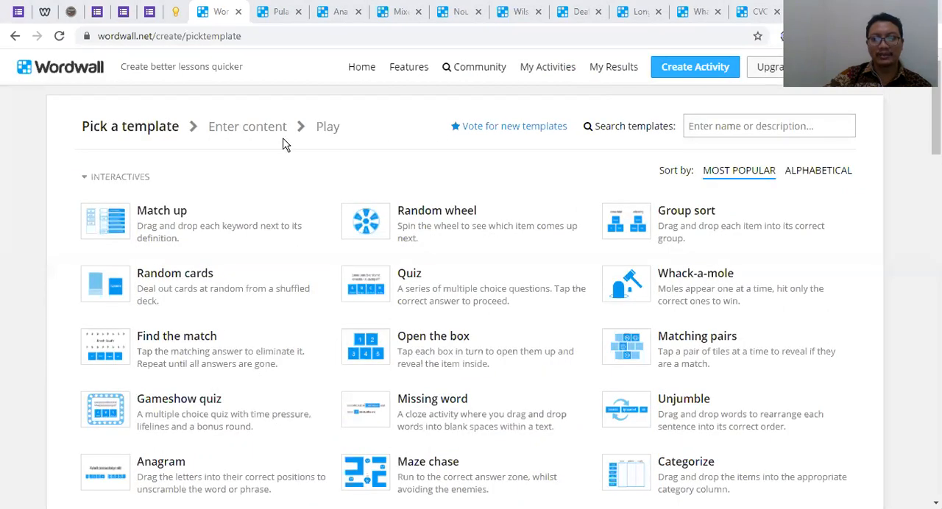
scroll(725, 153, "down", 1)
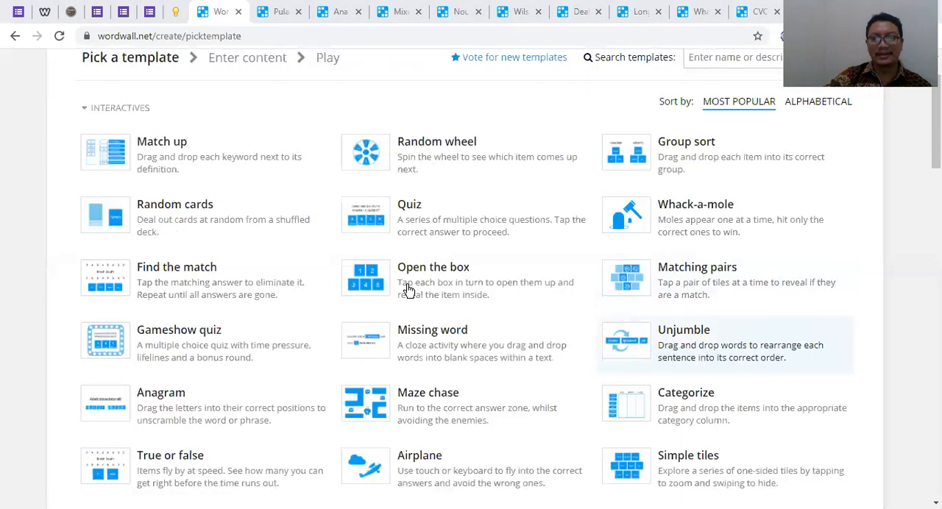
scroll(472, 187, "down", 2)
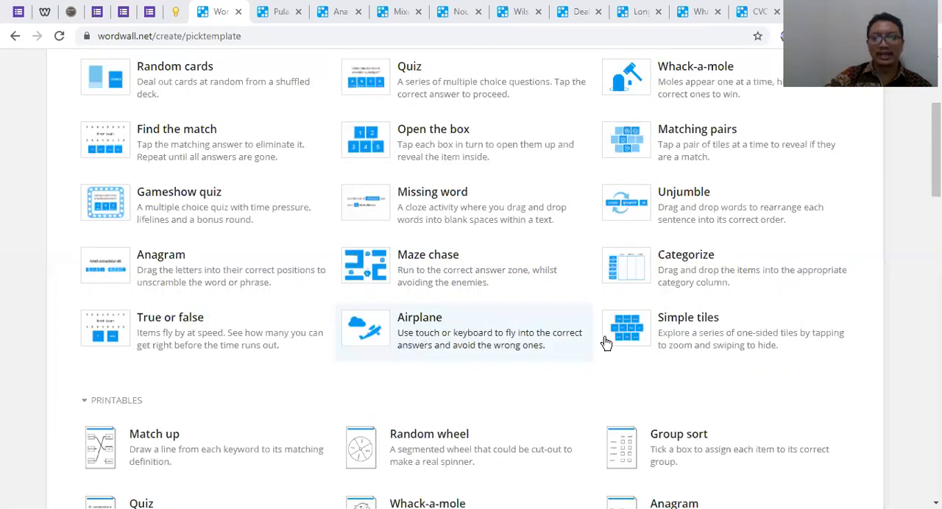
scroll(685, 342, "down", 10)
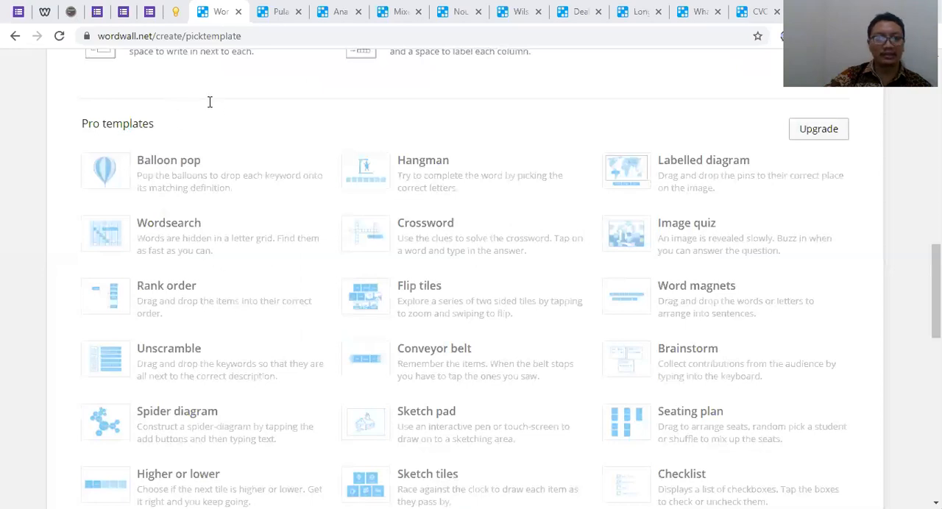
scroll(625, 248, "up", 4)
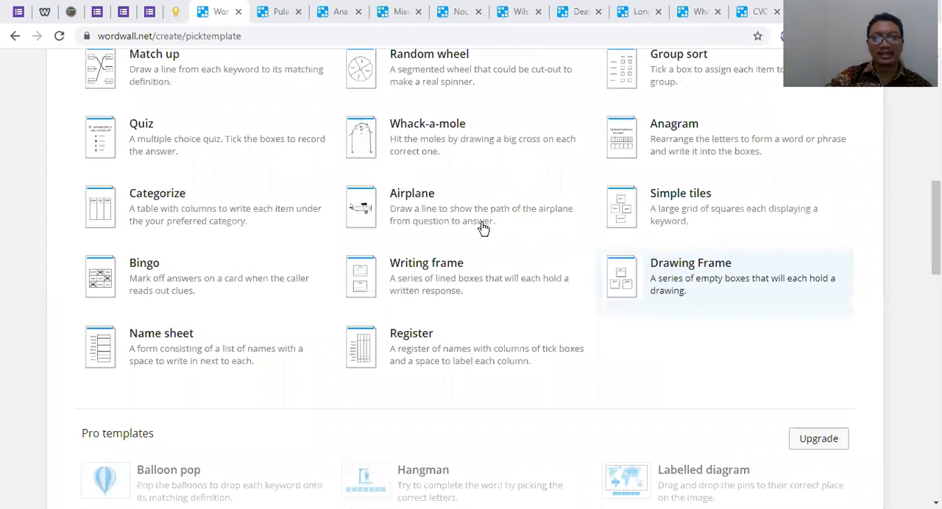
scroll(483, 229, "up", 8)
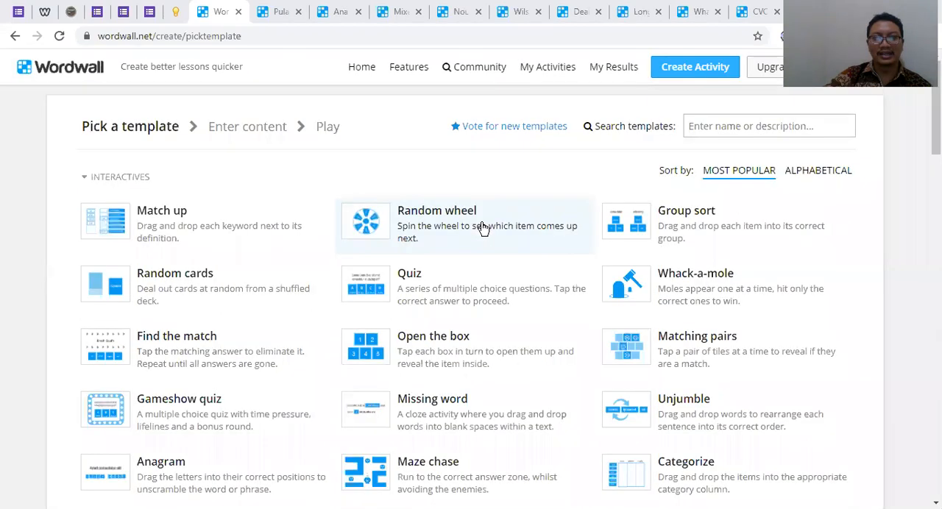
scroll(652, 317, "down", 2)
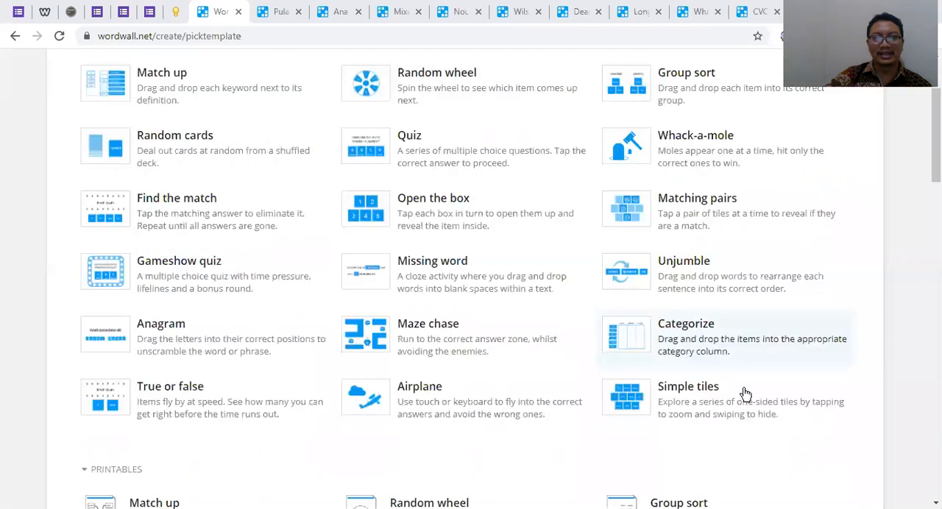
scroll(745, 394, "down", 1)
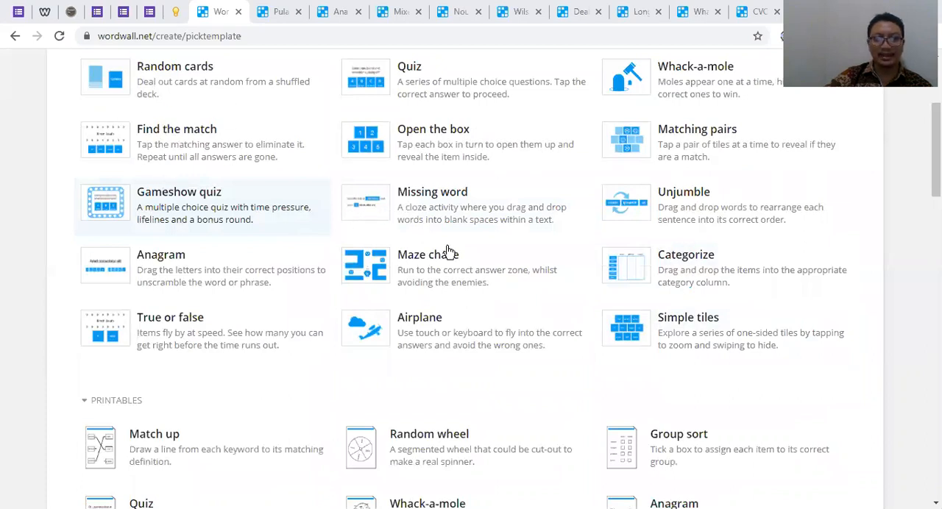
scroll(500, 263, "down", 12)
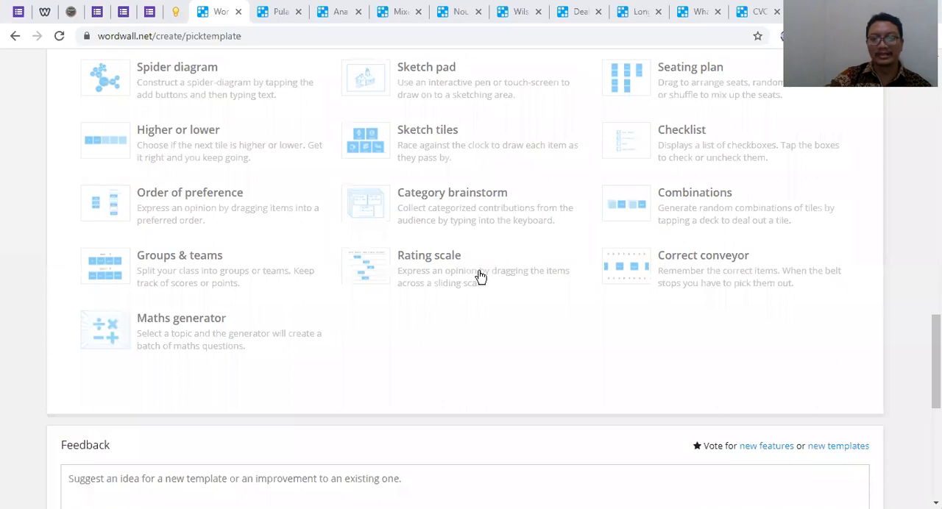
scroll(270, 264, "up", 12)
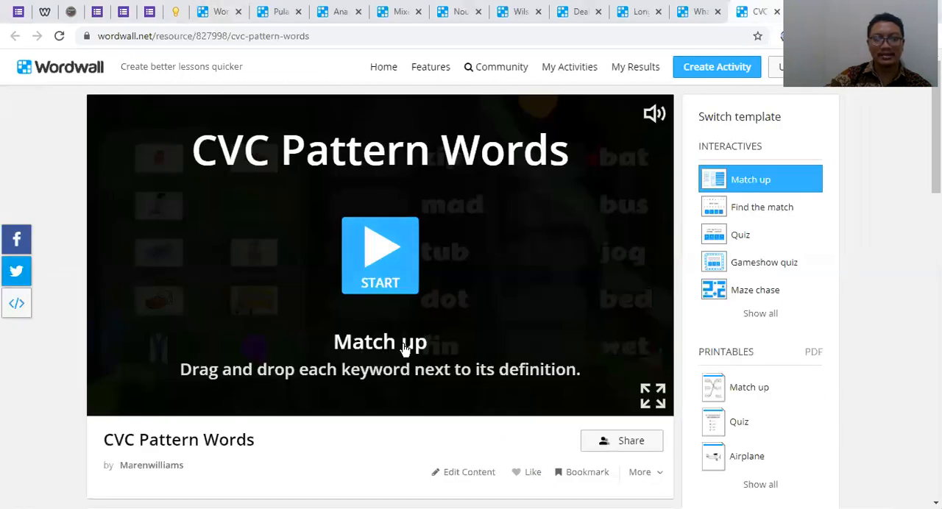
Play the CVC Pattern Words match-up game, matching pictures to bat, bus, dot, tub and bed, and submit the answers
left_click(381, 255)
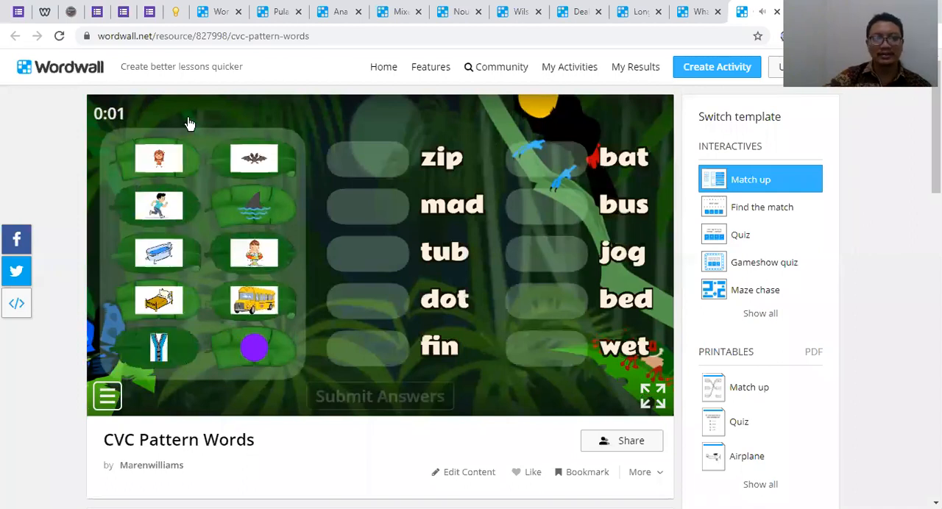
left_click_drag(248, 162, 548, 159)
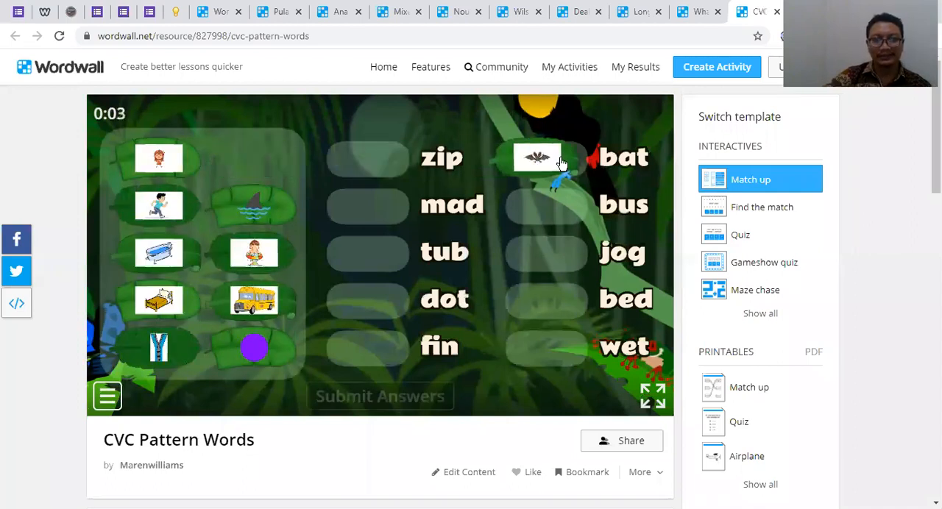
left_click_drag(577, 219, 550, 218)
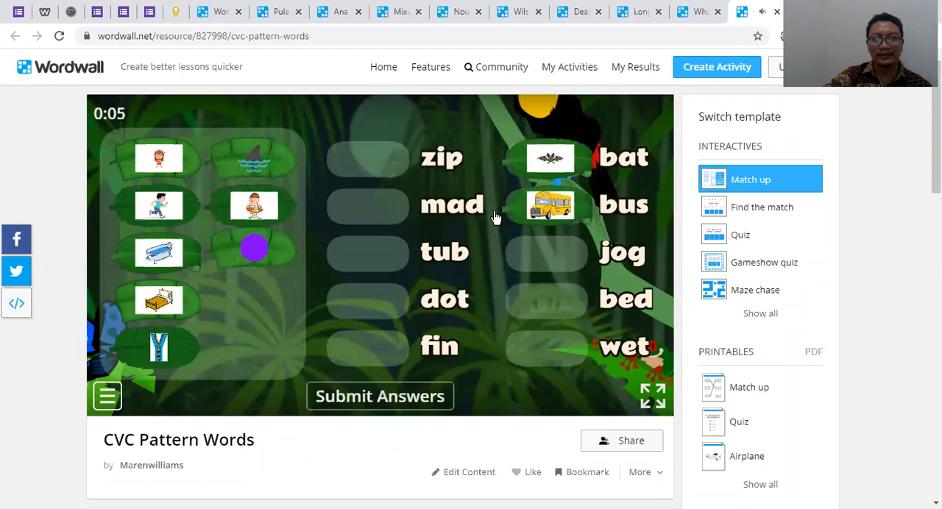
left_click_drag(250, 255, 329, 306)
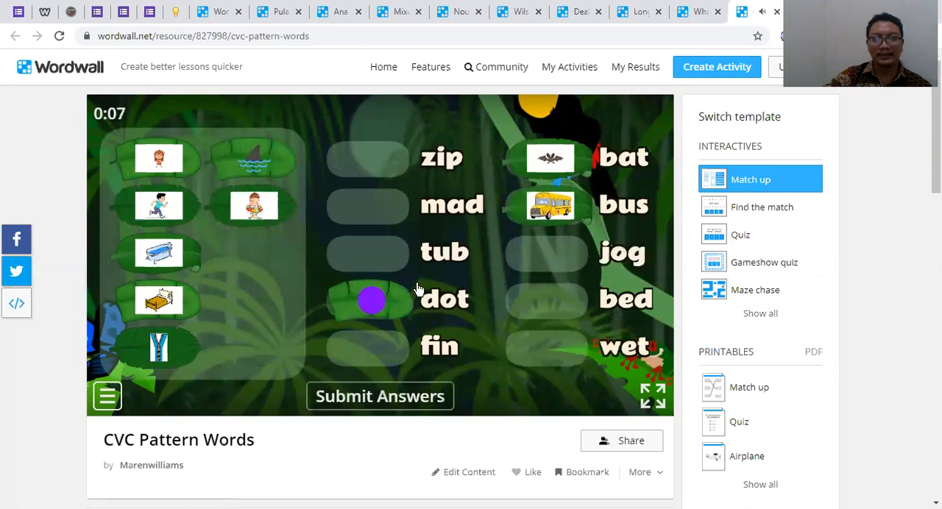
left_click_drag(160, 254, 555, 300)
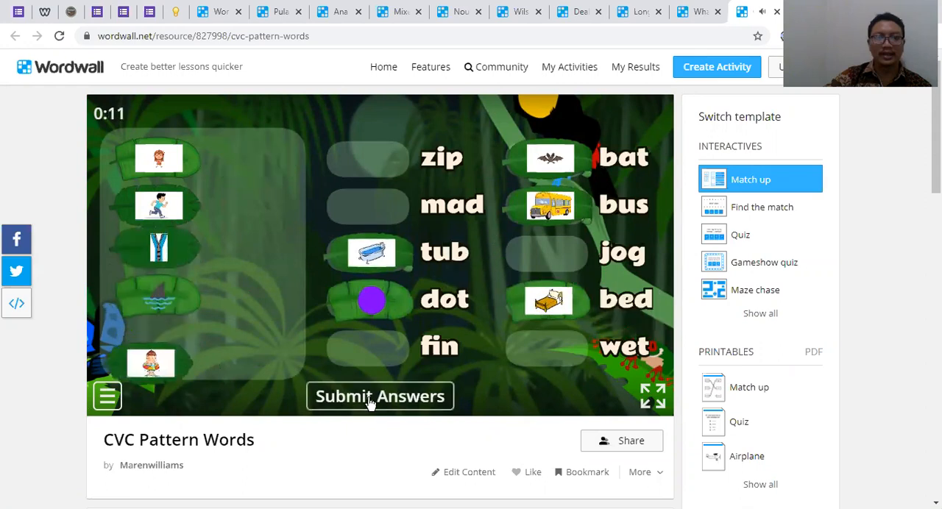
left_click(381, 398)
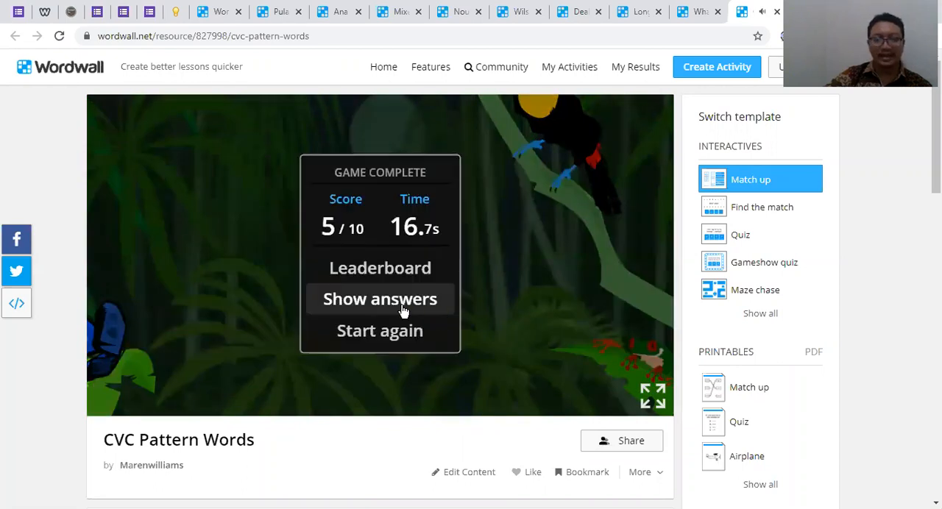
Close the CVC Pattern Words game and return to the interactive templates on the Pick a template page
left_click(776, 13)
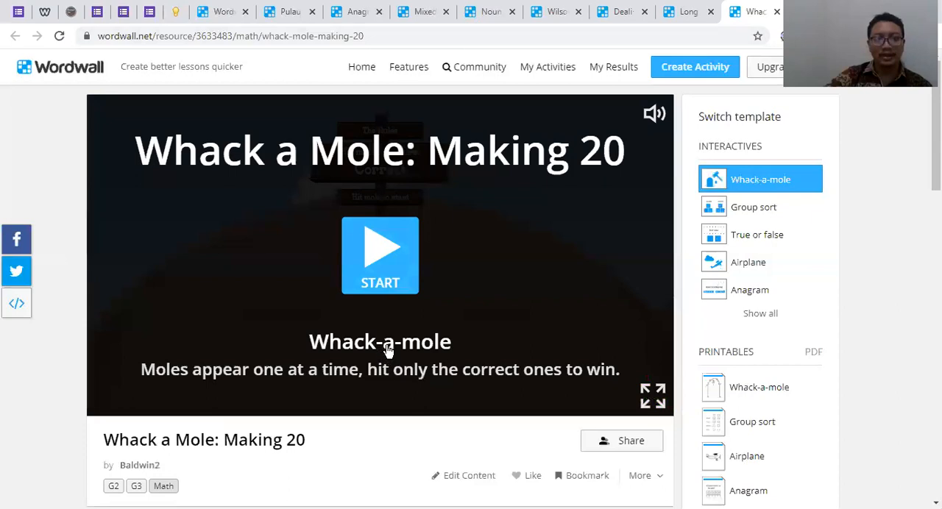
left_click(281, 12)
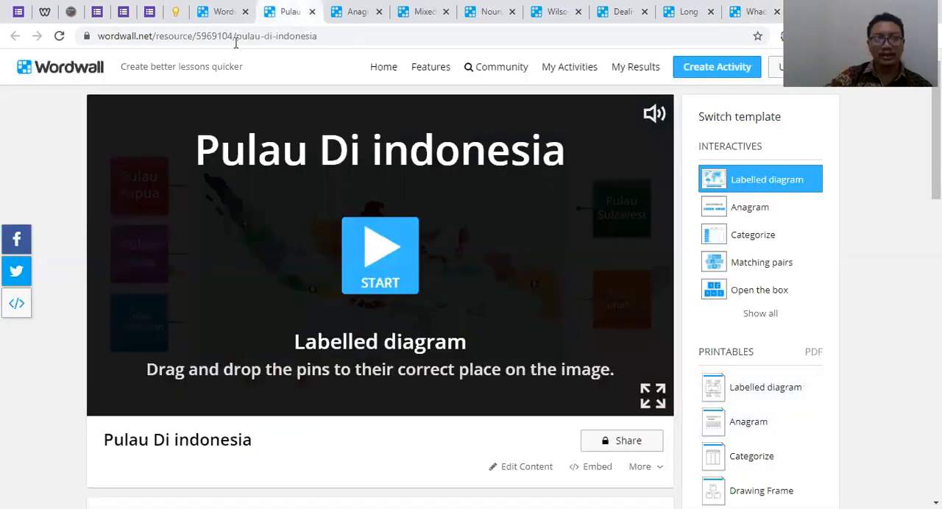
left_click(237, 19)
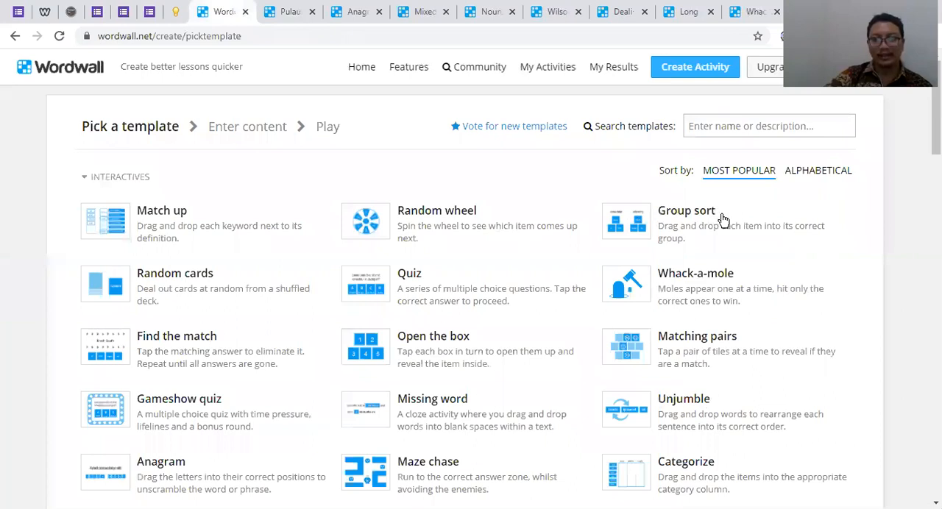
scroll(718, 215, "down", 1)
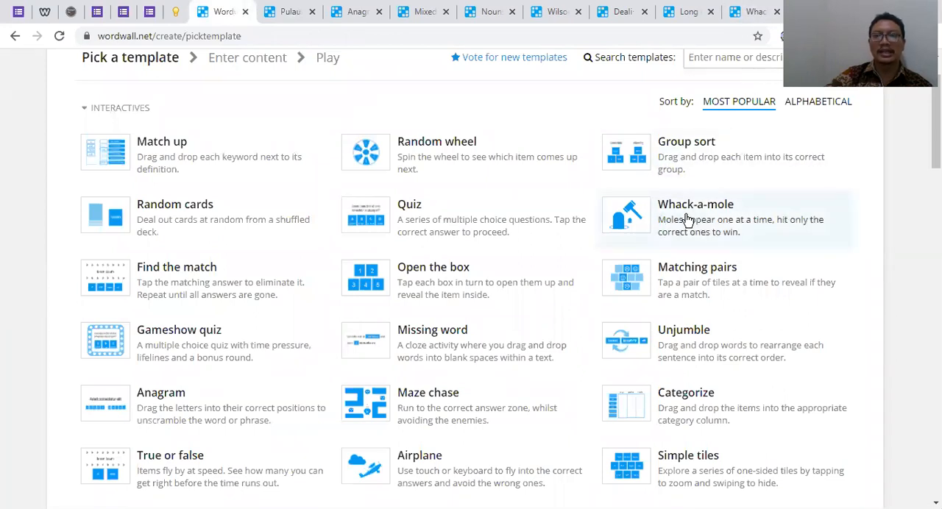
Play the Whack a Mole: Making 20 game, hitting moles whose sums make 20, and close the game
left_click(755, 12)
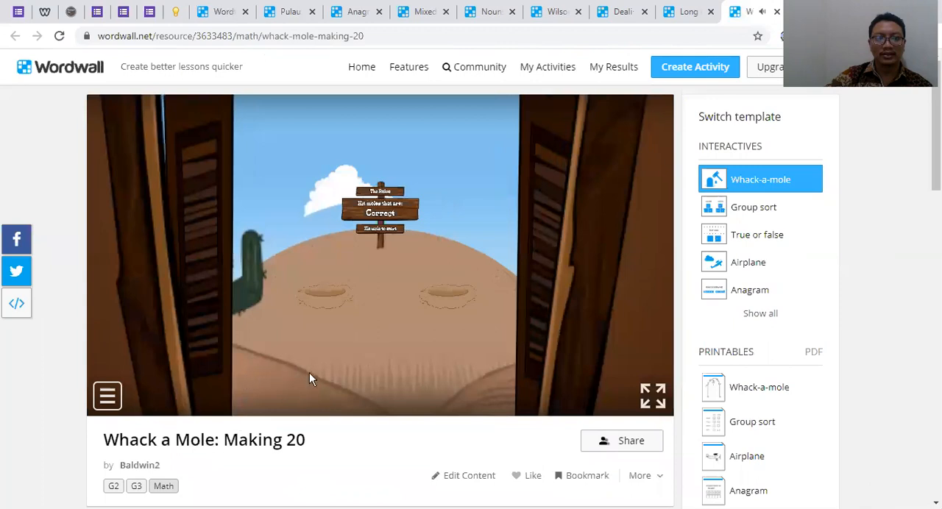
scroll(348, 366, "down", 1)
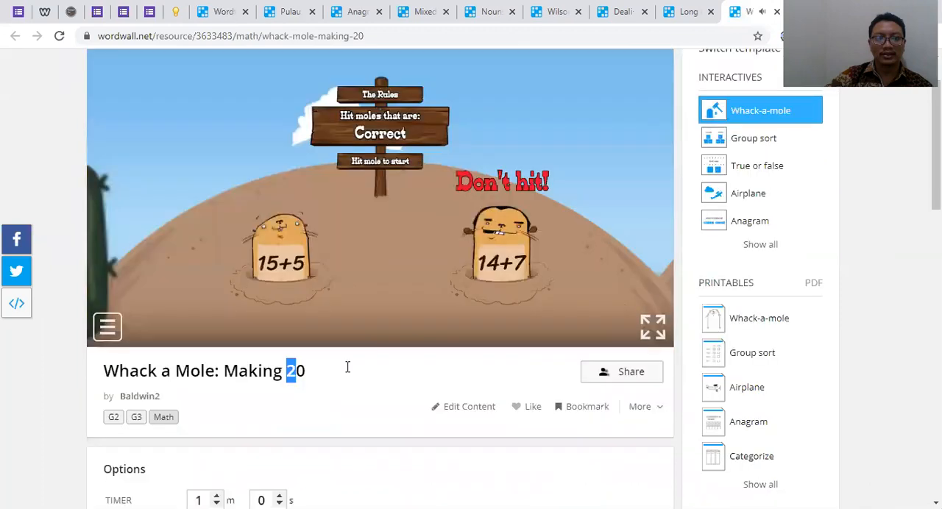
scroll(273, 362, "up", 1)
left_click(281, 332)
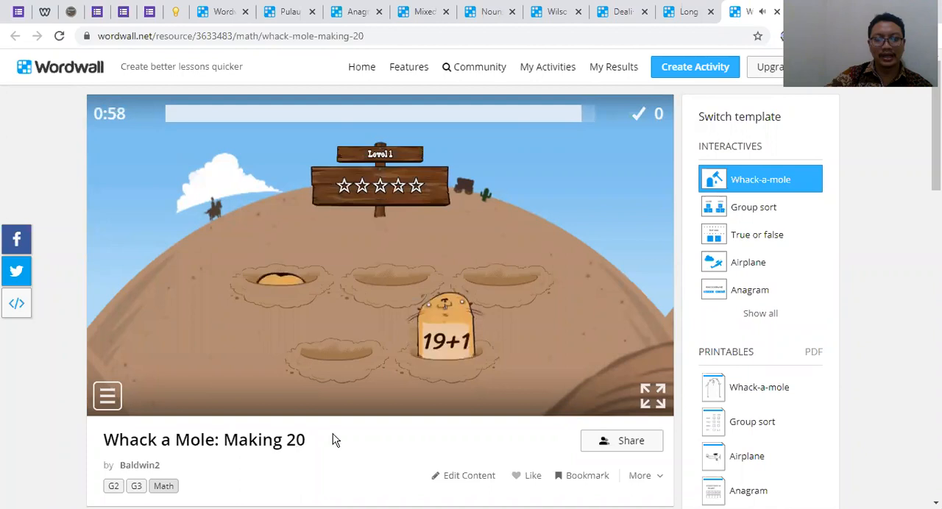
left_click(459, 343)
left_click(300, 228)
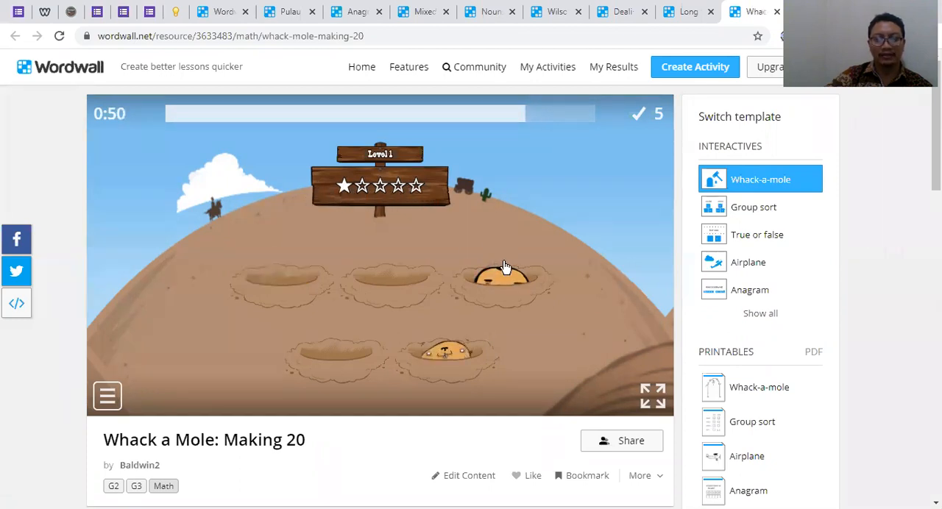
left_click(447, 324)
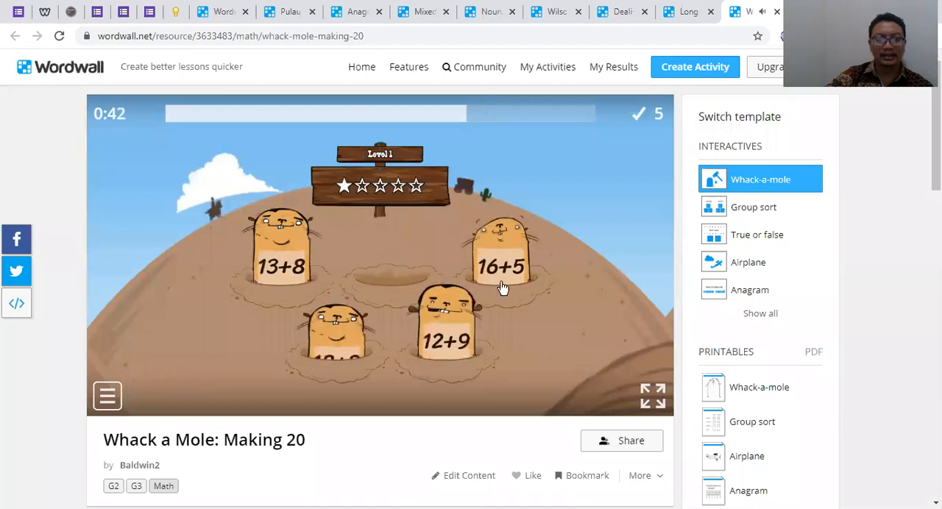
left_click(344, 337)
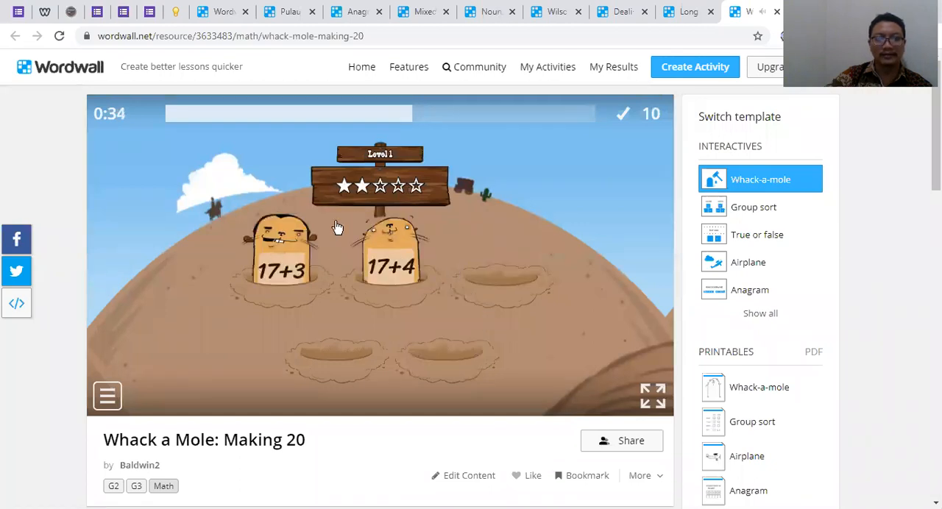
left_click(281, 254)
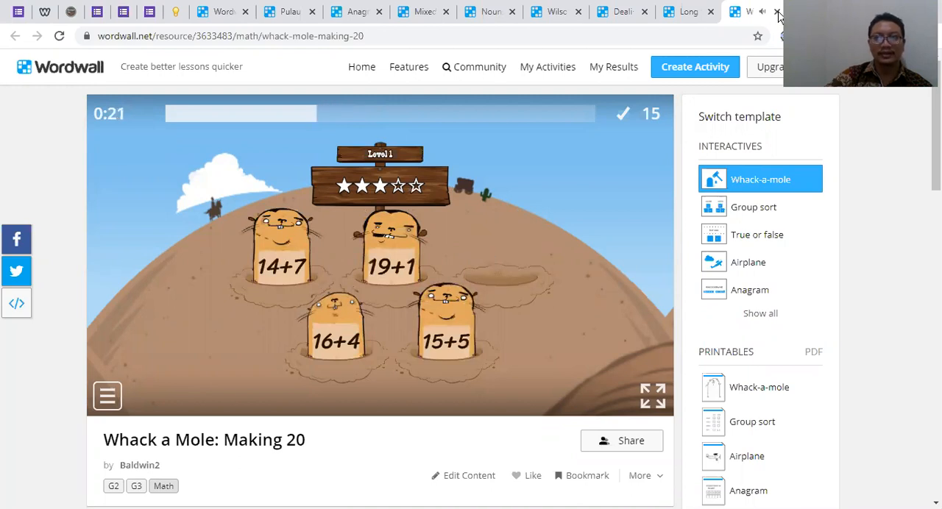
key("ctrl+w")
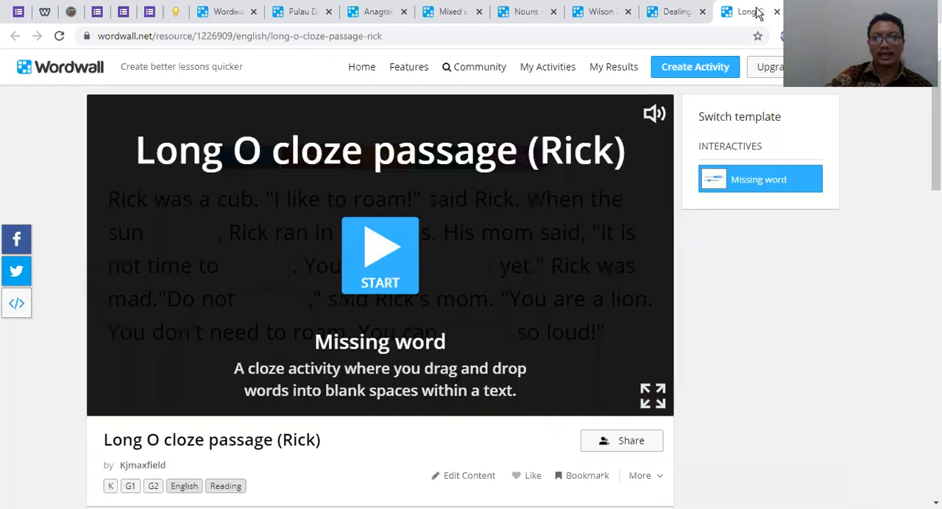
Locate the Missing word template, fill the Long O cloze passage blanks with rose, grown, roam, moan and roar, submit the answers and close the game
scroll(377, 343, "down", 1)
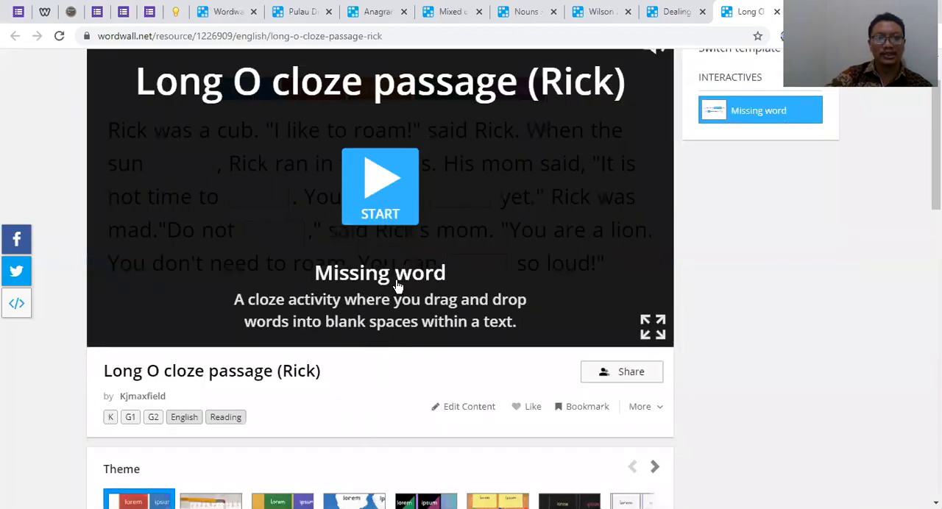
scroll(286, 134, "up", 1)
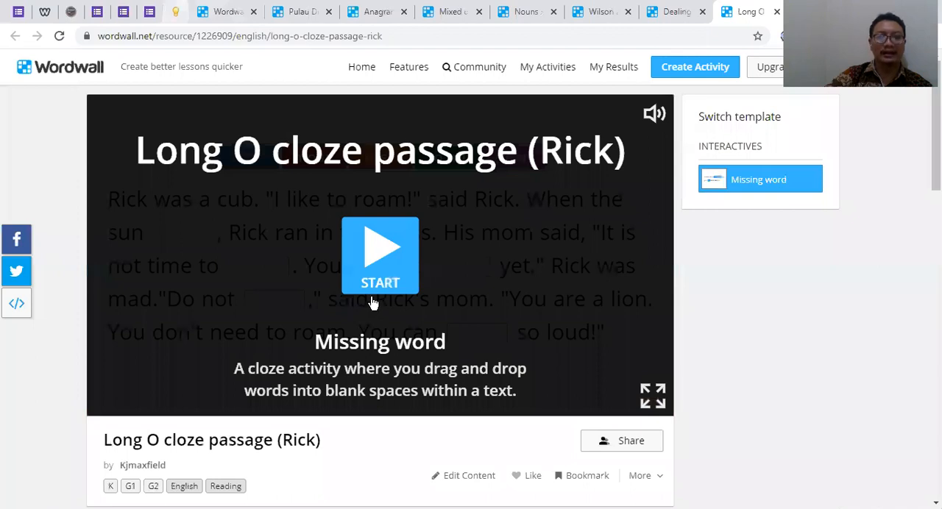
left_click(227, 12)
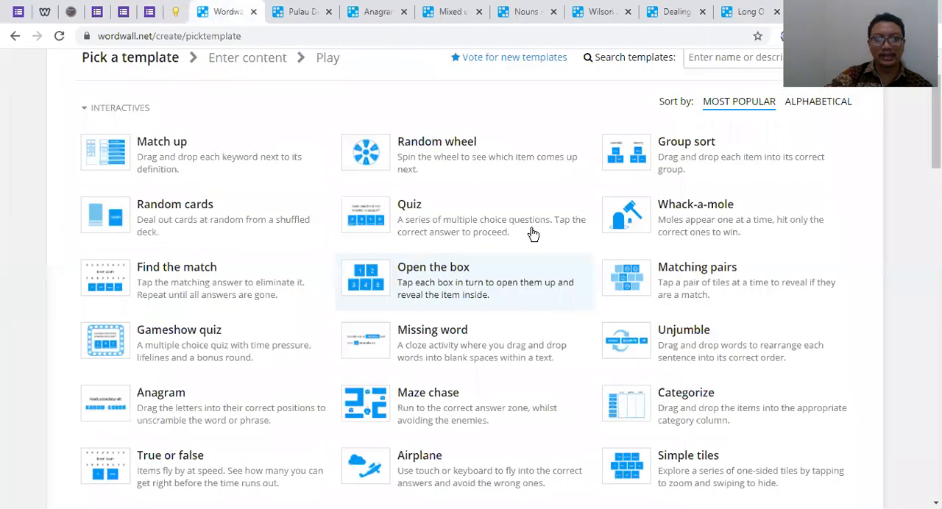
scroll(440, 265, "down", 1)
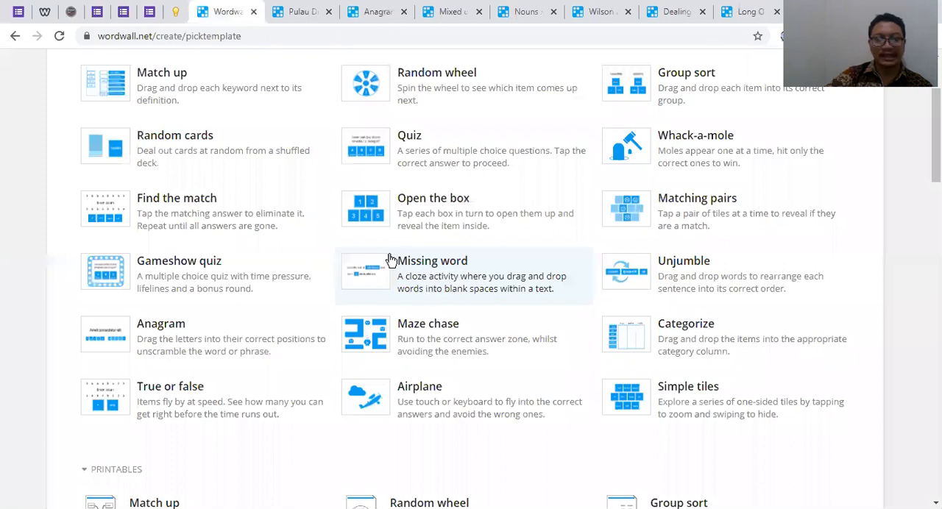
key("ctrl+9")
left_click(258, 109)
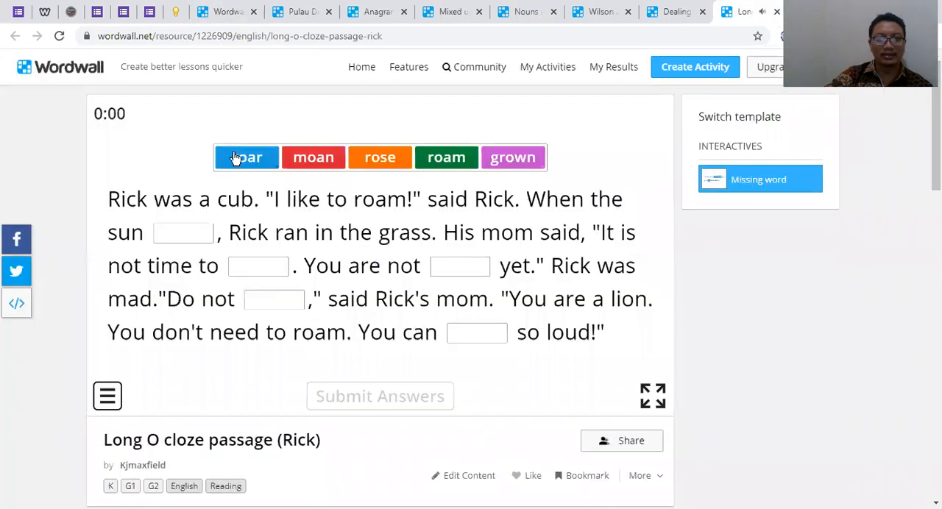
left_click_drag(383, 164, 126, 246)
left_click_drag(378, 157, 262, 269)
left_click_drag(305, 162, 292, 301)
left_click_drag(265, 162, 478, 334)
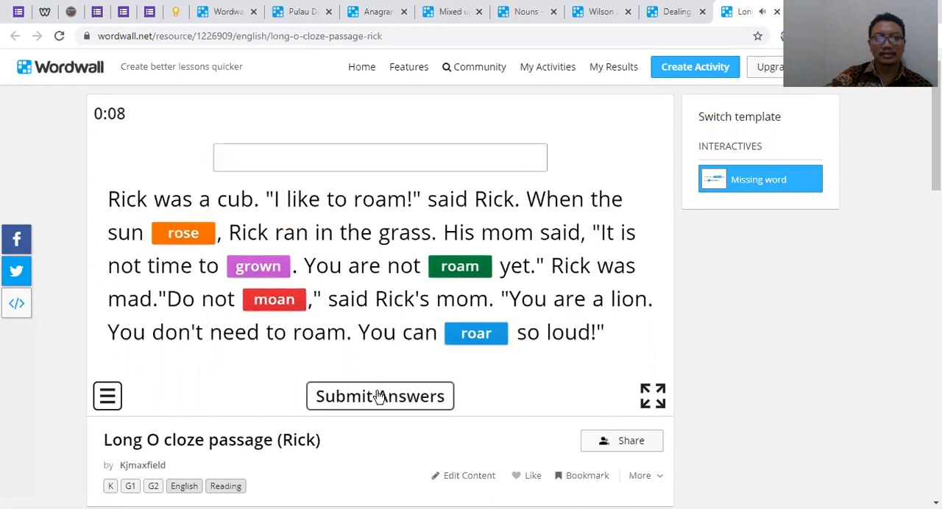
left_click(380, 398)
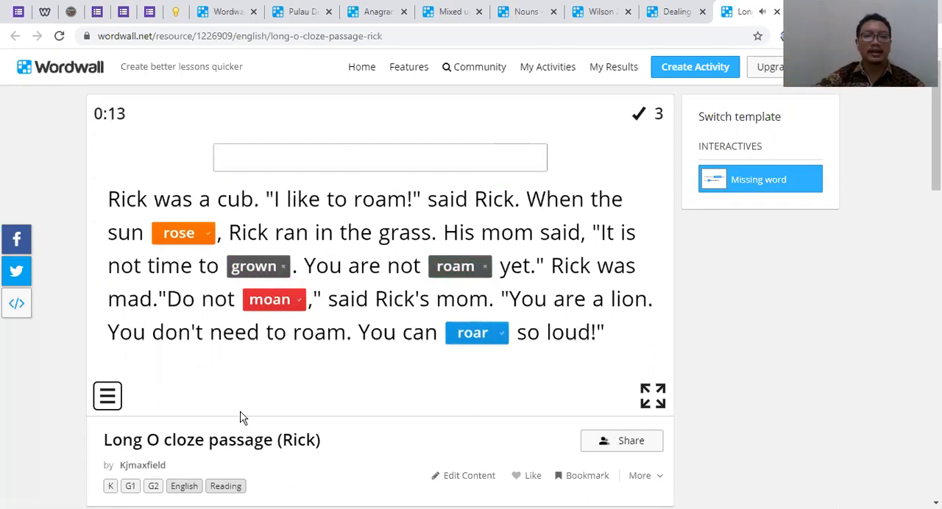
left_click(776, 11)
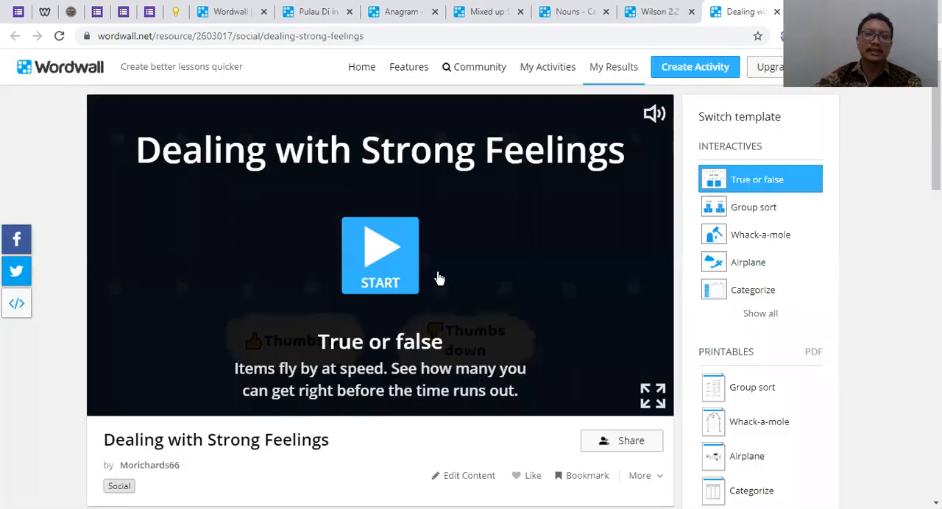
Find the True or false template in the list, play Dealing with Strong Feelings by rating pictures thumbs up or thumbs down, and close the game
left_click(234, 11)
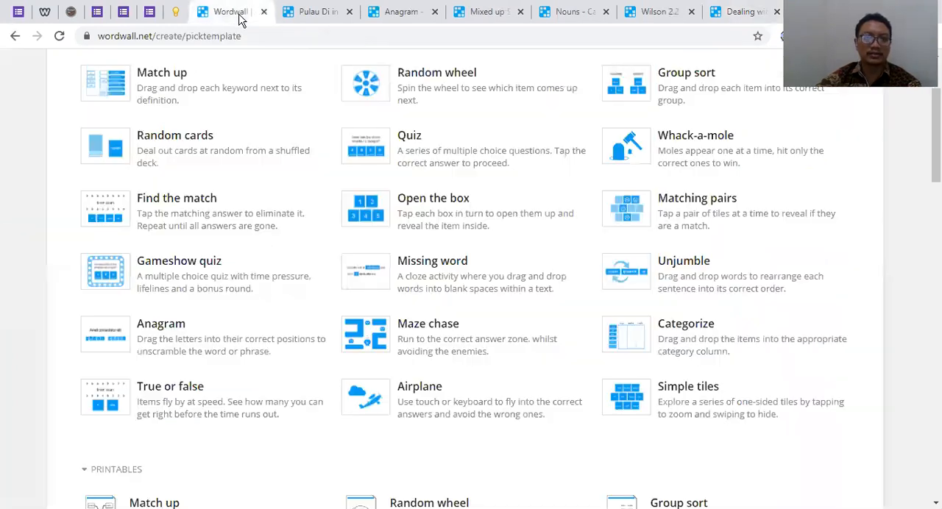
scroll(557, 318, "down", 2)
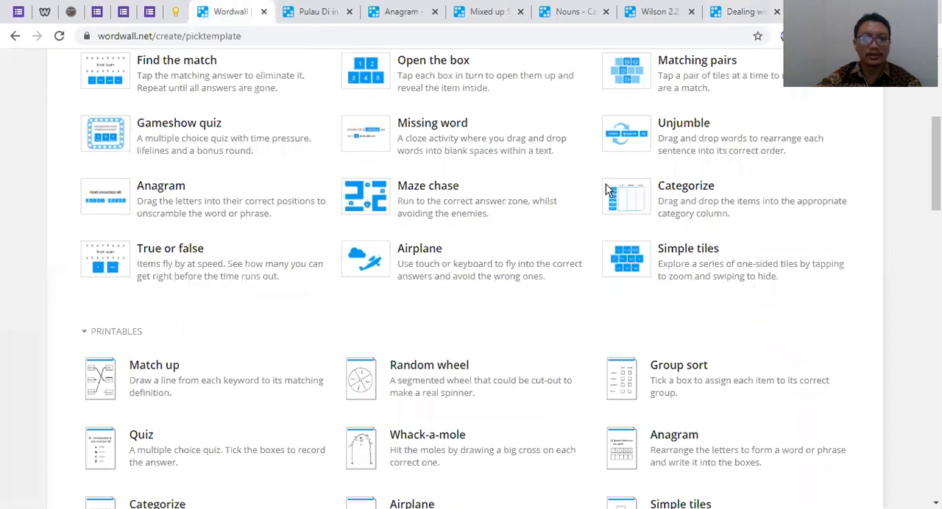
scroll(205, 430, "up", 2)
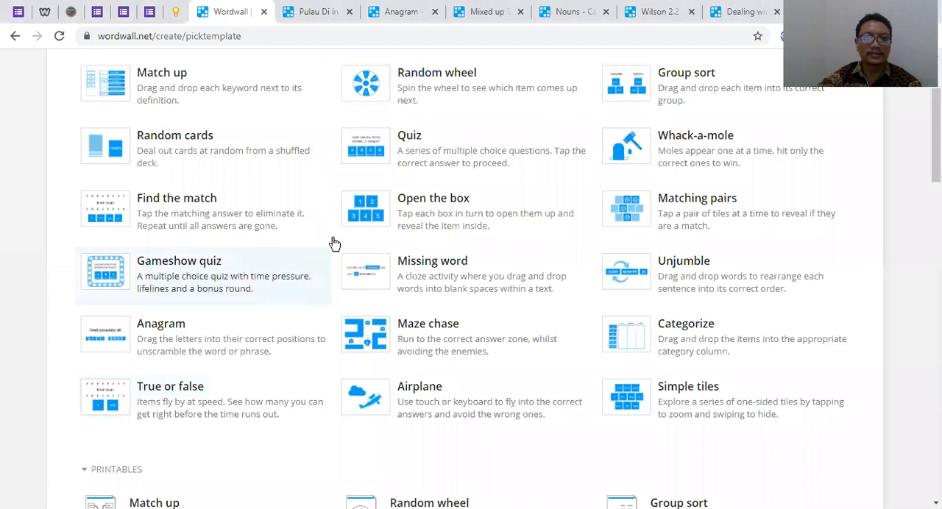
left_click(742, 12)
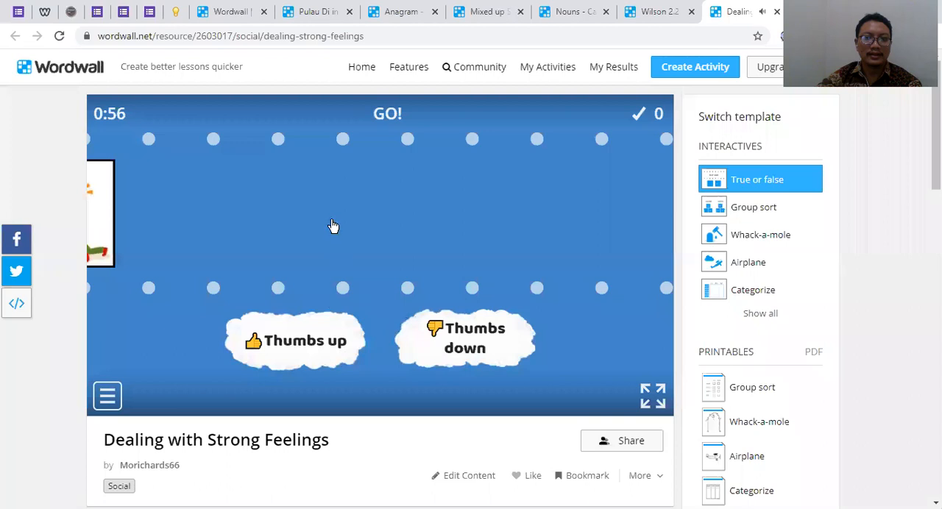
left_click(469, 364)
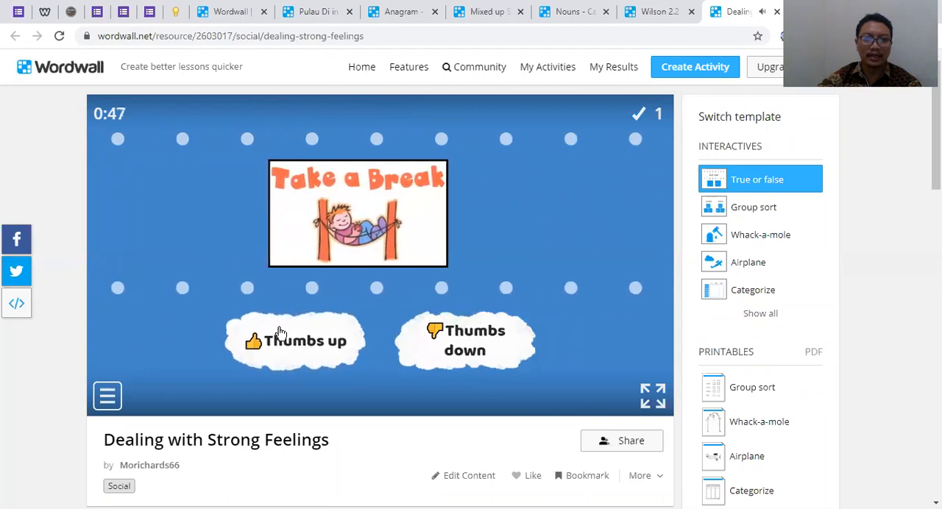
left_click(287, 359)
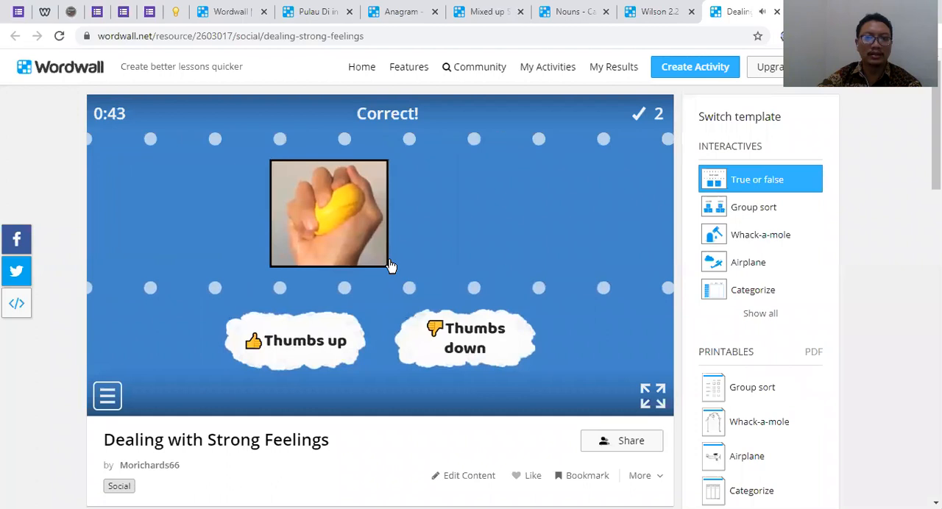
left_click(468, 353)
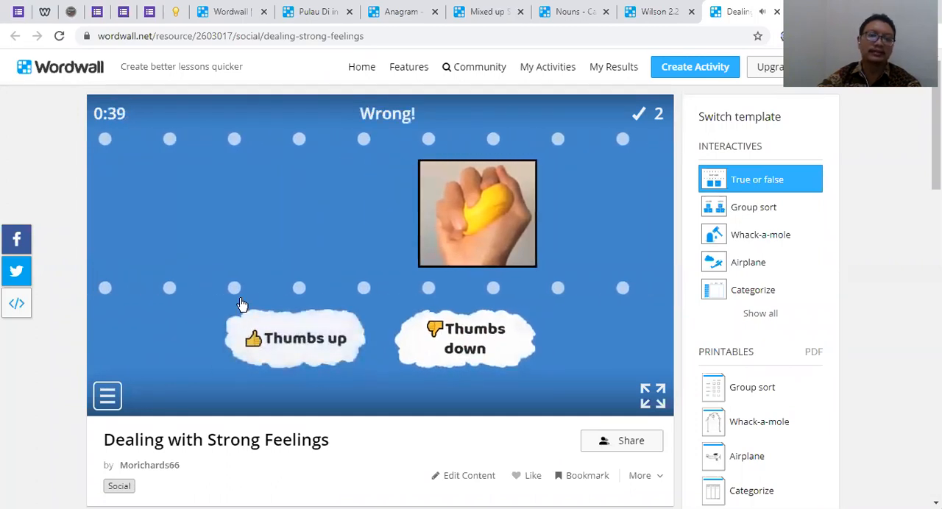
scroll(499, 284, "down", 3)
scroll(439, 210, "up", 3)
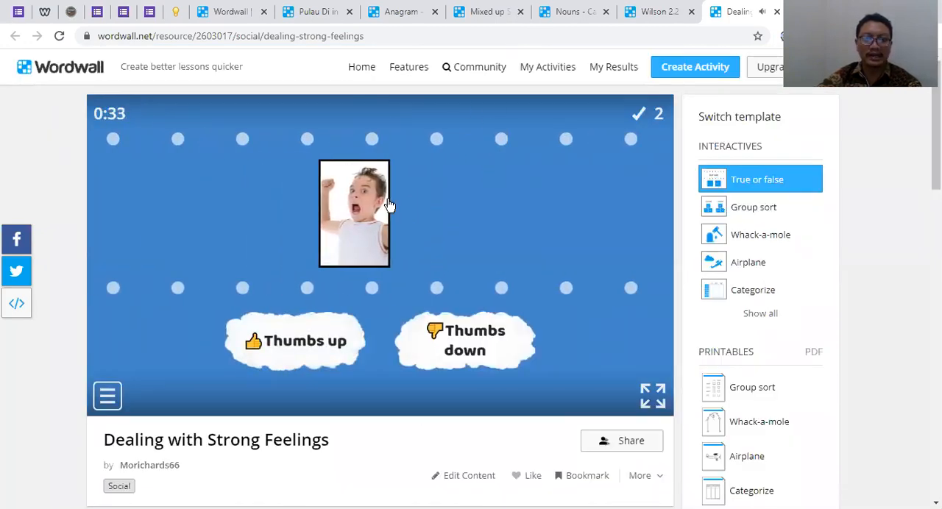
left_click(473, 340)
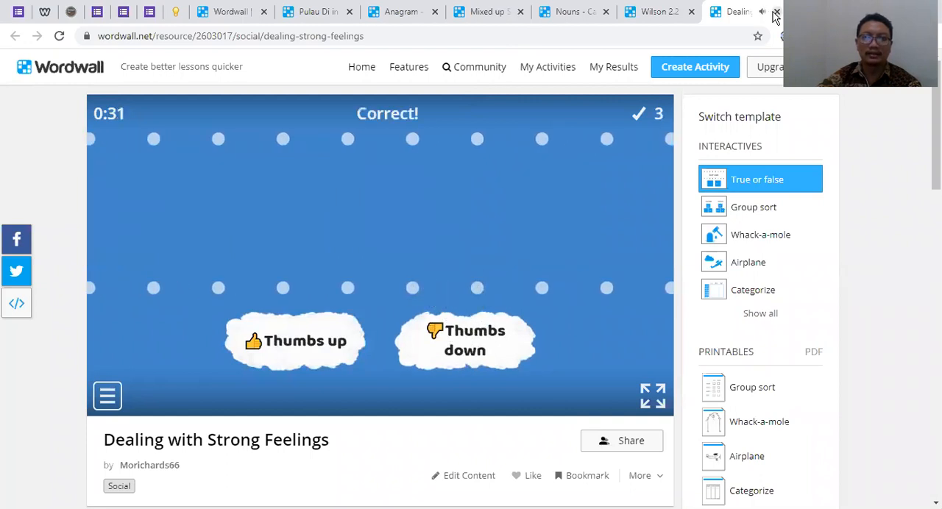
left_click(310, 340)
left_click(776, 12)
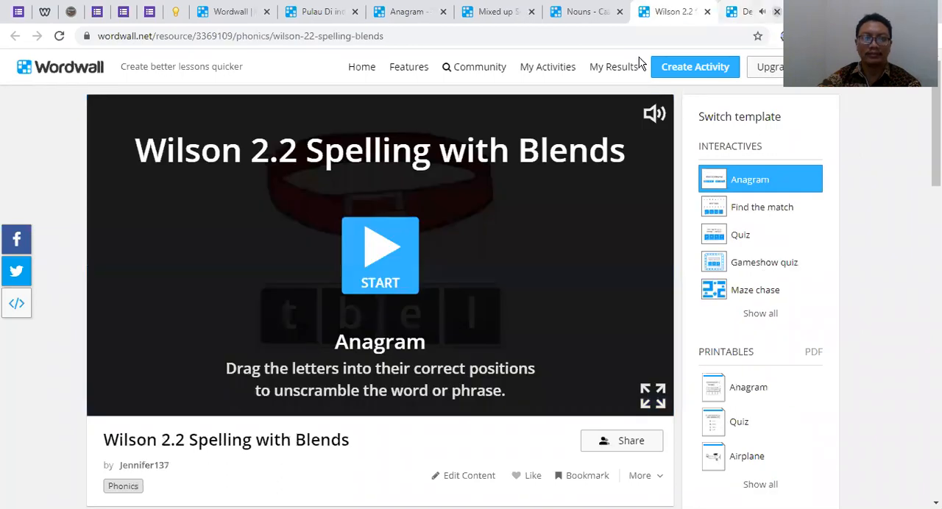
Find the Anagram template in the list, start Wilson 2.2 Spelling with Blends, spell belt and advance to the second question
left_click(239, 12)
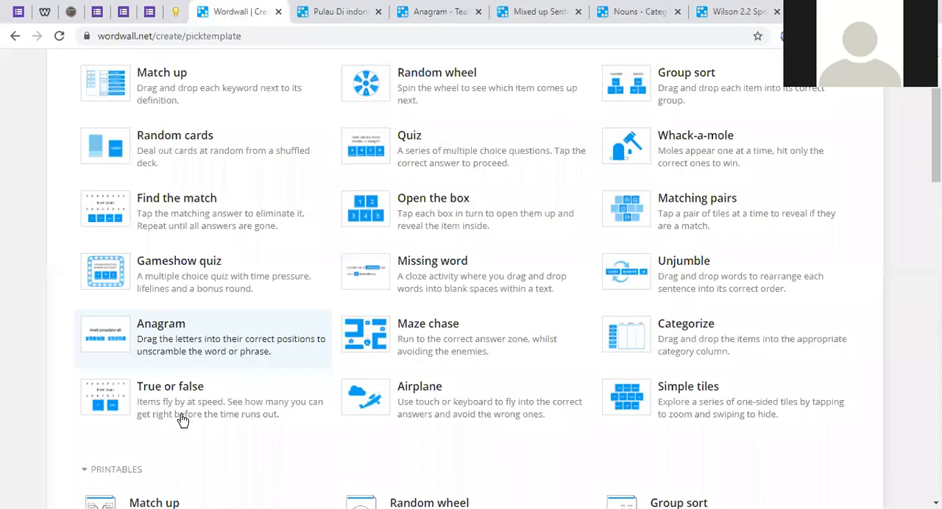
scroll(167, 408, "up", 1)
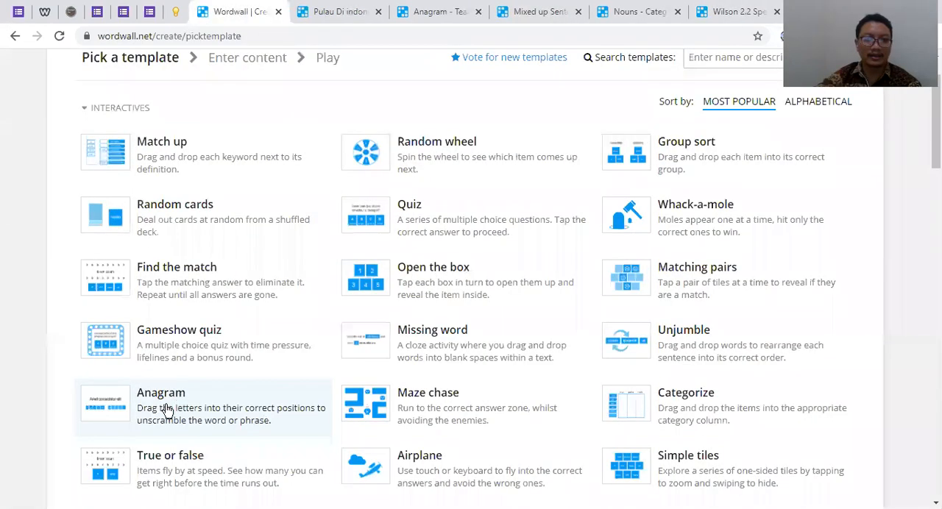
left_click(761, 12)
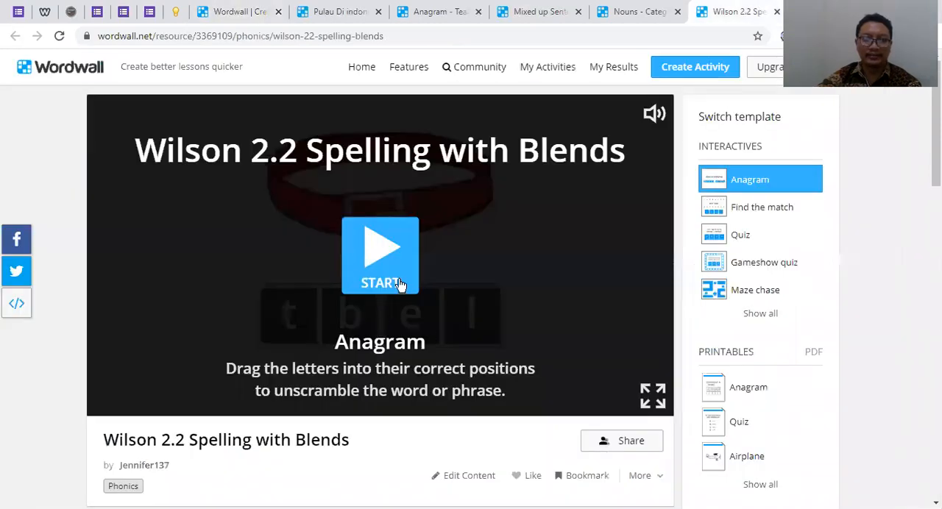
left_click(382, 251)
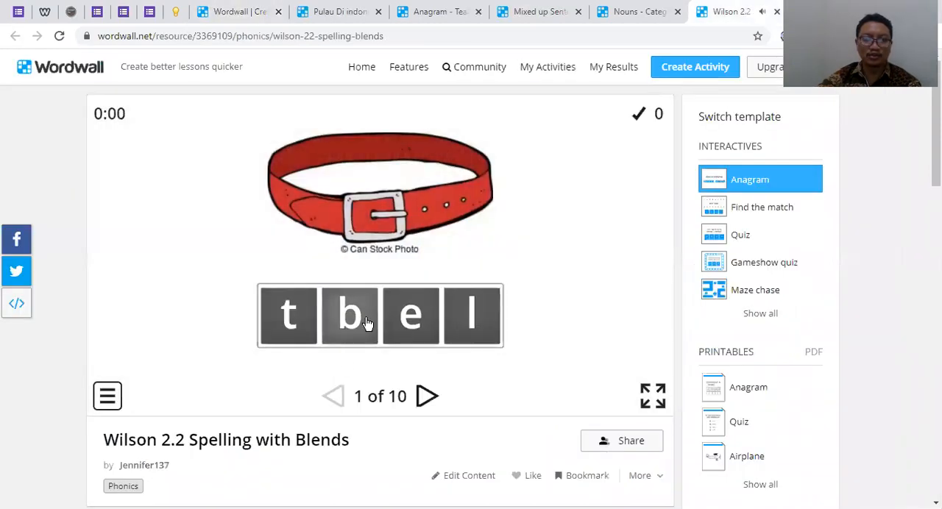
left_click_drag(351, 318, 287, 318)
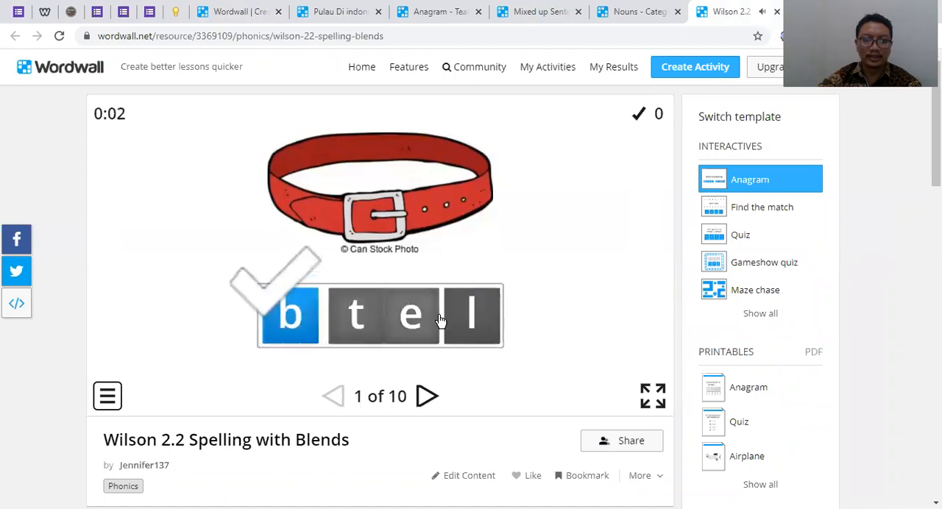
left_click_drag(351, 318, 457, 345)
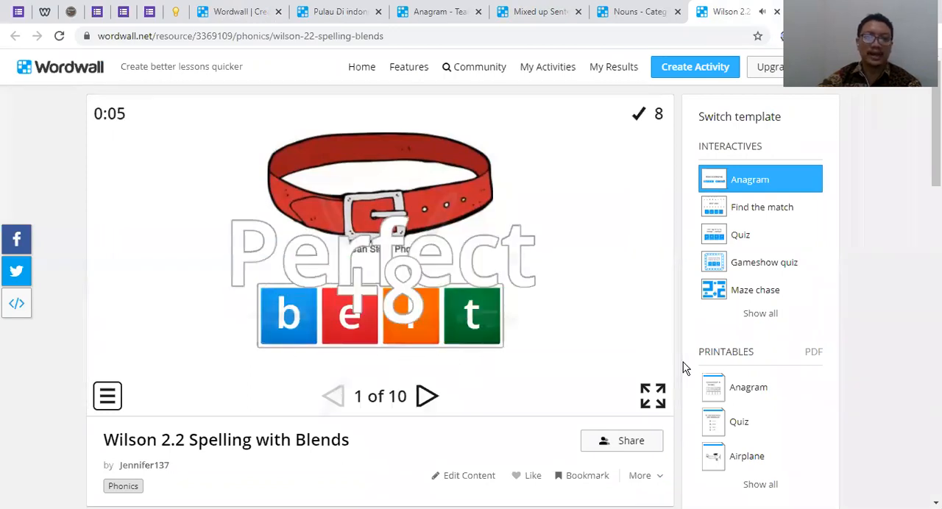
left_click(427, 396)
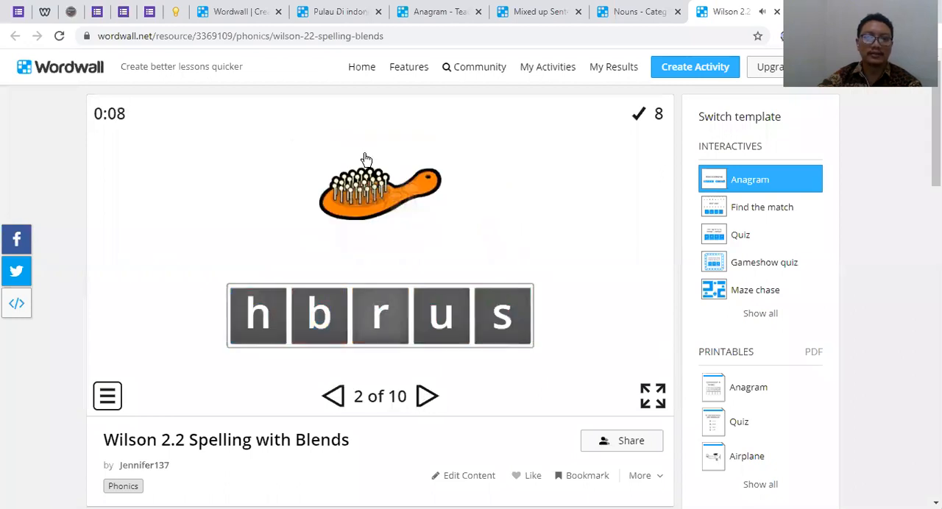
Rearrange the letters of the hairbrush anagram to spell brush, close the game and return to the template list
left_click_drag(341, 329, 267, 317)
left_click_drag(395, 319, 333, 318)
left_click_drag(436, 322, 373, 326)
left_click_drag(494, 328, 442, 318)
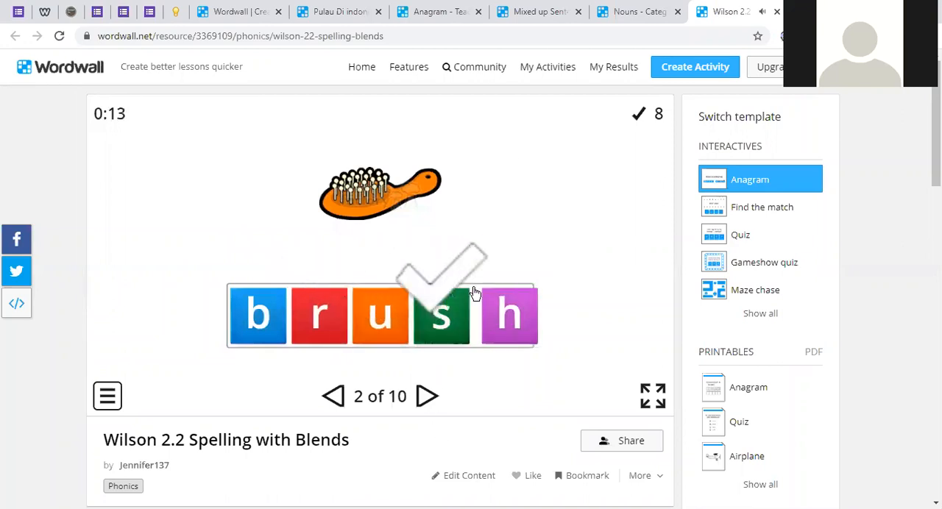
left_click(776, 13)
left_click(242, 12)
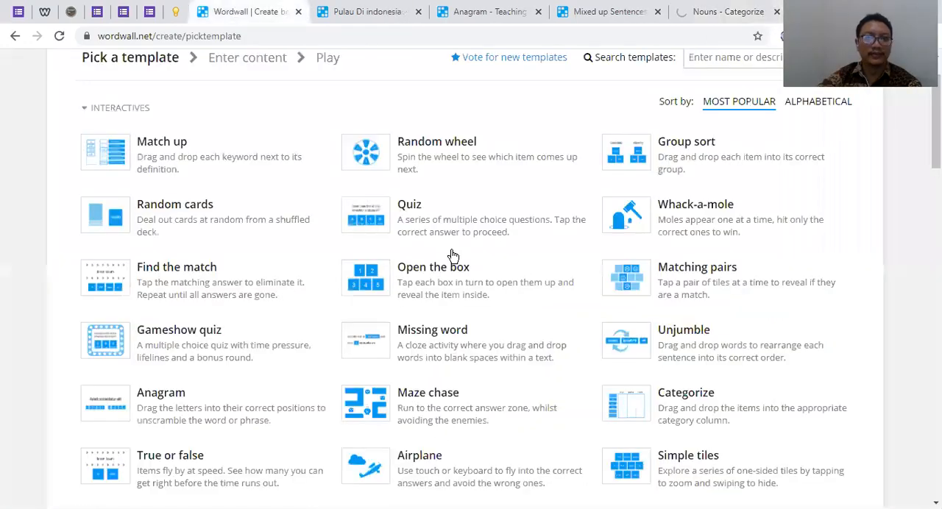
Find the Unjumble template, start Mixed up Sentences with Pronoun Targets, arrange the first sentence as "Where are your glasses?" and close the game
left_click(728, 12)
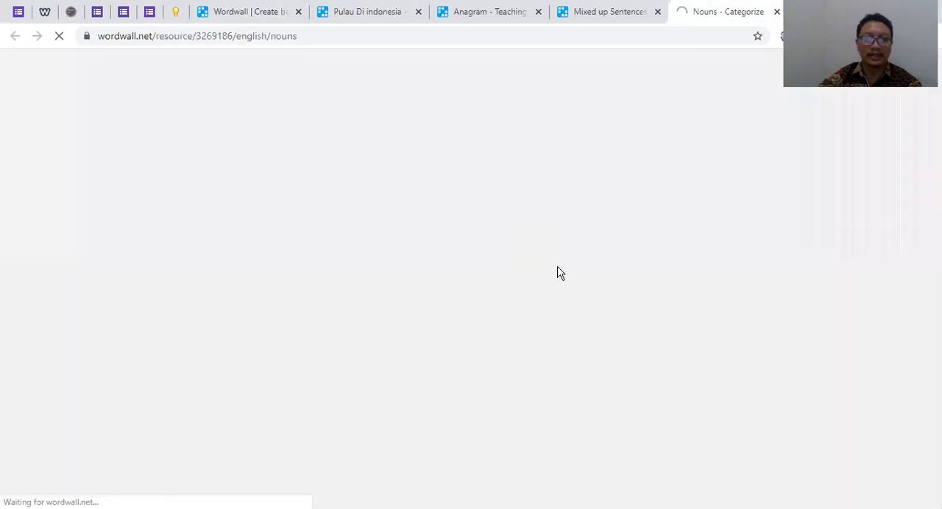
left_click(619, 12)
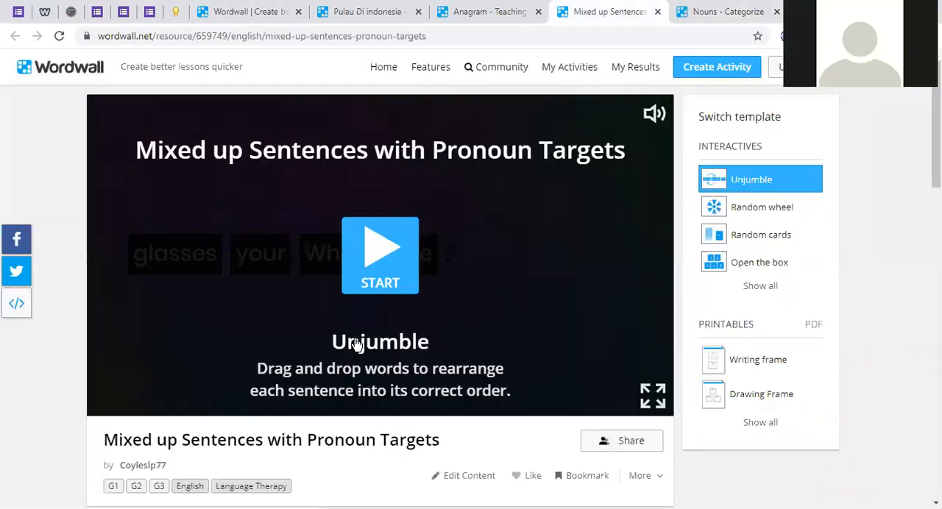
scroll(349, 347, "down", 2)
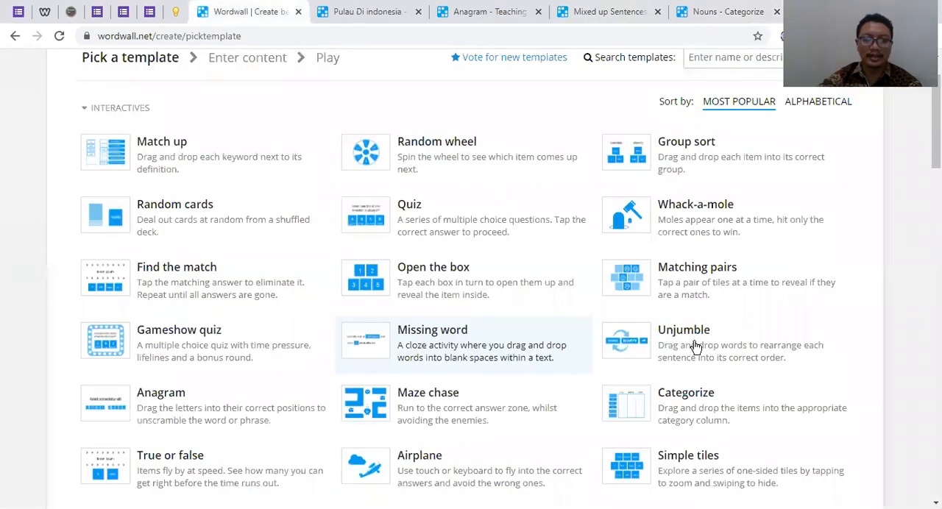
left_click(625, 13)
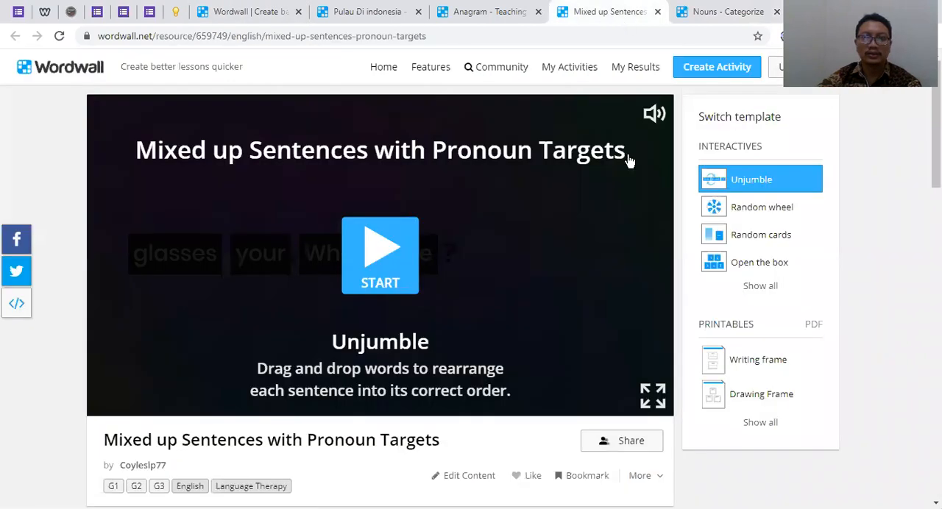
left_click(354, 238)
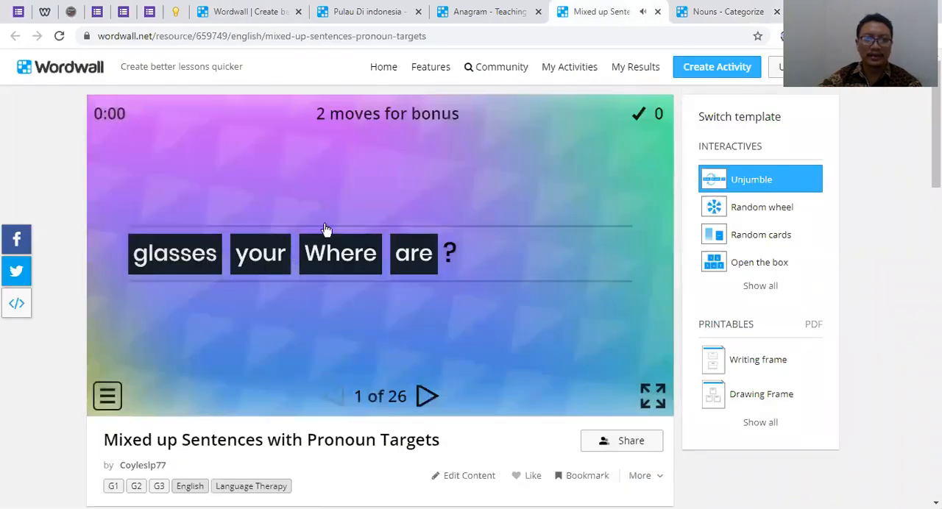
left_click_drag(347, 248, 151, 252)
left_click_drag(414, 256, 432, 273)
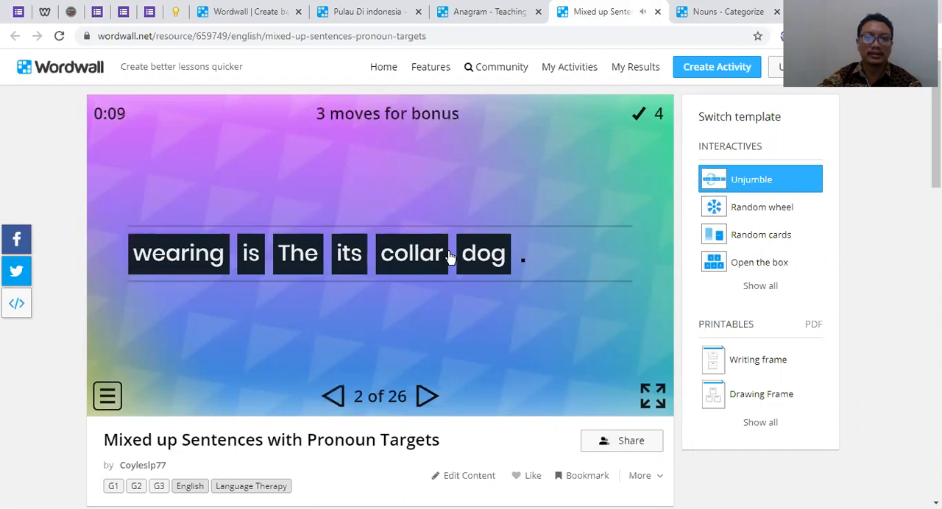
left_click(658, 12)
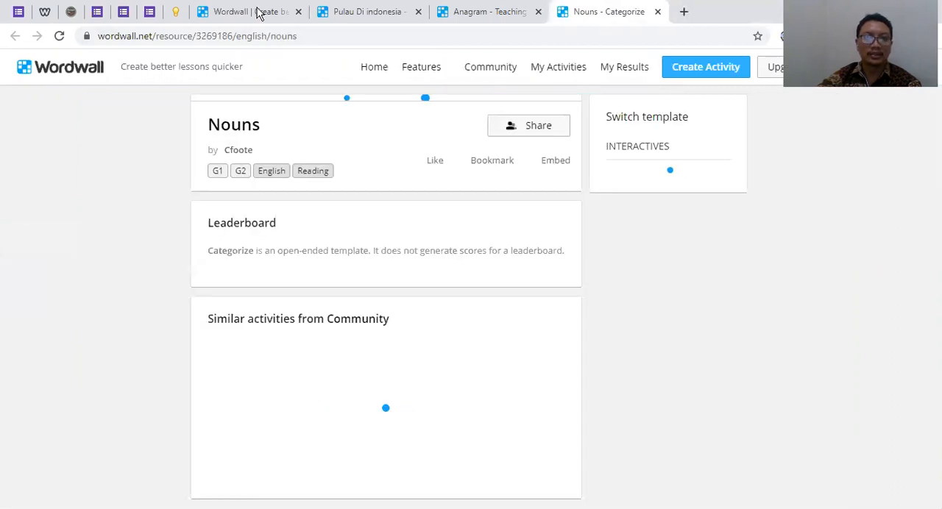
left_click(257, 11)
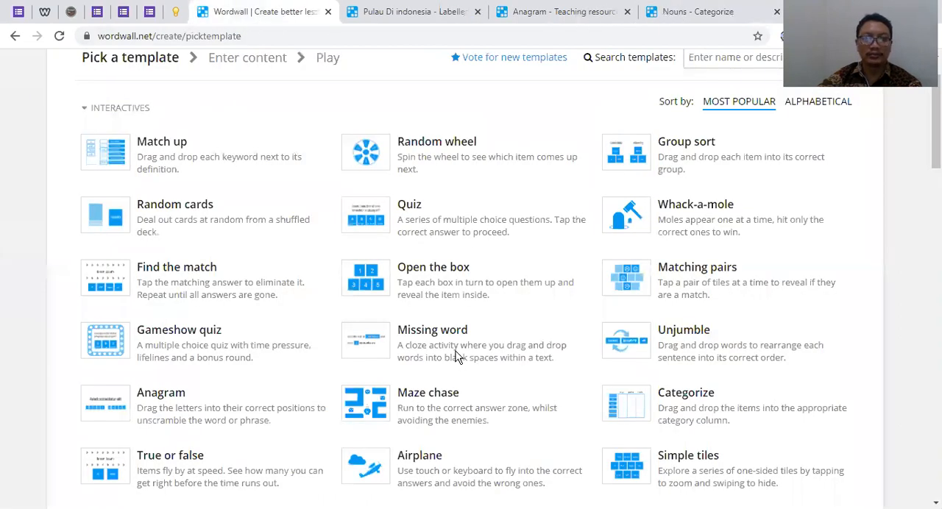
Look through the interactive, printable and Pro templates in the template list
left_click(443, 13)
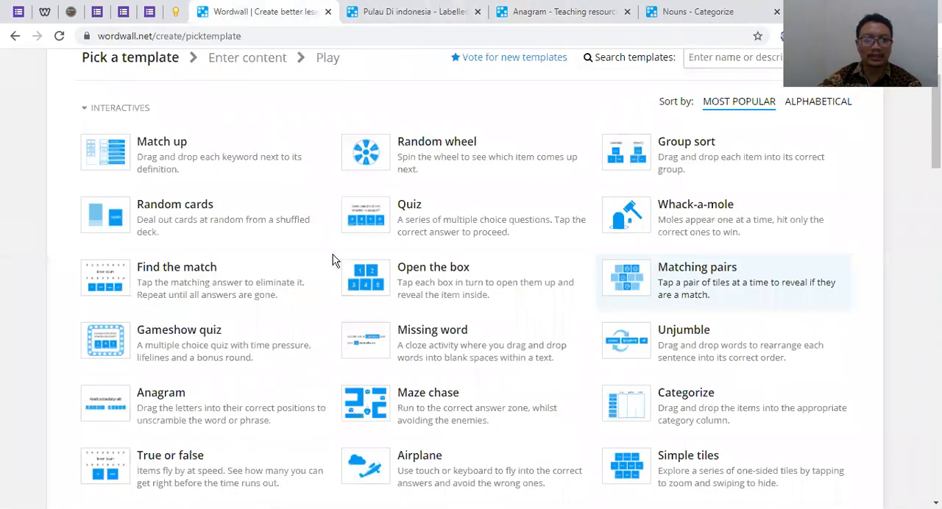
scroll(658, 236, "down", 1)
scroll(689, 191, "up", 1)
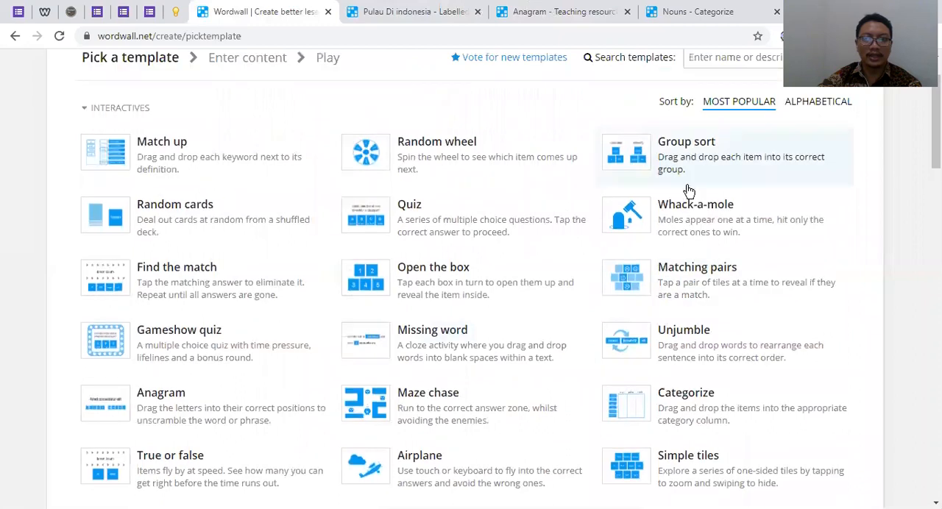
scroll(546, 317, "down", 5)
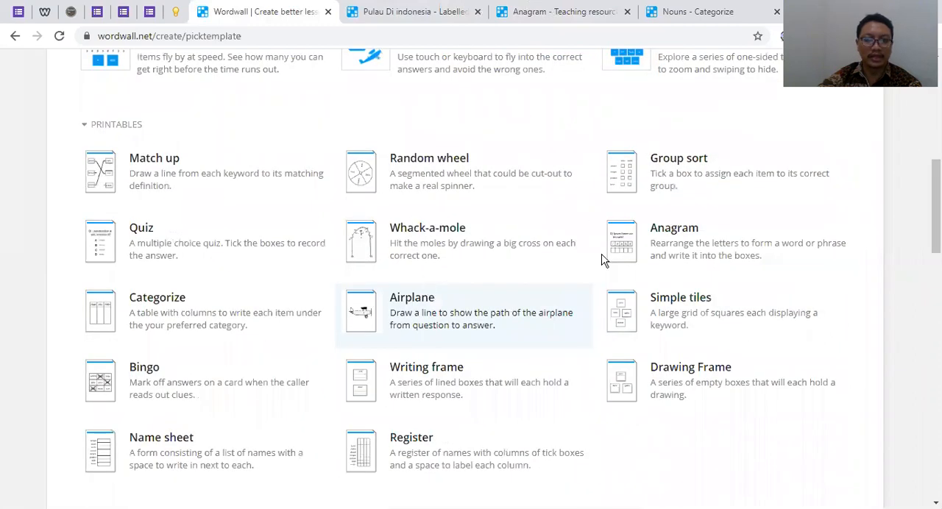
scroll(717, 240, "down", 5)
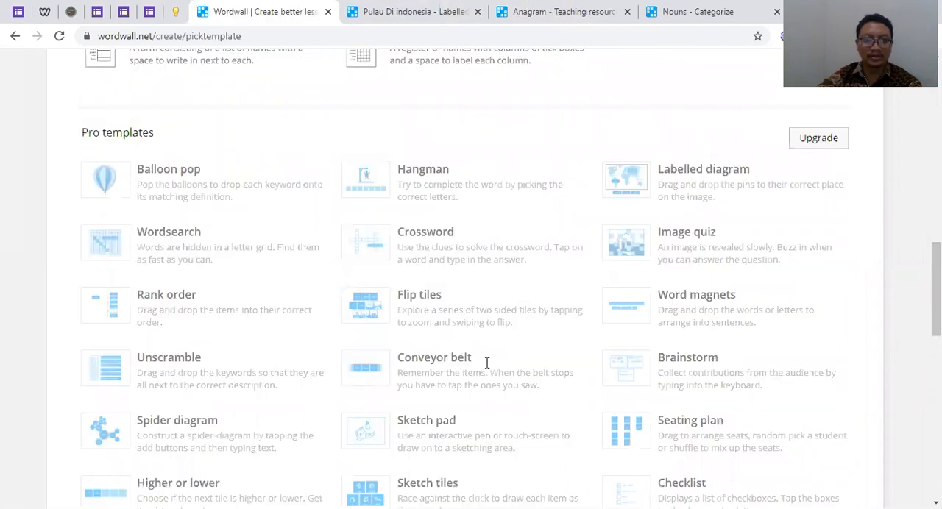
scroll(219, 414, "down", 3)
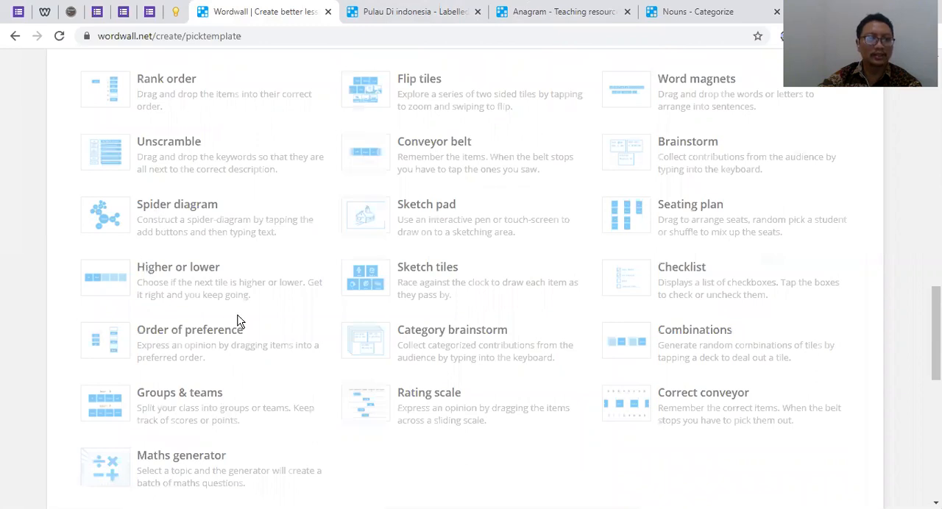
scroll(700, 375, "down", 1)
scroll(253, 226, "up", 2)
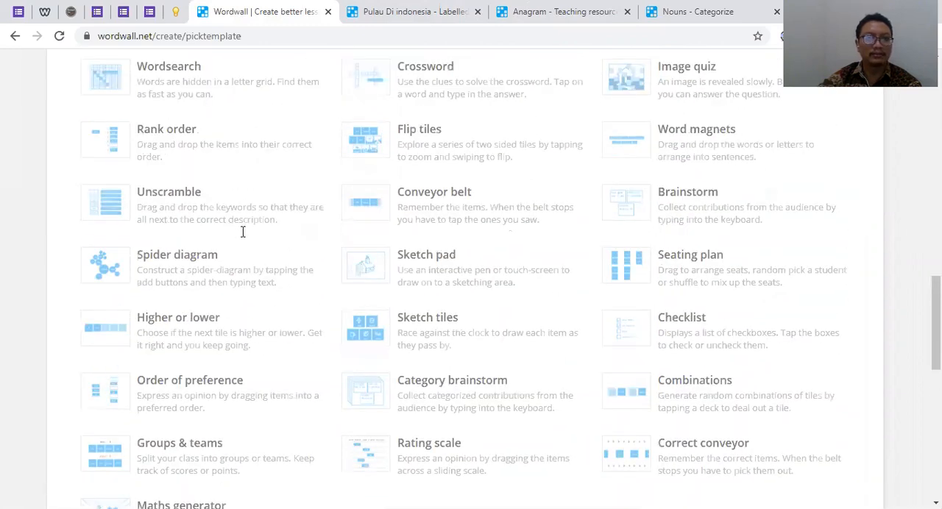
scroll(684, 283, "up", 2)
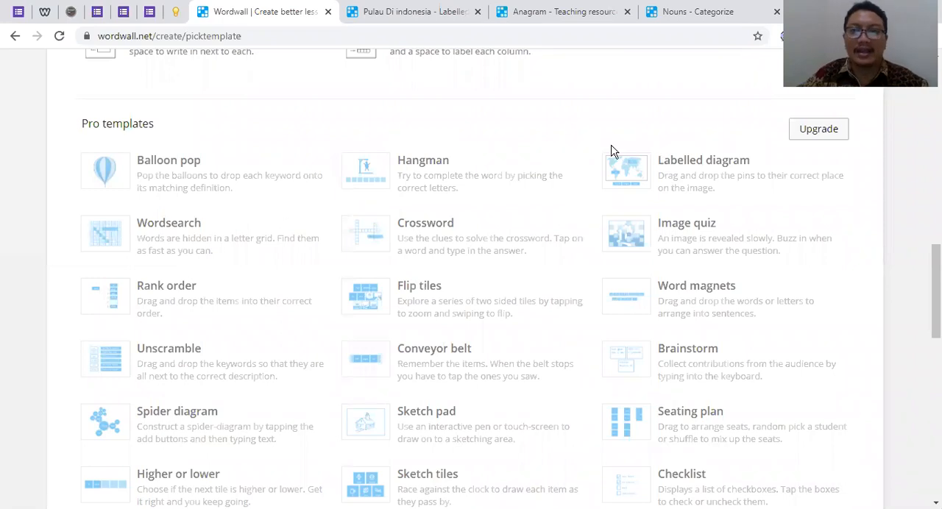
scroll(567, 195, "up", 1)
scroll(541, 206, "up", 10)
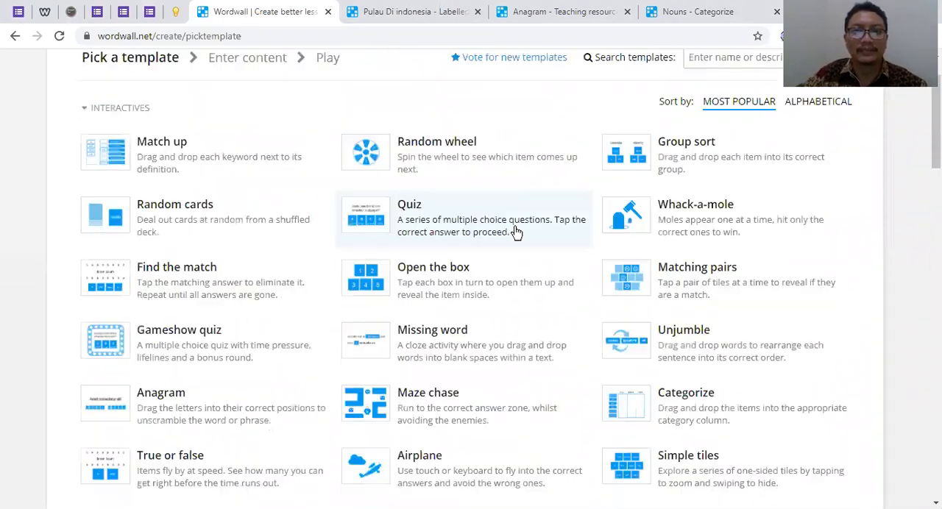
Close the Pulau Di indonesia labelled diagram, check the Nouns activity and return to the template list
key("ctrl+Tab")
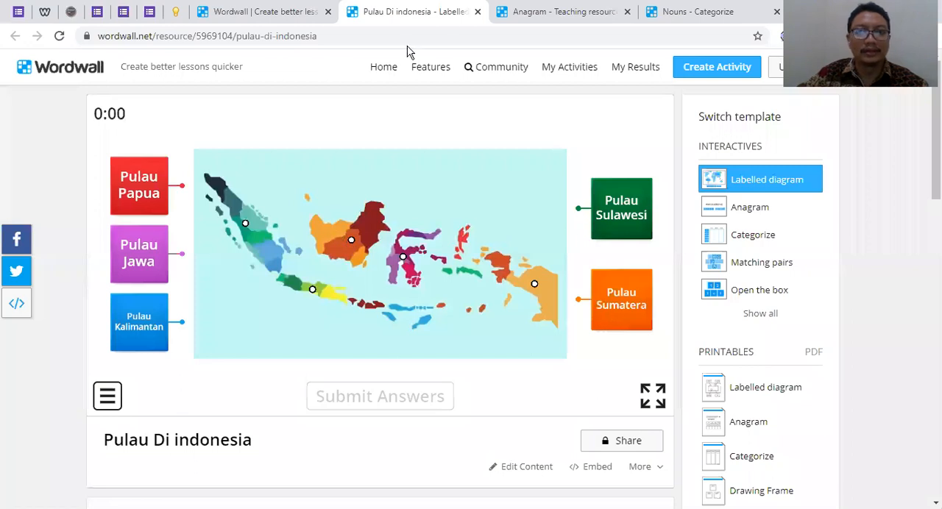
left_click(478, 12)
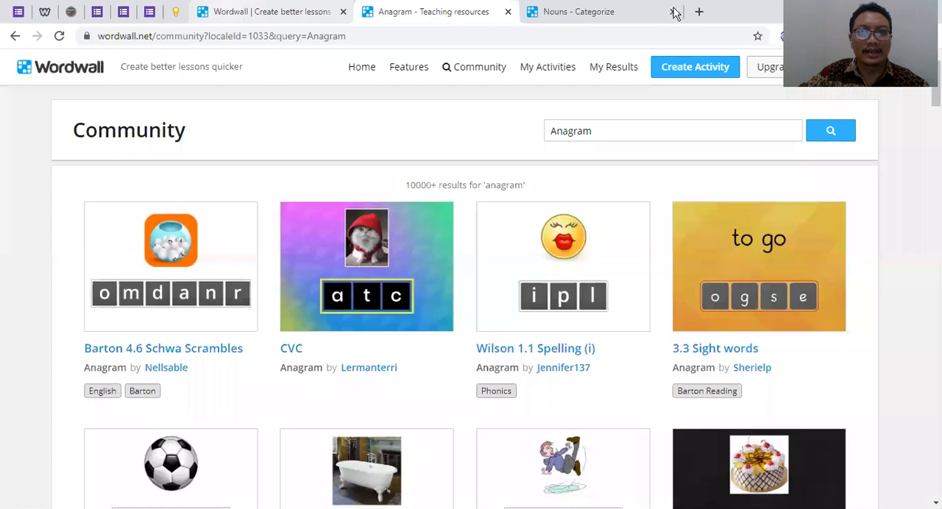
left_click(606, 11)
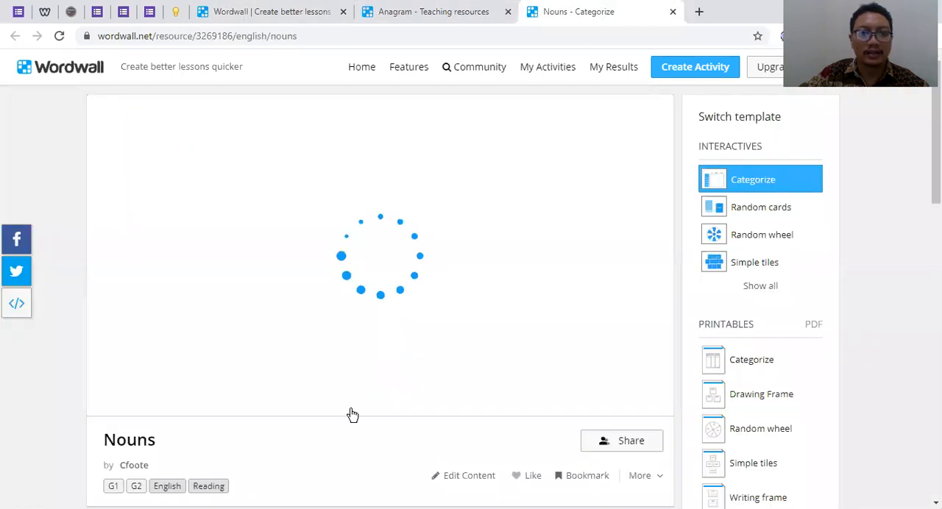
left_click(297, 12)
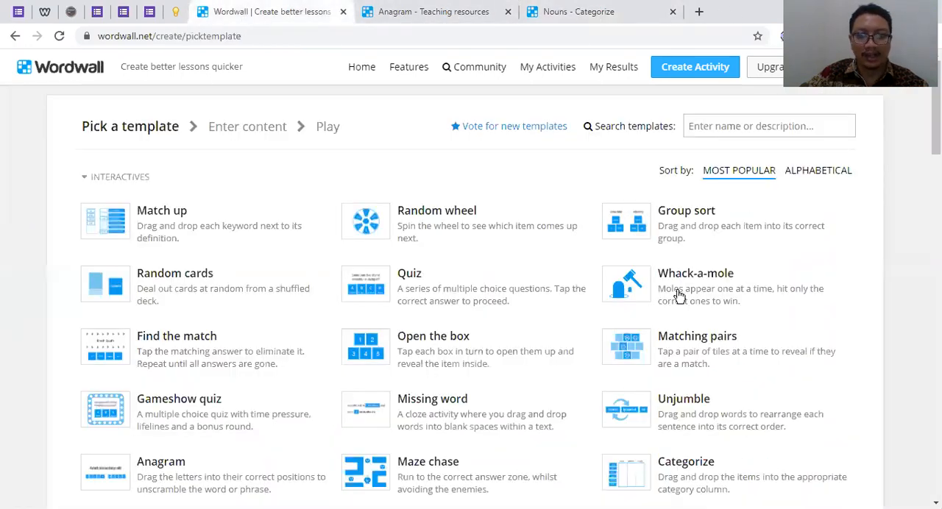
Find the Categorize template in the list, play Nouns by sorting book into Things and park into Place, and close the game
scroll(683, 198, "down", 4)
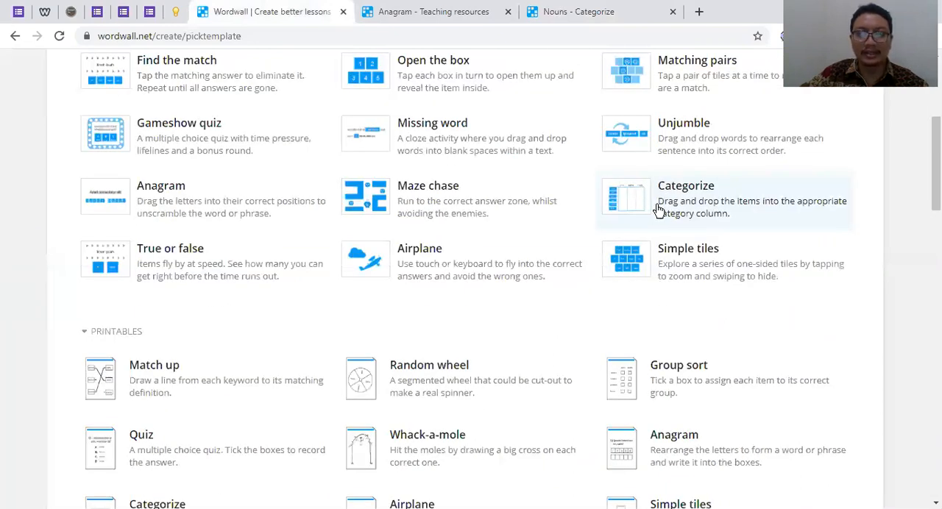
left_click(578, 14)
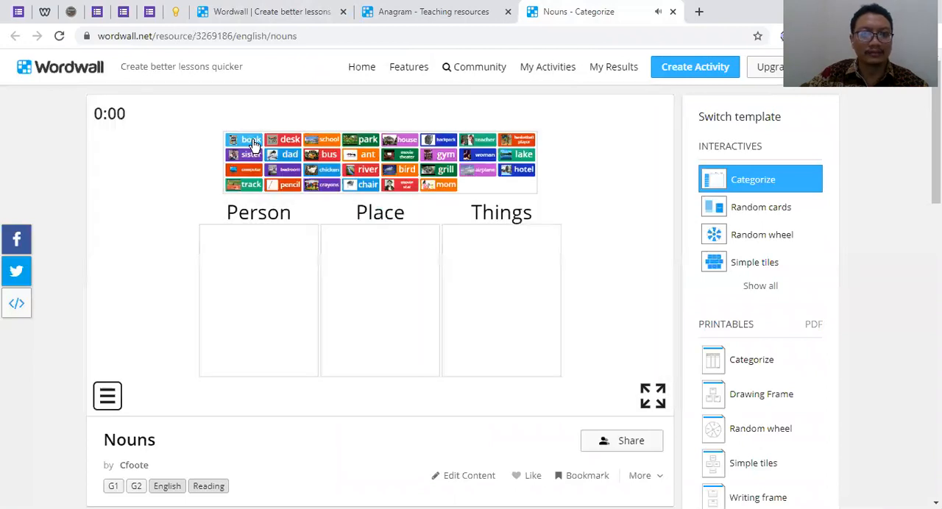
left_click_drag(250, 155, 484, 248)
left_click_drag(360, 145, 377, 251)
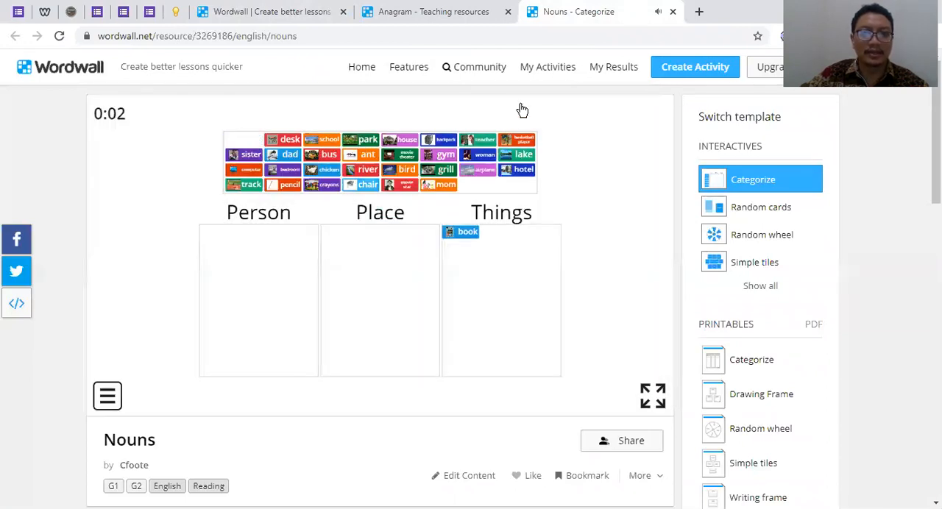
left_click(674, 12)
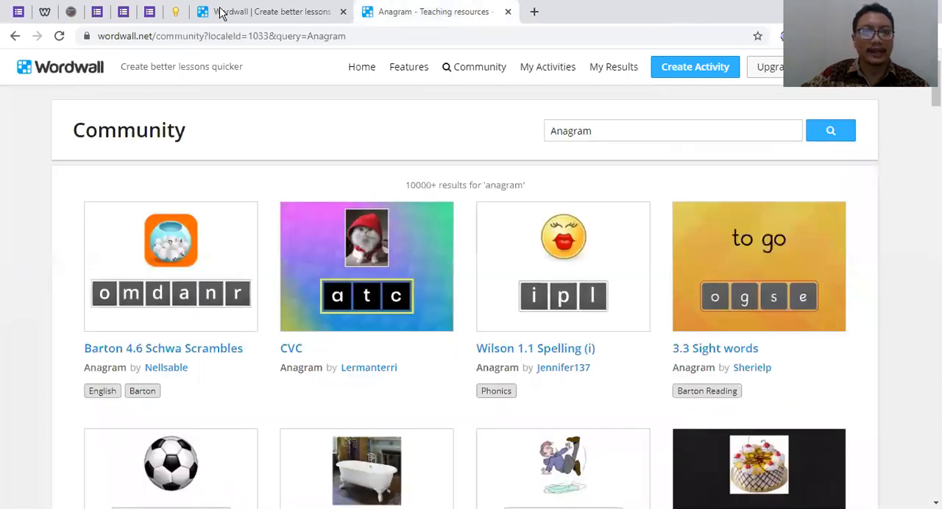
Close the Anagram community results, review the template list and start a new activity with the interactive Quiz template
key("ctrl+shift+Tab")
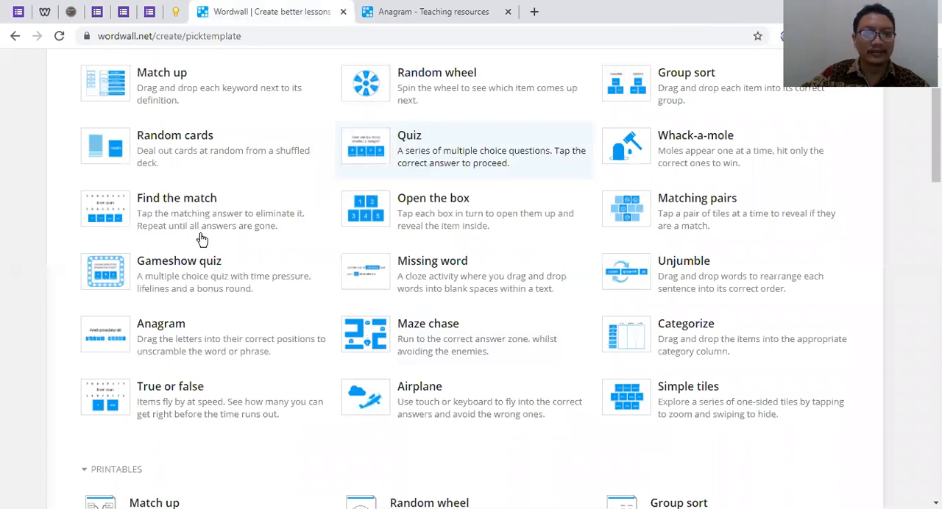
scroll(173, 291, "up", 1)
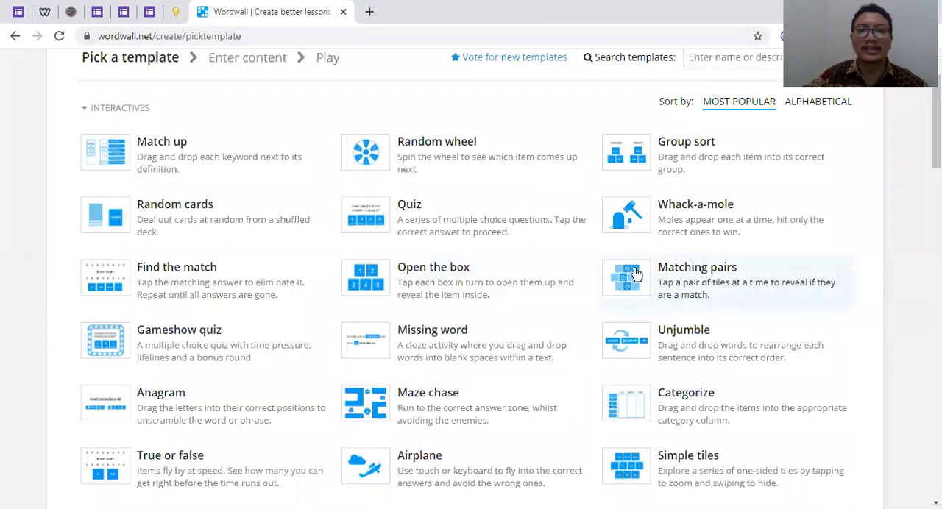
scroll(505, 361, "down", 2)
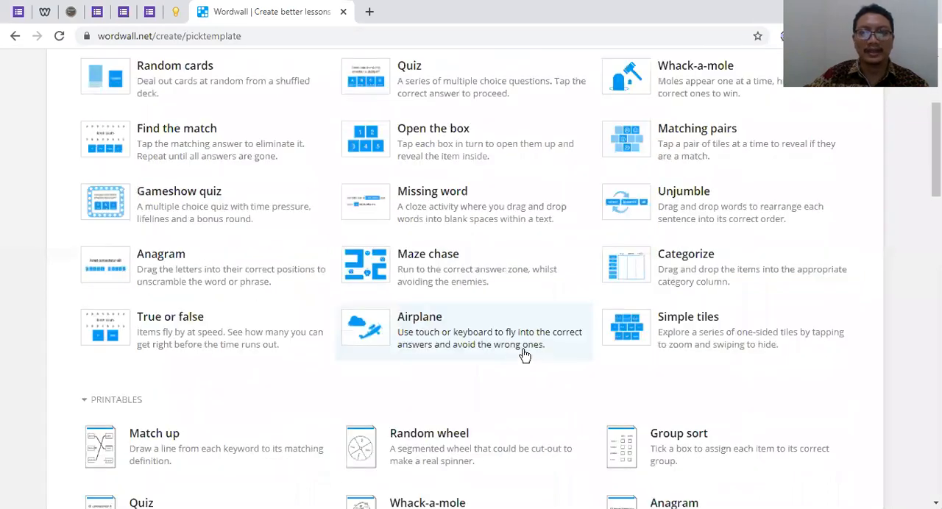
scroll(442, 284, "up", 3)
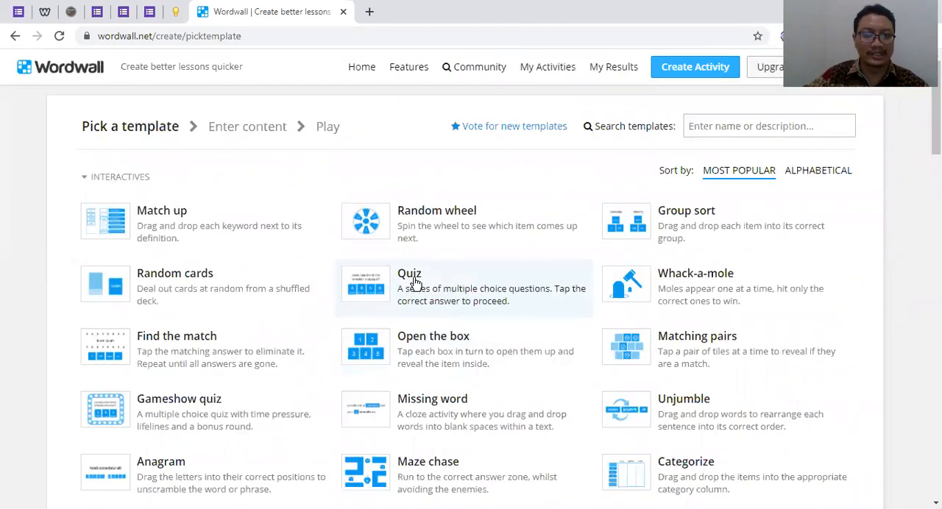
left_click(415, 282)
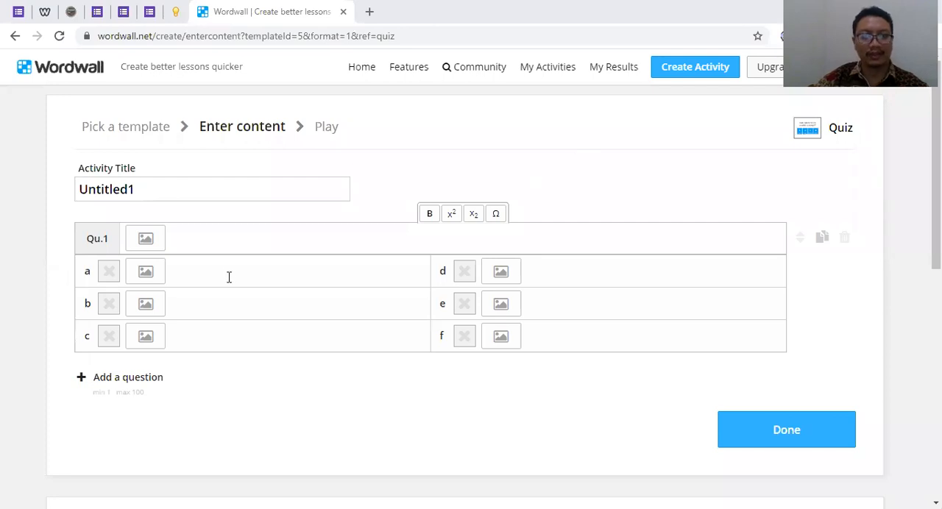
Set the quiz's activity title to Makhluk Hidup
left_click(140, 194)
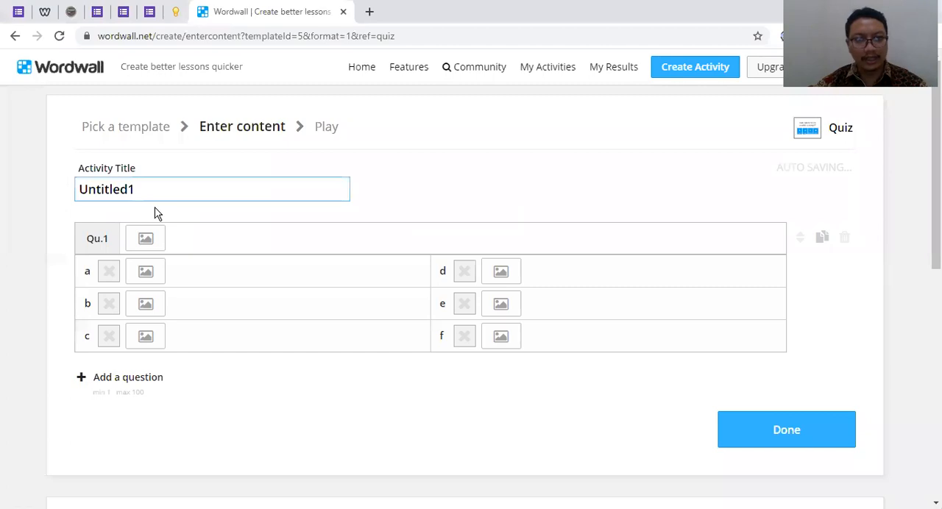
left_click_drag(153, 189, 147, 213)
left_click(143, 191)
double_click(144, 192)
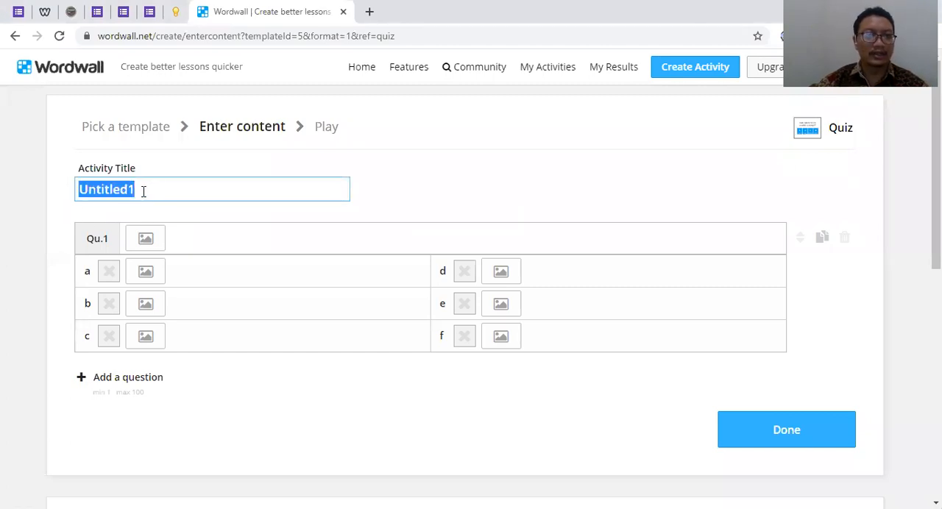
left_click(137, 190)
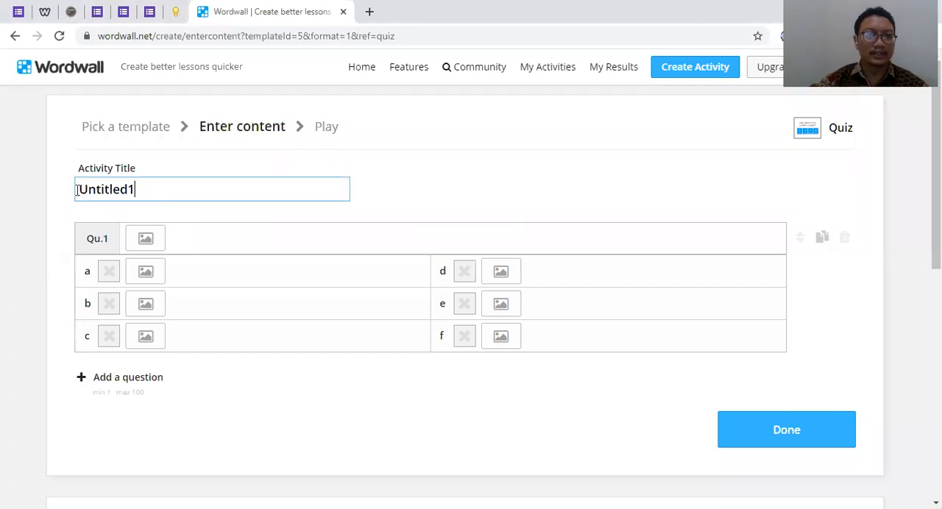
key("ctrl+a")
type("Makhluk")
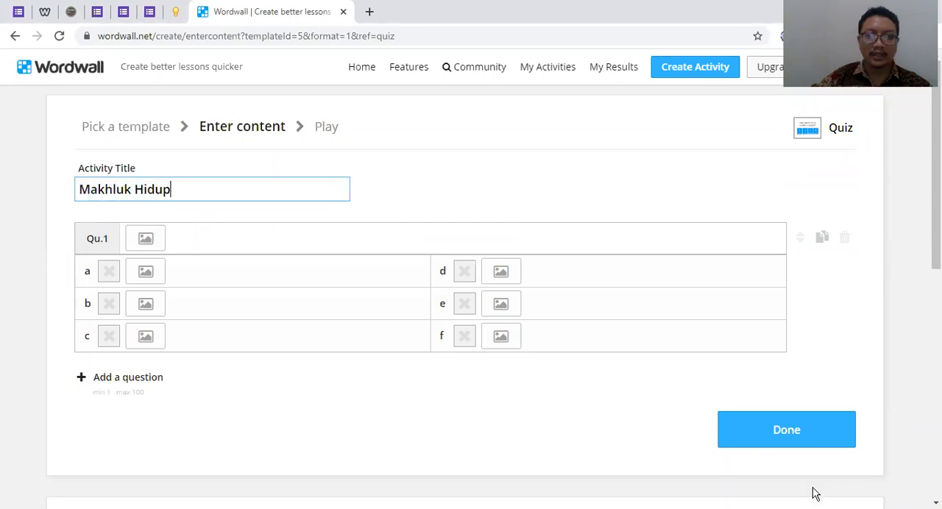
left_click(616, 220)
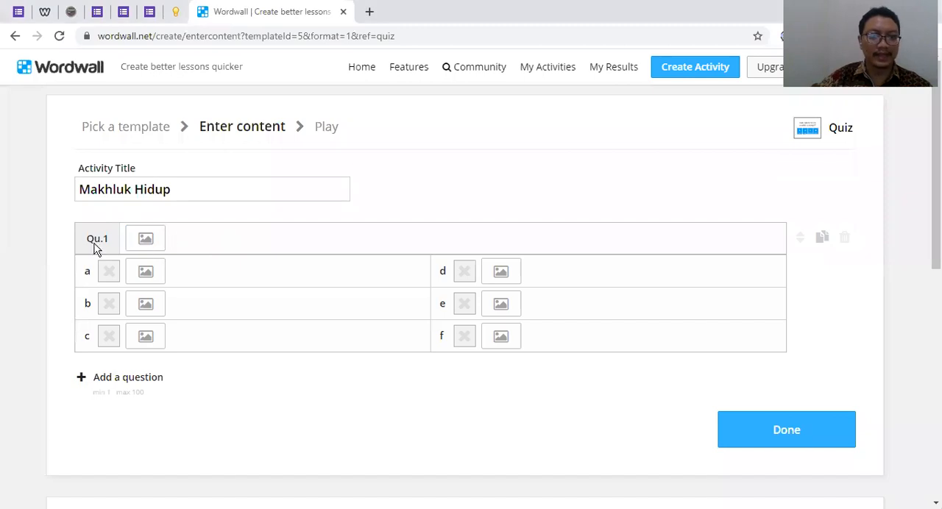
left_click(150, 243)
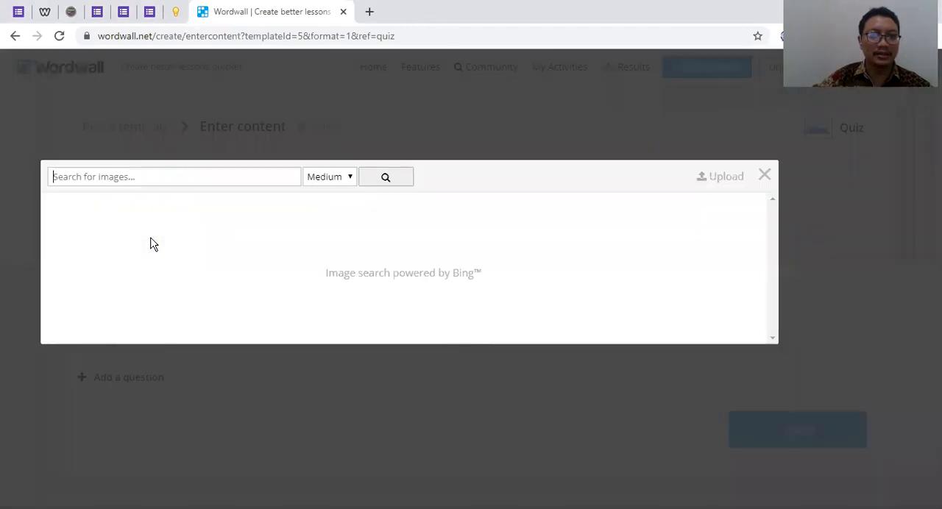
left_click_drag(591, 222, 754, 191)
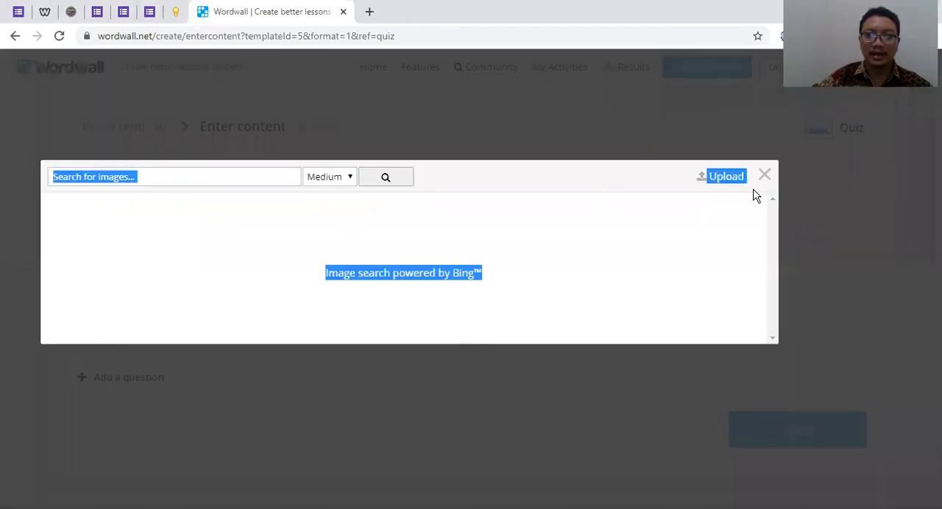
left_click(765, 174)
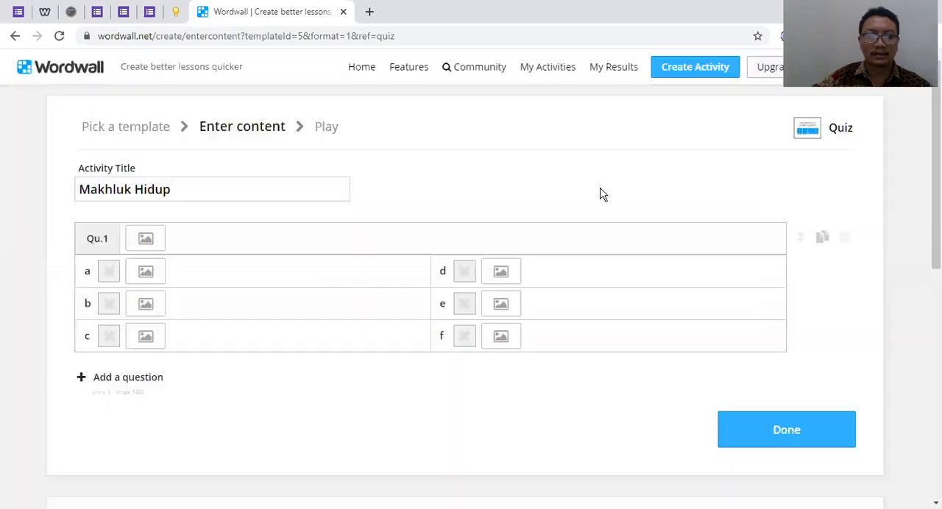
Search medium-sized images for harimau and add the white tiger on a black background as question 1's picture
left_click(151, 245)
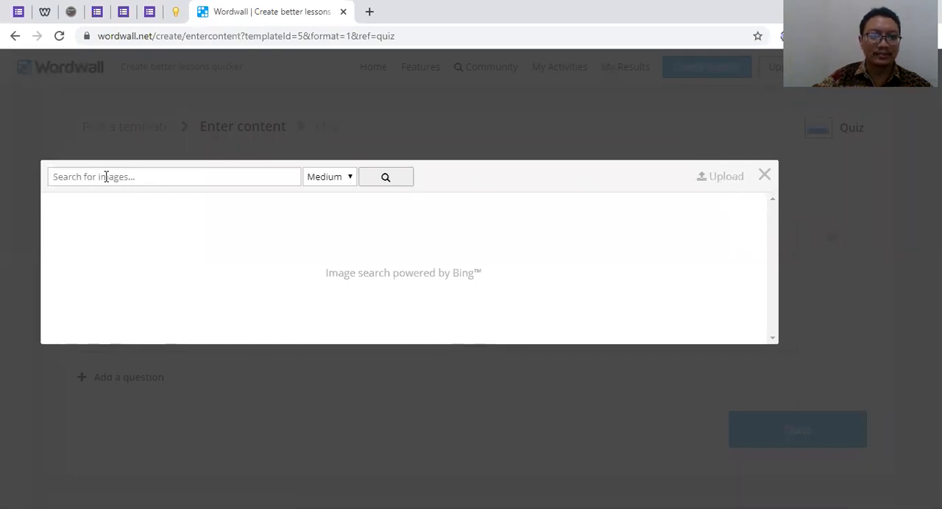
type("harimau")
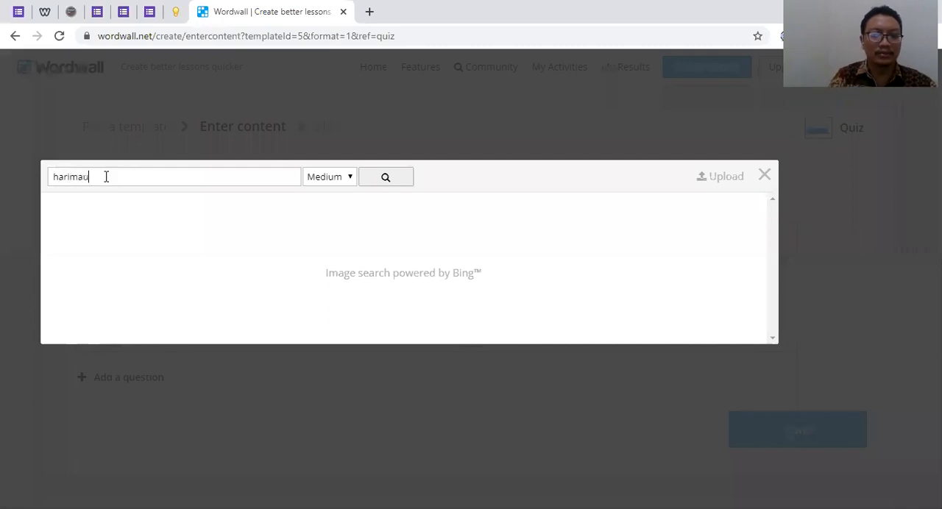
key("Return")
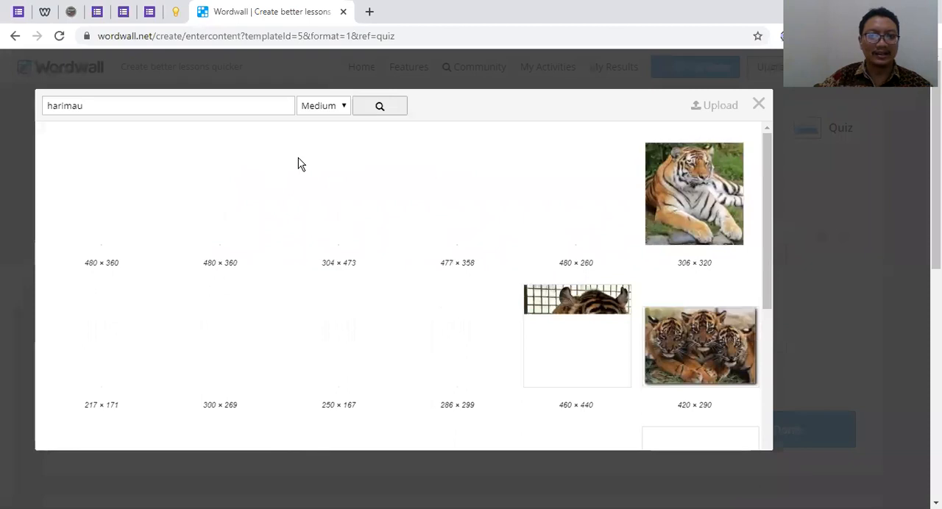
left_click(344, 107)
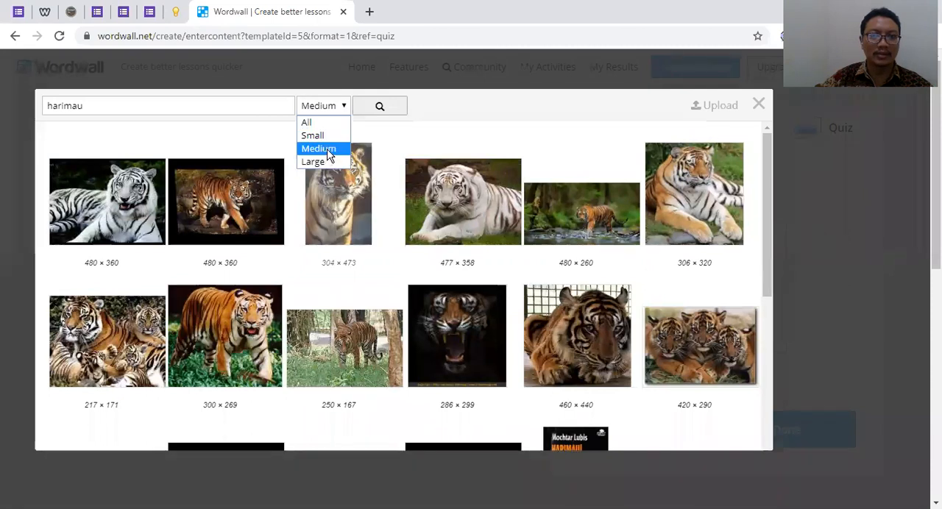
left_click(324, 149)
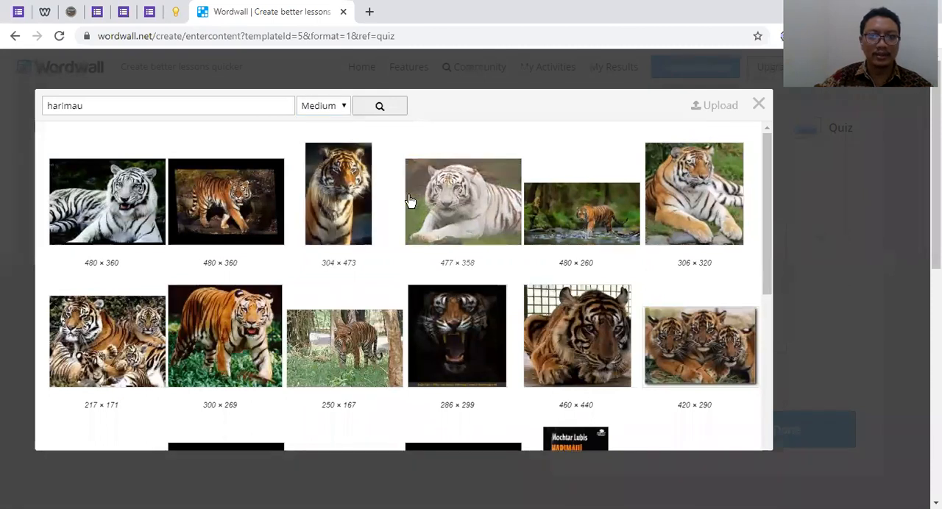
left_click(111, 203)
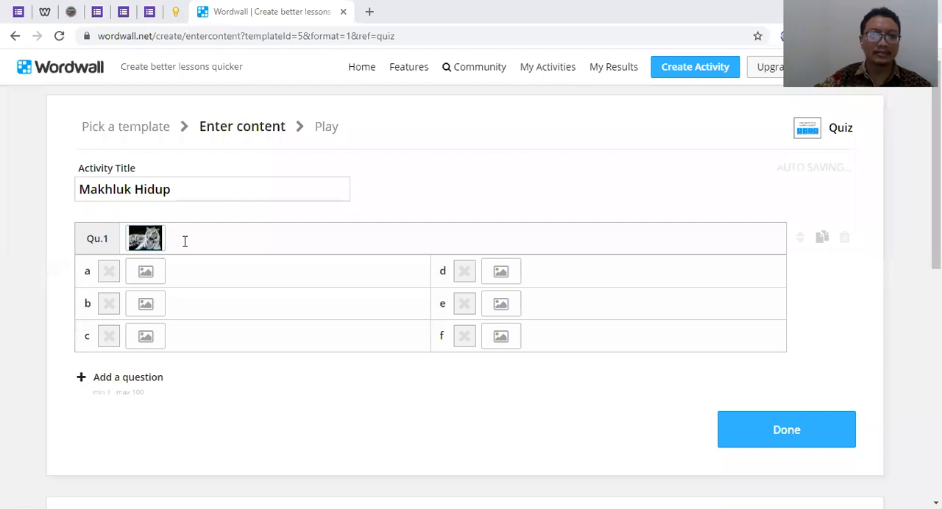
Enter "hewan termasuk kategori ..." as the text of question 1
left_click(184, 242)
type("hewan")
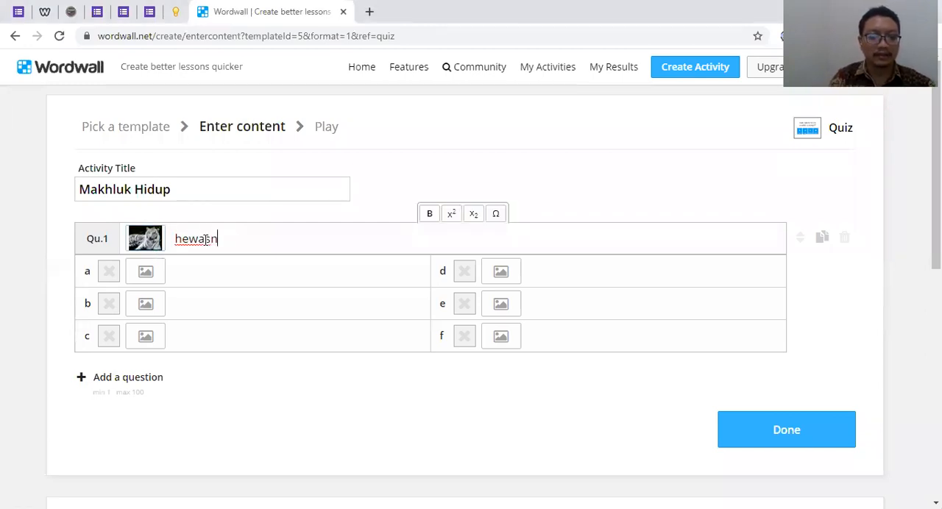
type(" ter")
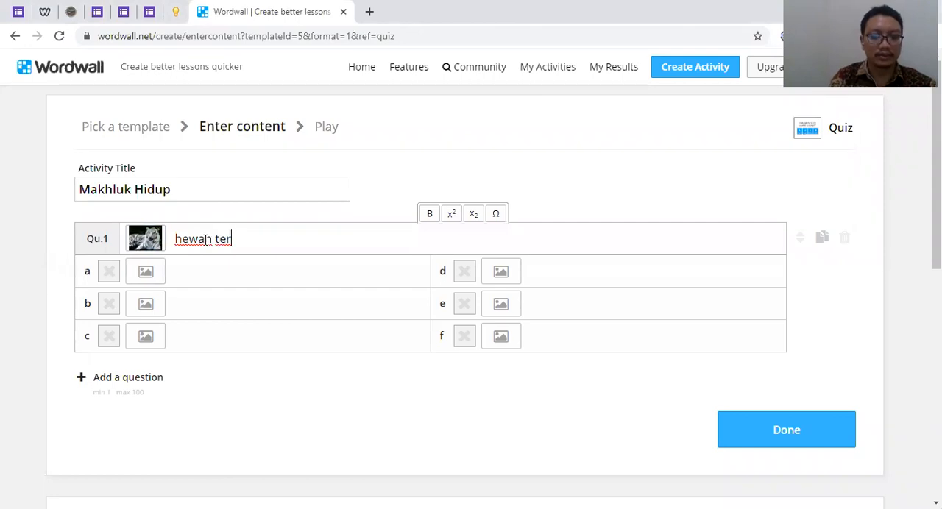
type("masuk jat")
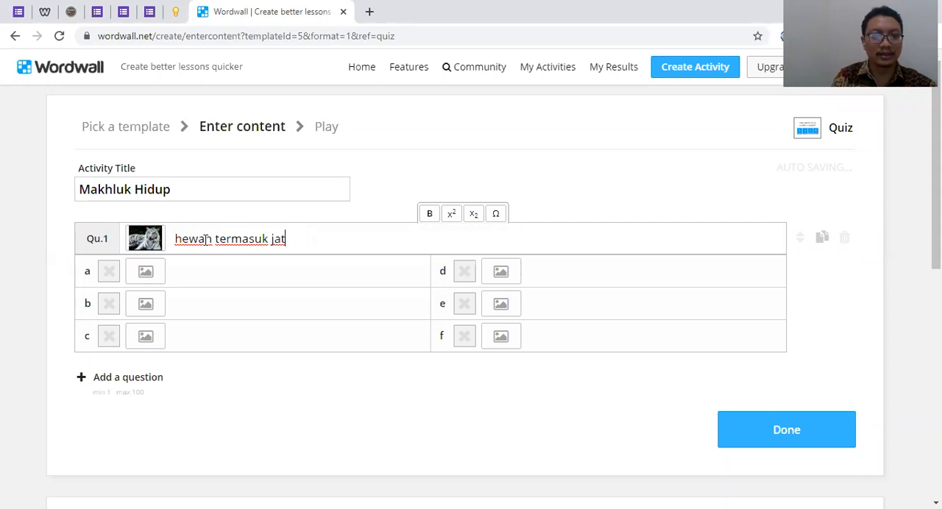
key("BackSpace")
key("BackSpace")
key("BackSpace")
type("kategori ...")
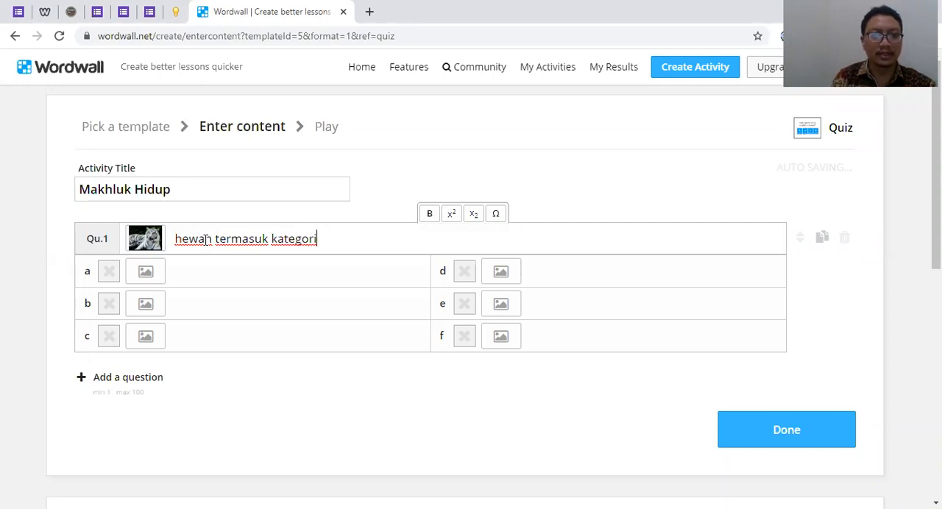
Enter Reptilia as answer a and Mamalia as answer b of question 1
left_click(253, 271)
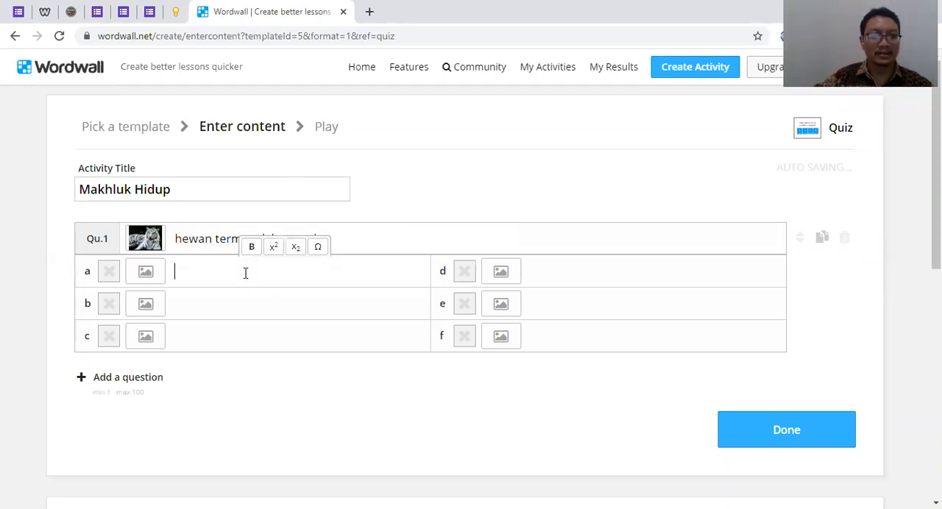
type("Reptil")
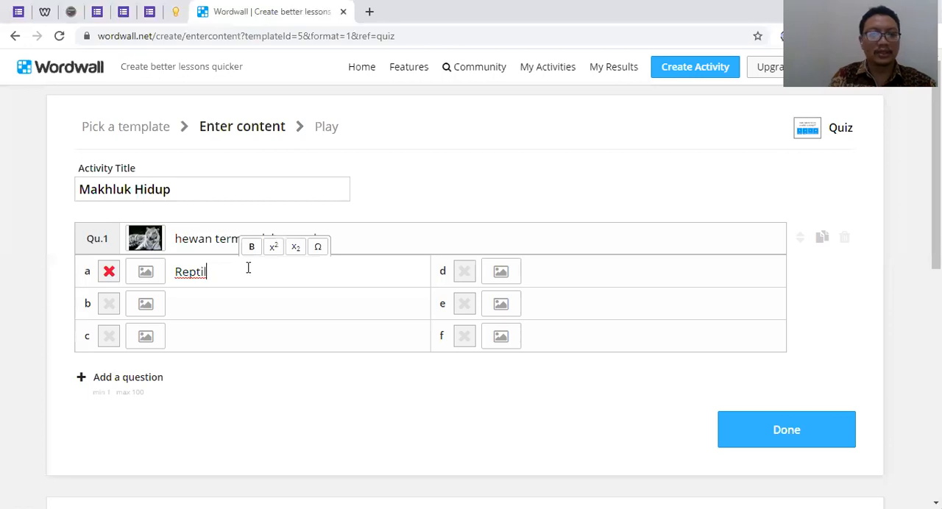
type("Nama")
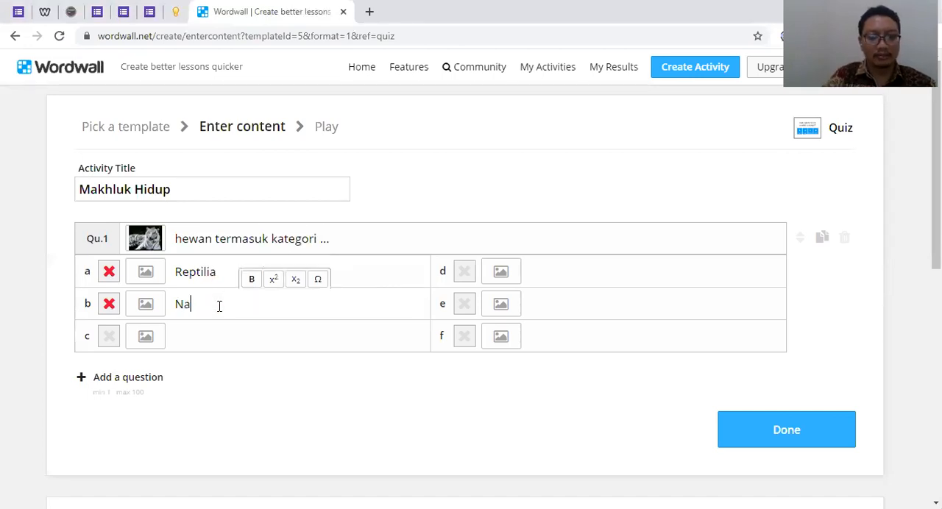
key("BackSpace")
key("BackSpace")
key("BackSpace")
key("BackSpace")
type("Maml")
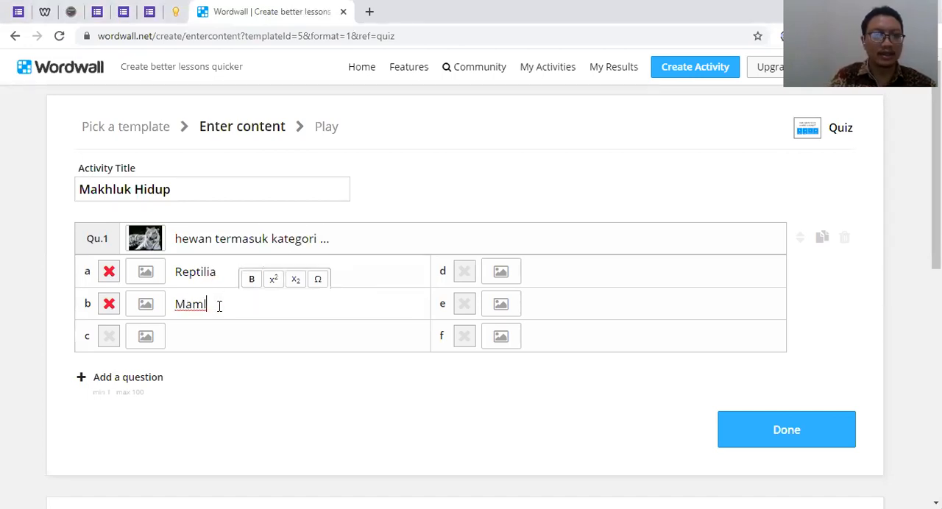
key("BackSpace")
type("alia")
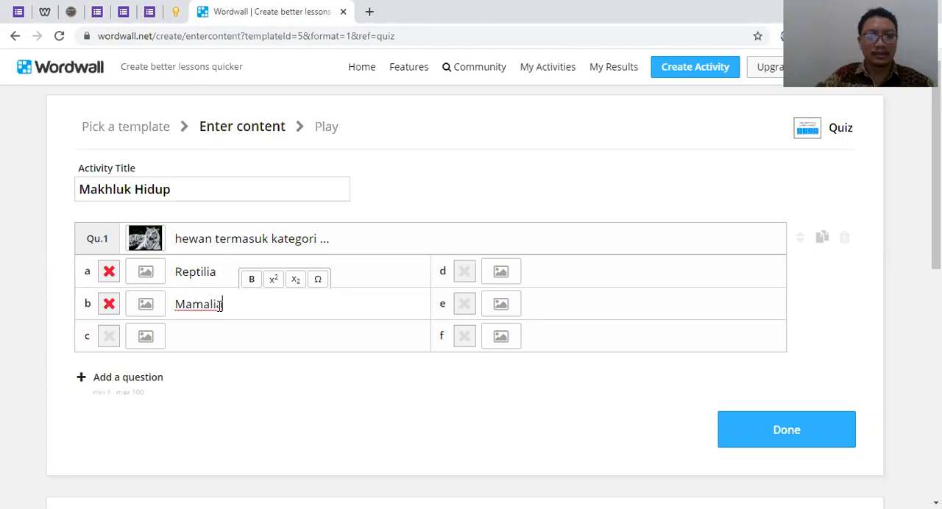
Enter Aves as answer c and Mollusca as answer d of question 1, and mark Mamalia as the correct answer
left_click(204, 332)
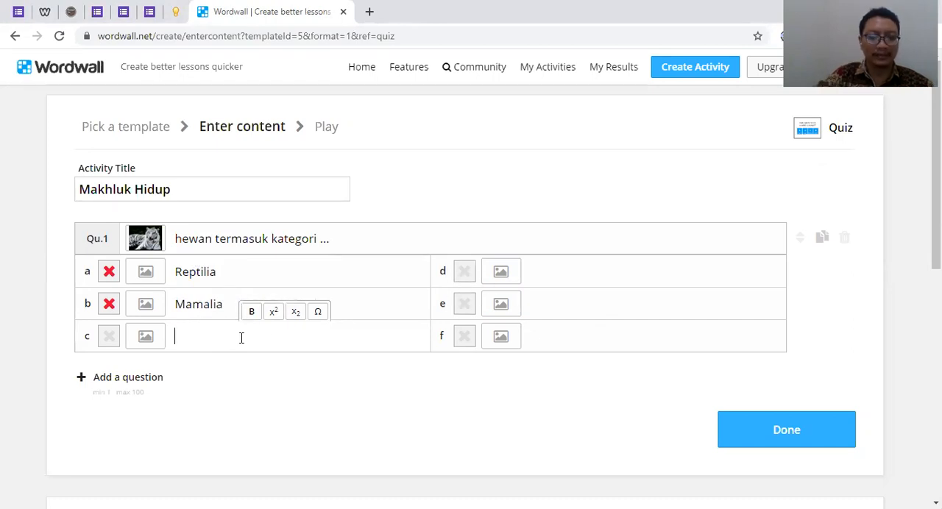
type("Aves")
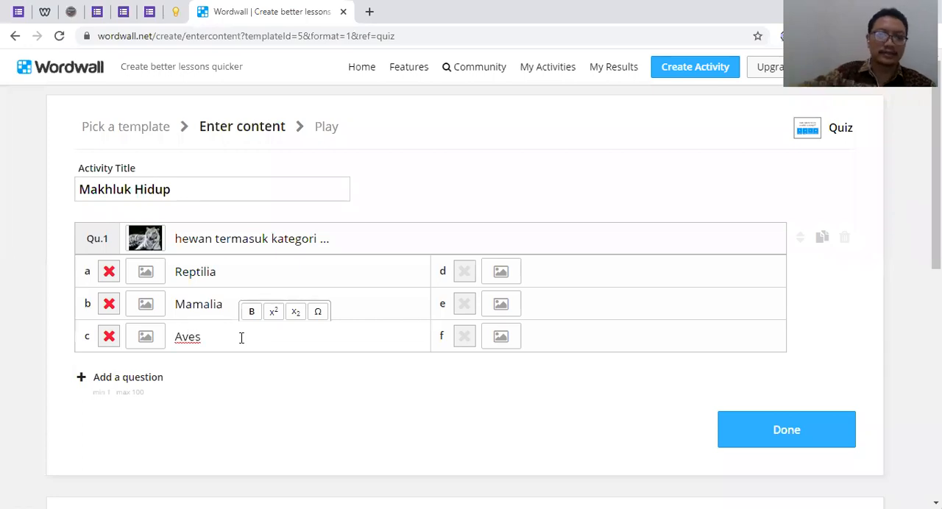
left_click(599, 276)
type("Moll")
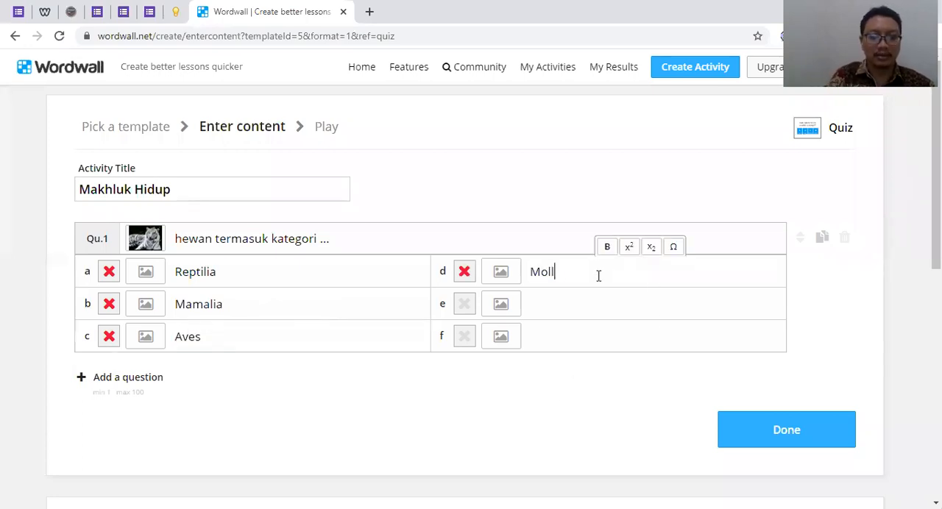
type("usca")
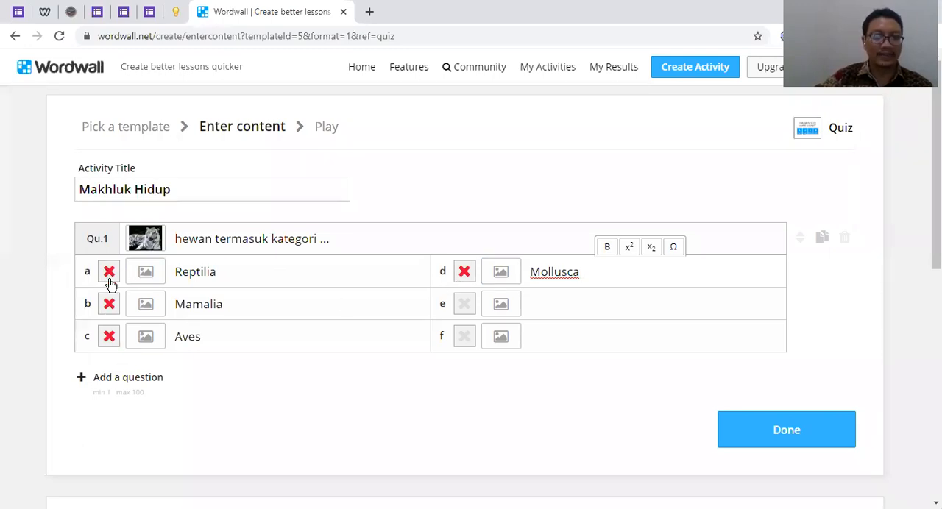
left_click(506, 104)
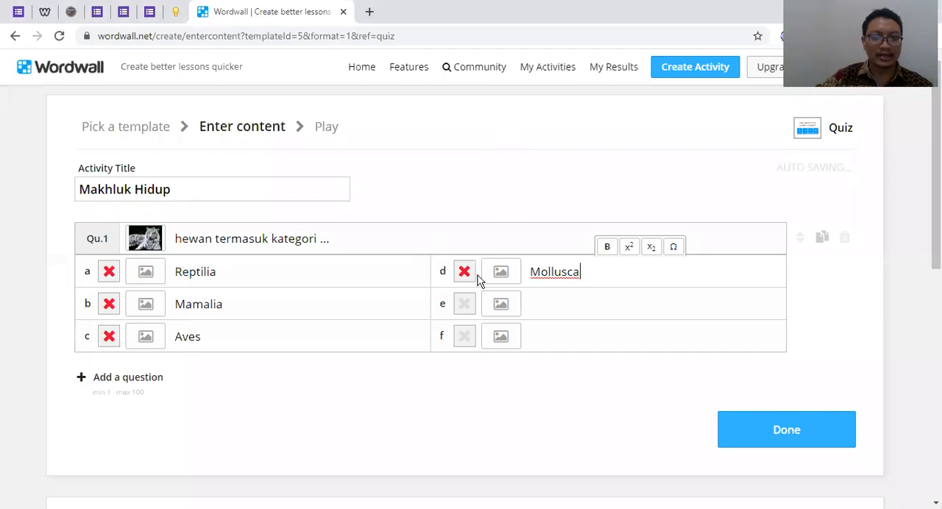
left_click(109, 306)
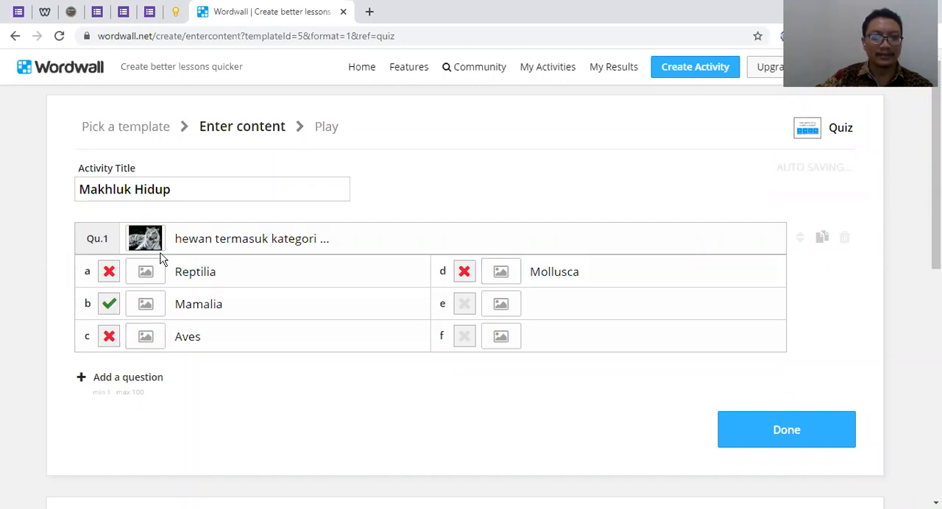
Add a second question with the text "Yang termasuk Reptilia adalah ..."
scroll(125, 309, "down", 1)
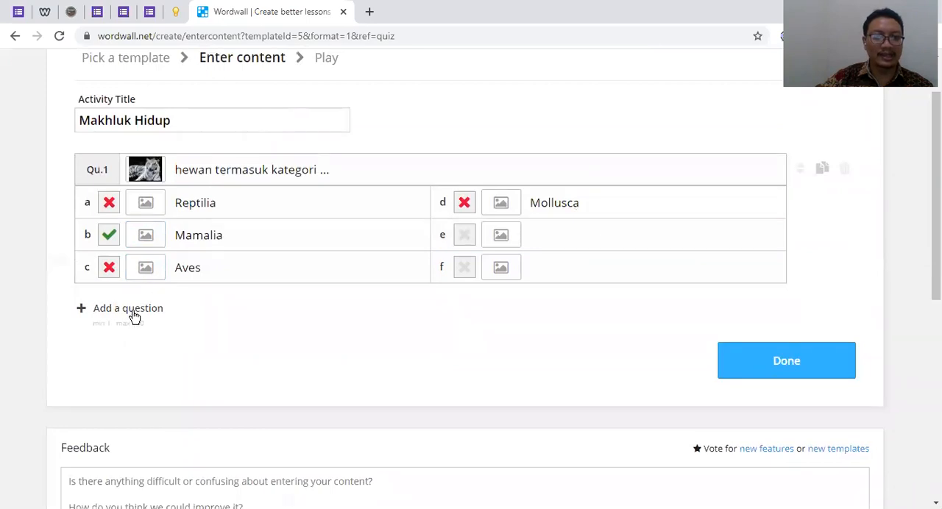
left_click(131, 310)
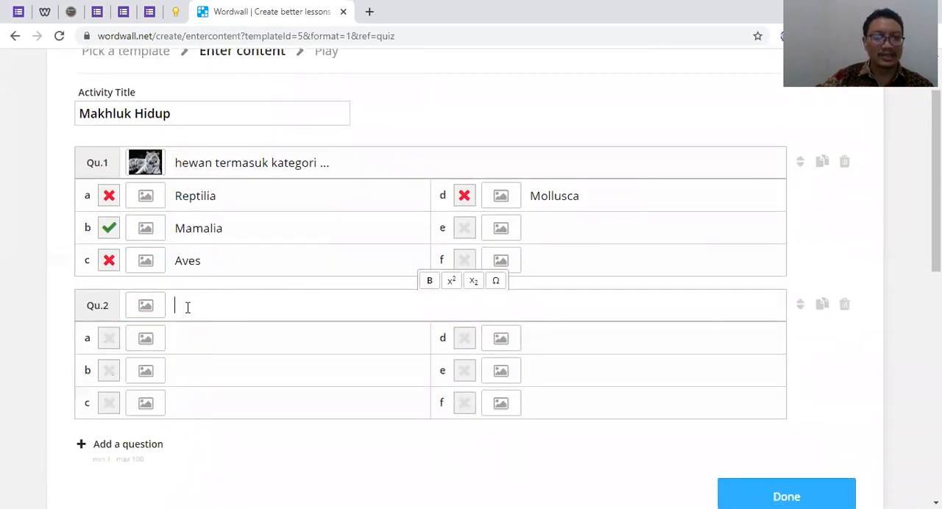
type("Yang ter")
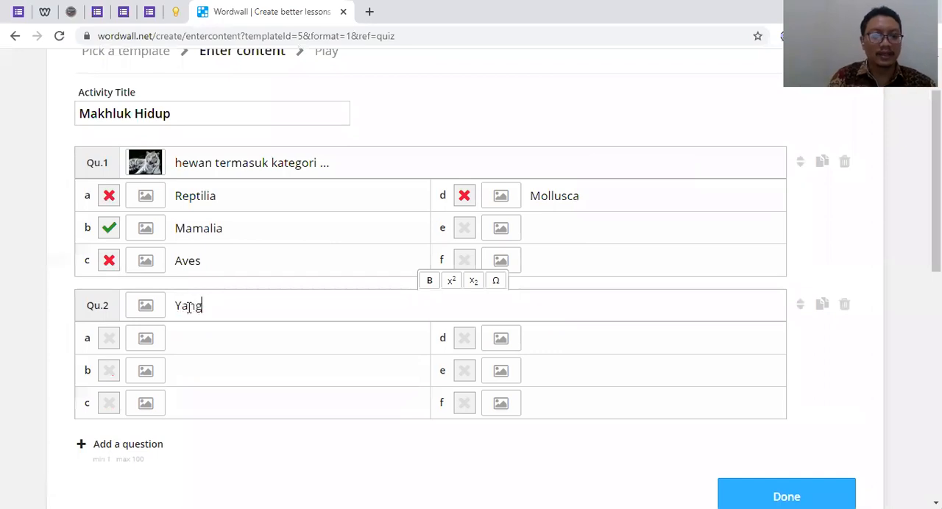
key("BackSpace")
key("BackSpace")
type("er")
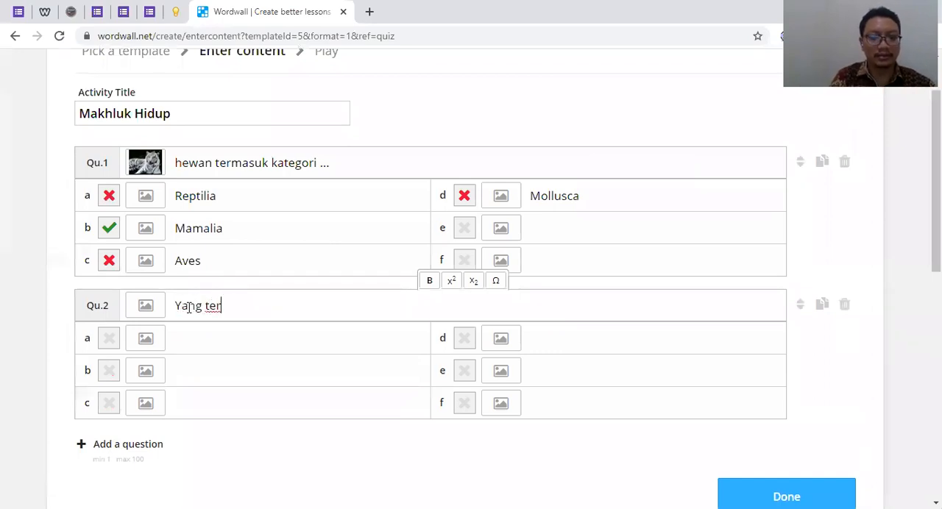
type("masuk Reptilian")
type("] a")
type("dalah")
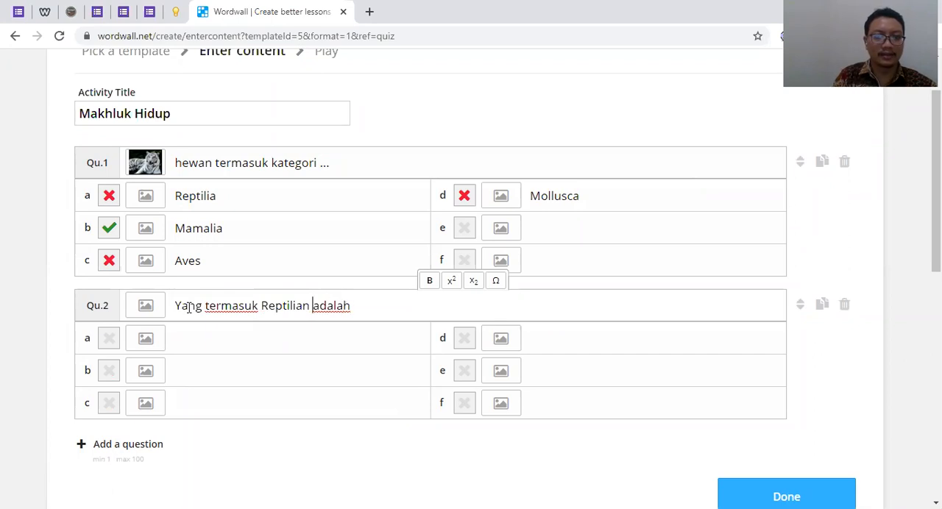
key("BackSpace")
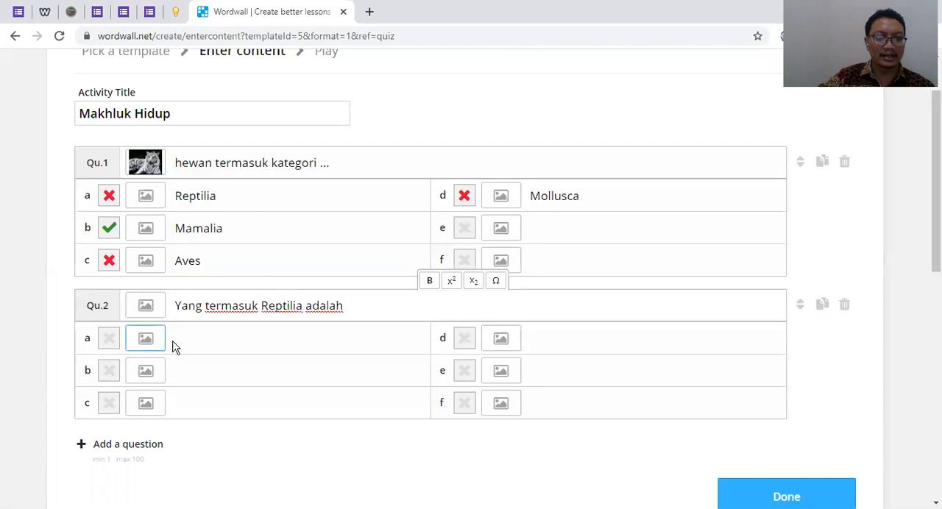
scroll(174, 349, "down", 1)
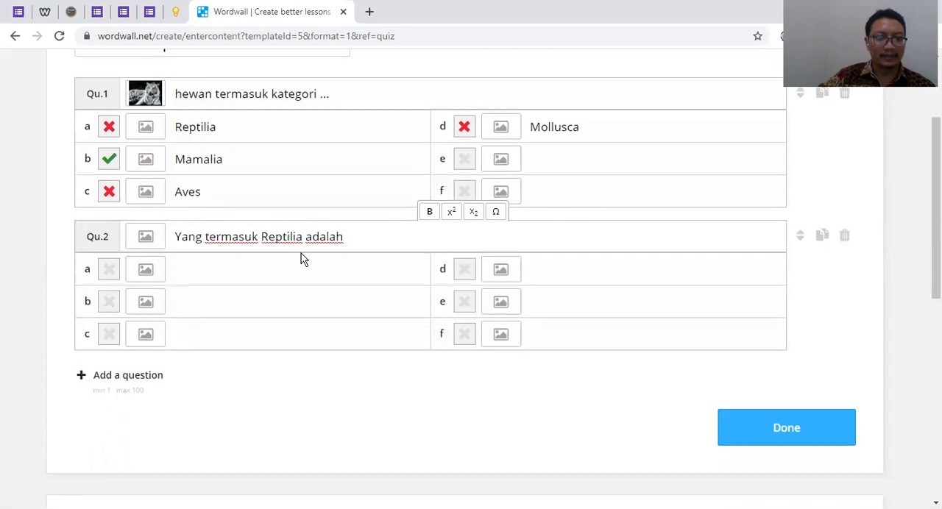
left_click(374, 242)
type("...")
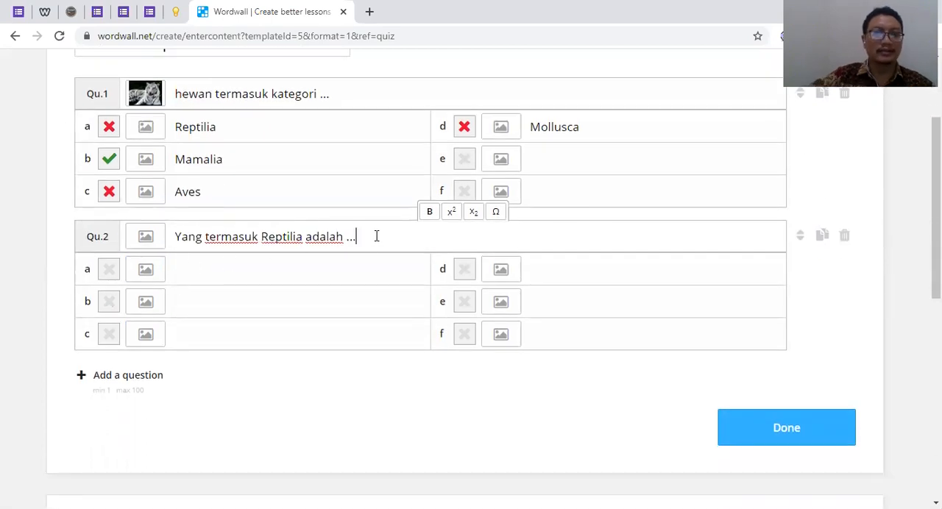
Enter ular as answer a of question 2 and add a matching picture from the image search for ular
left_click(186, 271)
type("ular")
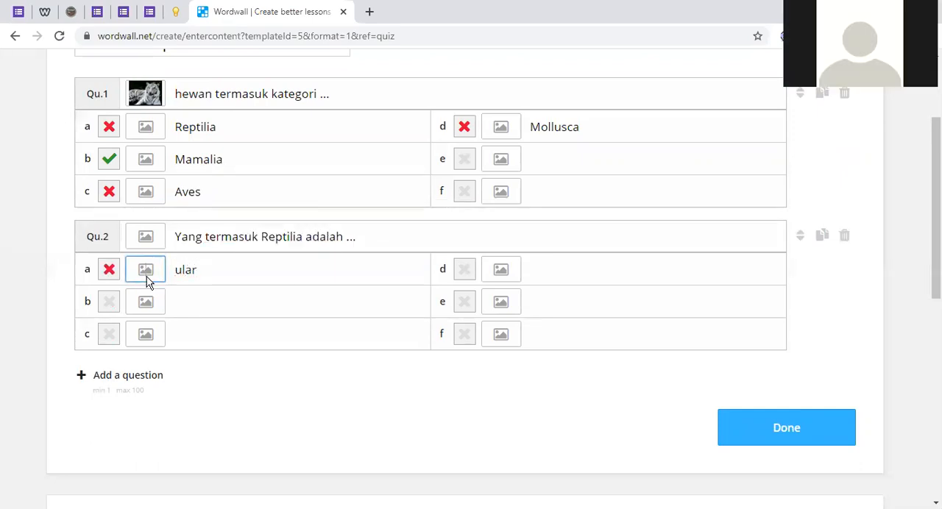
left_click(147, 277)
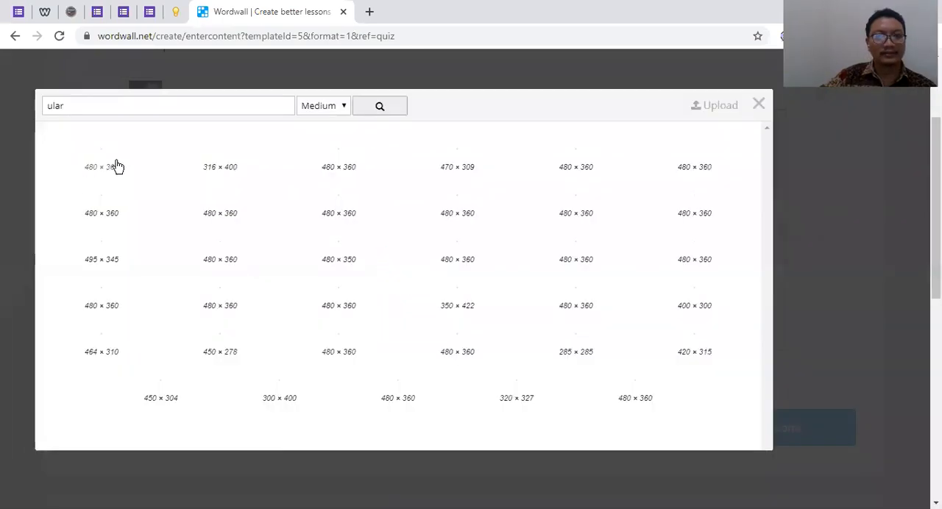
left_click(440, 193)
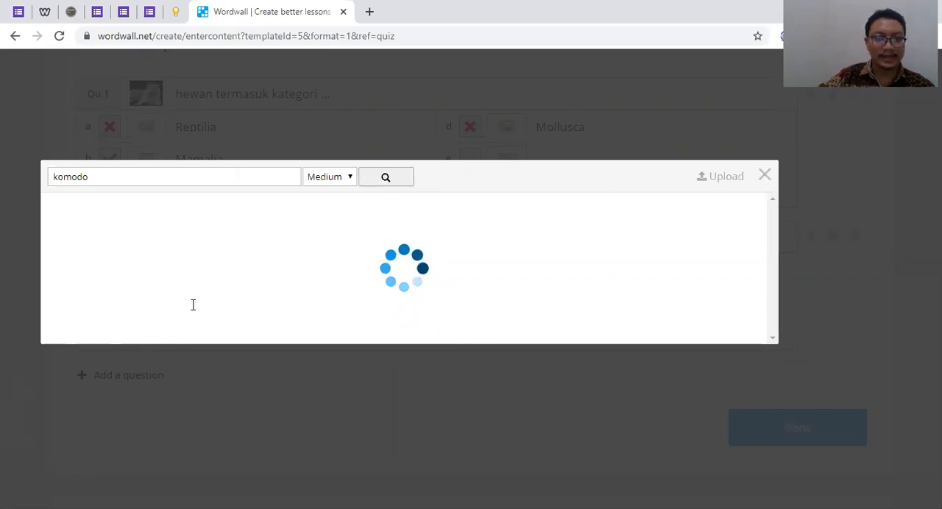
Enter buaya as answer e and katak as answer f of question 2
left_click(558, 303)
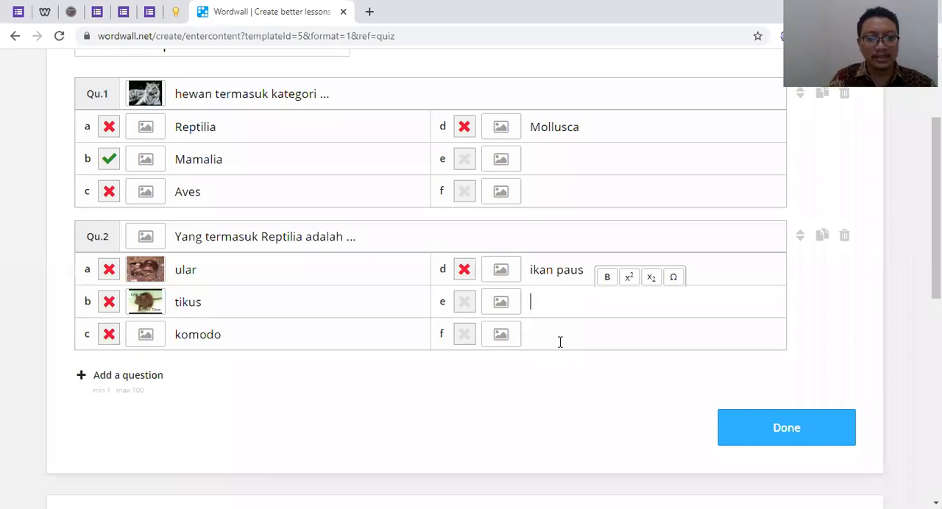
type("buaya")
left_click(559, 337)
type("katak")
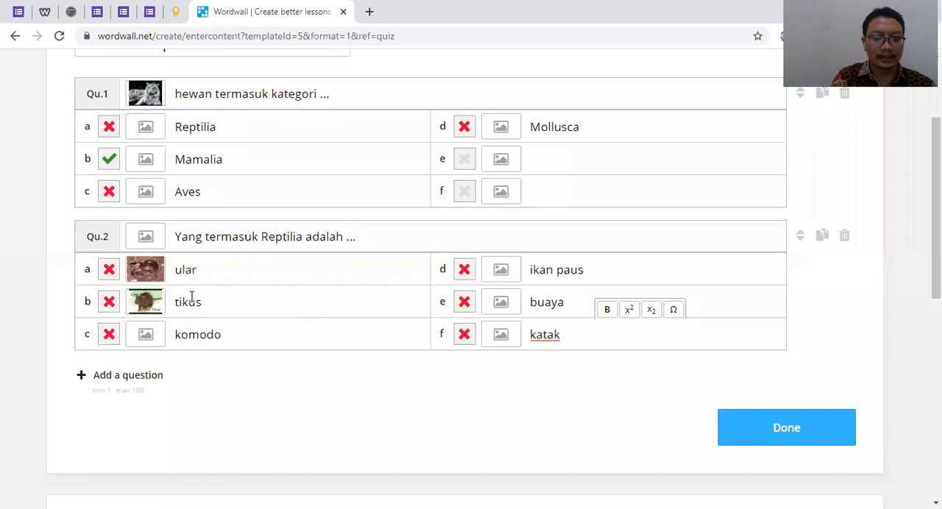
Mark ular, komodo and buaya as correct in question 2 and require students to select all correct answers
left_click(109, 270)
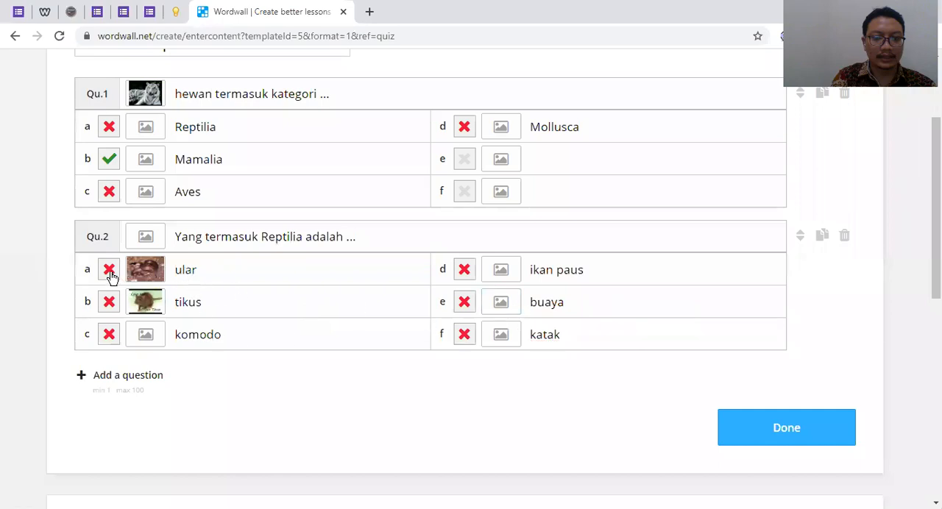
left_click(109, 336)
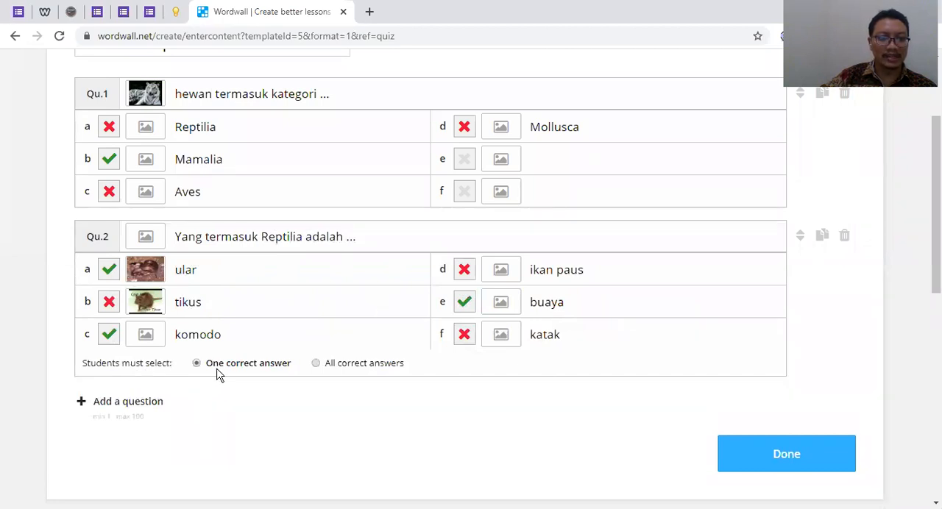
left_click(317, 366)
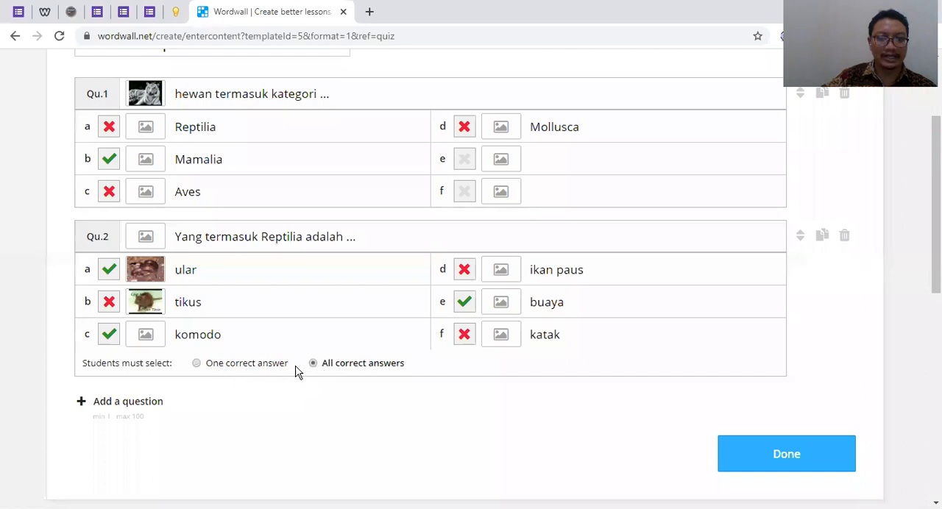
left_click(200, 368)
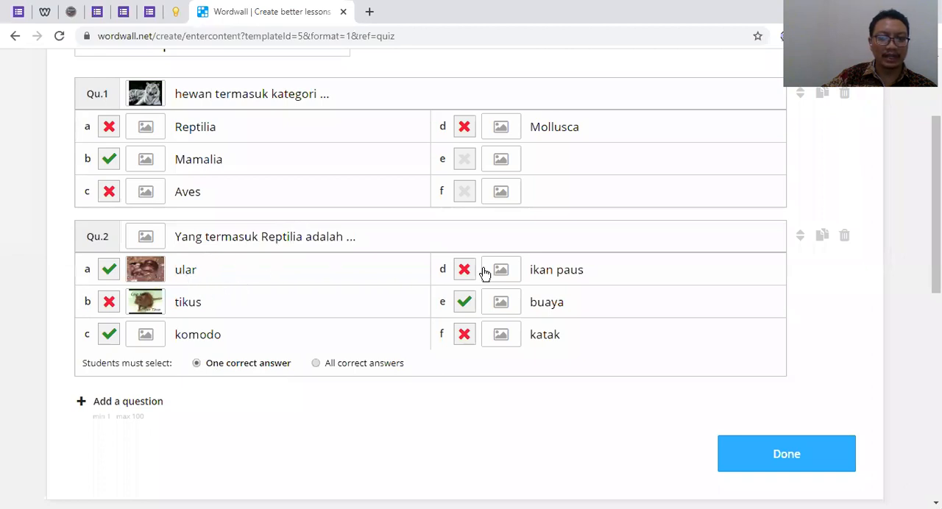
left_click(318, 365)
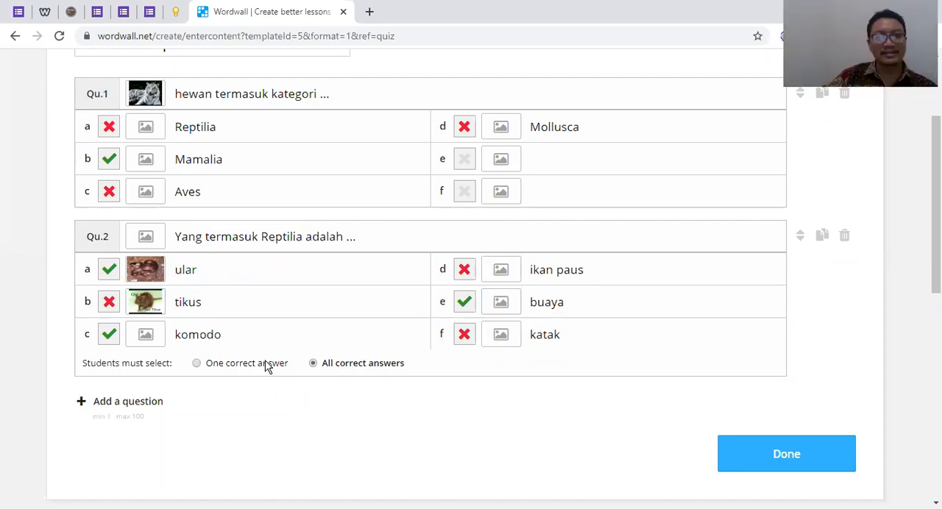
Review the activity title and the text and answers of both quiz questions
scroll(266, 365, "up", 2)
left_click_drag(177, 185, 71, 185)
left_click(206, 232)
left_click_drag(184, 231, 345, 231)
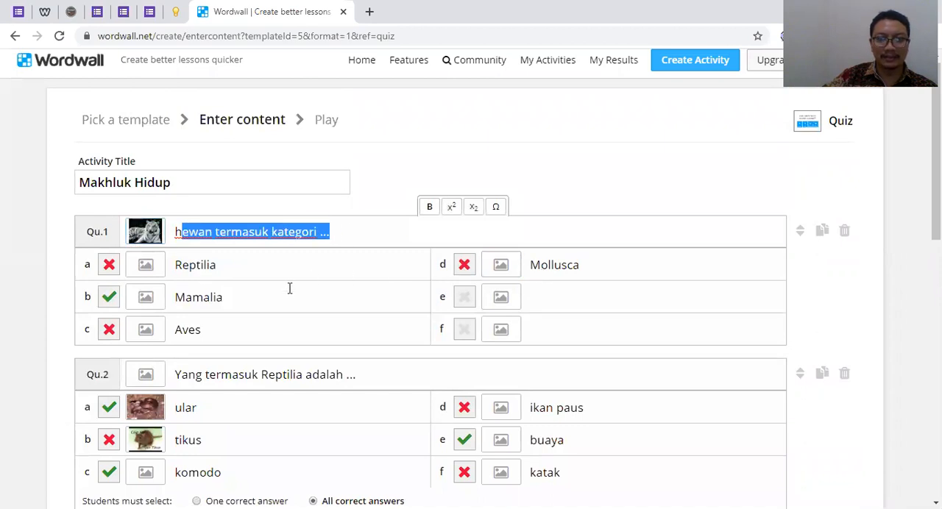
scroll(458, 288, "down", 2)
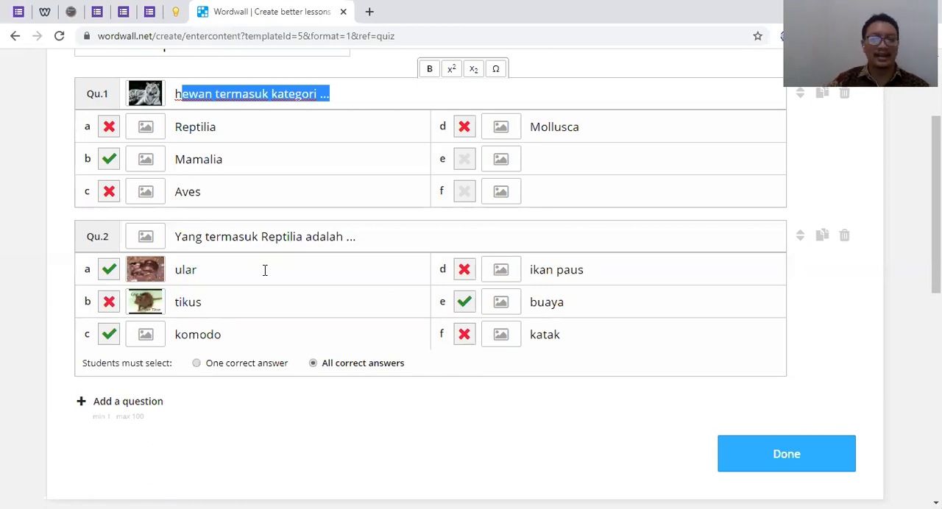
left_click(56, 192)
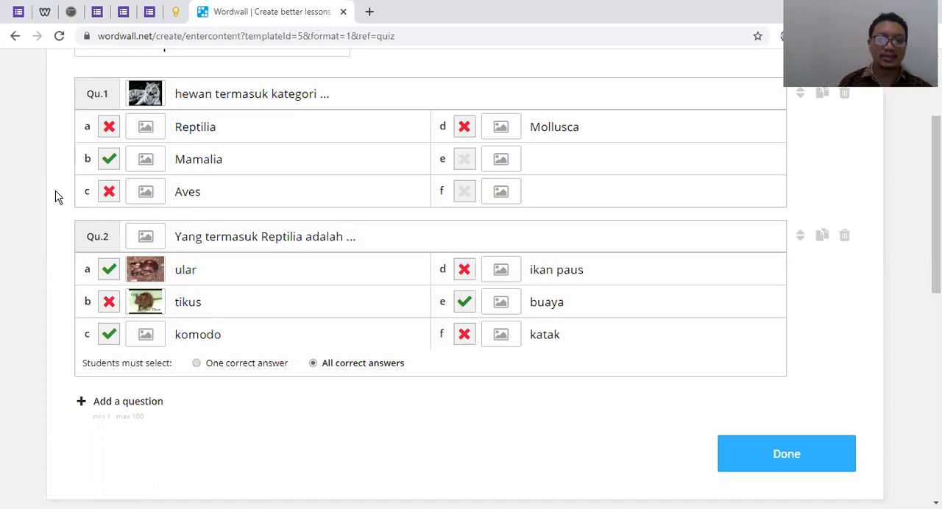
scroll(59, 196, "up", 2)
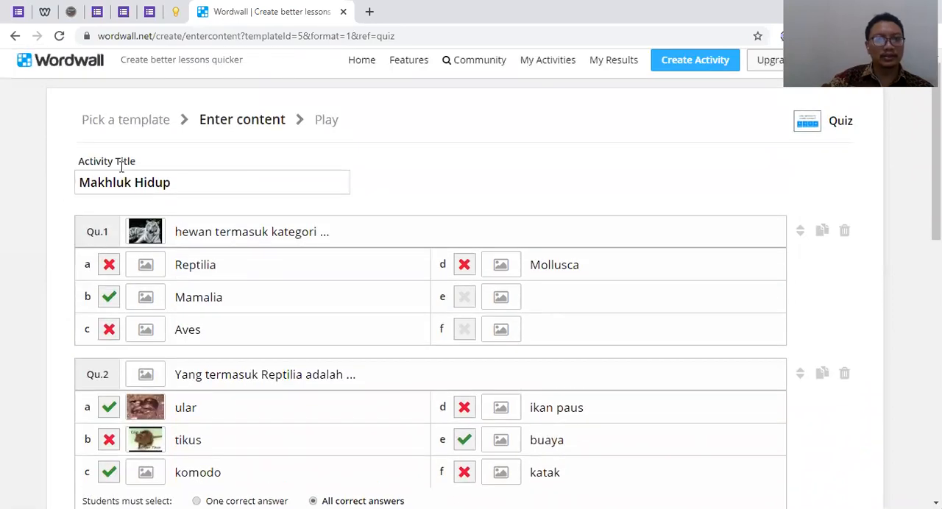
left_click_drag(177, 181, 74, 195)
left_click(486, 210)
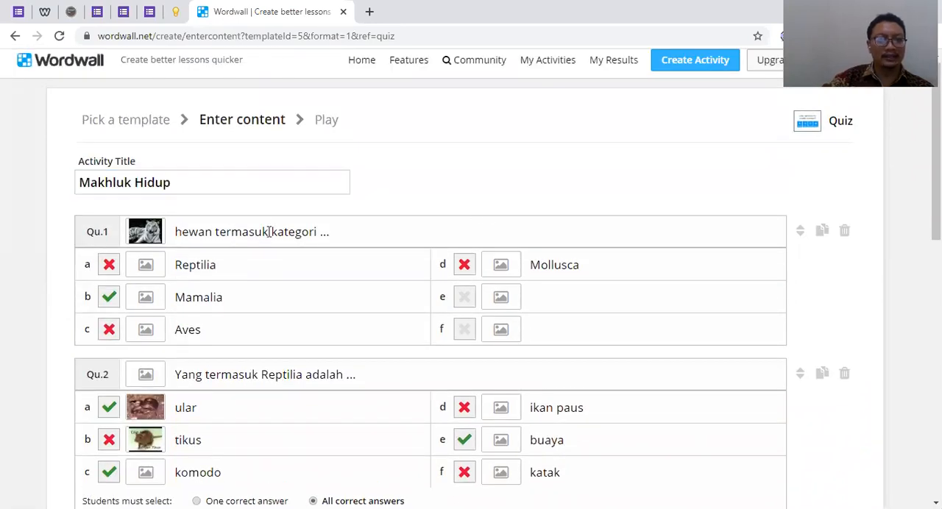
scroll(218, 238, "down", 2)
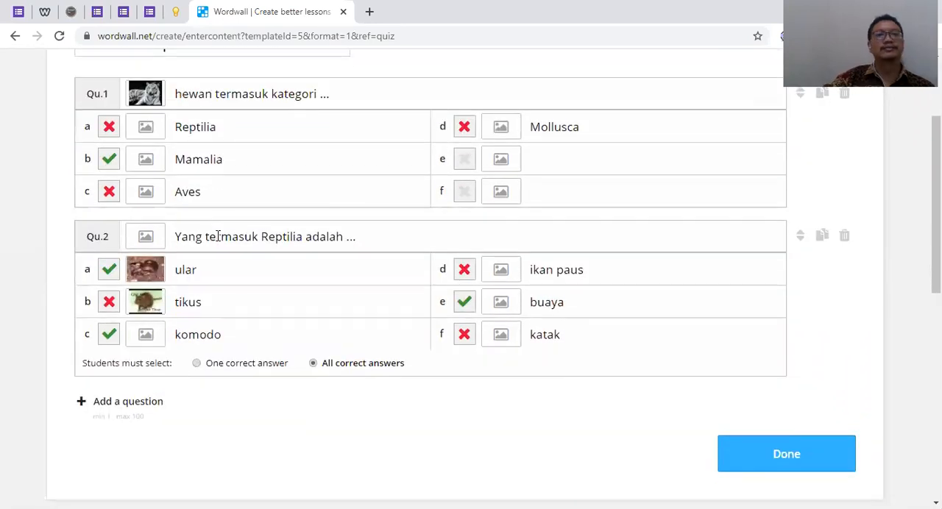
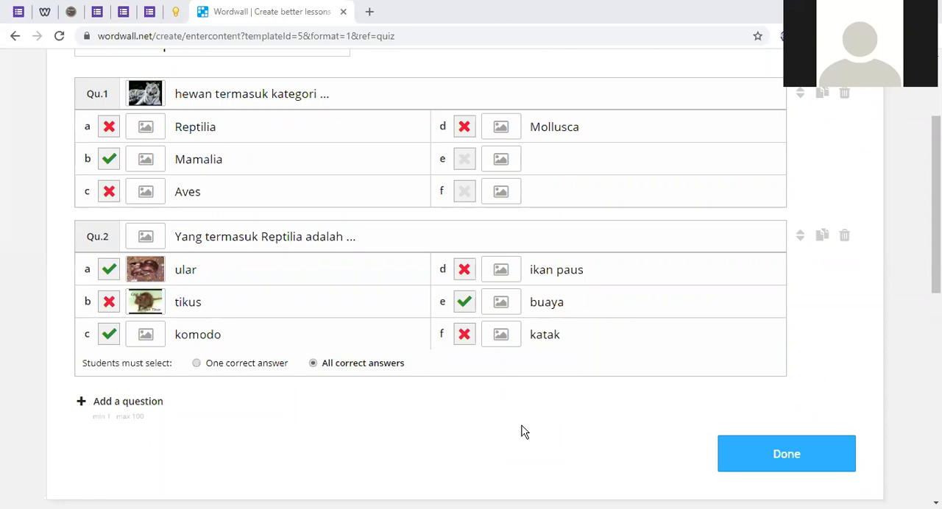
Examine the pictures, marked answers and answer-selection setting of questions 1 and 2 in the content editor
scroll(521, 433, "up", 2)
scroll(522, 432, "up", 1)
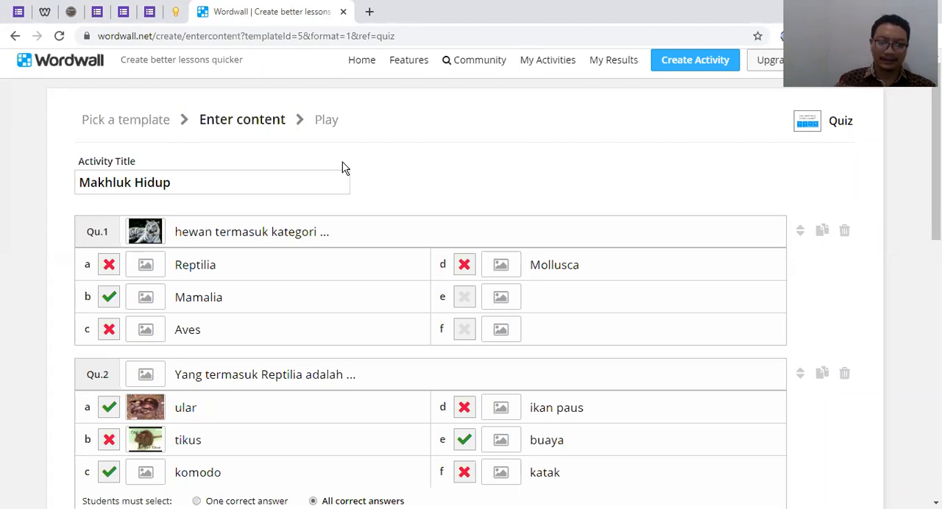
scroll(359, 173, "down", 3)
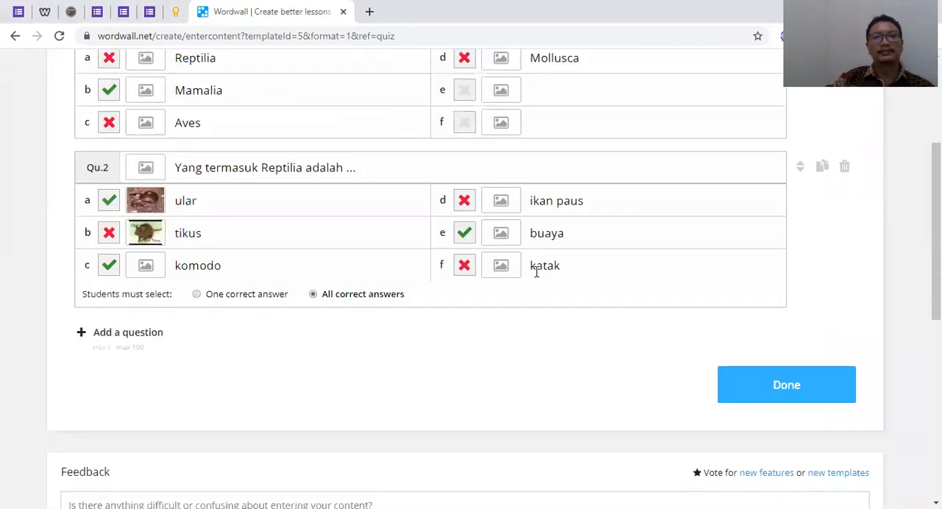
scroll(295, 267, "up", 2)
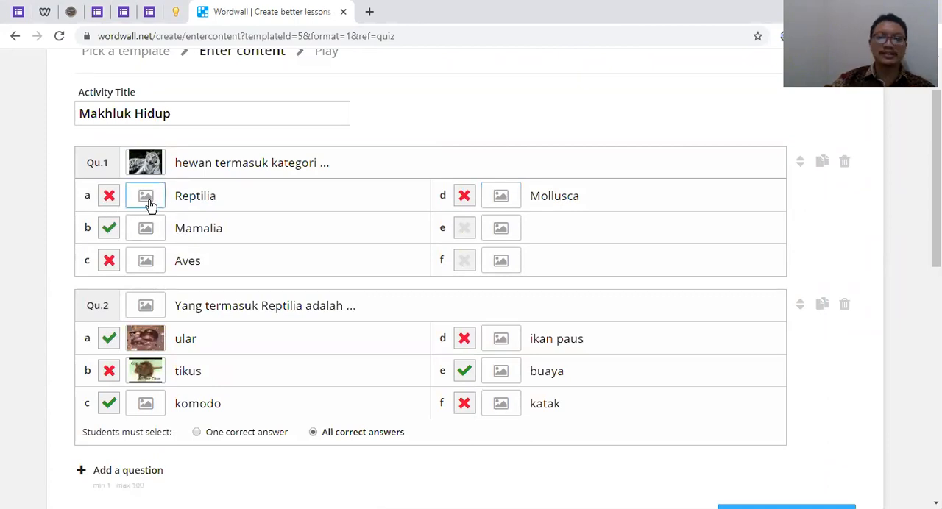
scroll(582, 177, "down", 3)
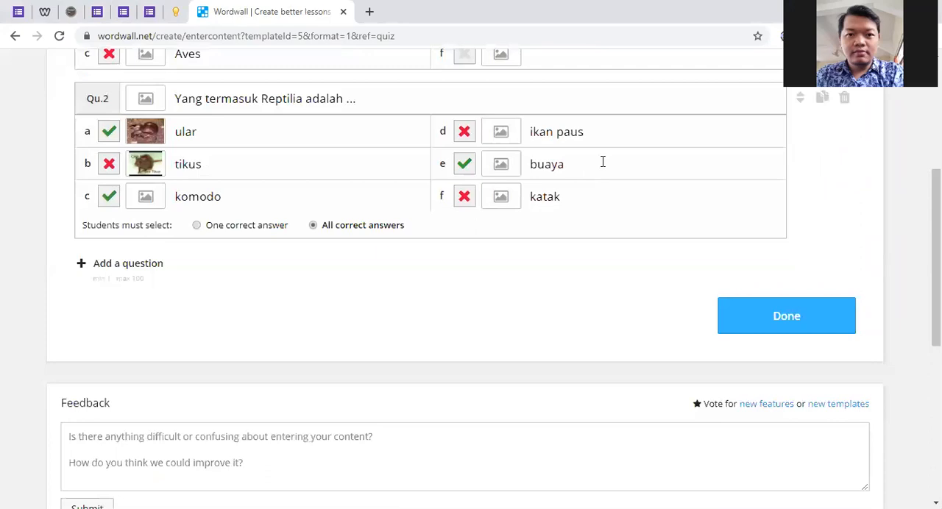
scroll(427, 183, "up", 3)
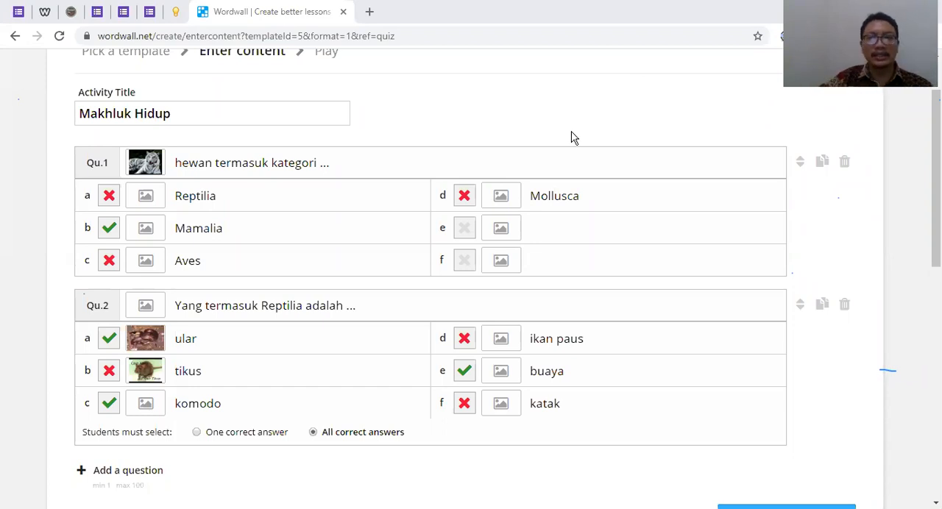
scroll(574, 137, "down", 3)
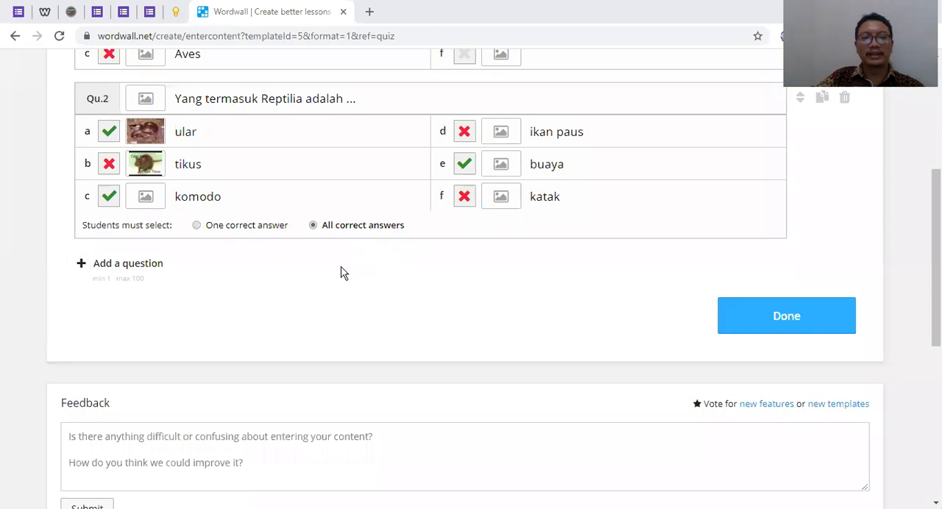
scroll(211, 254, "up", 1)
scroll(208, 258, "up", 1)
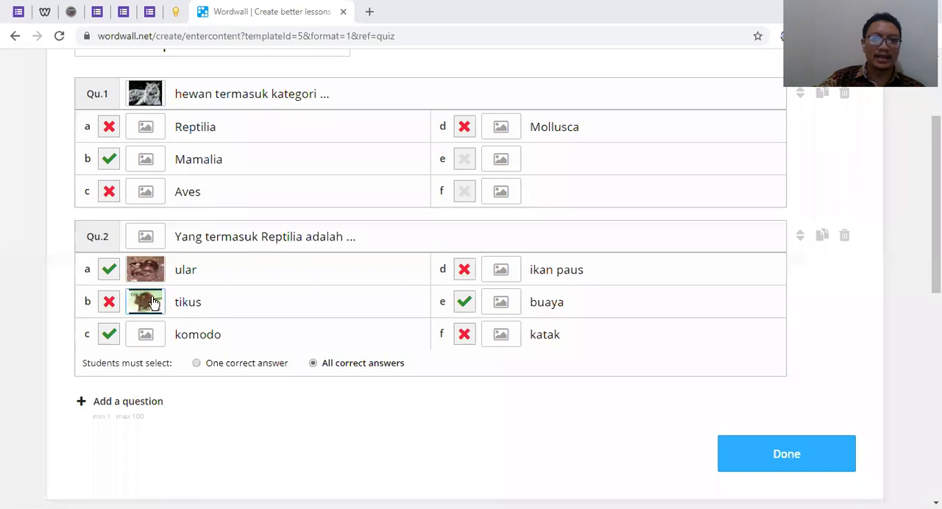
scroll(171, 296, "down", 2)
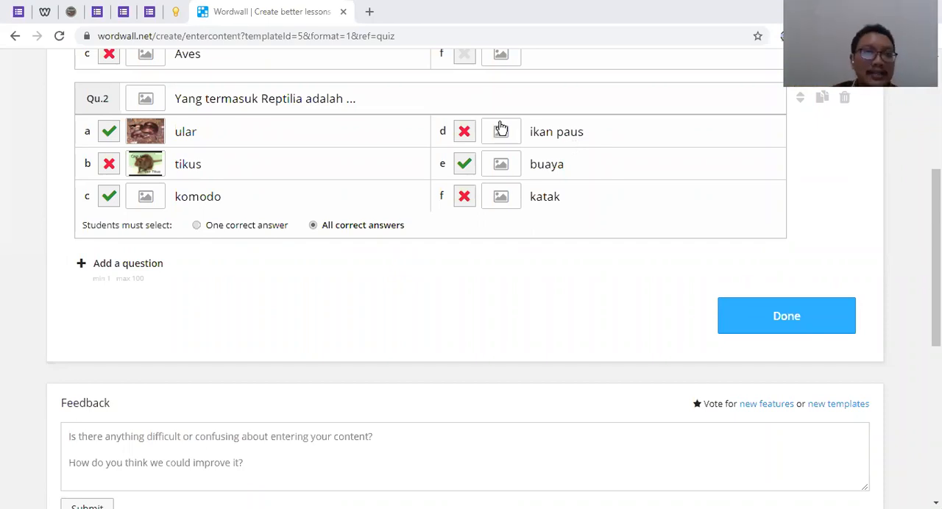
scroll(240, 216, "up", 3)
scroll(243, 255, "up", 2)
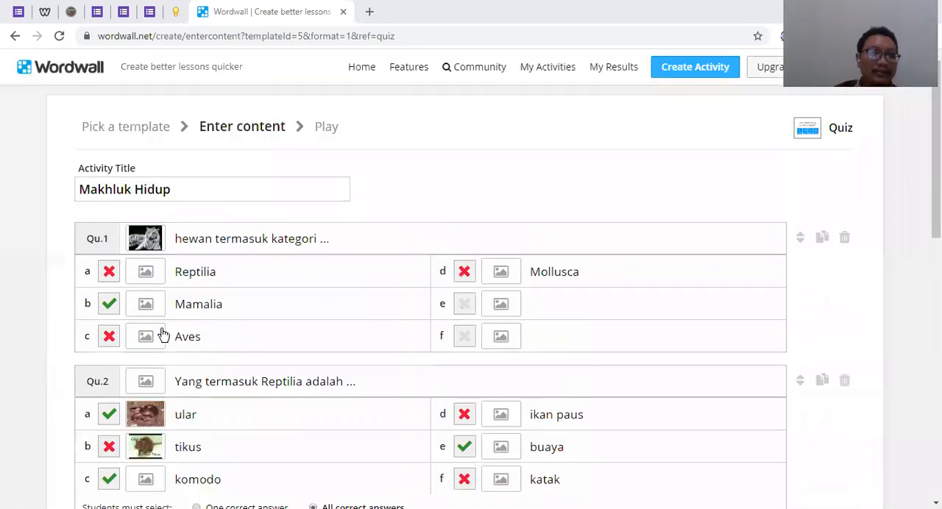
scroll(164, 336, "down", 2)
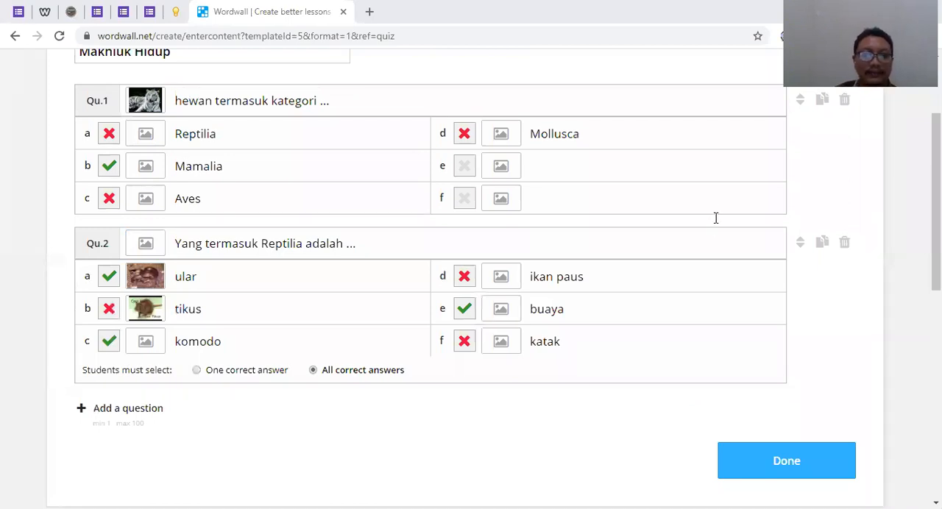
Add a third question with the text "Lebah bernafas dengan"
scroll(219, 374, "down", 1)
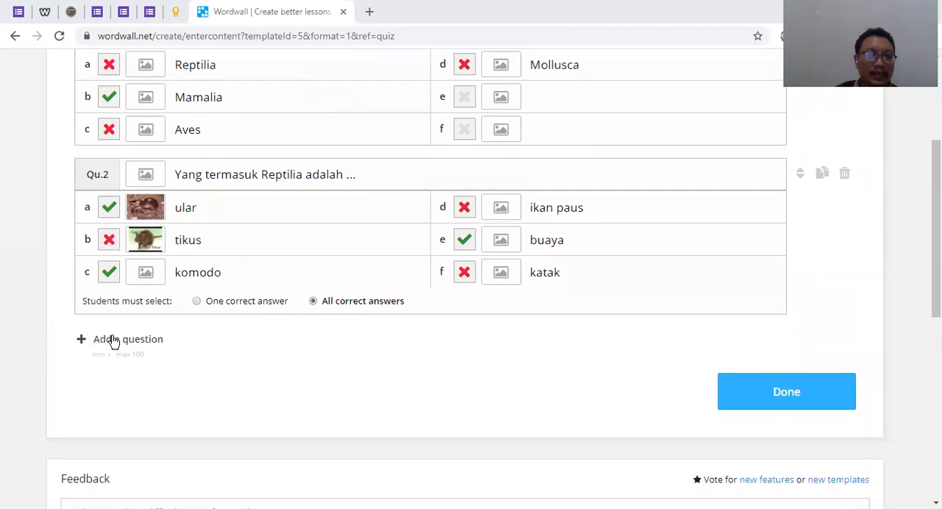
left_click(136, 340)
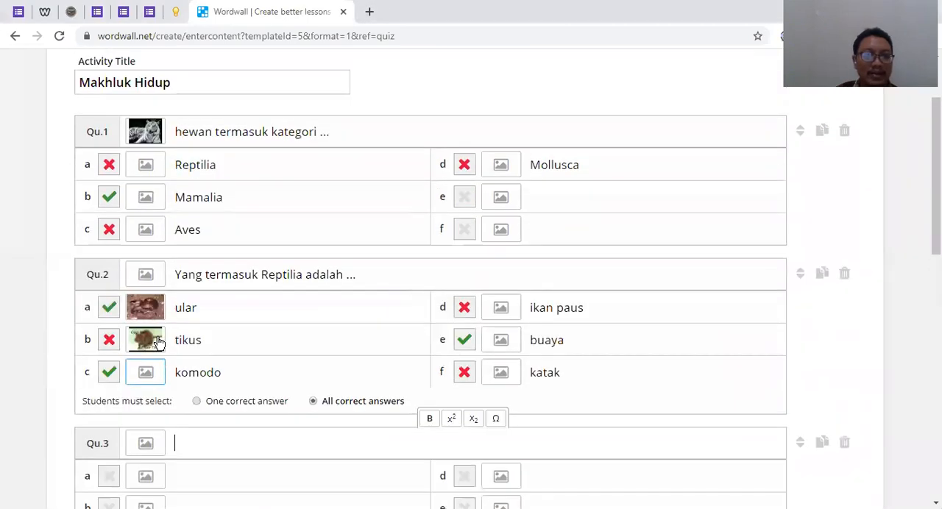
scroll(207, 280, "down", 3)
scroll(209, 293, "up", 1)
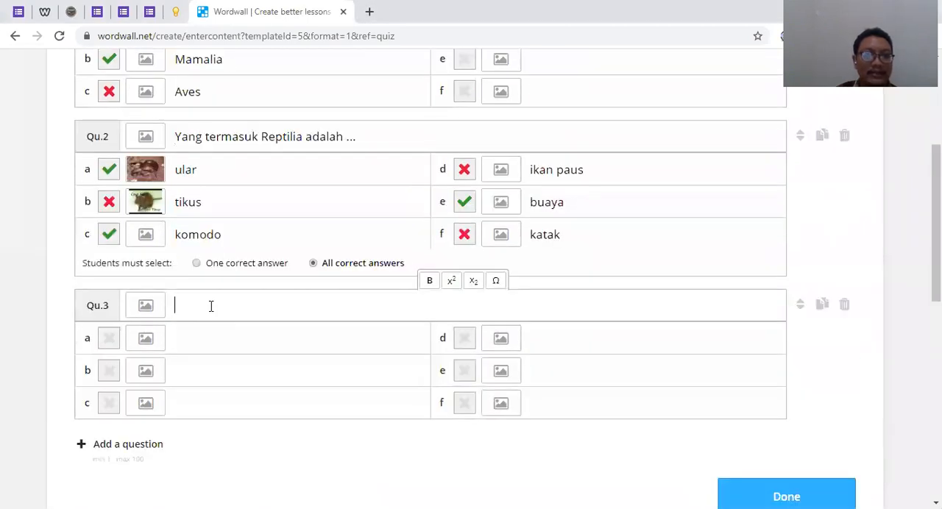
scroll(211, 306, "up", 2)
scroll(210, 307, "down", 1)
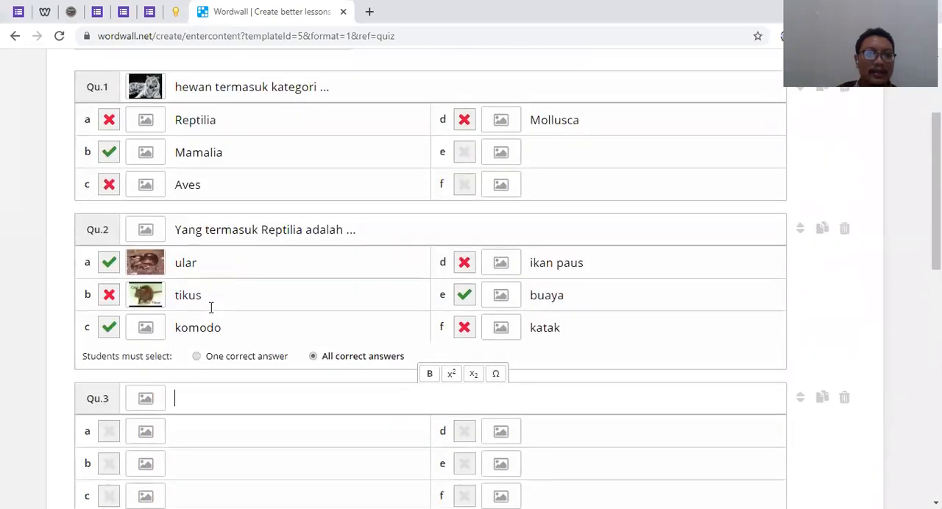
type("Ikan")
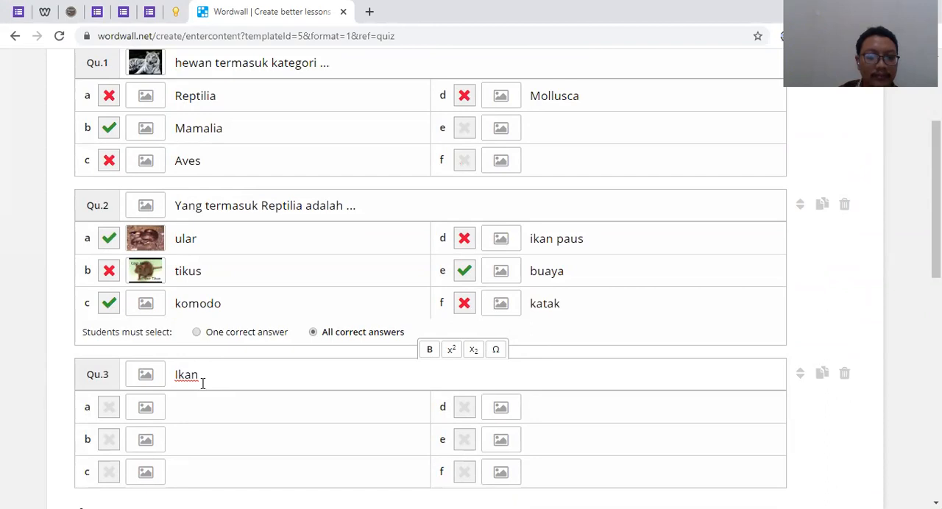
key("BackSpace")
key("BackSpace")
key("BackSpace")
key("BackSpace")
key("BackSpace")
type("Lebah ber")
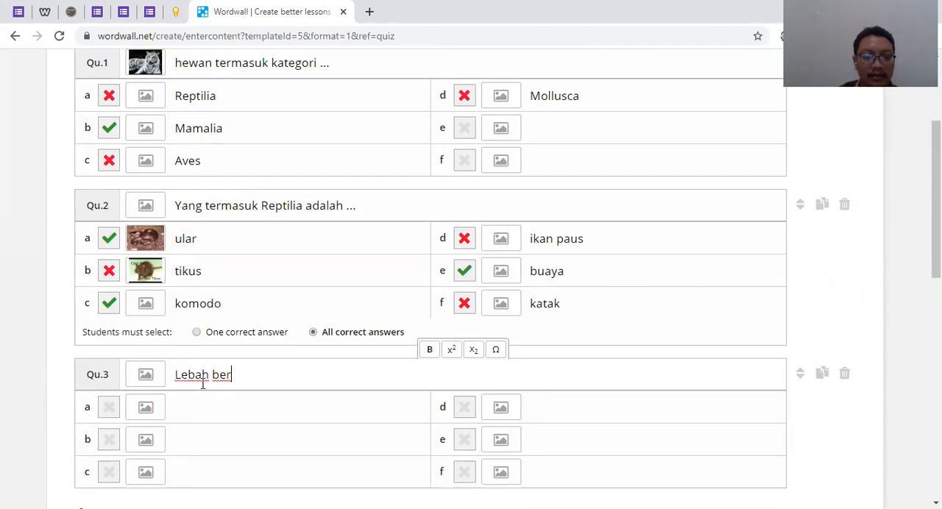
type("nafas dengan")
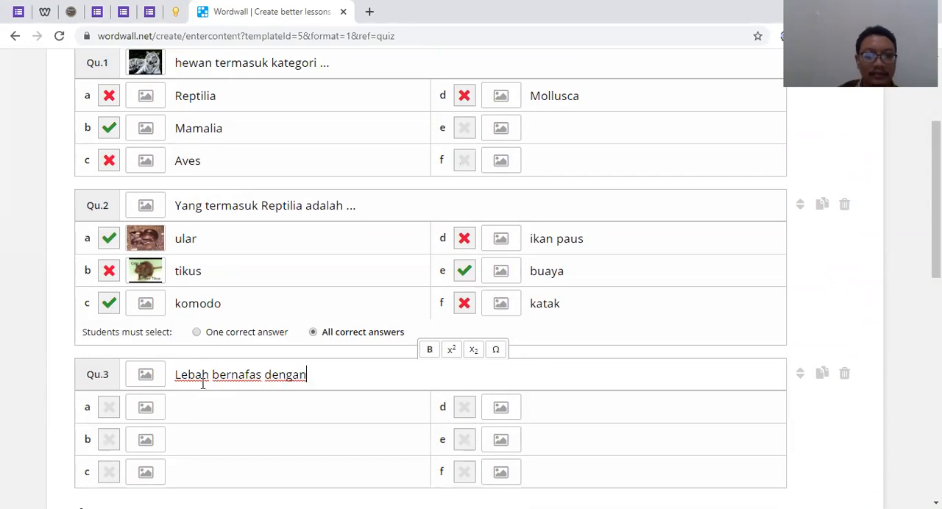
Enter paru paru, trakea, insang and kulit as answers a to d of question 3
left_click(193, 407)
scroll(194, 407, "down", 2)
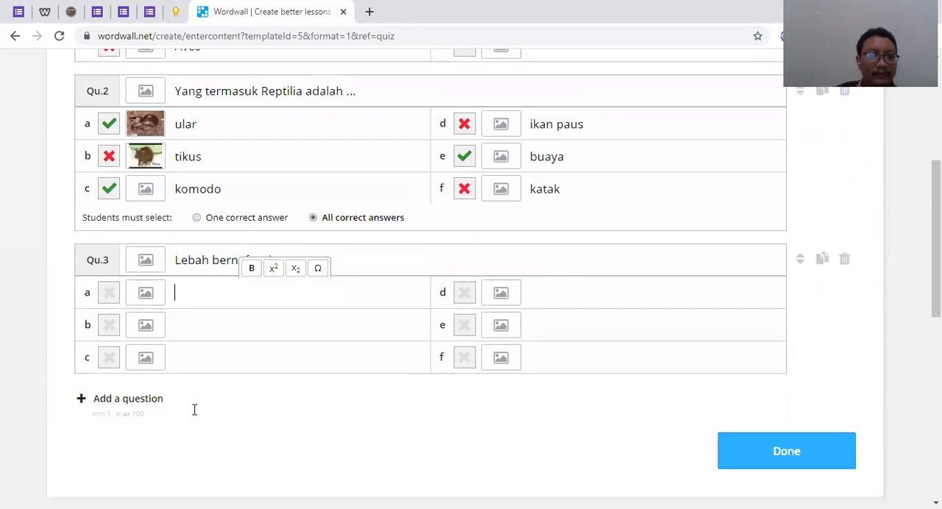
type("paru paru")
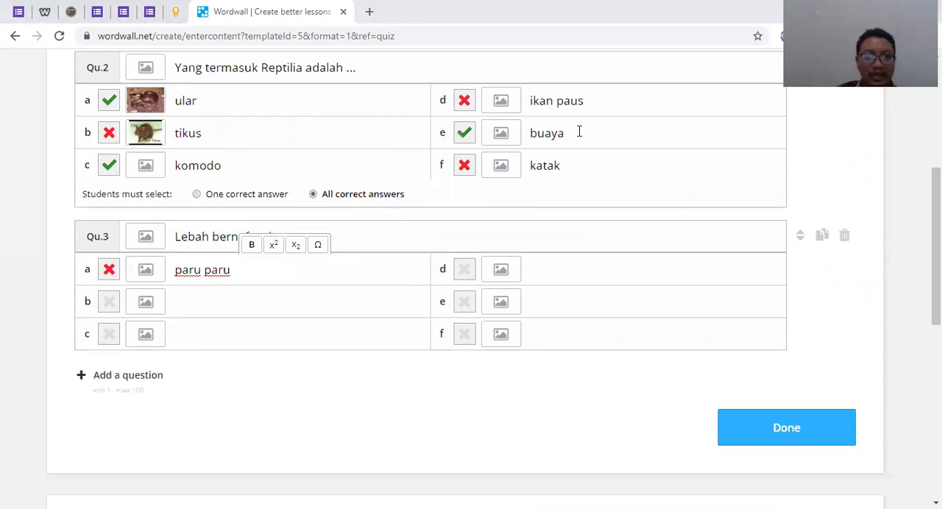
left_click(220, 298)
type("trakea")
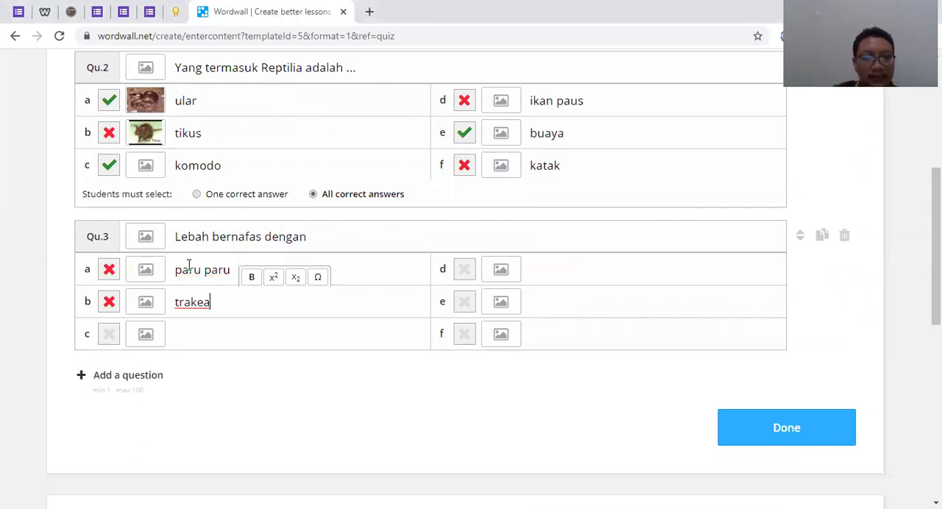
left_click(253, 338)
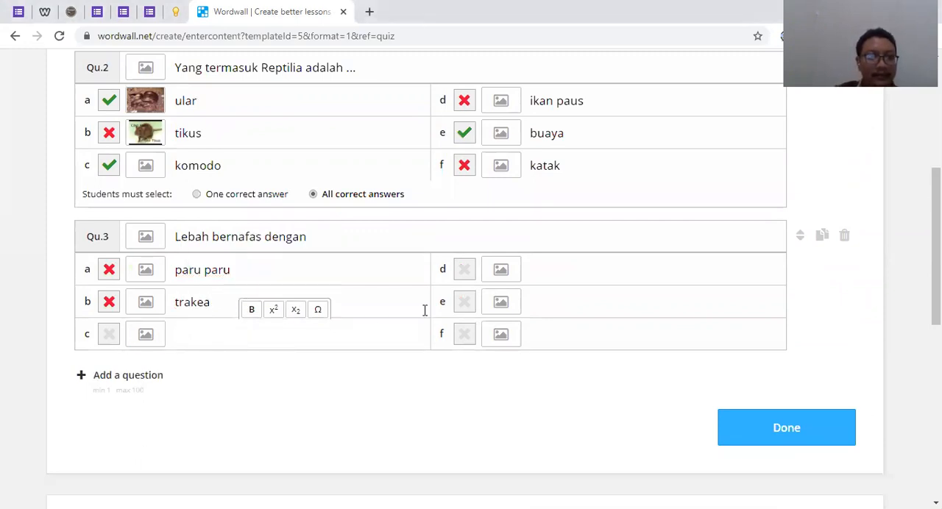
type("insang")
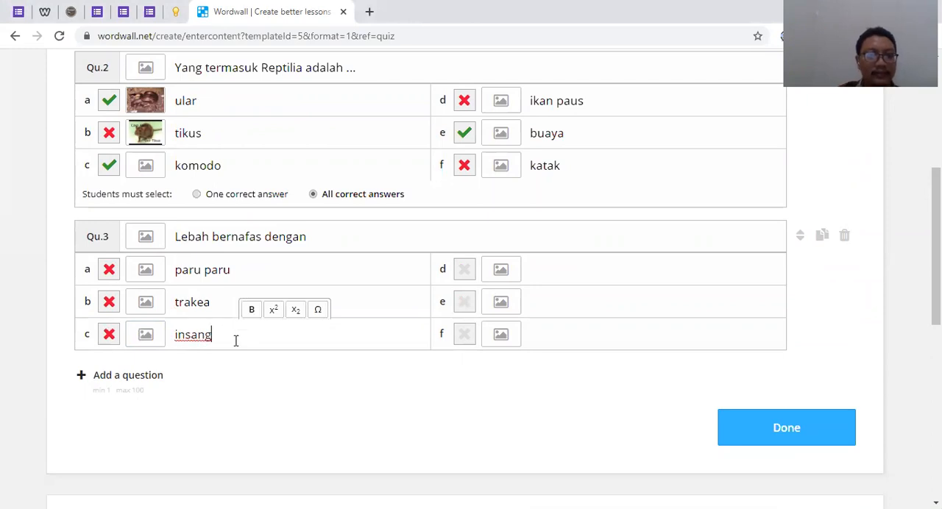
scroll(586, 356, "up", 1)
left_click(595, 340)
type("kulit")
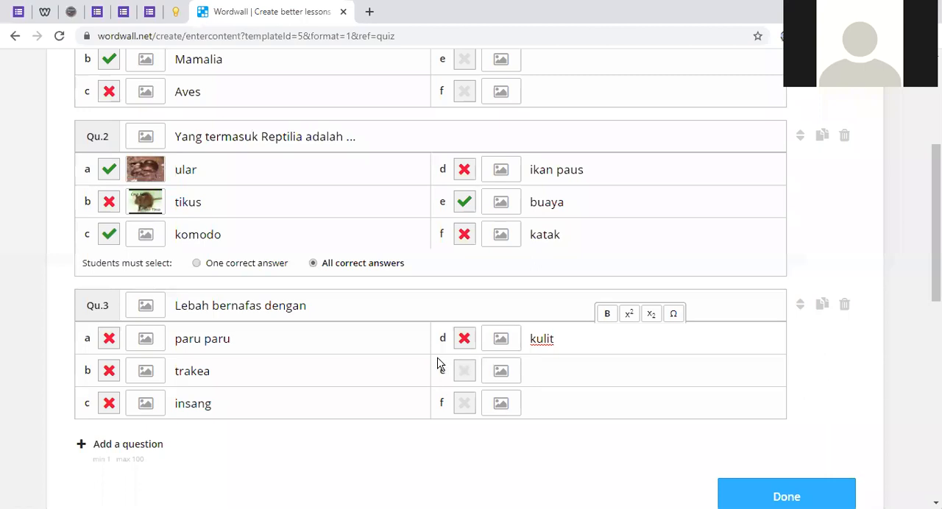
Search images for Lebah and add the black-and-yellow insect on a white background as question 3's picture
scroll(368, 324, "down", 1)
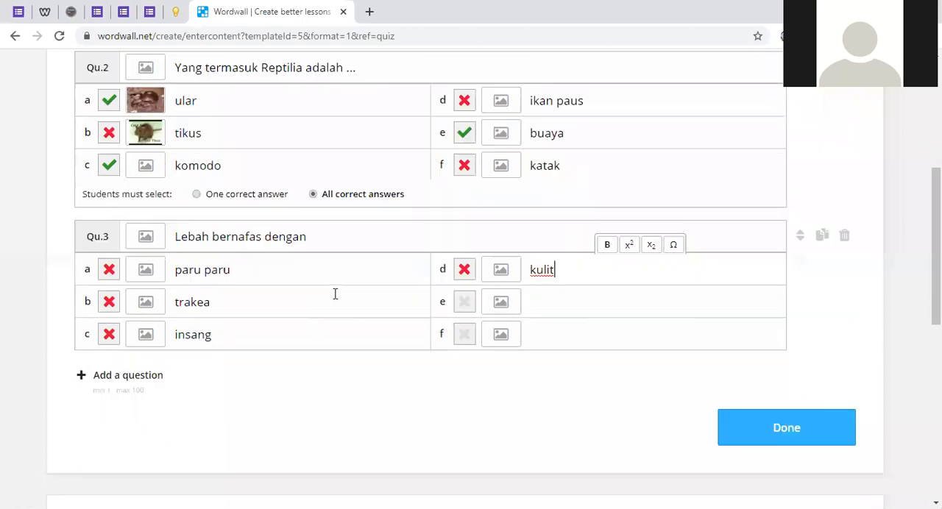
left_click(152, 236)
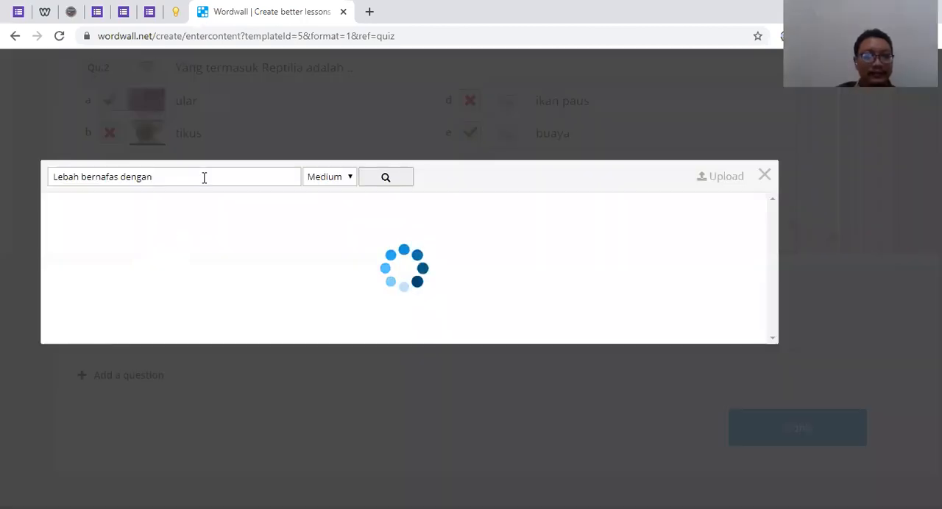
left_click_drag(204, 177, 82, 178)
key("BackSpace")
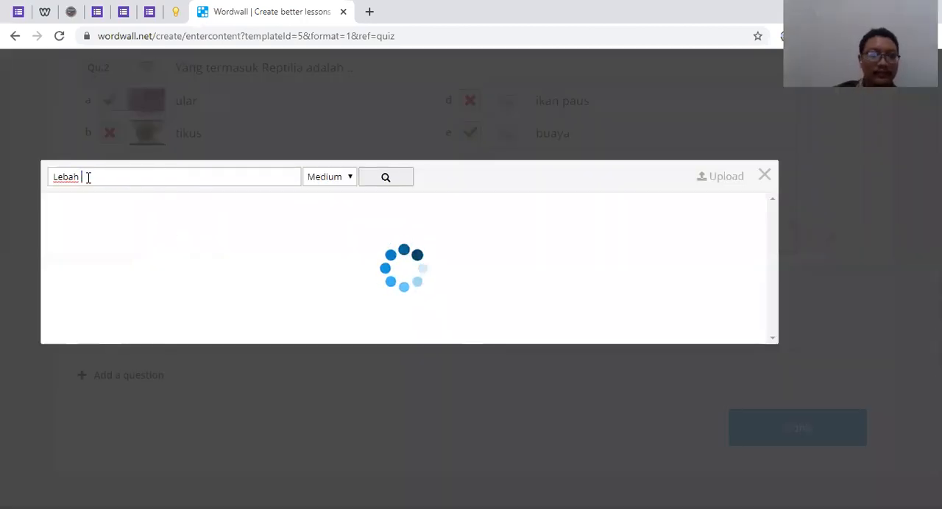
left_click(405, 179)
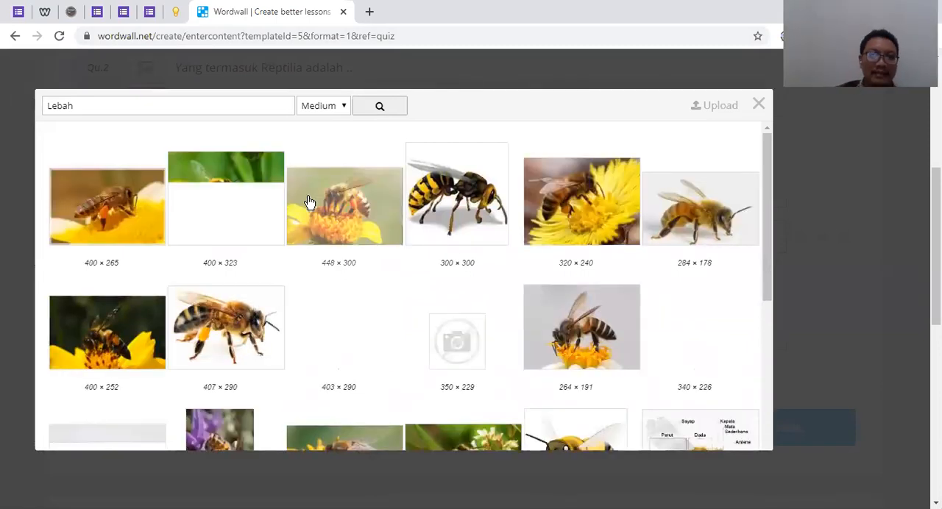
left_click(452, 190)
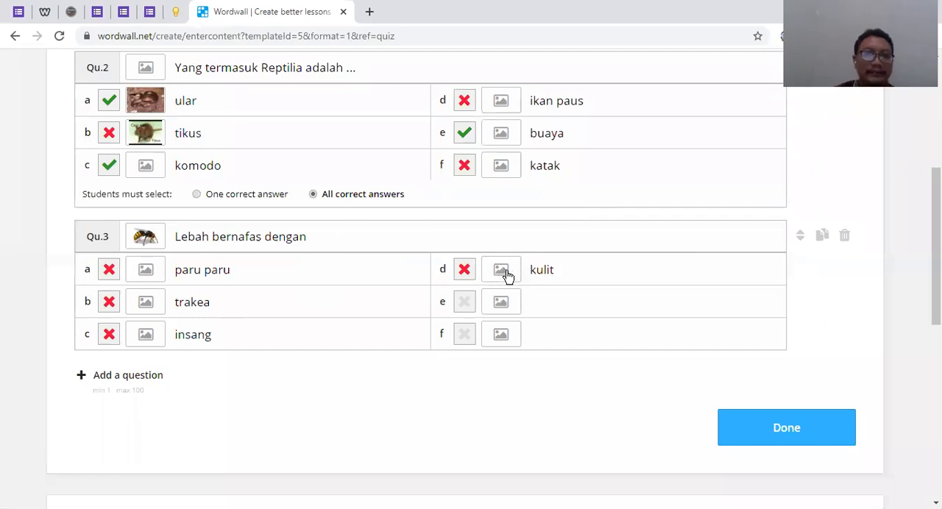
Add a matching picture from the image search to the komodo answer of question 2
scroll(134, 311, "up", 2)
left_click(142, 308)
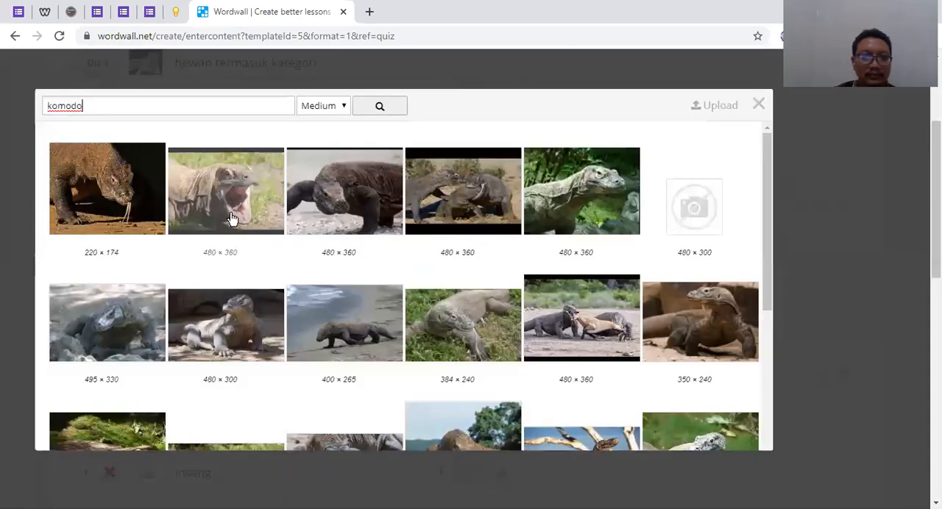
left_click(353, 203)
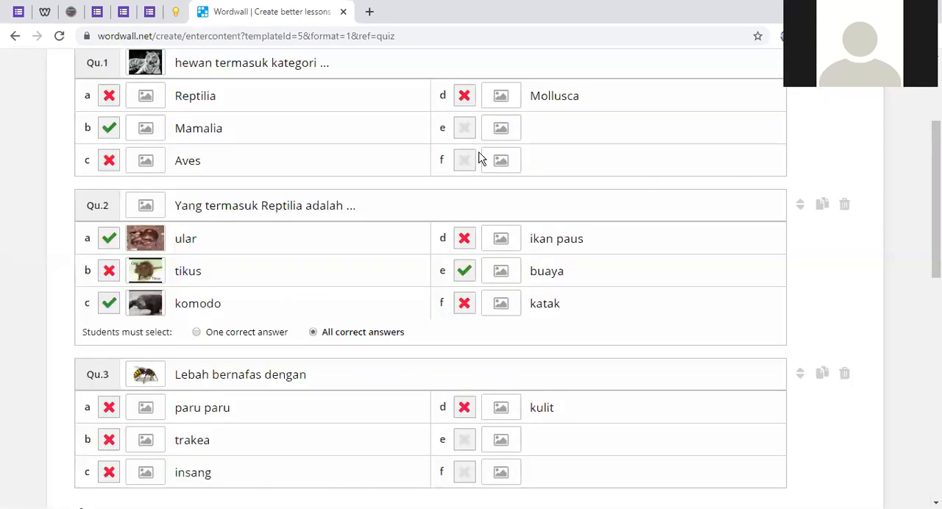
Add a leaping orca picture to the ikan paus answer and a crocodile picture to the buaya answer of question 2
left_click(498, 247)
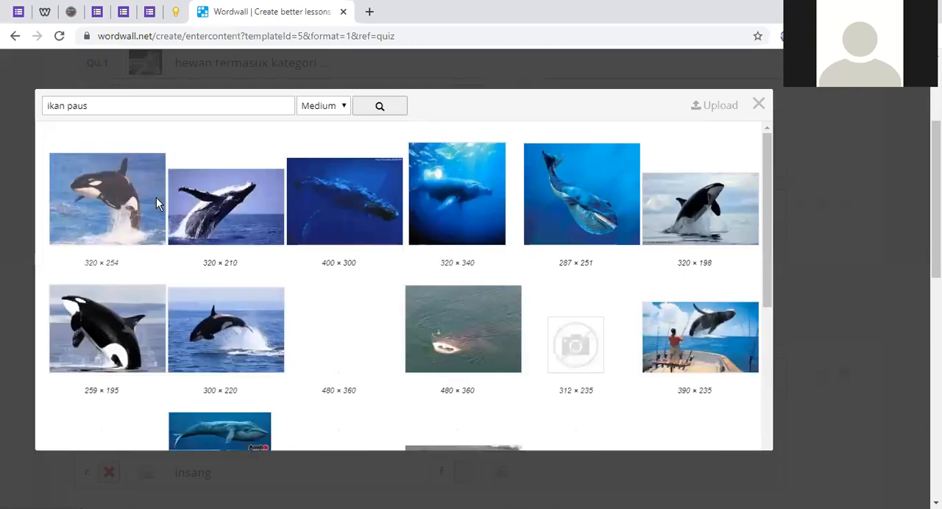
left_click(157, 200)
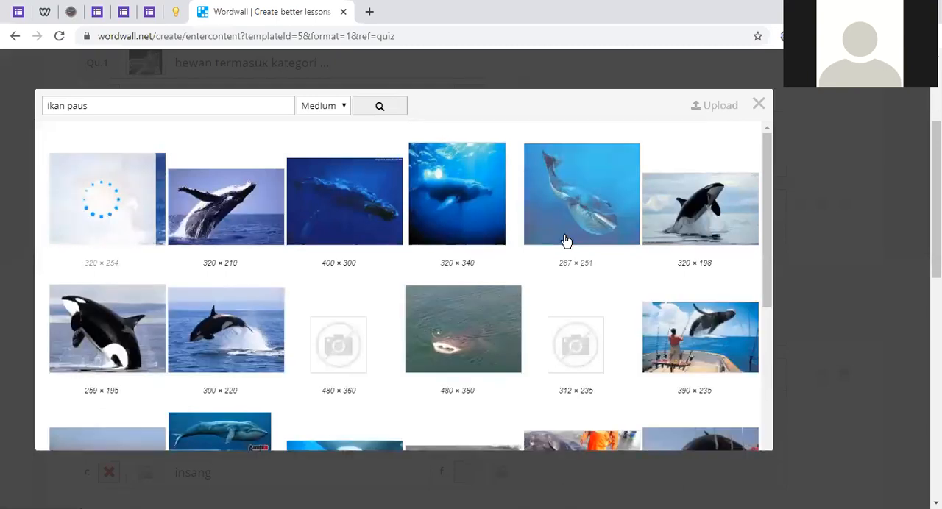
scroll(565, 241, "down", 2)
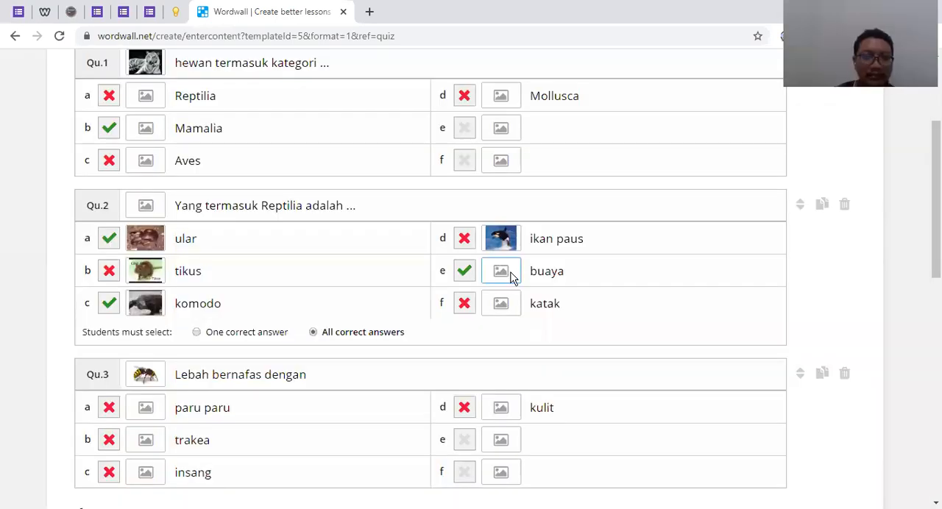
left_click(510, 272)
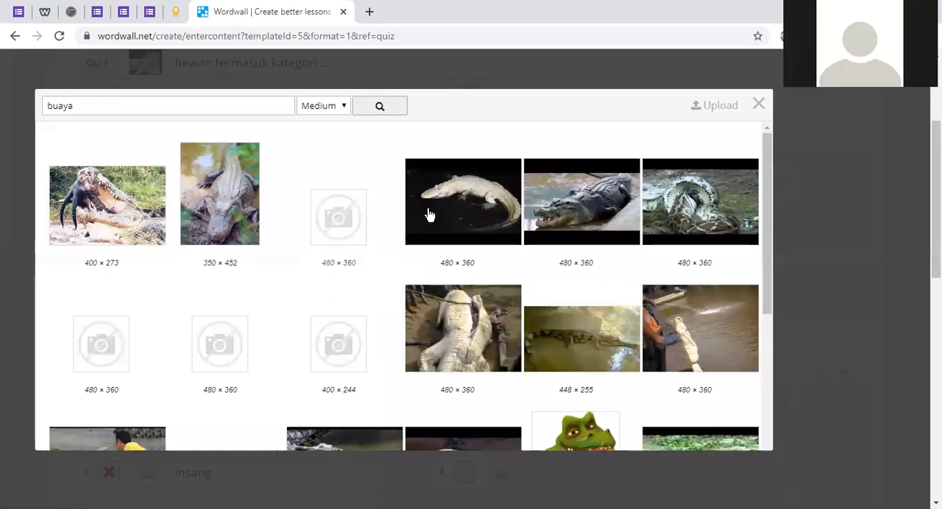
left_click(558, 211)
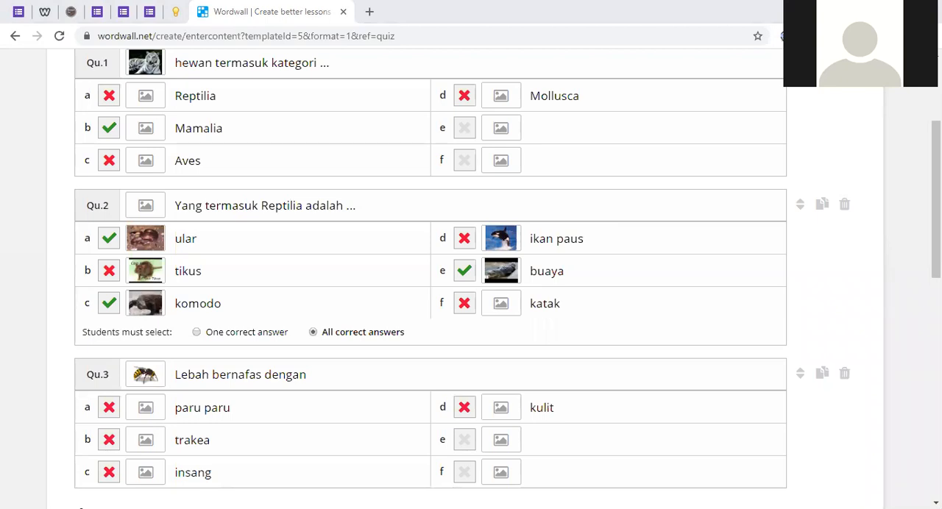
Add a fourth question to the quiz and put a frog picture from the image search on question 2's katak answer
scroll(494, 195, "down", 3)
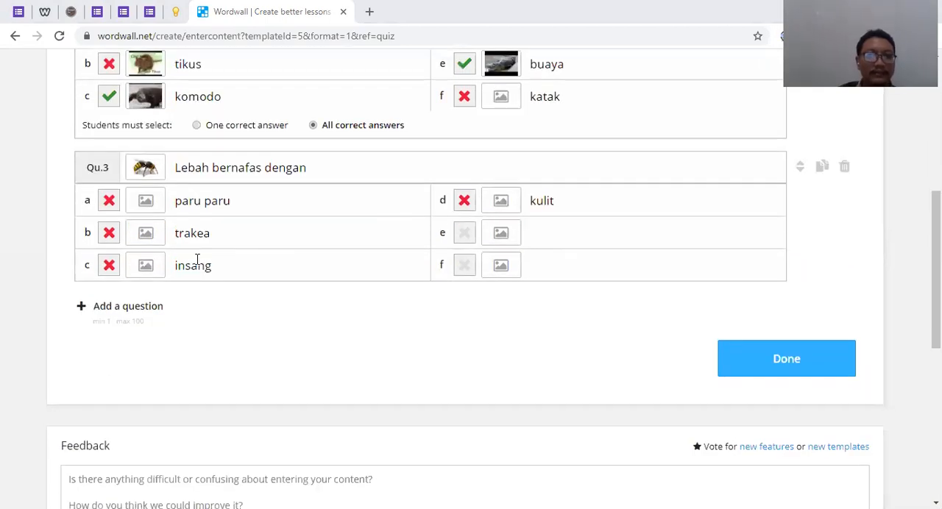
left_click(132, 307)
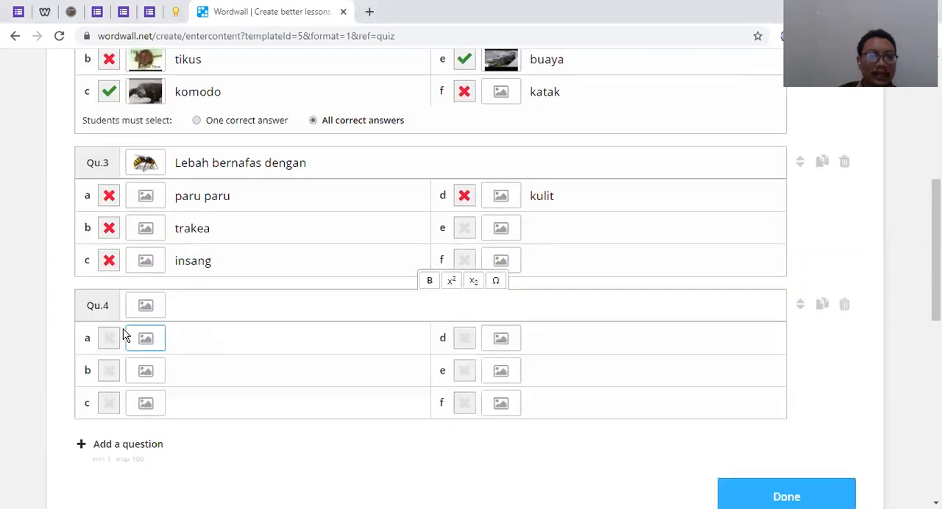
scroll(125, 335, "up", 3)
left_click(505, 304)
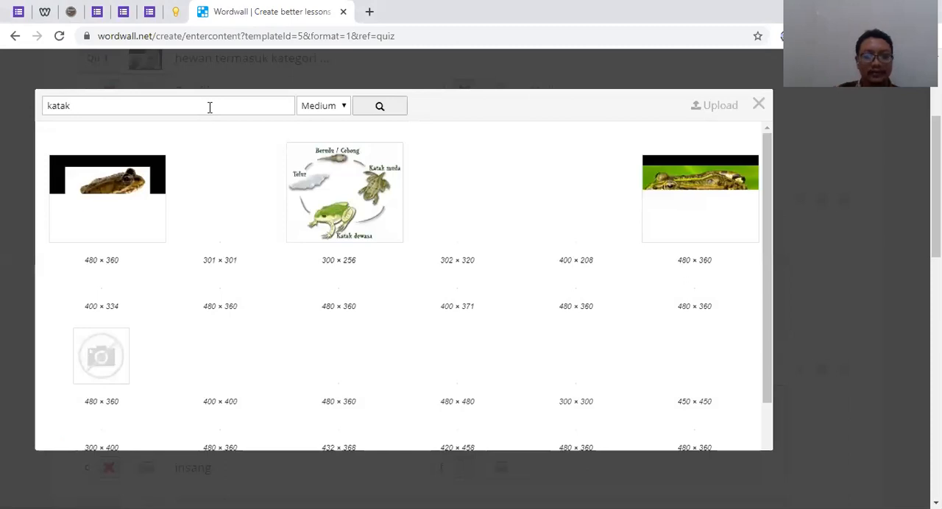
left_click(114, 187)
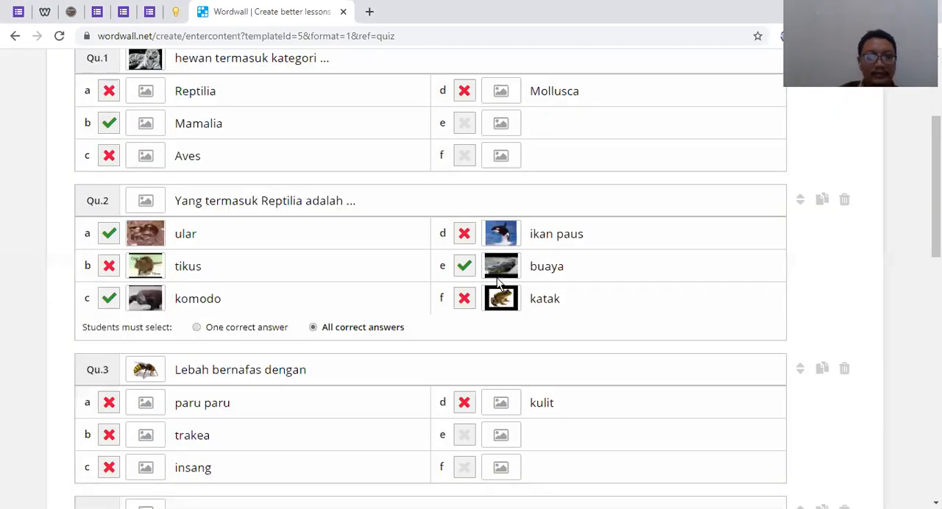
scroll(498, 281, "down", 4)
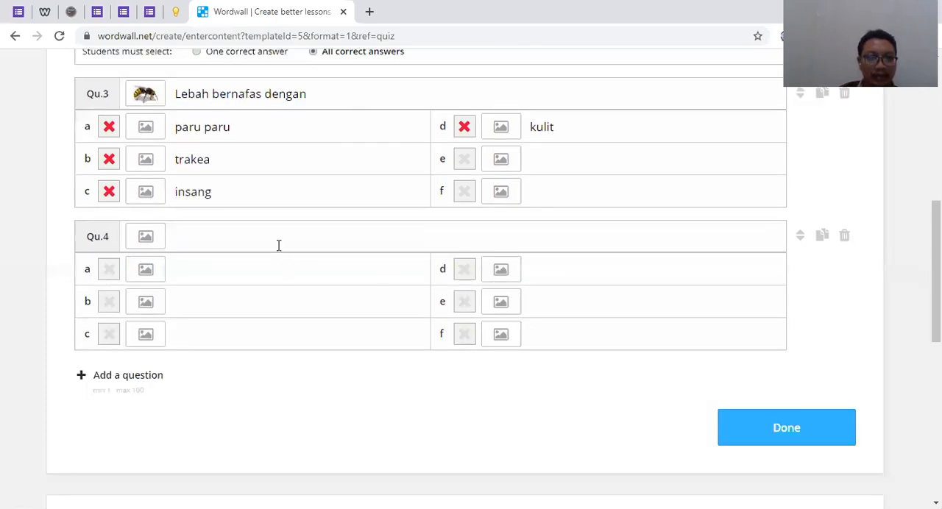
scroll(250, 261, "up", 2)
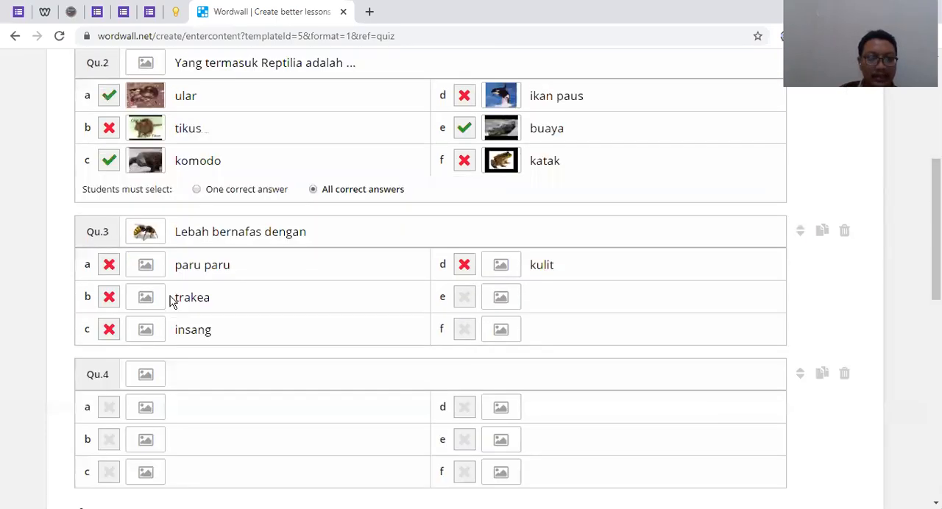
left_click(149, 379)
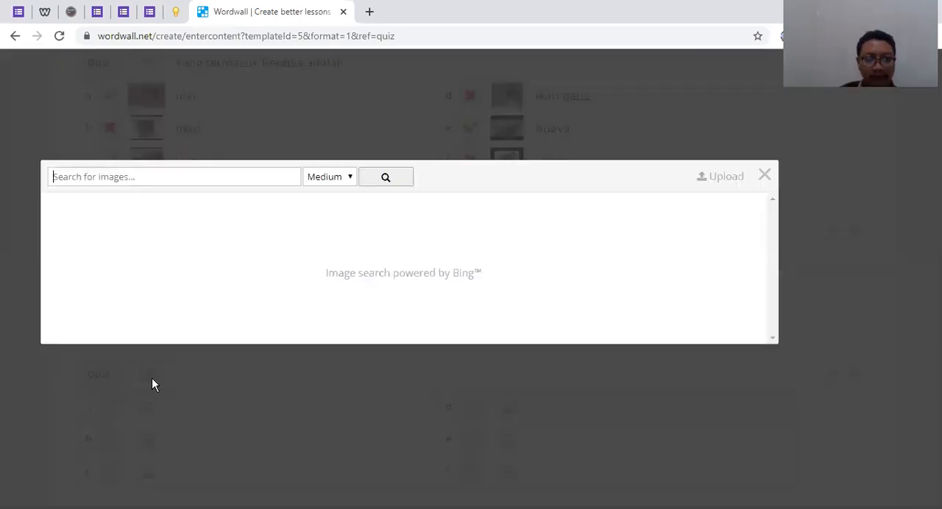
left_click(765, 177)
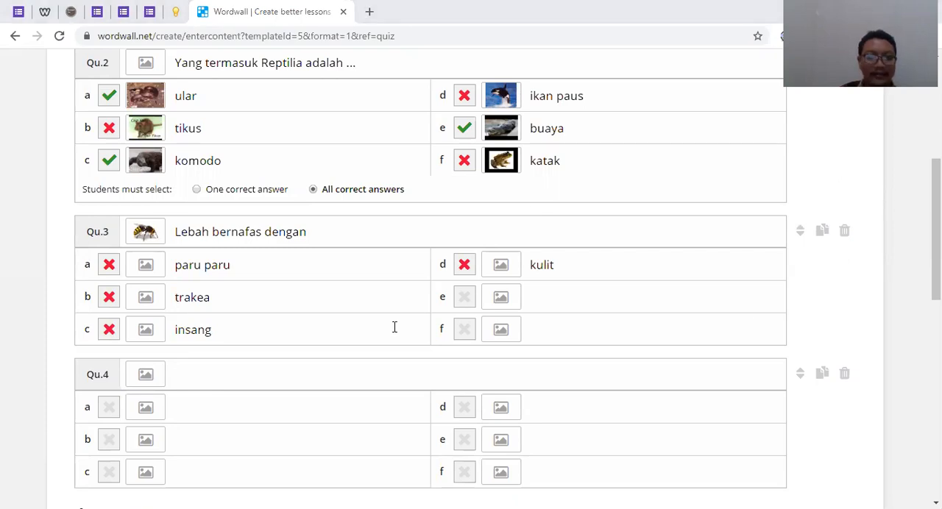
Enter "ayam berkembang biak dengan" as the text of question 4
scroll(255, 311, "down", 8)
scroll(247, 309, "up", 6)
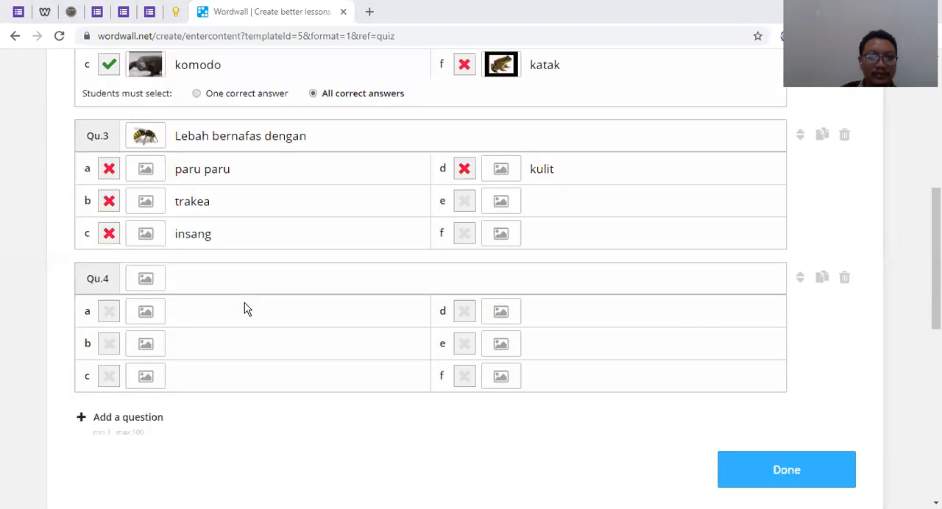
scroll(210, 251, "down", 2)
scroll(211, 251, "up", 2)
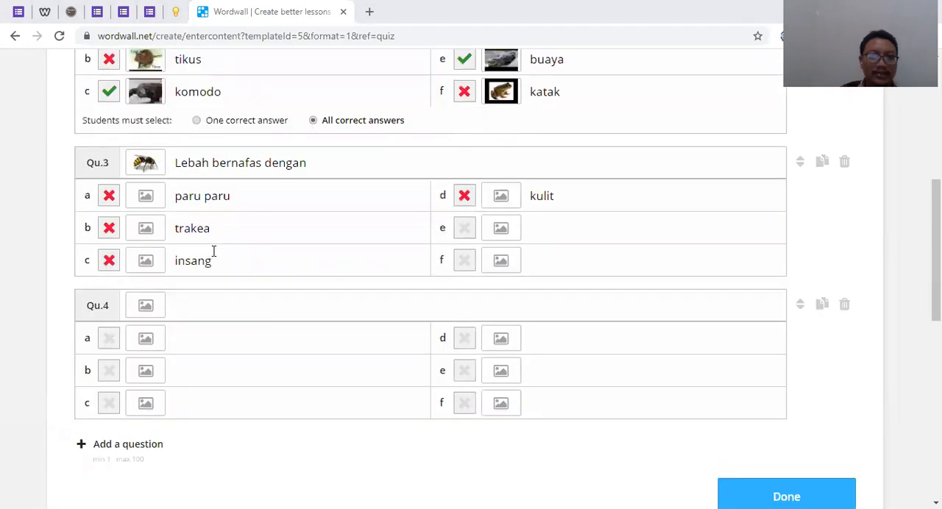
left_click(218, 302)
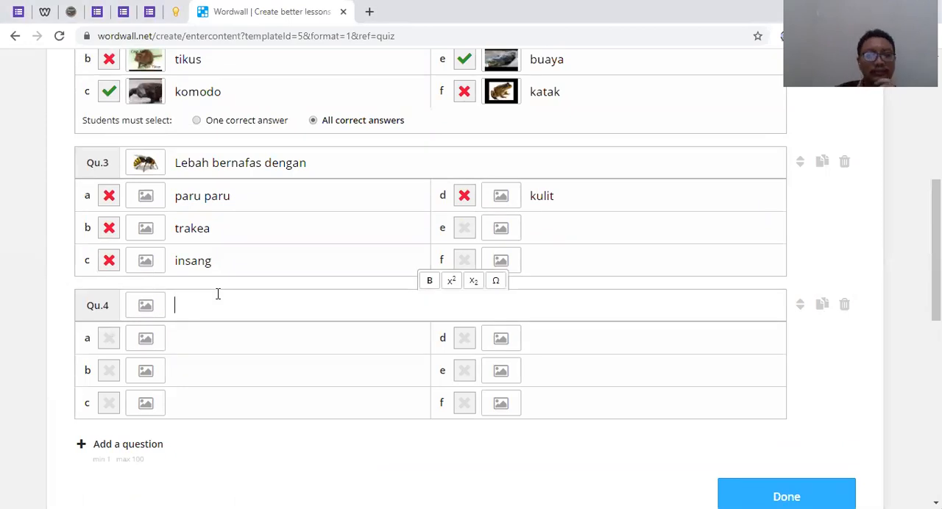
type("ayam")
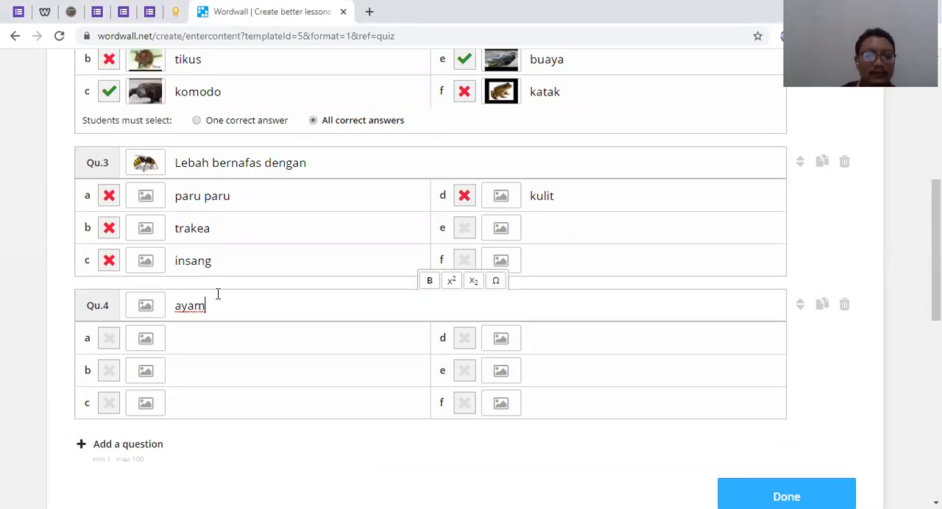
type(" berkemb")
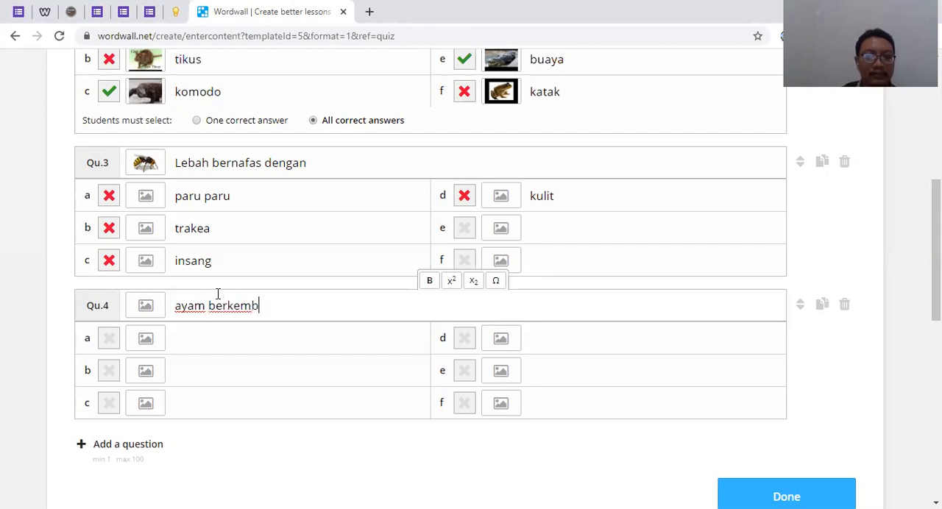
type("ang biak dengan")
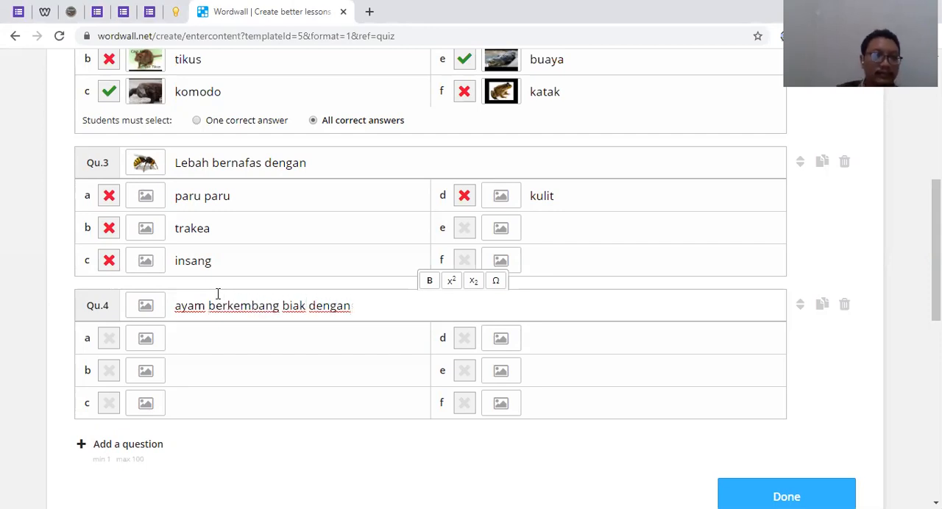
Enter beranak, bertelur and membelah diri as answers a to c of question 4
left_click(180, 339)
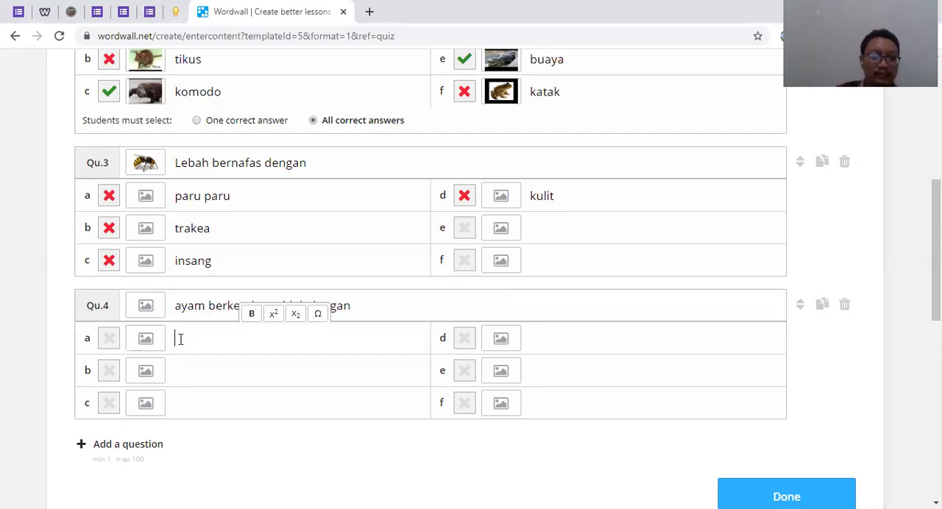
type("beranak")
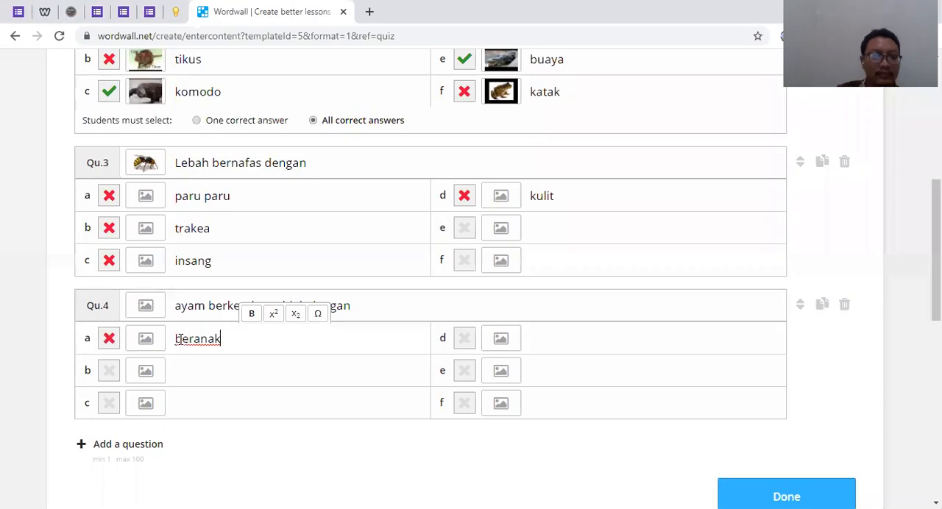
left_click(214, 368)
type("bertelur")
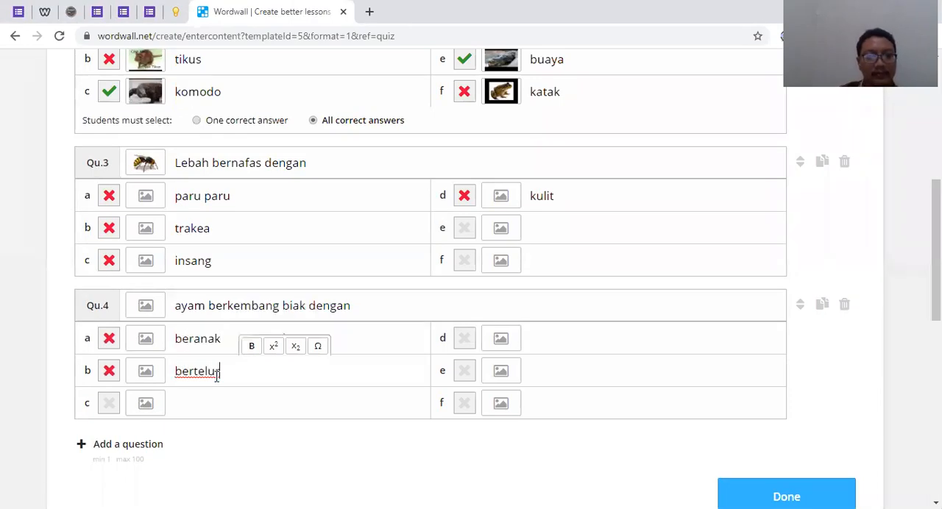
left_click(224, 404)
type("memb")
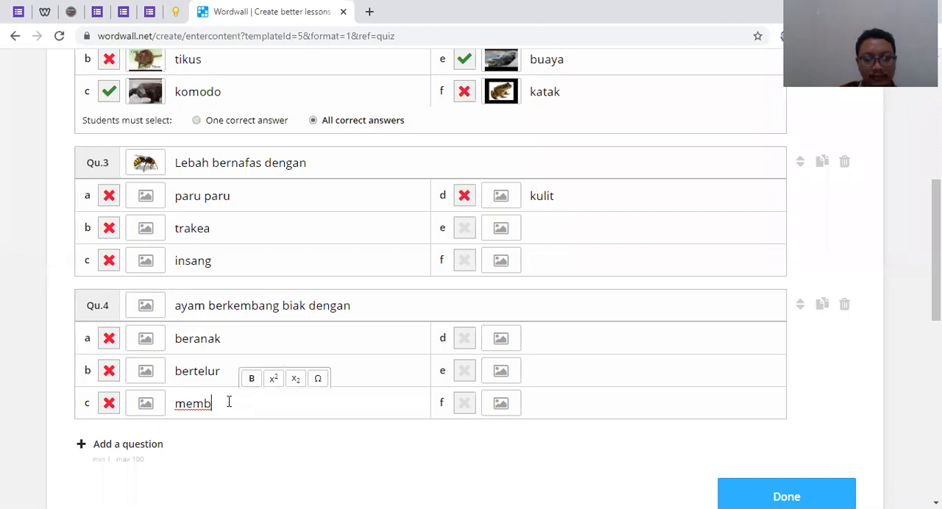
type("elah diri")
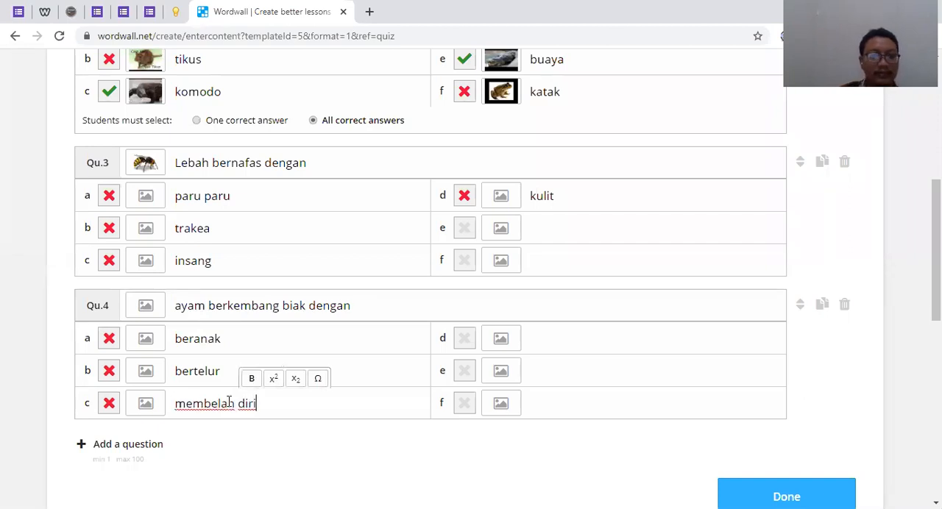
Mark beranak as the correct answer of question 4 and trakea as the correct answer of question 3
left_click(108, 339)
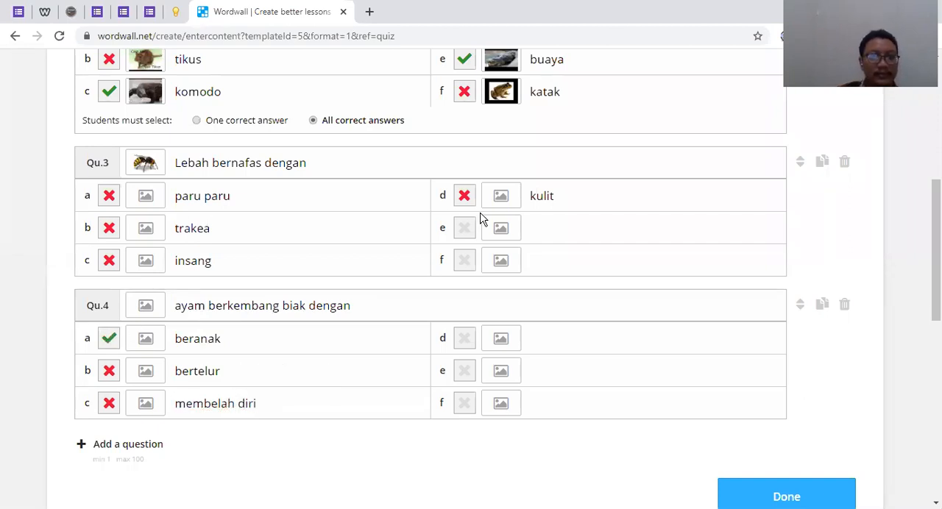
scroll(362, 256, "up", 1)
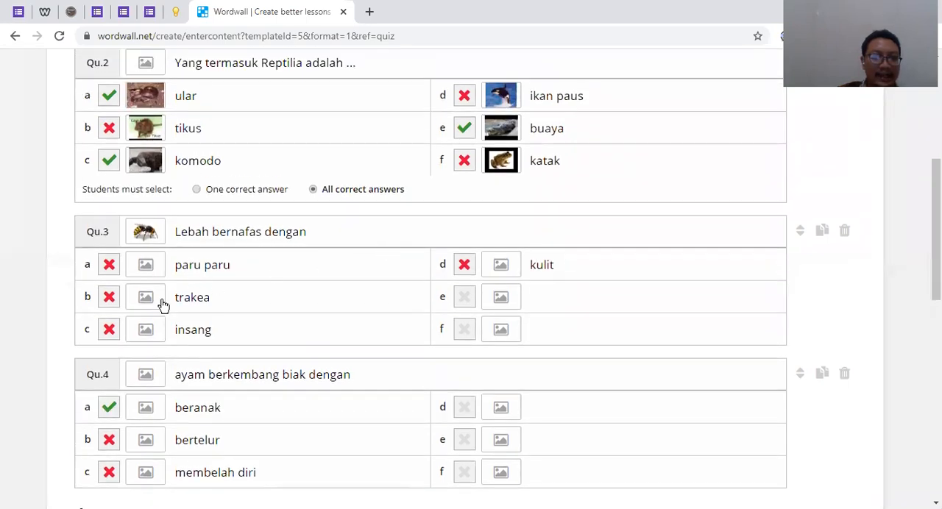
left_click(109, 299)
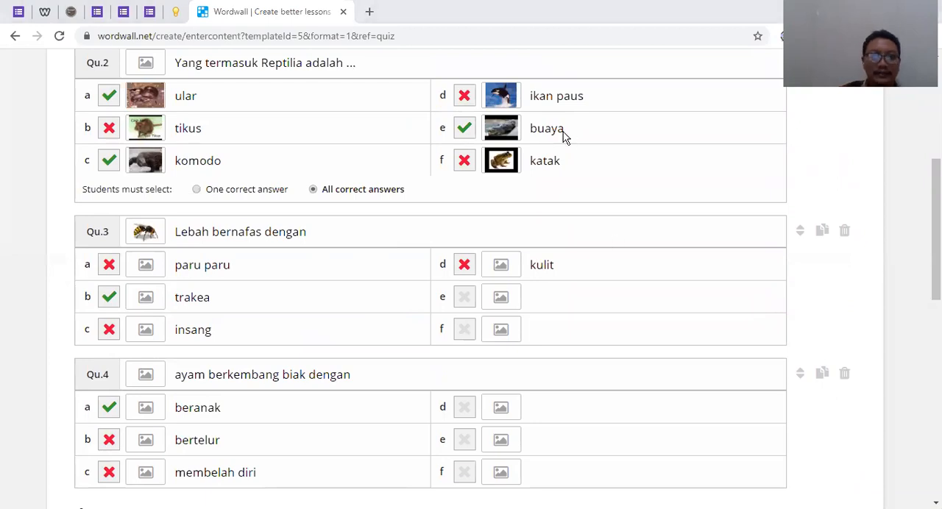
Search images for ayam and add the picture of two chickens on a white background to question 4
scroll(321, 298, "up", 4)
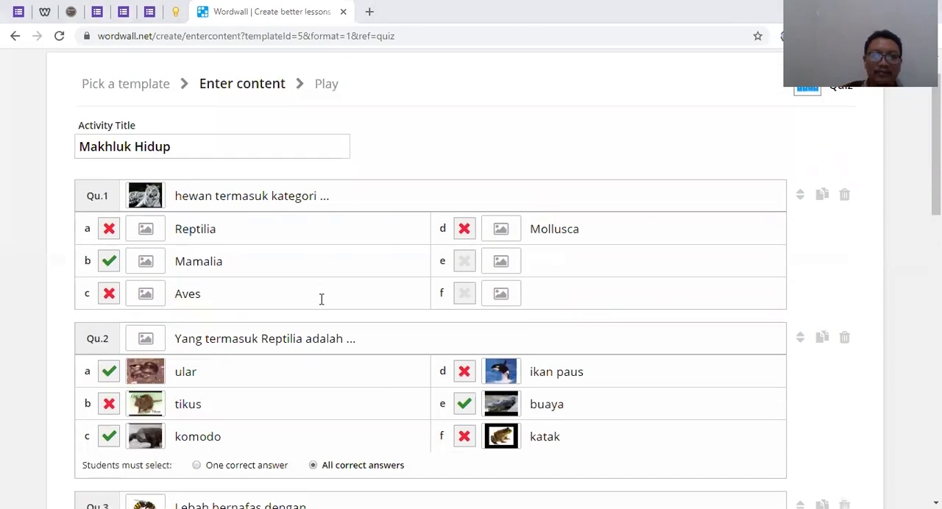
scroll(322, 298, "up", 1)
scroll(156, 399, "down", 5)
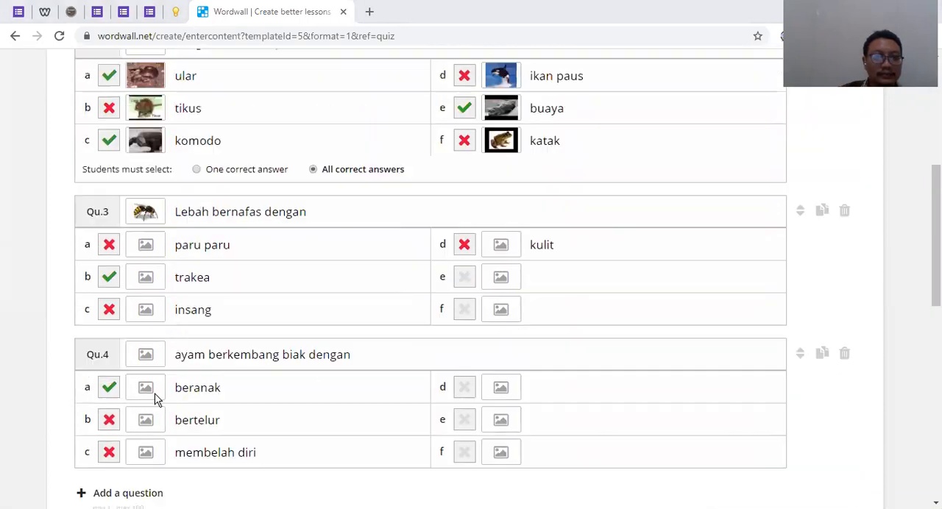
left_click(143, 355)
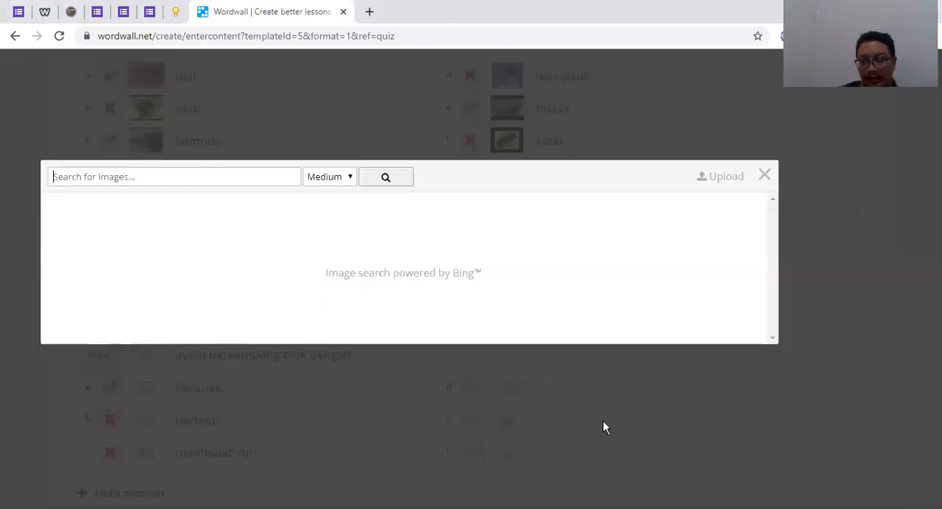
left_click(100, 183)
type("ayam")
key("Return")
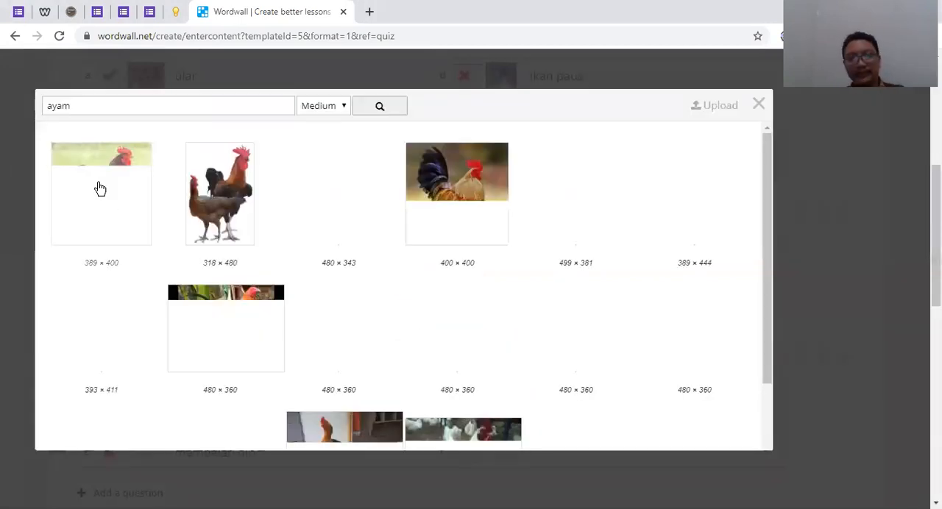
left_click(229, 200)
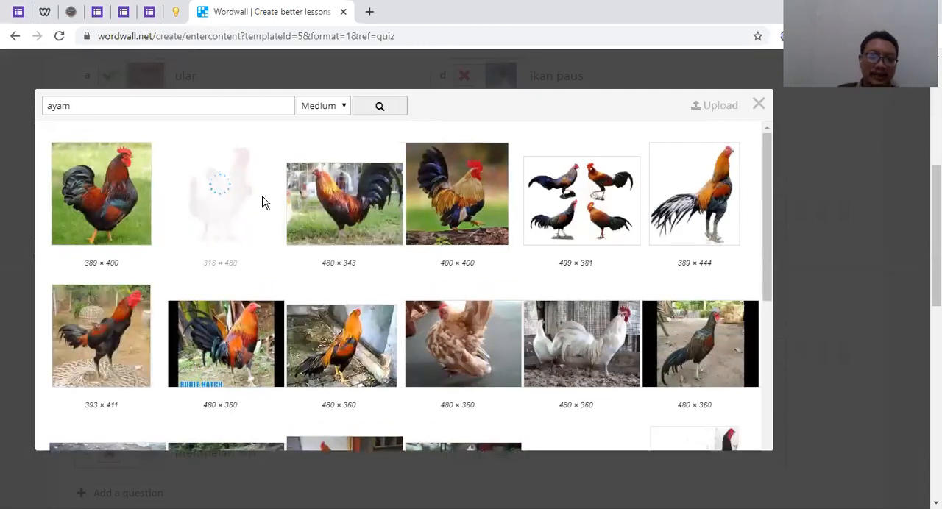
left_click(668, 65)
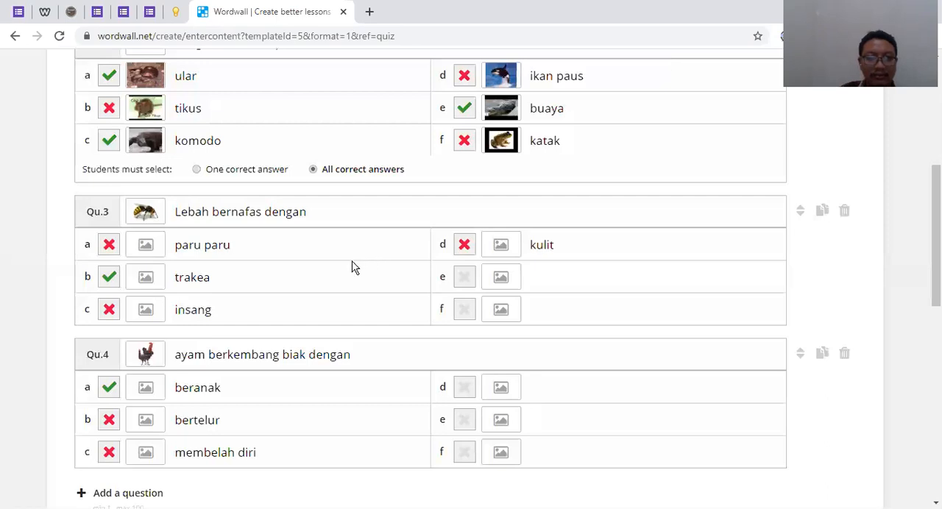
Review the activity title and all four questions with their pictures and marked correct answers
scroll(819, 485, "down", 2)
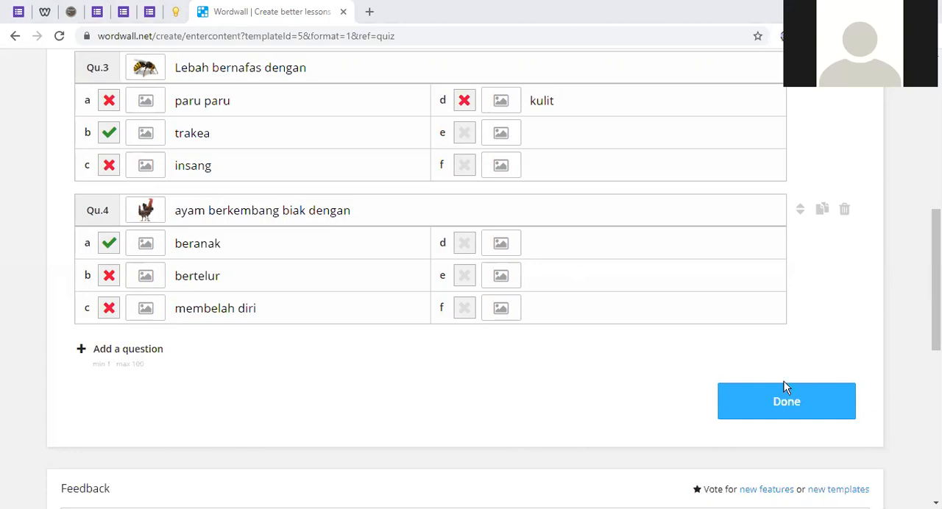
scroll(336, 354, "up", 7)
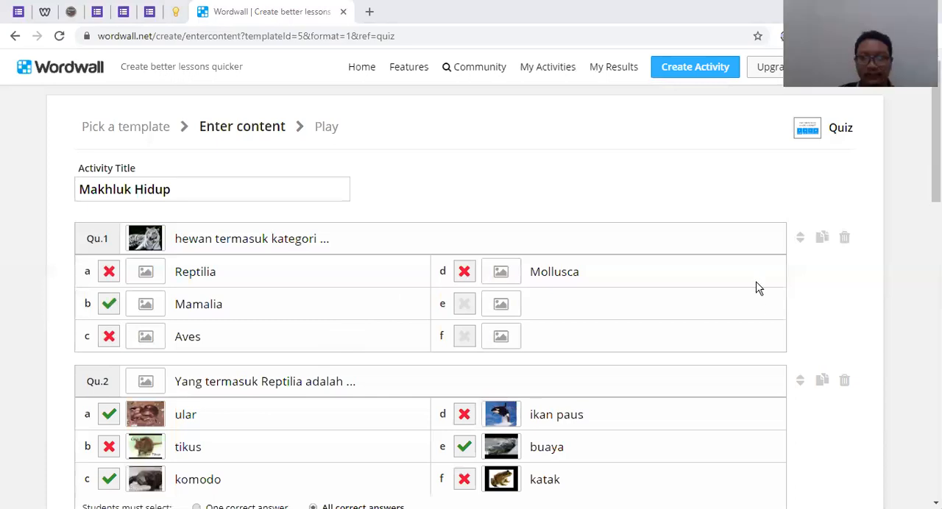
scroll(757, 258, "down", 2)
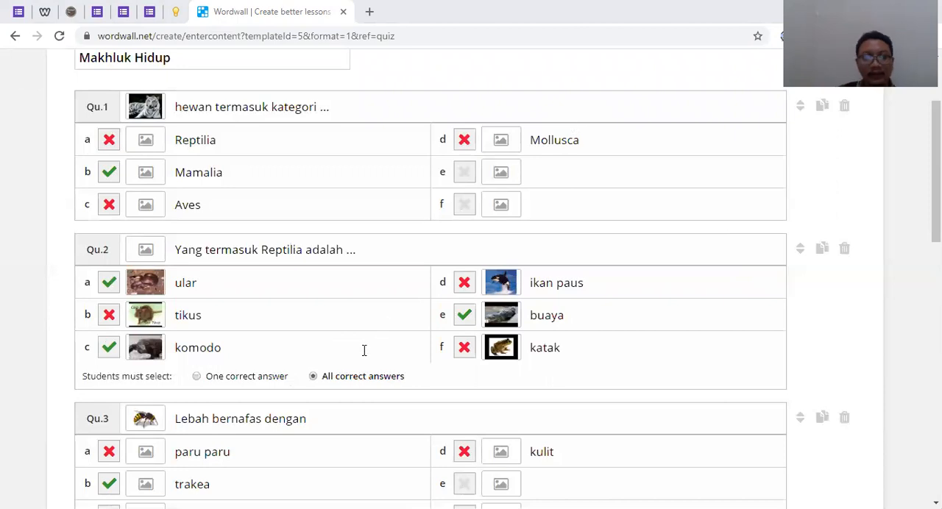
scroll(360, 344, "up", 1)
scroll(666, 74, "up", 1)
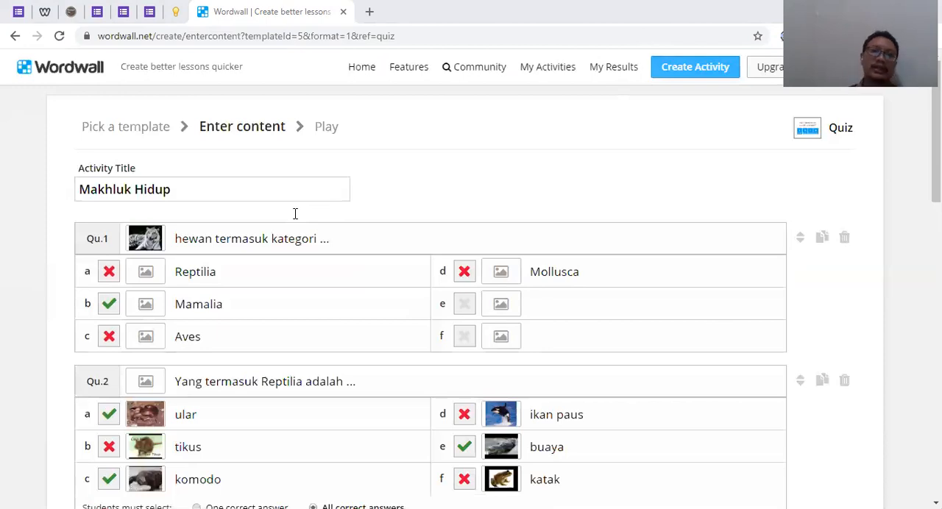
scroll(295, 214, "down", 6)
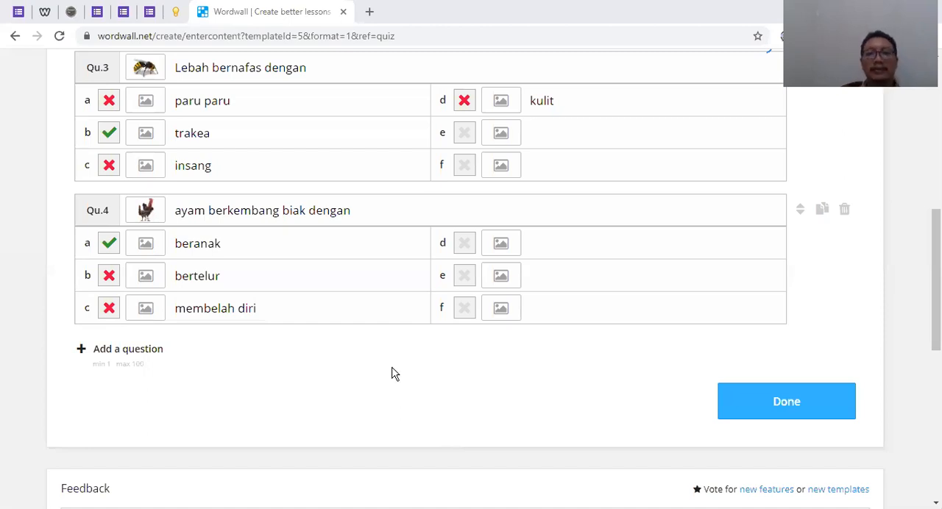
scroll(392, 374, "down", 4)
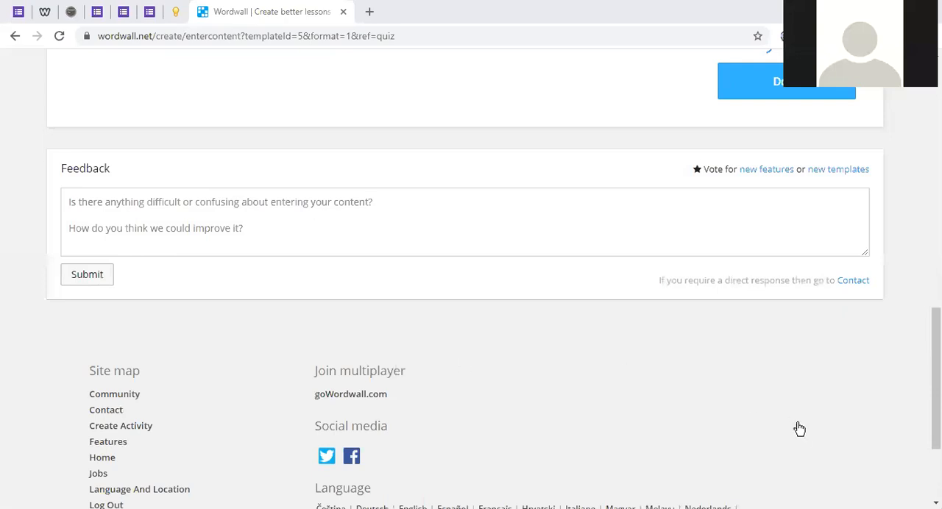
scroll(795, 429, "up", 3)
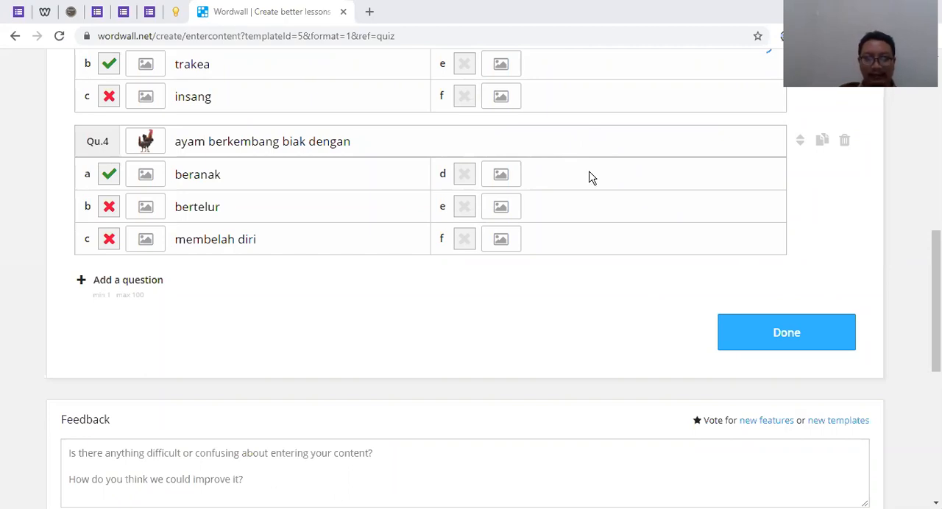
Check questions 1 to 4 of the quiz once more, including their answers and pictures, before finishing
scroll(568, 370, "up", 4)
scroll(553, 324, "up", 3)
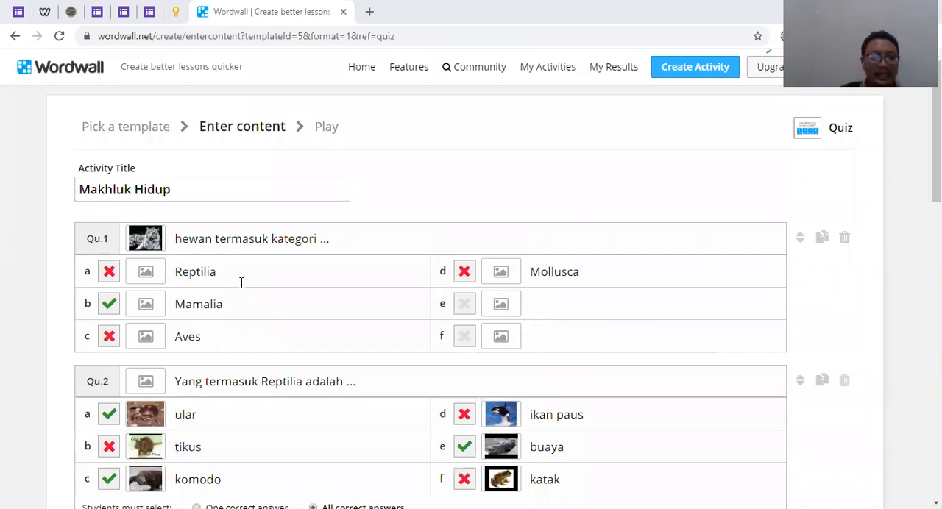
scroll(241, 283, "down", 5)
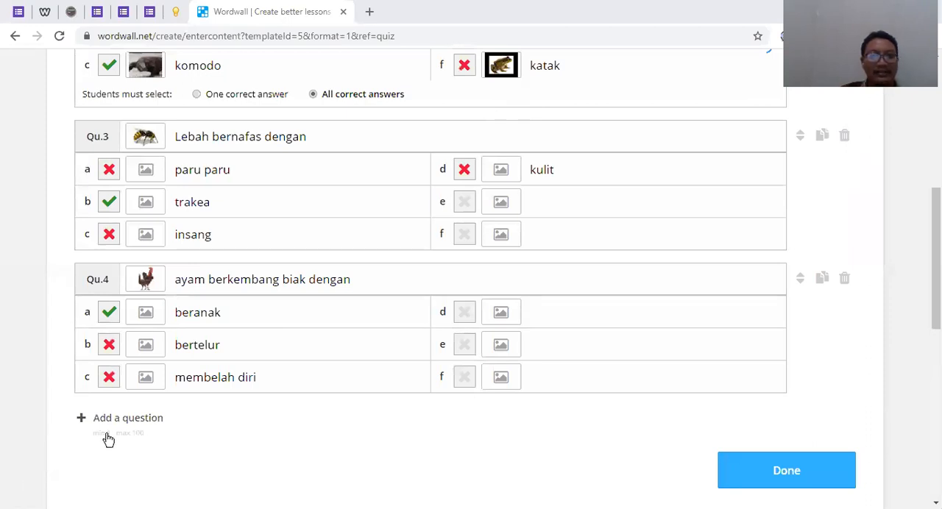
scroll(121, 440, "up", 3)
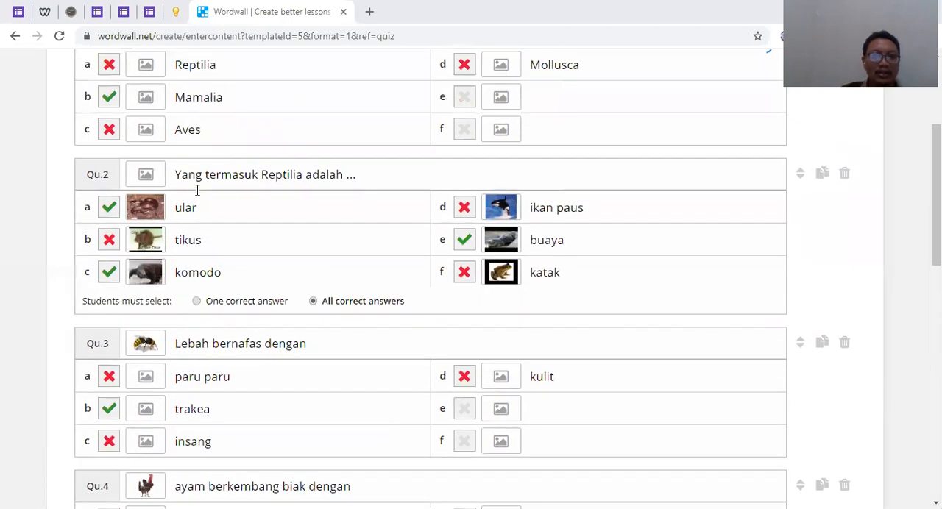
scroll(204, 231, "up", 3)
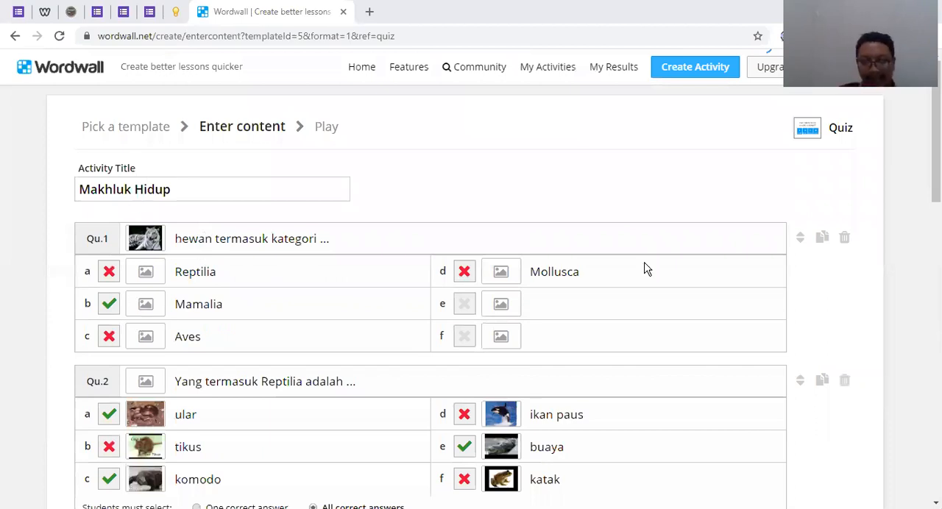
scroll(816, 455, "down", 7)
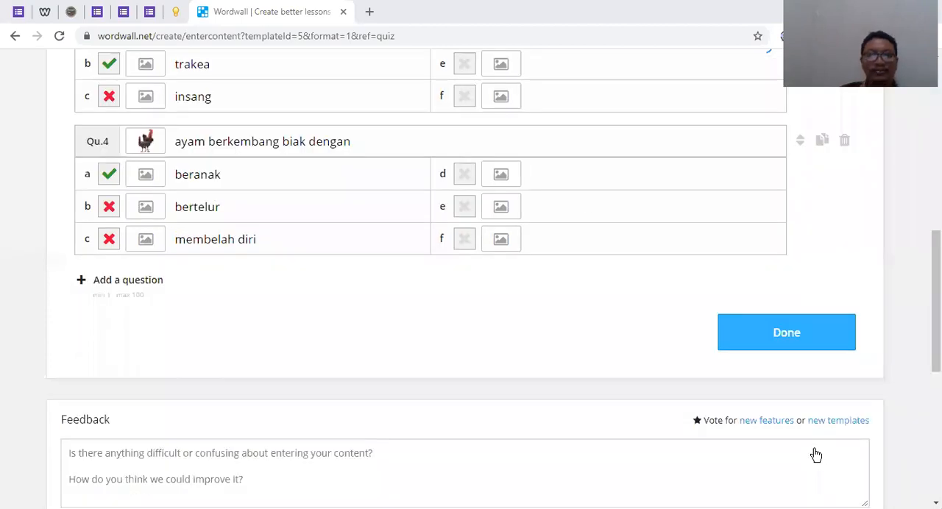
scroll(402, 254, "up", 2)
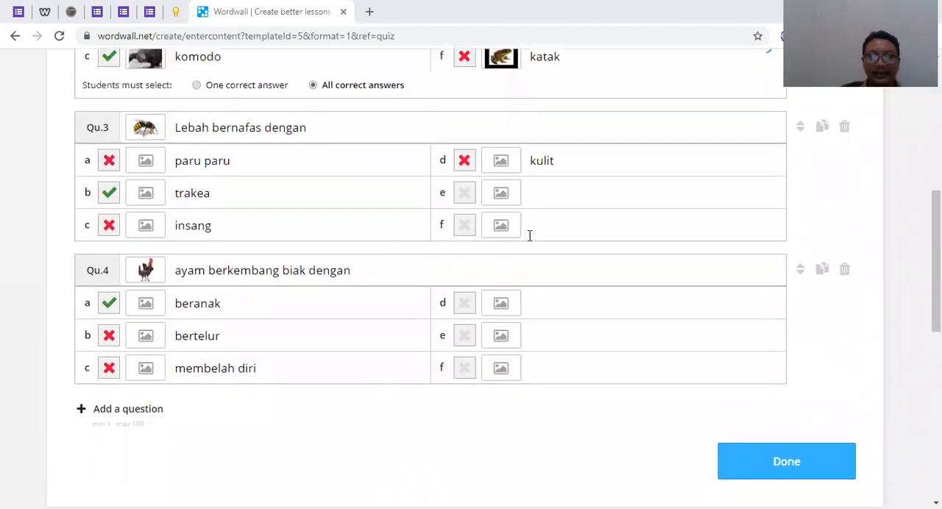
scroll(529, 236, "down", 2)
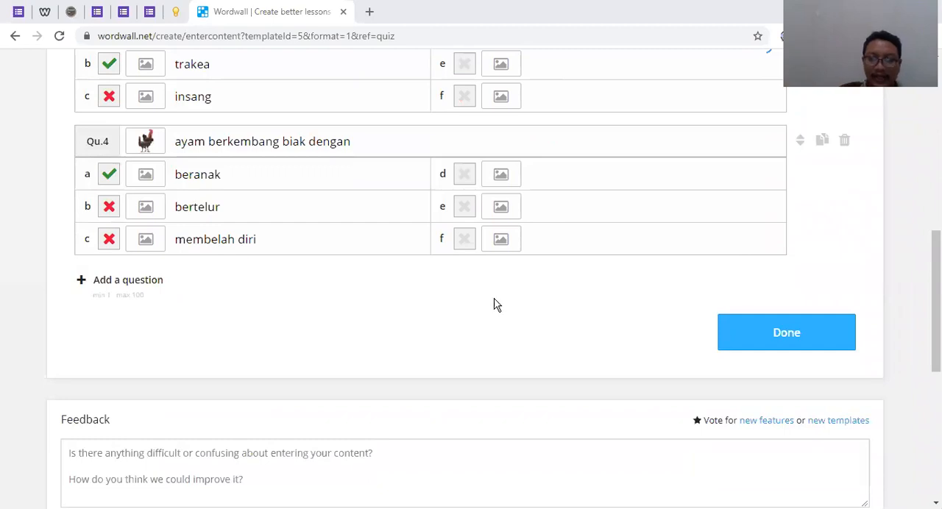
Try to finish the content entry and save the Makhluk Hidup quiz
left_click(802, 338)
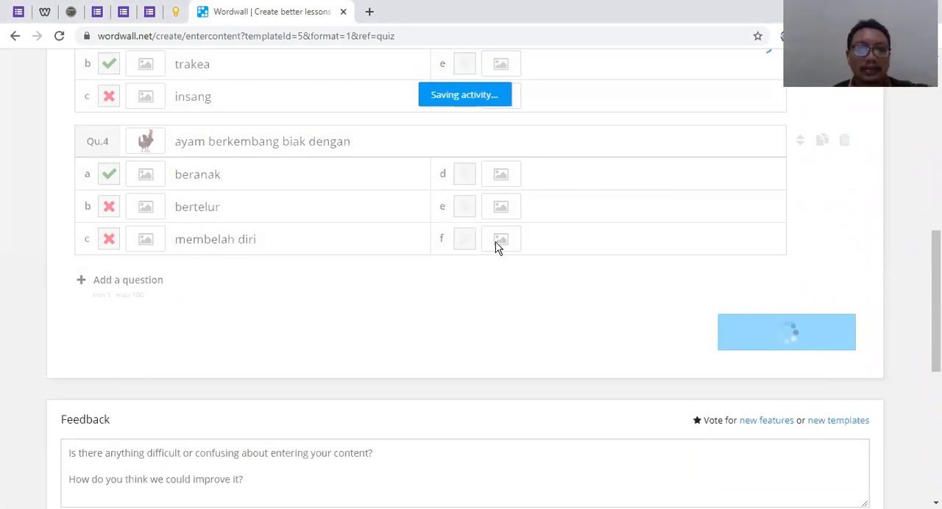
scroll(495, 246, "up", 3)
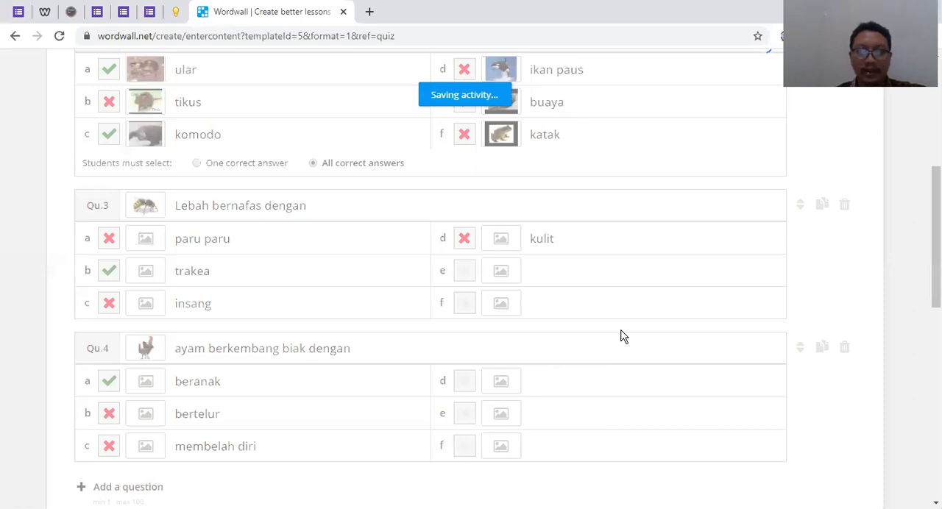
scroll(620, 337, "up", 2)
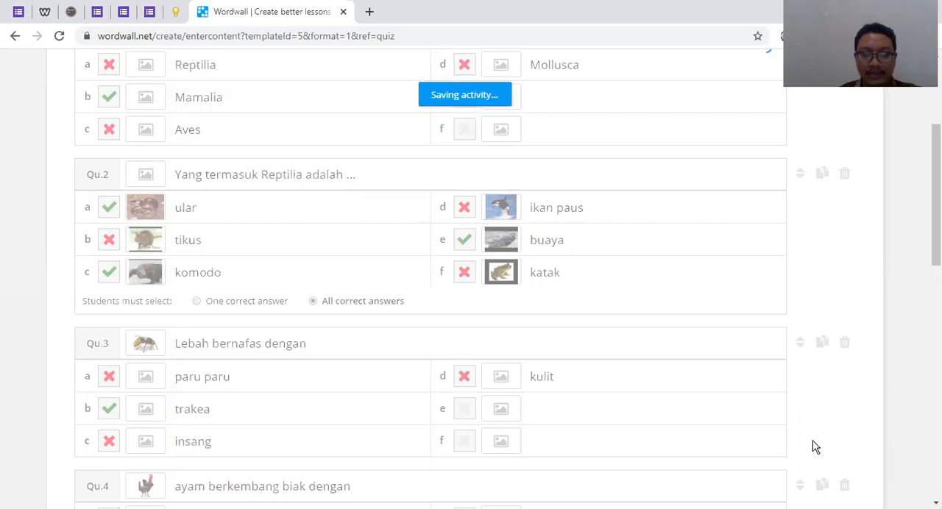
scroll(815, 443, "down", 3)
scroll(677, 374, "up", 1)
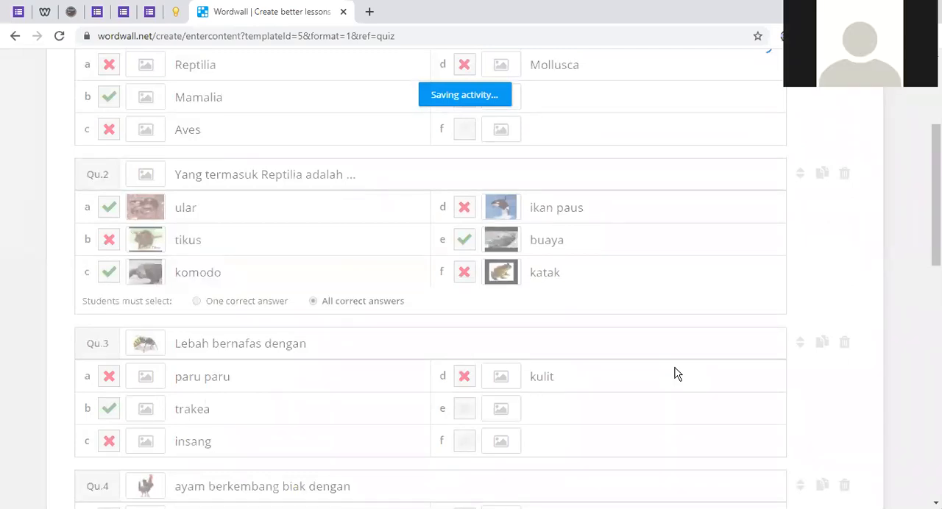
scroll(677, 374, "up", 3)
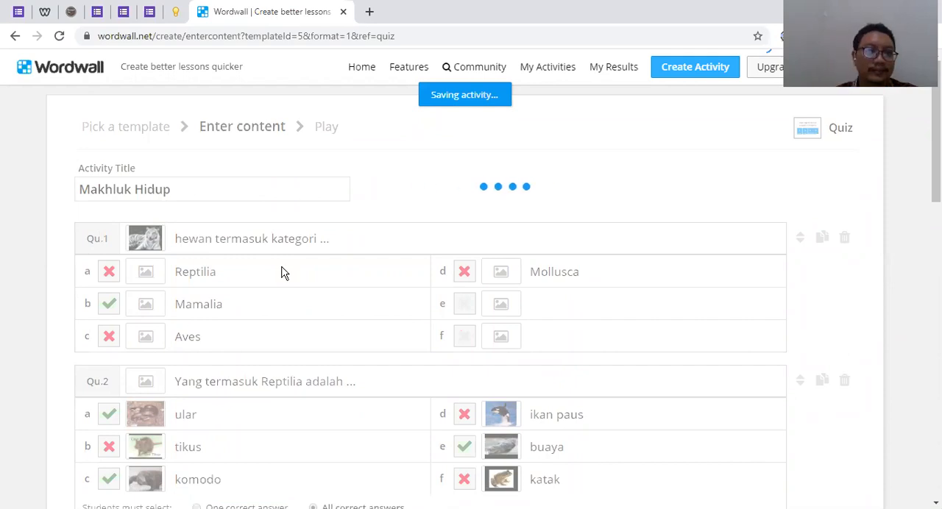
scroll(287, 276, "down", 15)
scroll(773, 273, "down", 3)
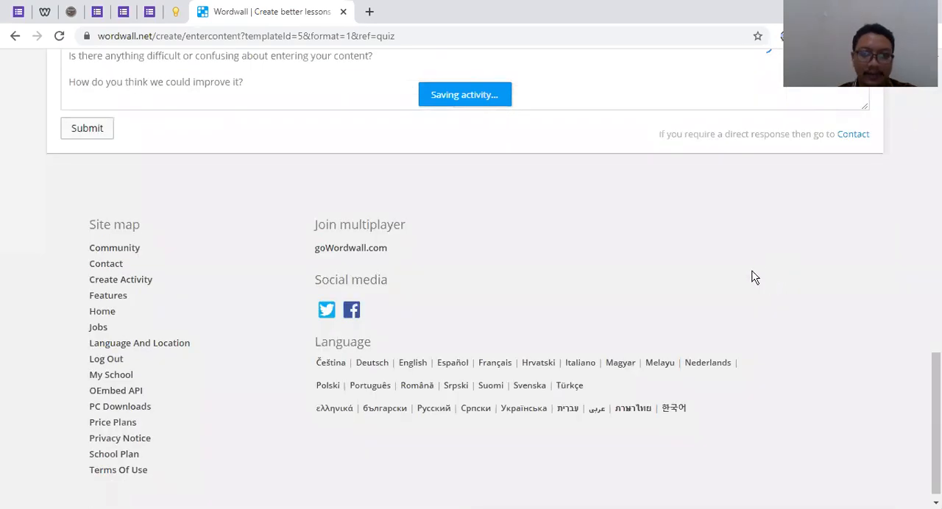
scroll(744, 265, "up", 5)
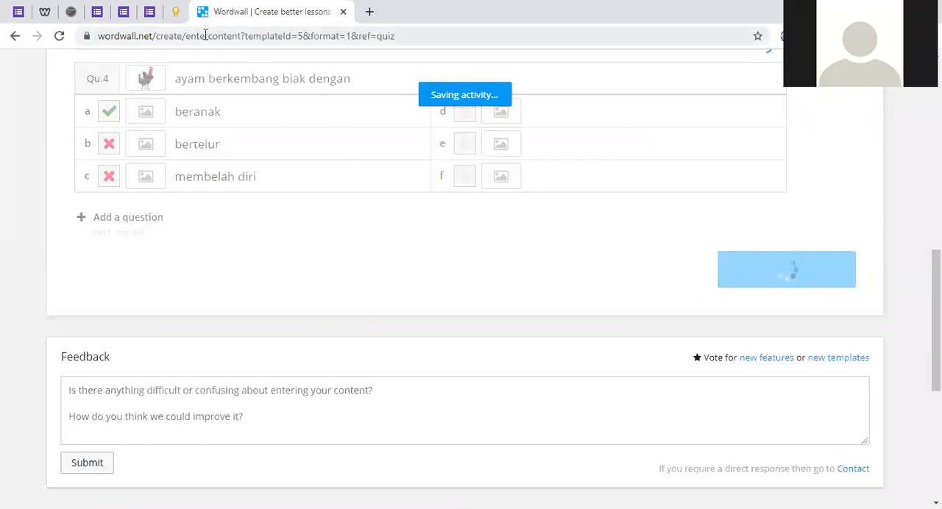
Reload the Quiz content entry page to get an empty form
left_click(412, 36)
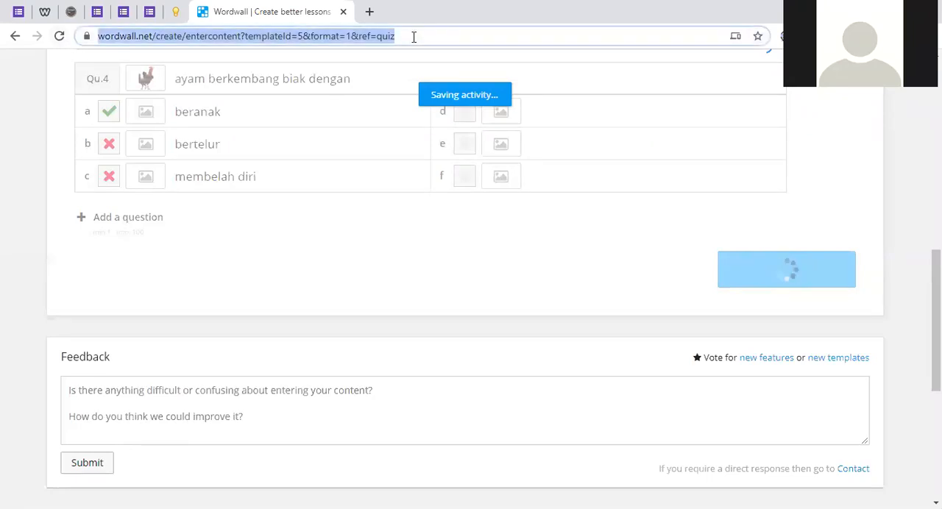
key("Return")
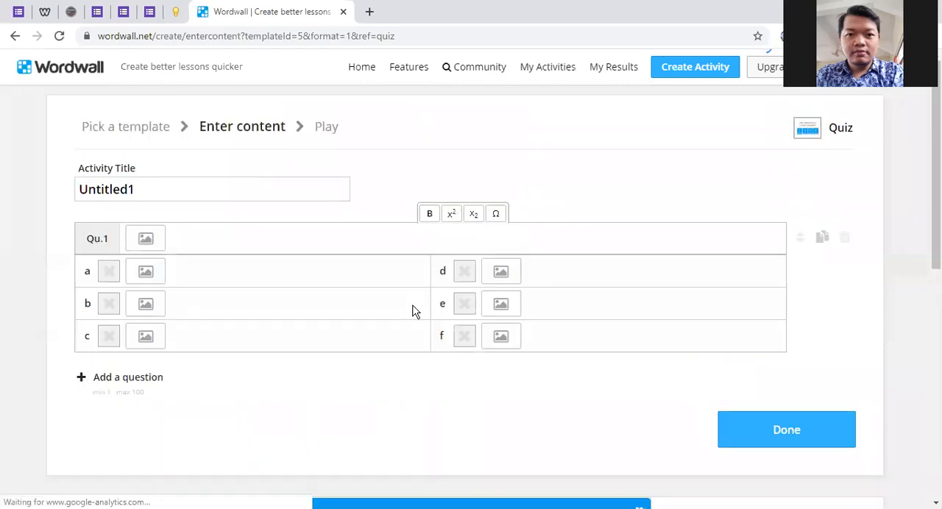
scroll(421, 314, "down", 10)
scroll(443, 354, "up", 10)
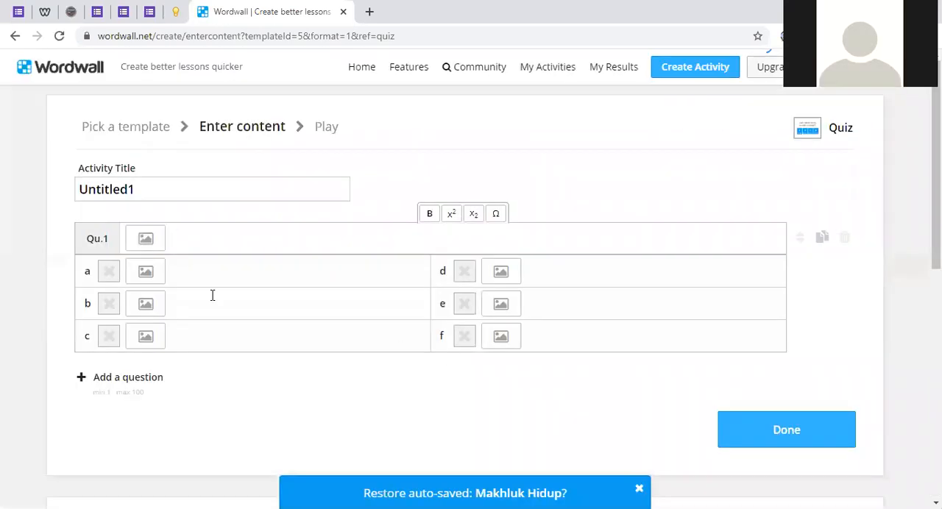
scroll(346, 261, "down", 4)
scroll(344, 265, "up", 4)
Set the activity title to Makhluk Hidup
double_click(156, 190)
type("Mak")
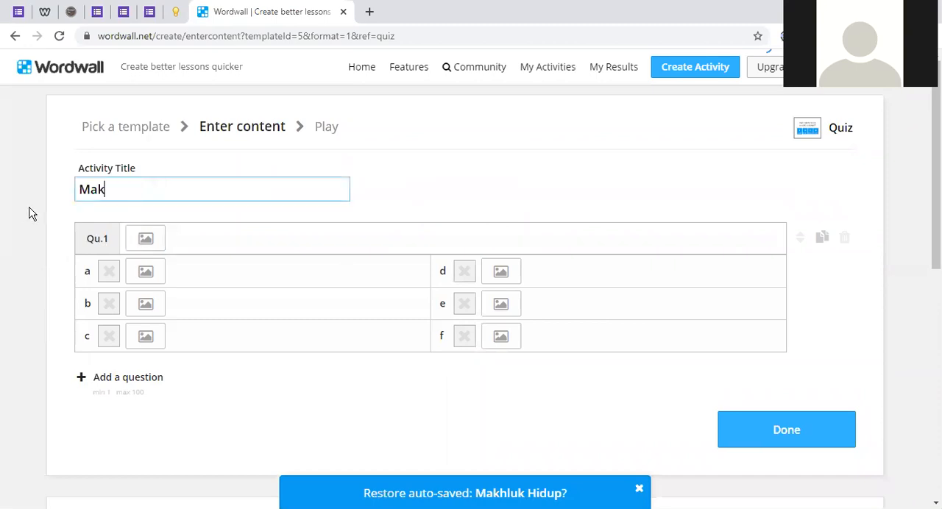
type("l")
key("BackSpace")
type("h")
type("uk")
key("BackSpace")
key("BackSpace")
type("luk Hidup")
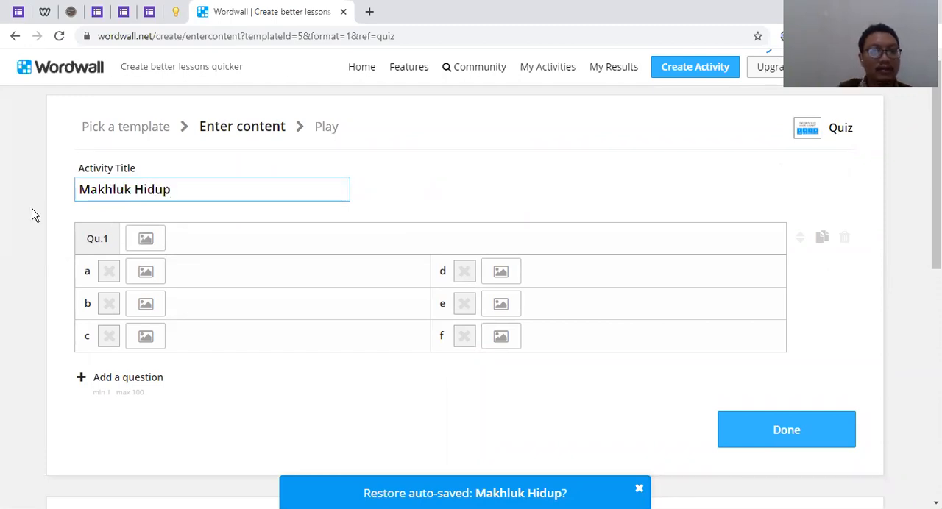
Enter "Gambar disamping termasuk ..." as the text of question 1
left_click(209, 235)
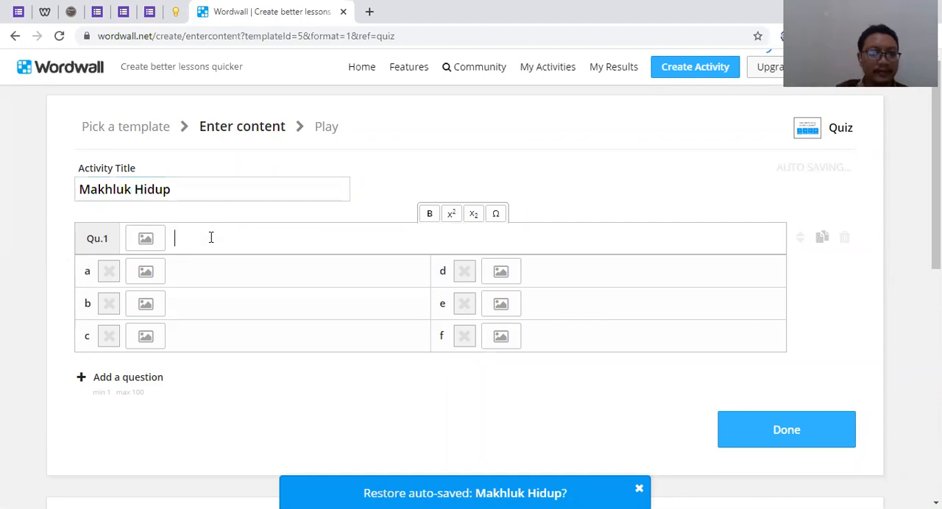
type("Gambar disamping termasuk ...")
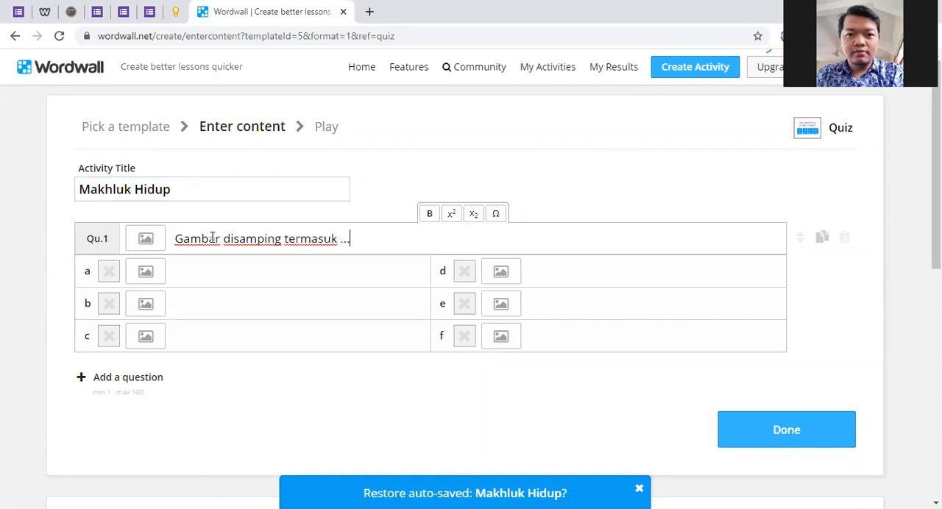
Search images for gajah and add the 480 × 360 picture of an elephant beside the water to question 1
left_click(151, 243)
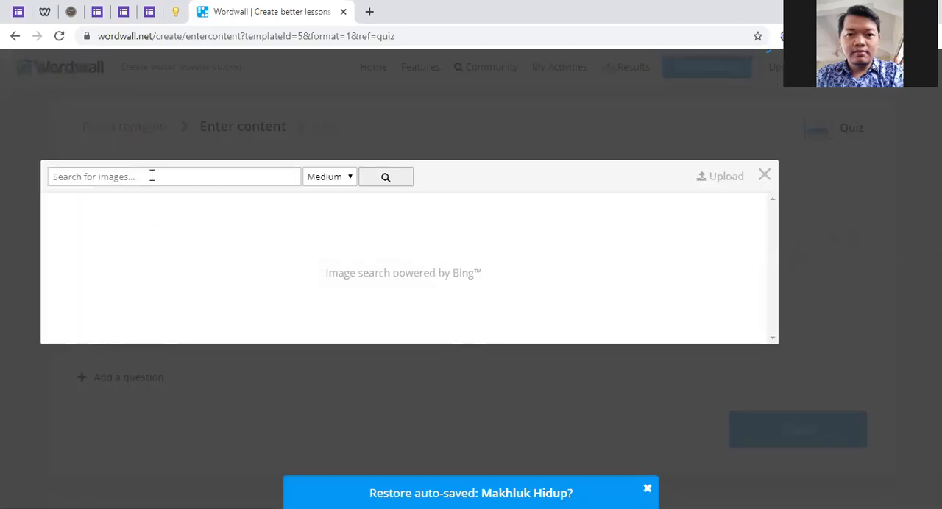
type("g")
left_click(384, 180)
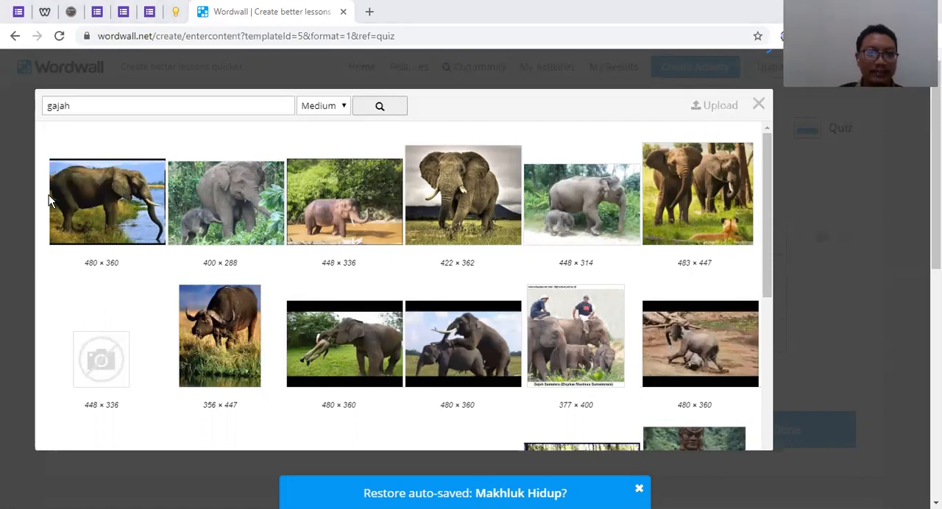
left_click(150, 217)
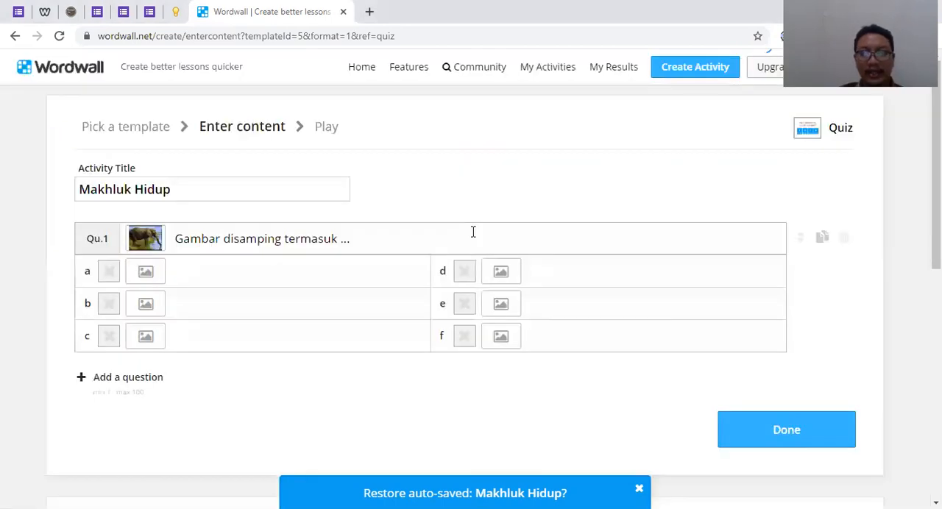
Change the text of question 1 to "Gambar disamping termasuk kategori ..."
left_click(219, 268)
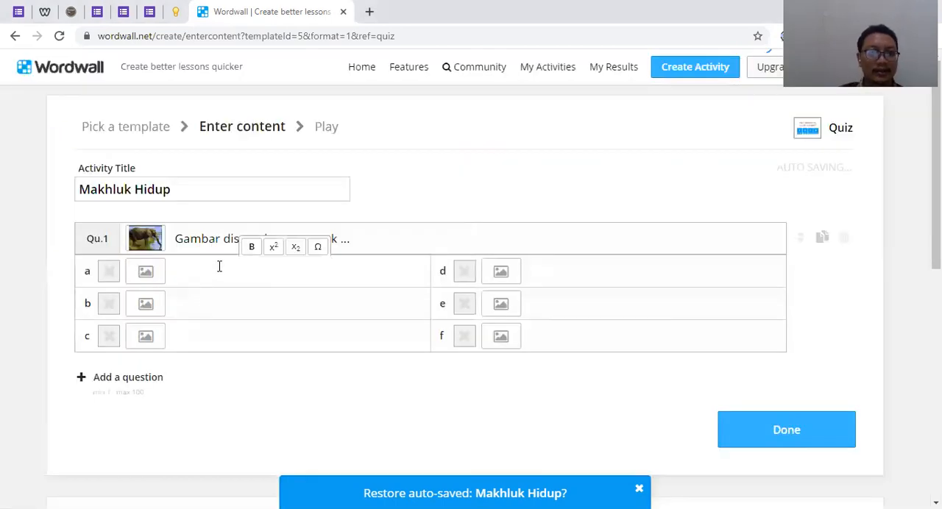
left_click(374, 240)
key("BackSpace")
key("BackSpace")
key("BackSpace")
type("kategori")
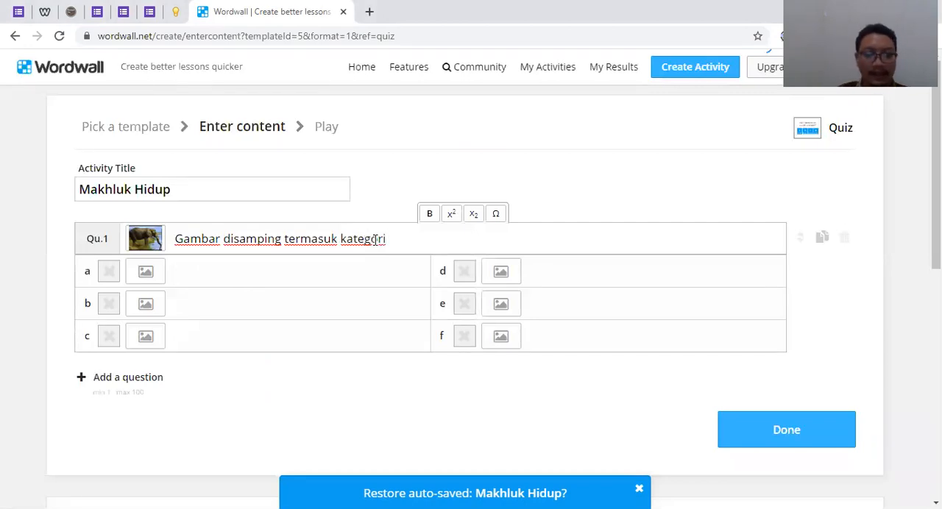
Enter mamalia, reptilia and amphibia as answers a to c of question 1
left_click(344, 278)
type("mamalia")
left_click(310, 310)
type("reptilia")
left_click(297, 343)
type("am")
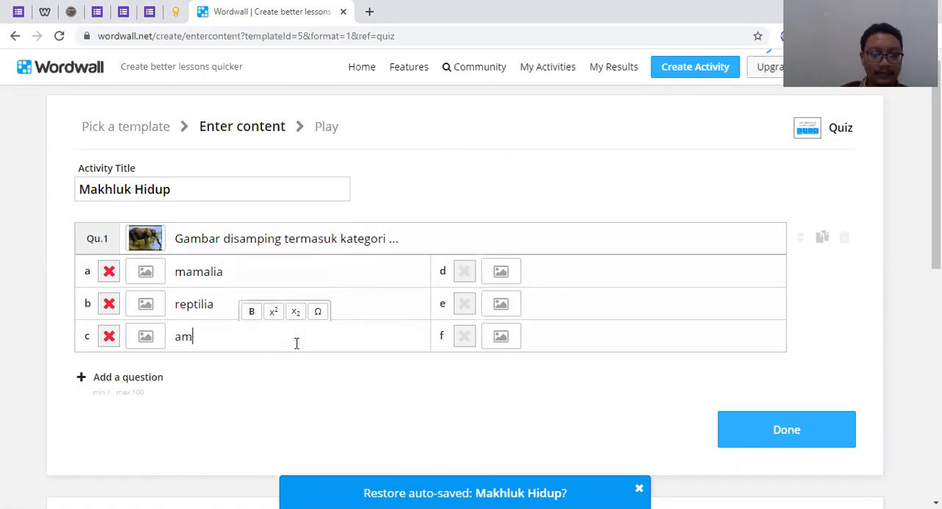
type("phib")
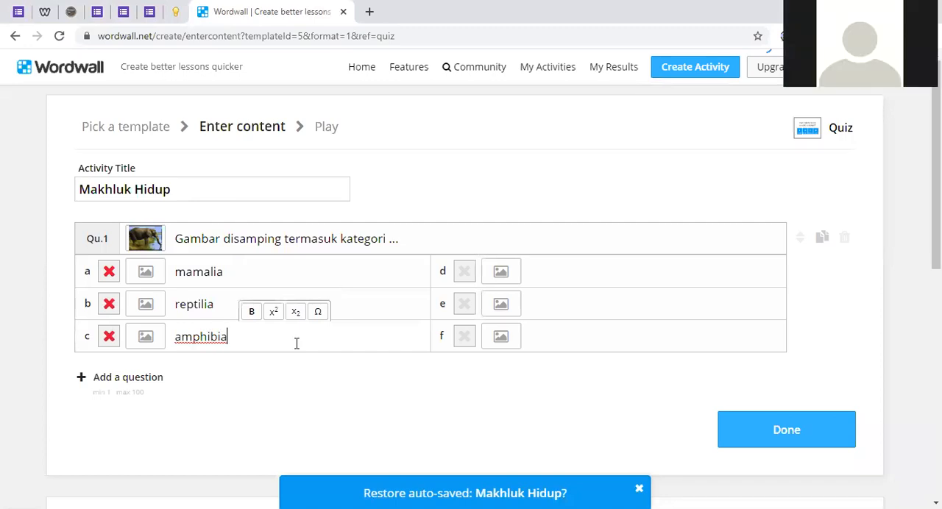
type("ia")
left_click(593, 276)
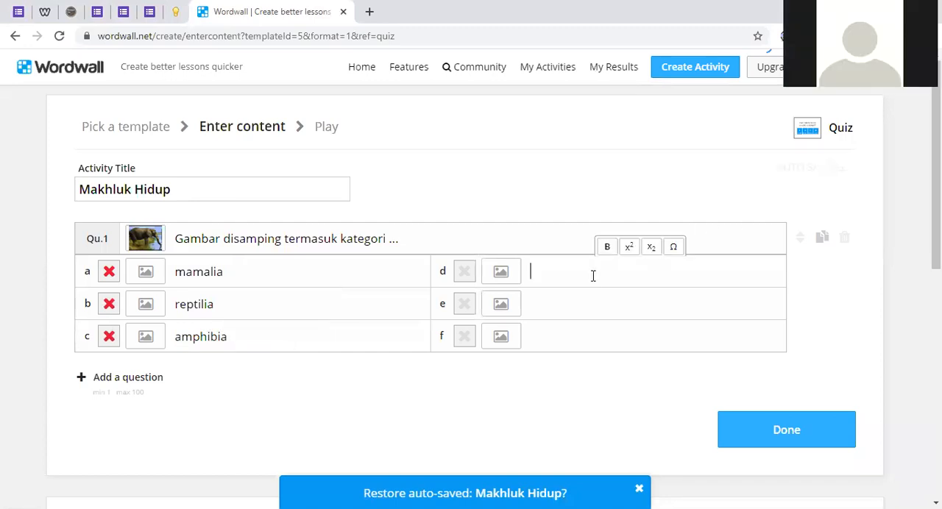
Mark mamalia as the correct answer of question 1
left_click(138, 273)
left_click(764, 175)
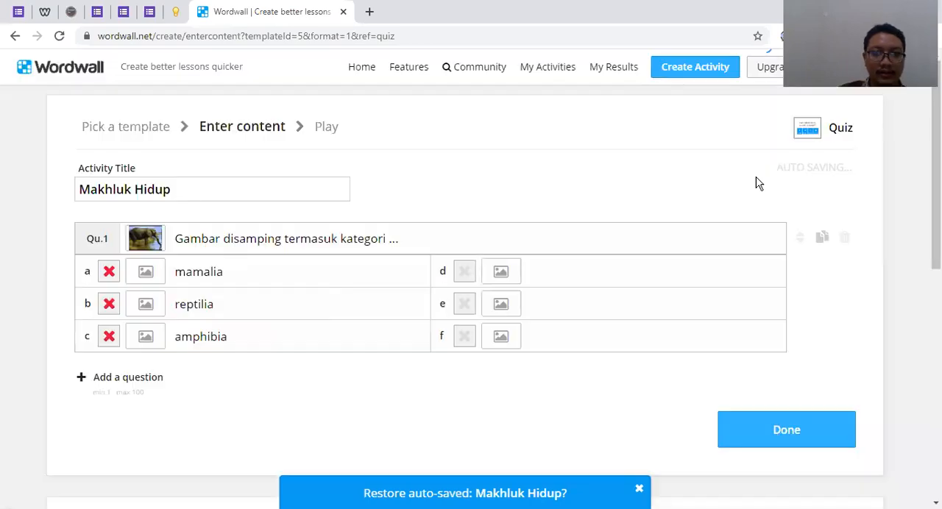
left_click(109, 272)
Add a second question with the text "yang termasuk reptilia"
scroll(140, 254, "down", 2)
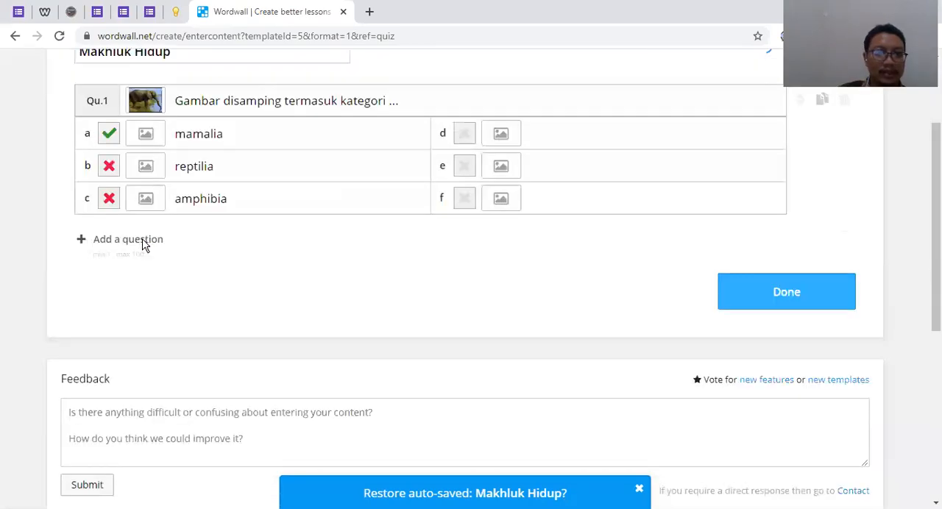
left_click(142, 242)
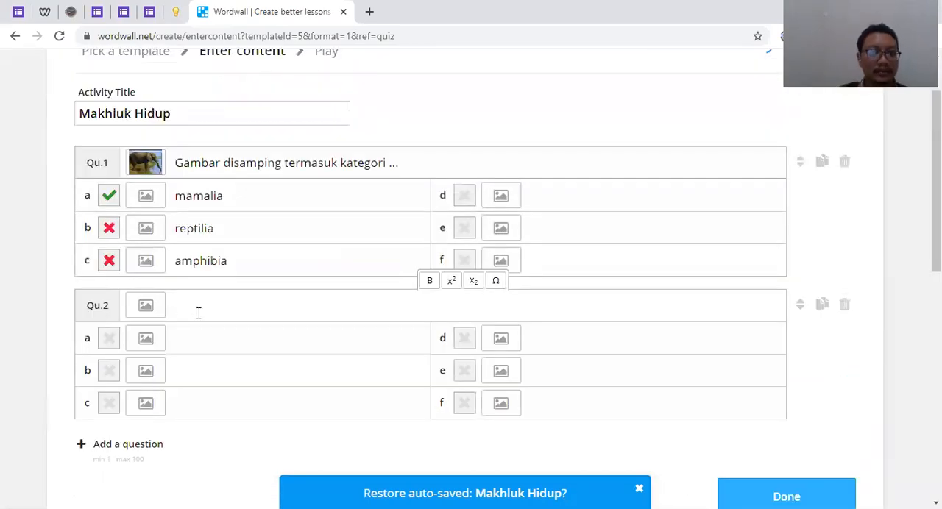
type("yang ter")
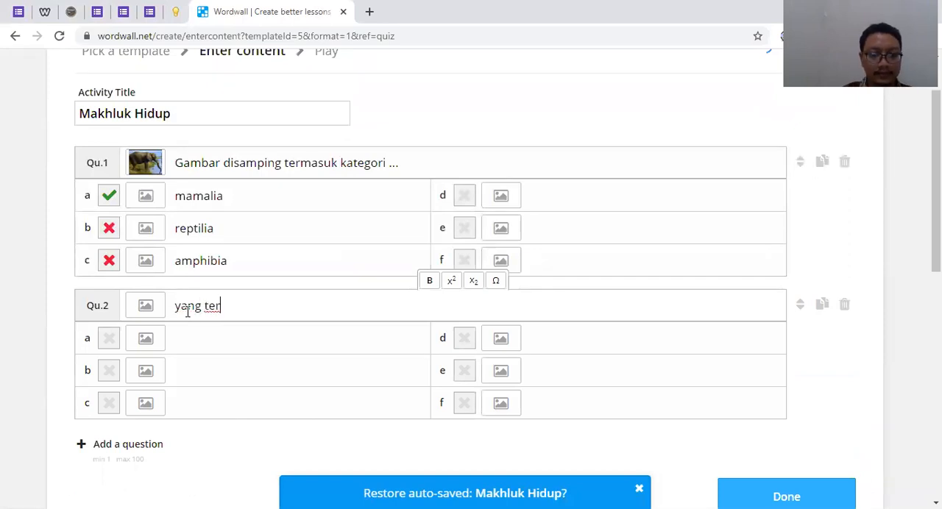
type("masuk t")
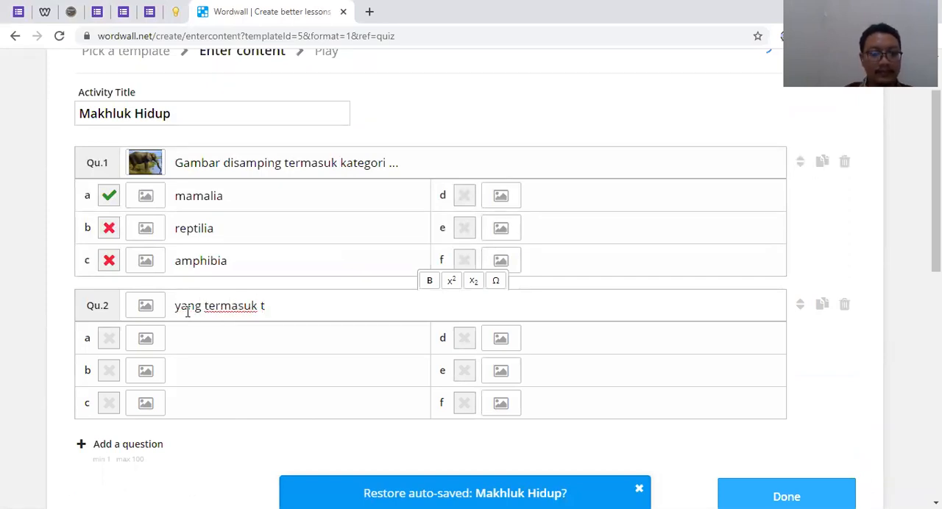
key("BackSpace")
type("reptilia")
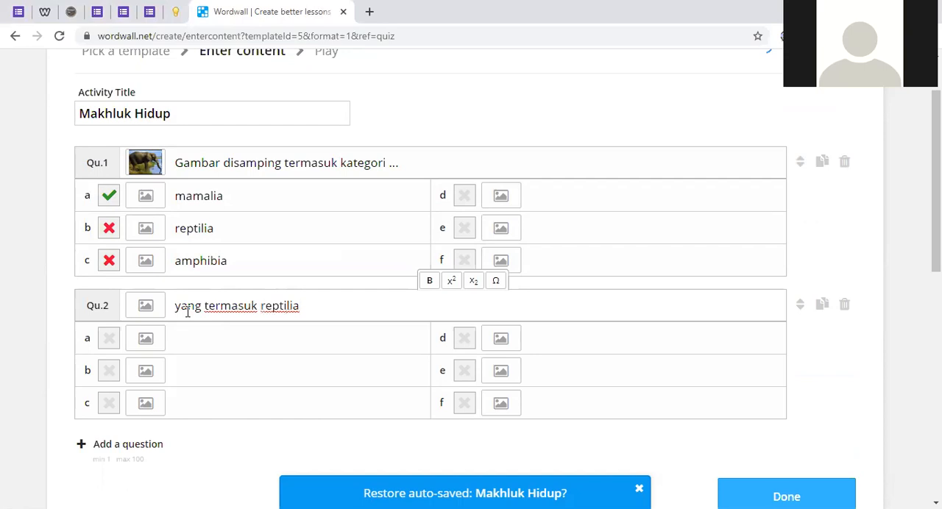
Enter ular, ayam, komodo and ikan as answers a to d of question 2, and mark ular and komodo as correct
left_click(215, 343)
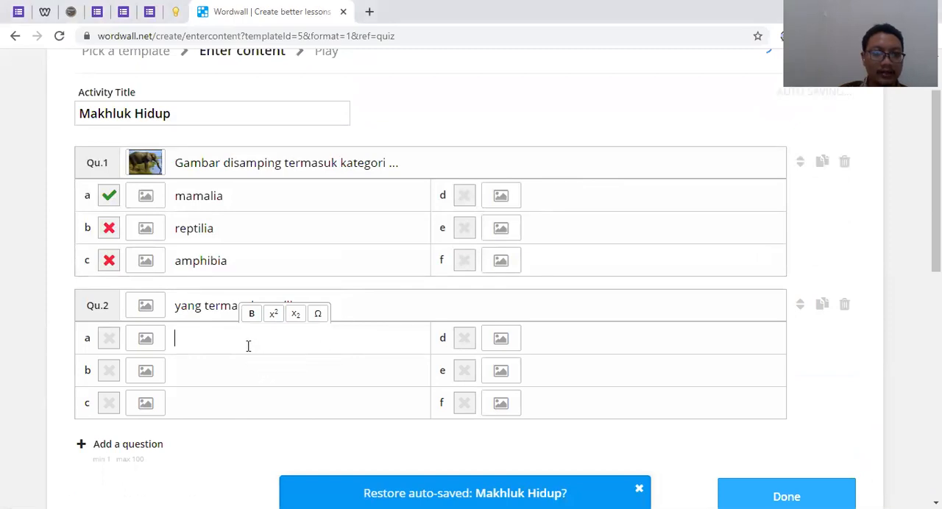
type("ular")
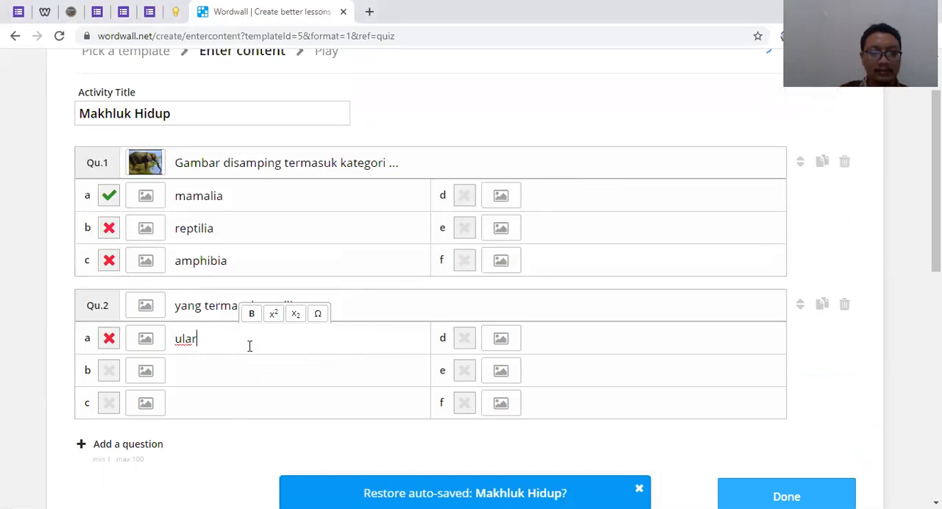
left_click(211, 407)
type("komodo")
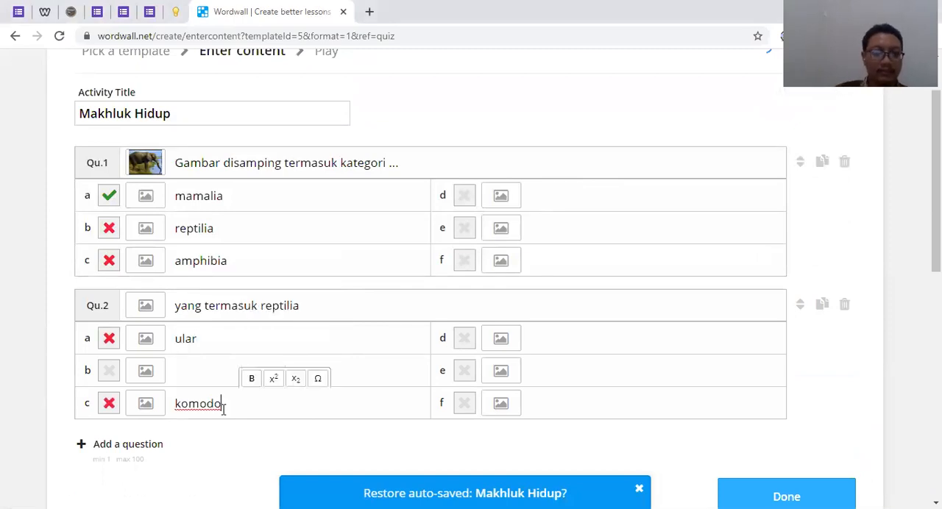
left_click(212, 369)
type("ayam")
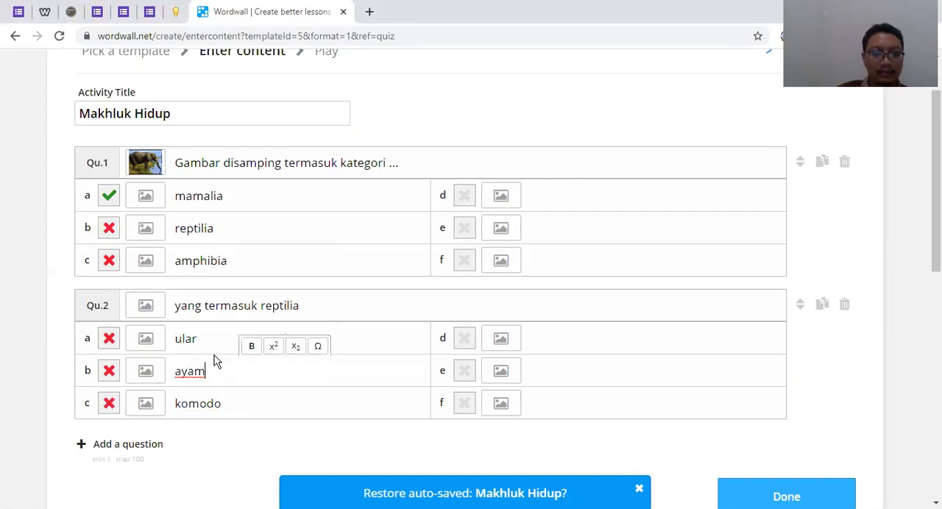
left_click(552, 336)
type("ikan")
left_click(109, 340)
left_click(109, 403)
Add a third question with the text "yang termasuk mollusca adalah"
scroll(129, 295, "down", 3)
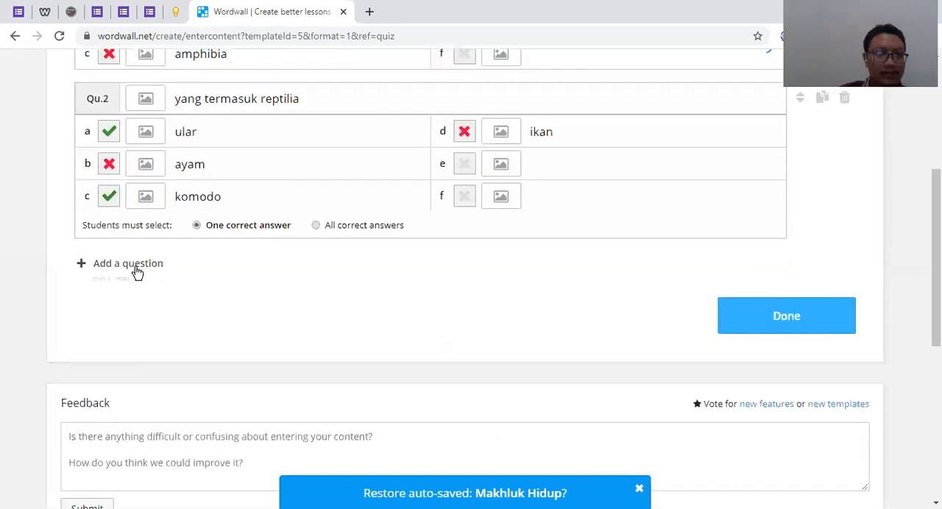
left_click(135, 265)
type("yang te")
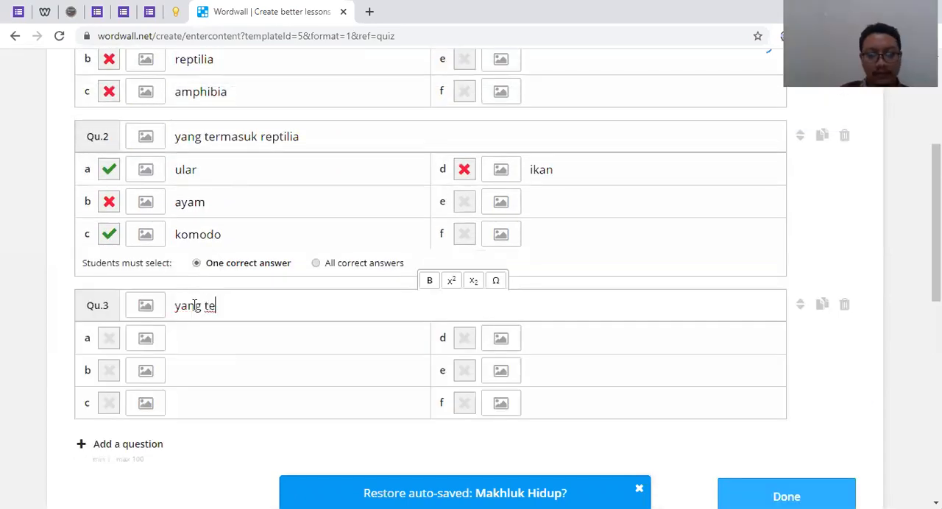
type("rmasuk m")
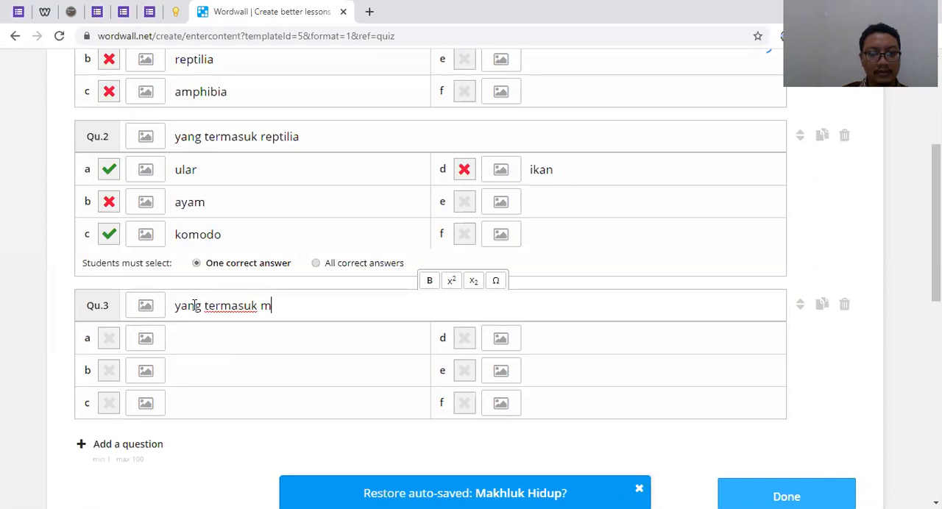
type("ollusca adalah")
Enter kura kura and siput as answers a and b of question 3
left_click(202, 371)
type("siput")
scroll(184, 375, "up", 1)
left_click(193, 407)
type("kura kura")
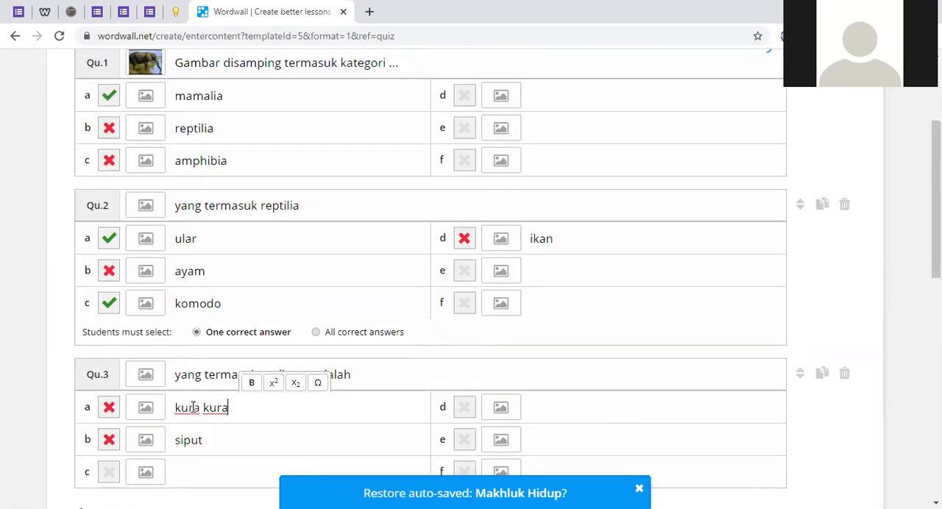
Enter singa and ular as answers c and d of question 3, and mark siput as the correct answer
scroll(231, 322, "down", 2)
left_click(238, 332)
type("simnga")
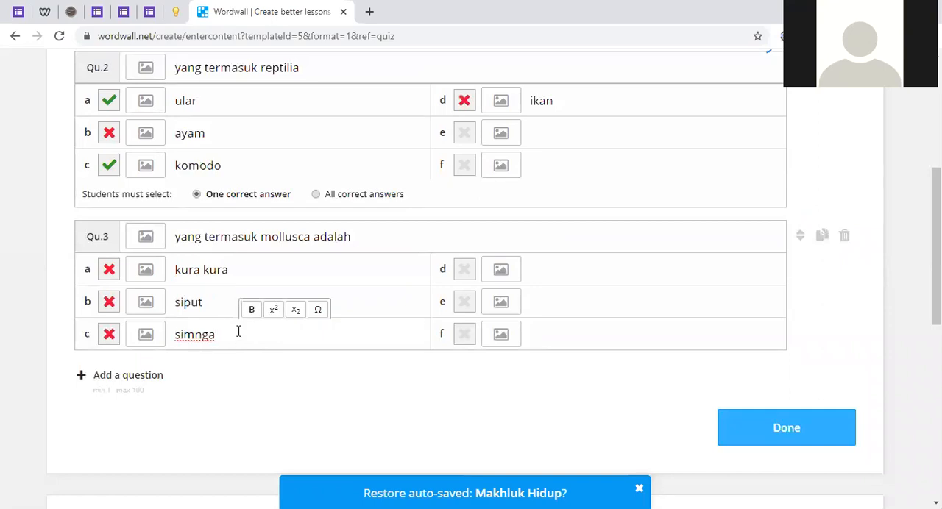
key("BackSpace")
key("BackSpace")
key("BackSpace")
type("nga")
left_click(585, 263)
type("ul")
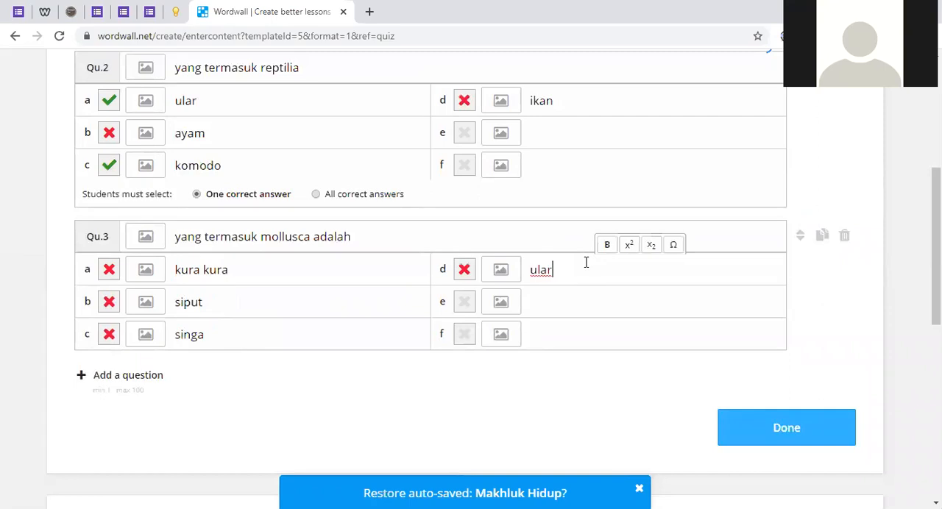
type("ar")
left_click(109, 303)
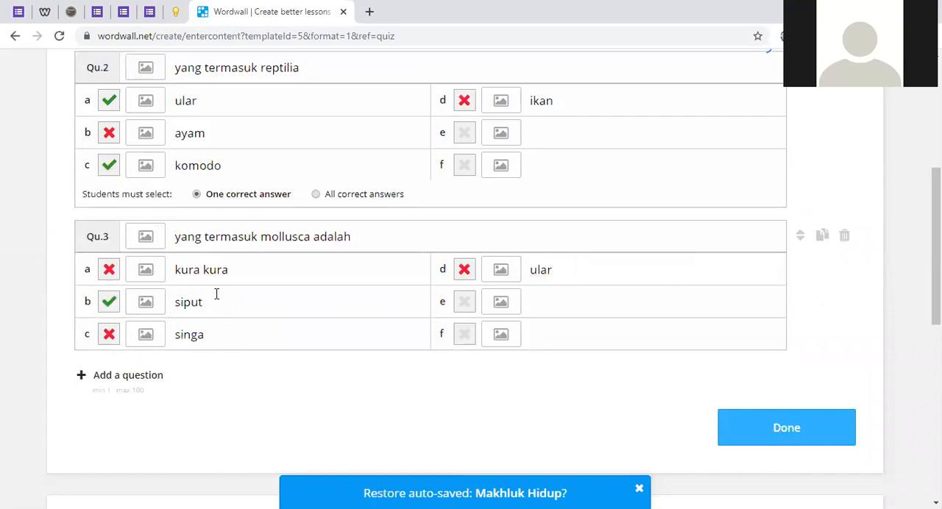
Require students to select all correct answers in question 2, and save the finished quiz
scroll(214, 294, "up", 2)
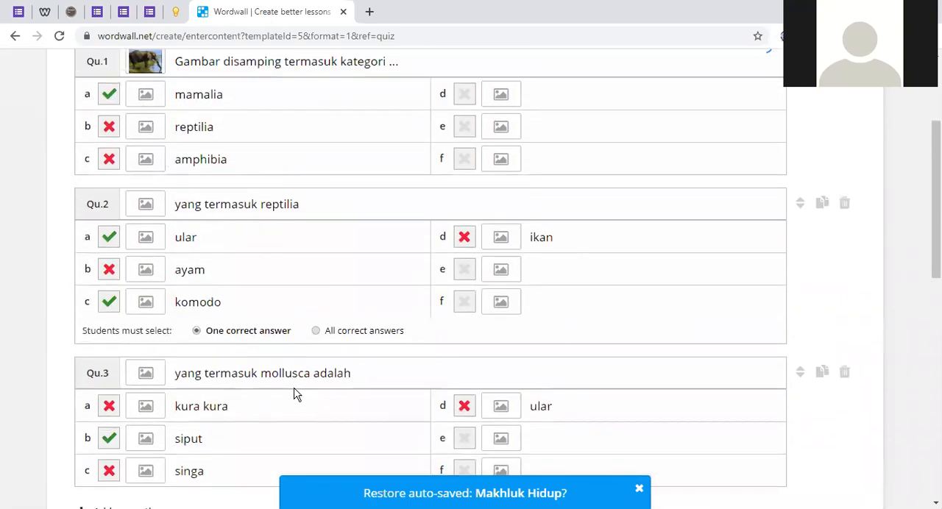
scroll(295, 398, "down", 3)
left_click(761, 365)
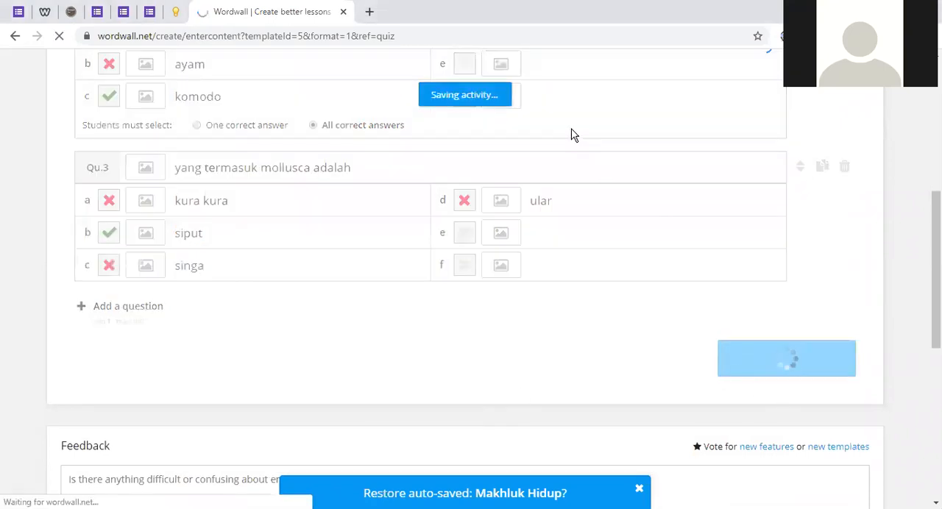
scroll(666, 262, "up", 2)
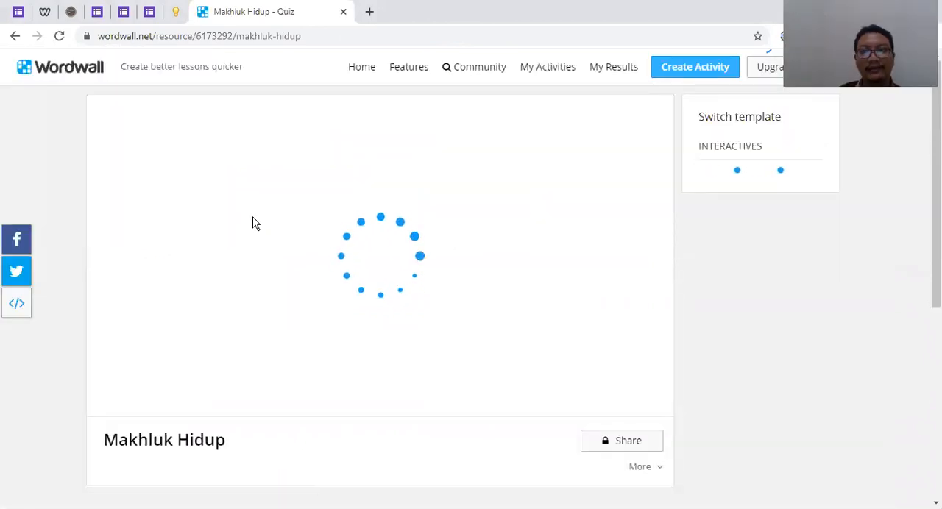
Start a trial run of the saved Makhluk Hidup quiz and reset it to its start screen
scroll(253, 223, "down", 3)
scroll(253, 225, "up", 3)
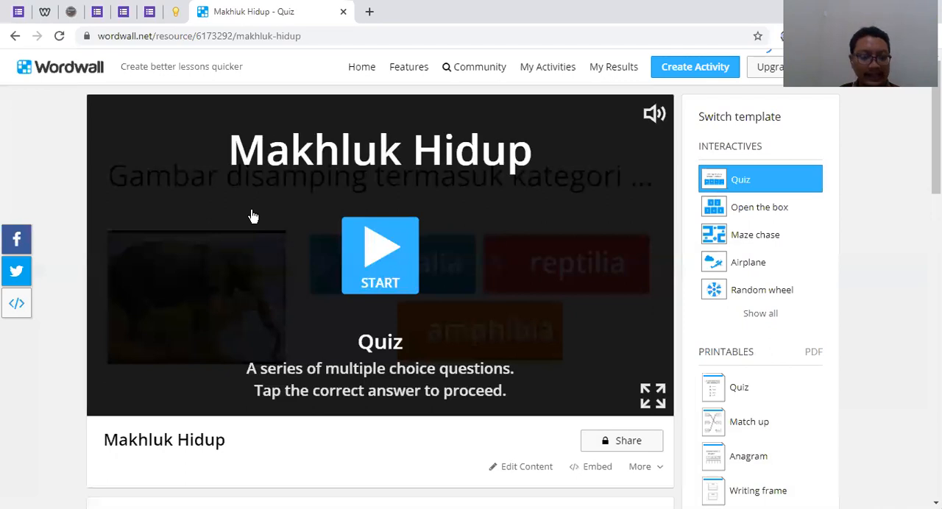
scroll(257, 215, "down", 5)
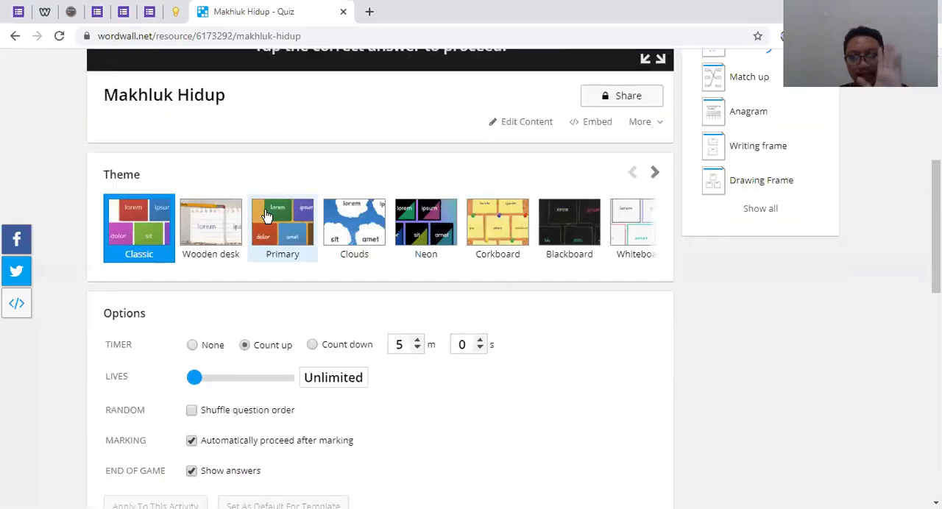
scroll(266, 215, "up", 4)
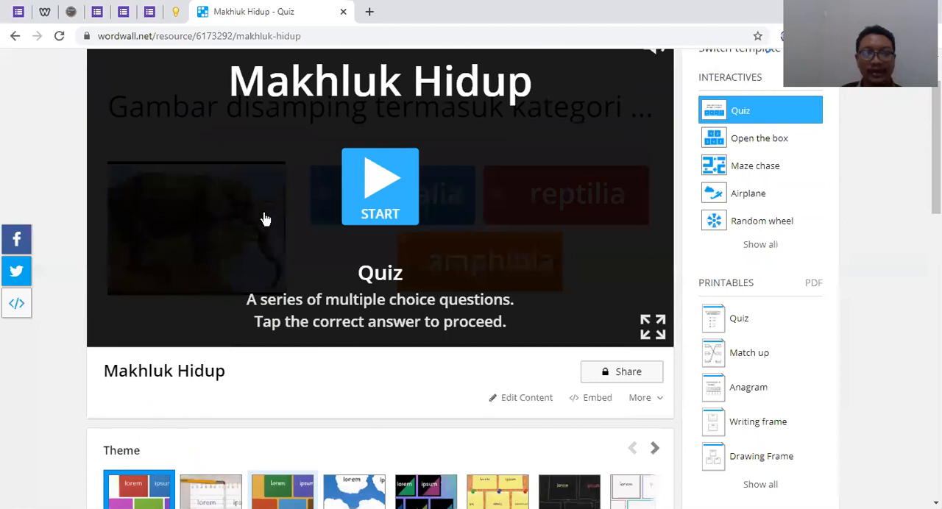
scroll(266, 219, "up", 1)
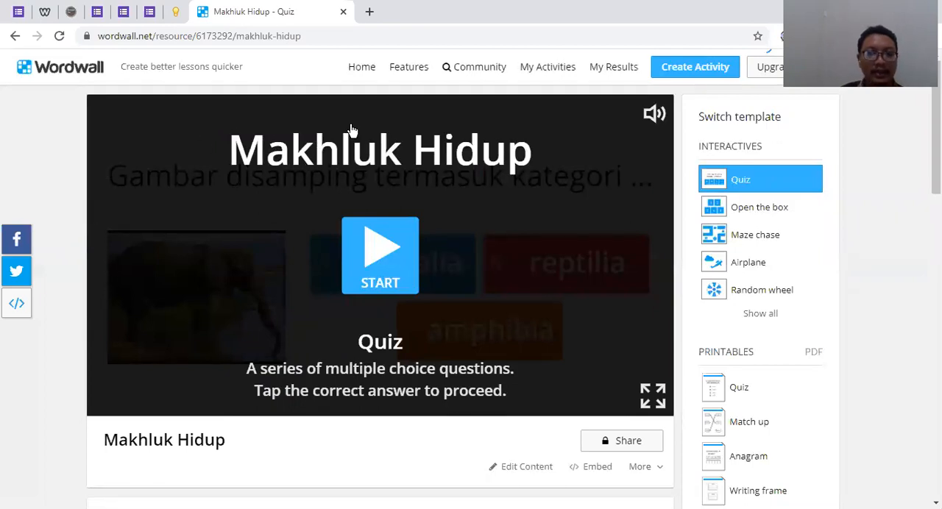
left_click(376, 261)
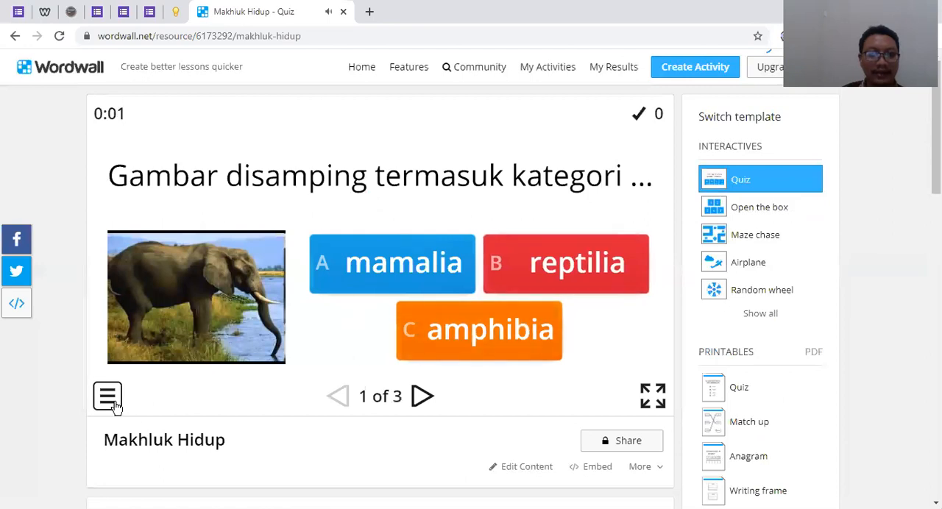
left_click(112, 394)
left_click(122, 352)
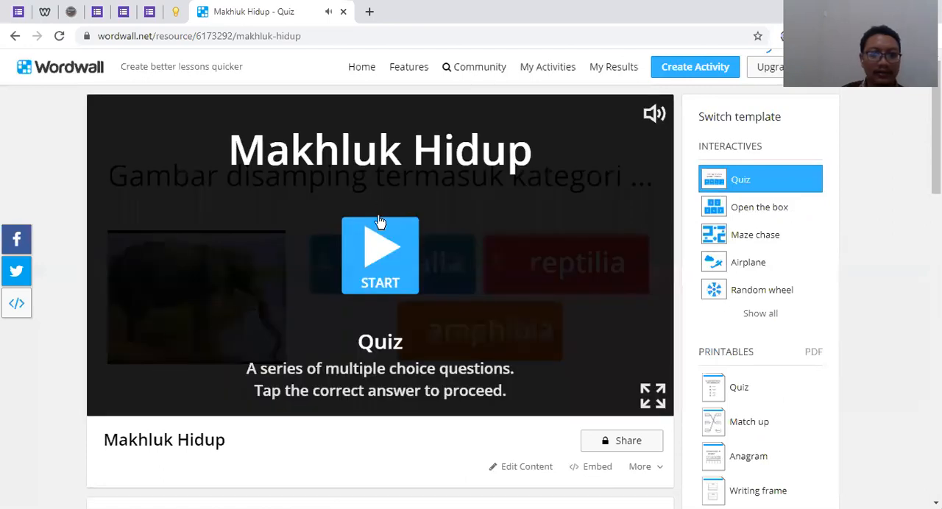
Play the quiz through with mamalia, then komodo and ular, then siput as answers, and reset it to its start screen
left_click(376, 250)
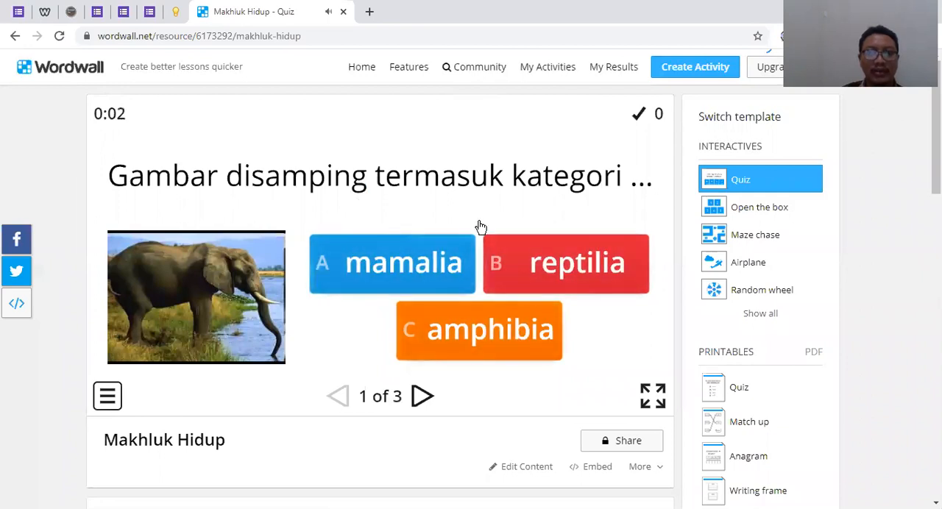
left_click(434, 263)
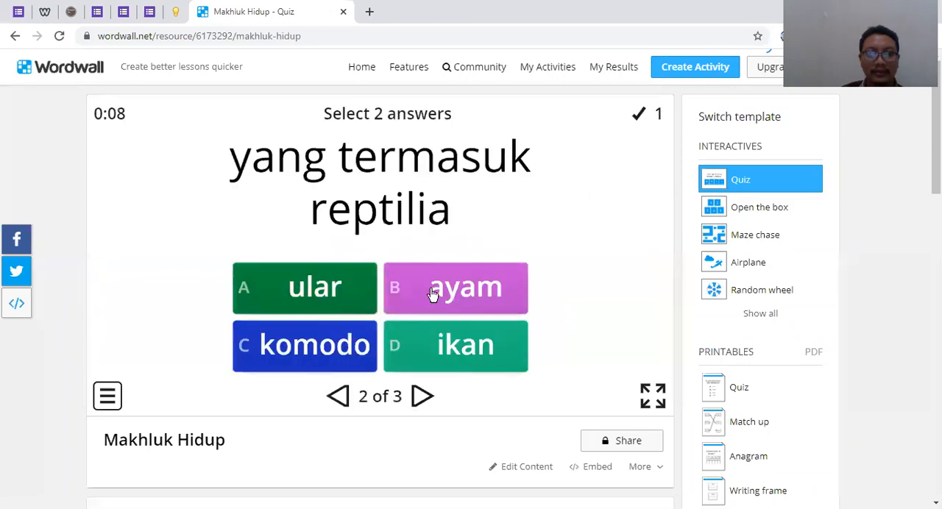
left_click(347, 346)
left_click(350, 309)
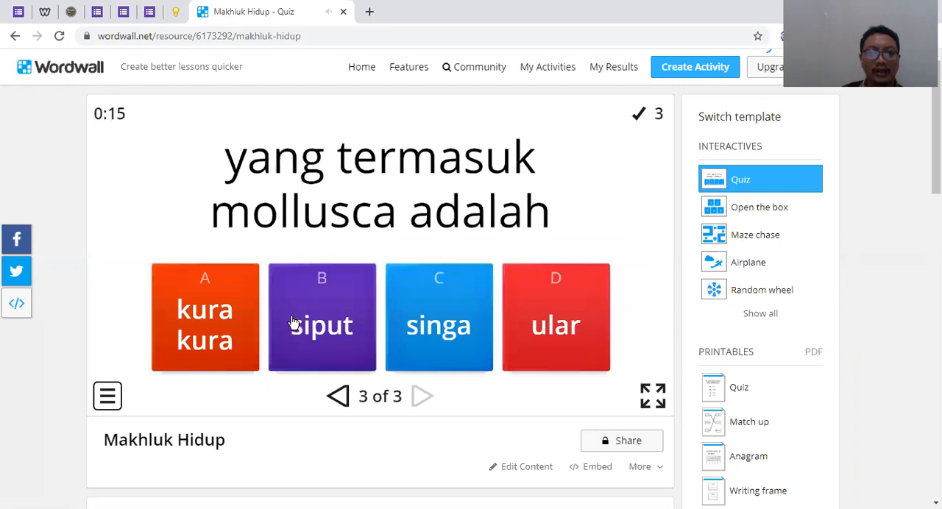
left_click(297, 320)
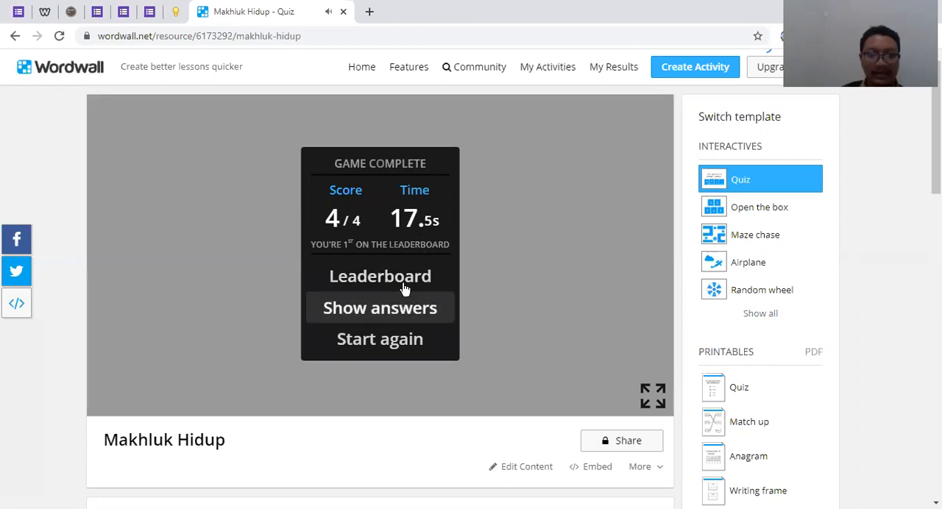
left_click(412, 345)
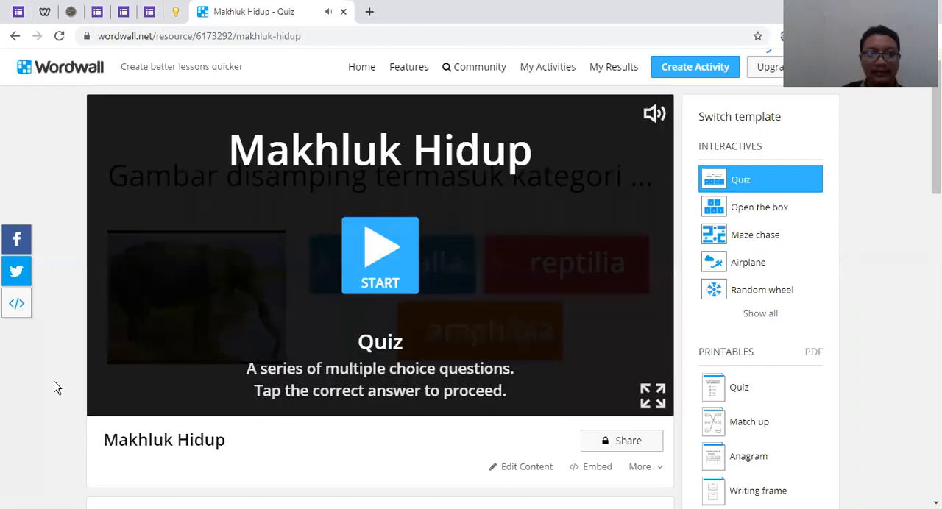
Apply the Clouds theme to the Makhluk Hidup quiz
scroll(530, 340, "down", 2)
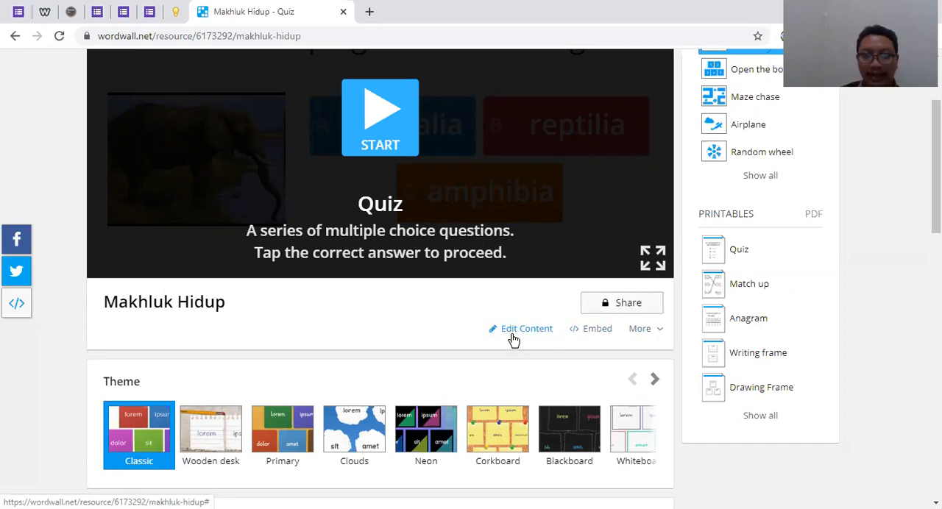
scroll(510, 331, "down", 1)
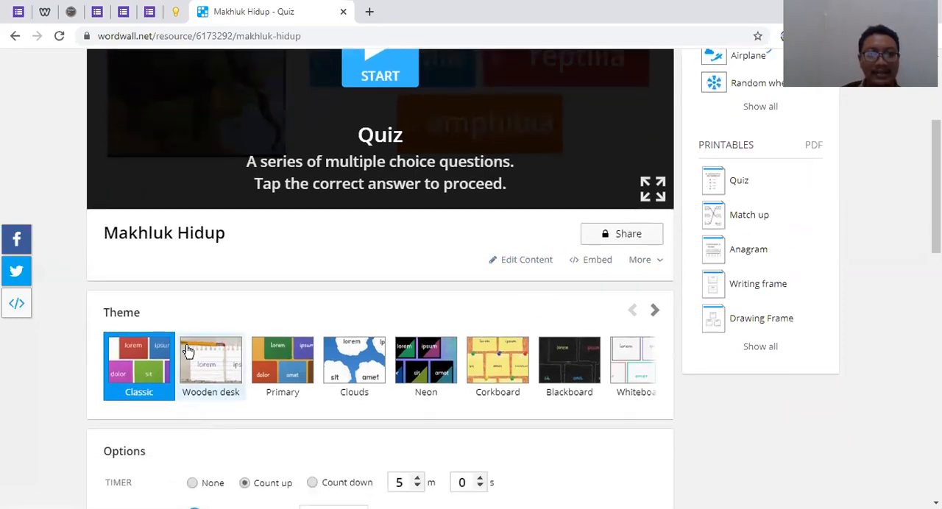
scroll(237, 310, "up", 1)
scroll(434, 189, "up", 1)
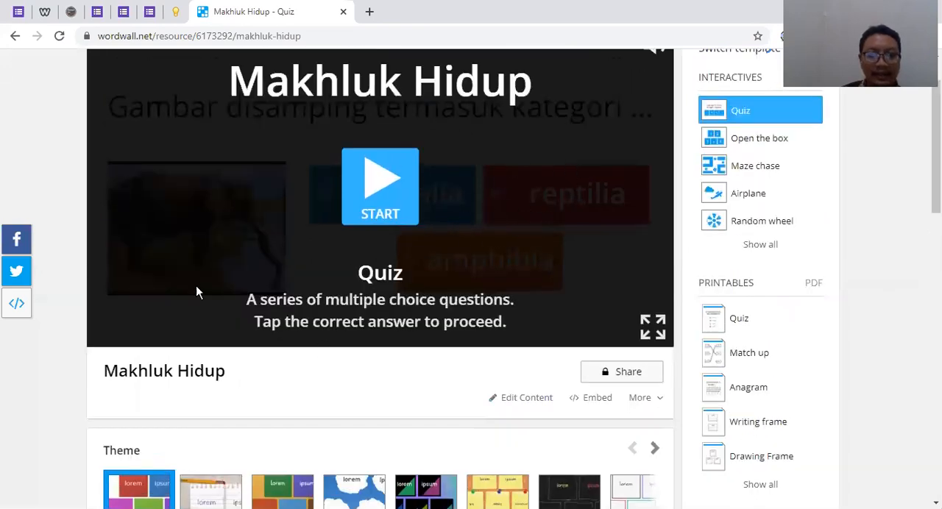
scroll(375, 372, "down", 2)
left_click(350, 370)
scroll(350, 369, "up", 3)
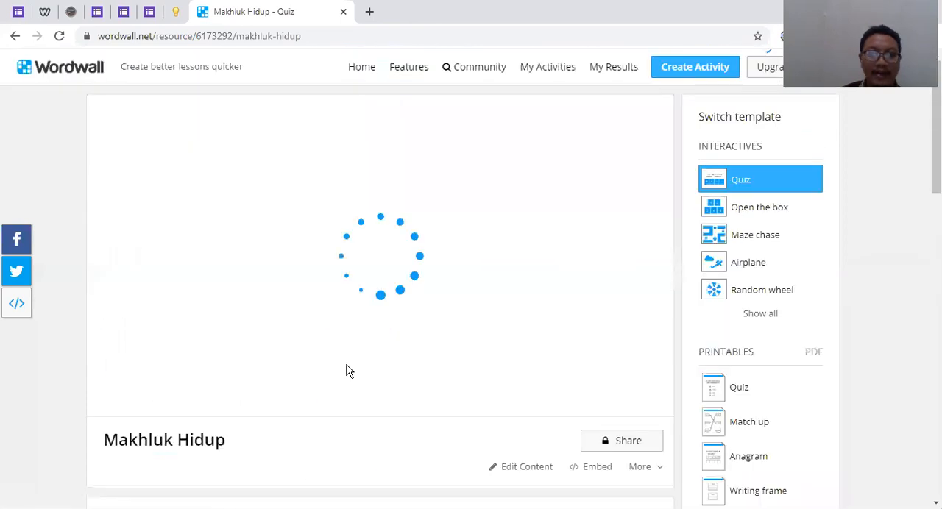
Try the quiz in the Clouds theme by answering question 1 with mamalia, and reset it to its start screen
scroll(341, 327, "down", 4)
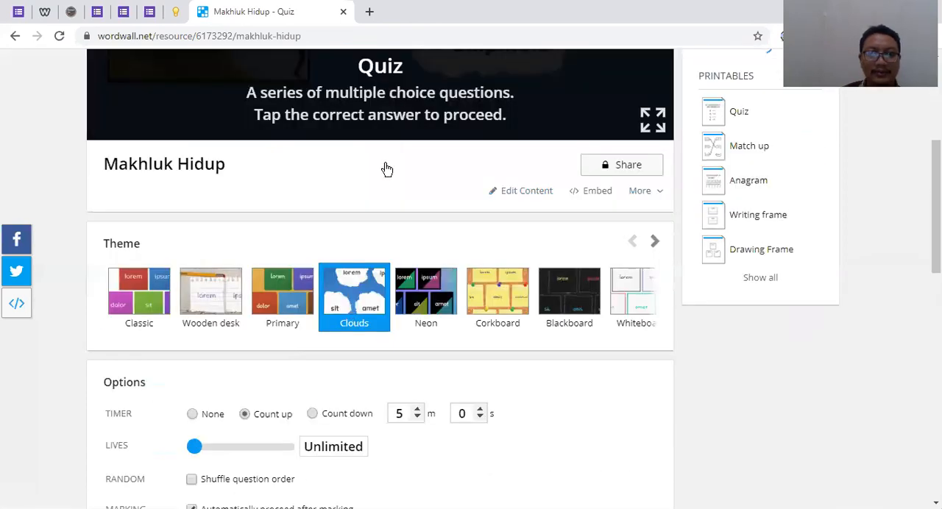
scroll(420, 225, "up", 3)
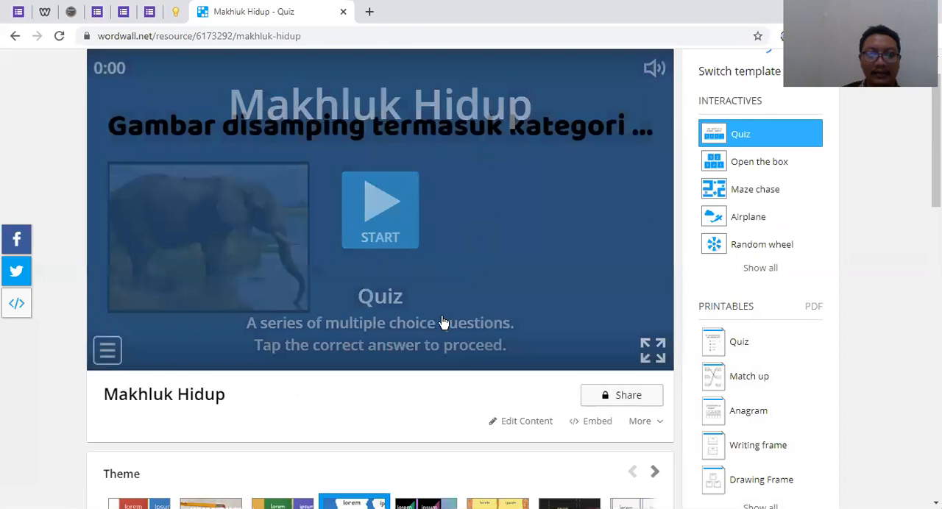
left_click(397, 206)
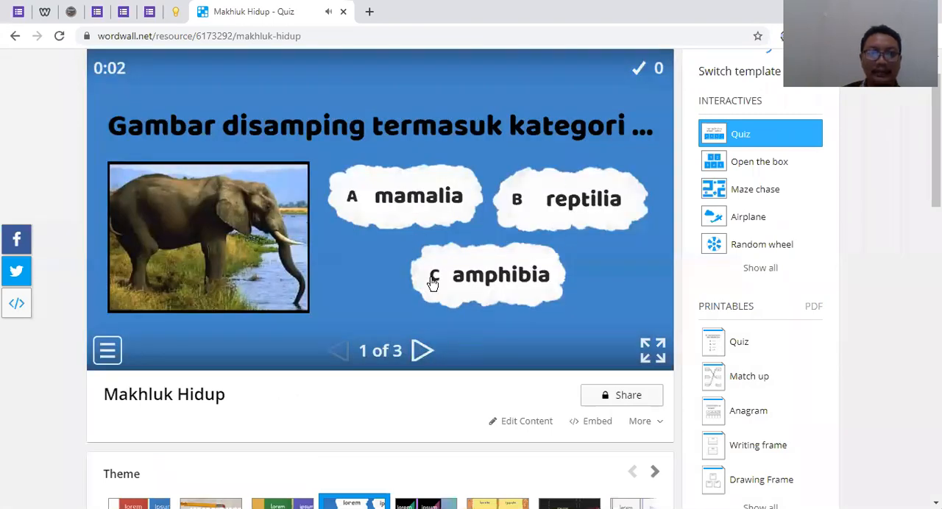
left_click(362, 206)
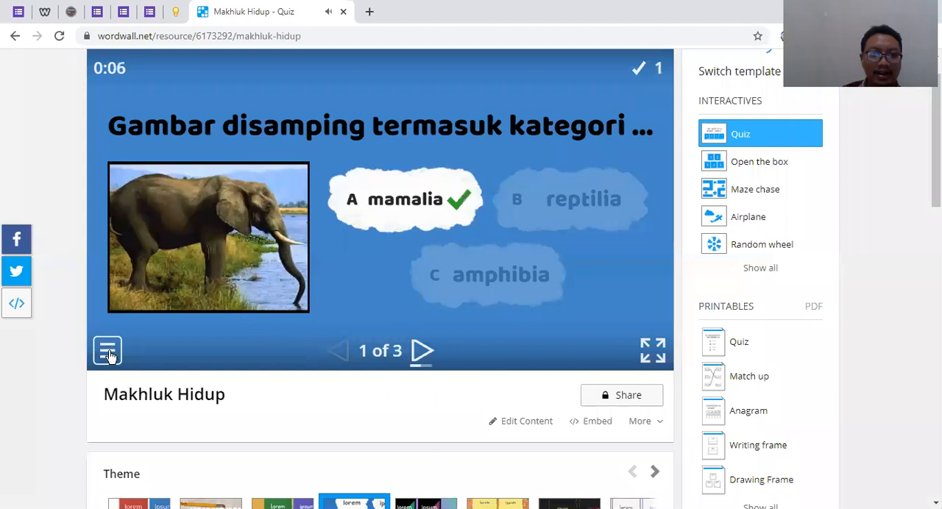
left_click(108, 352)
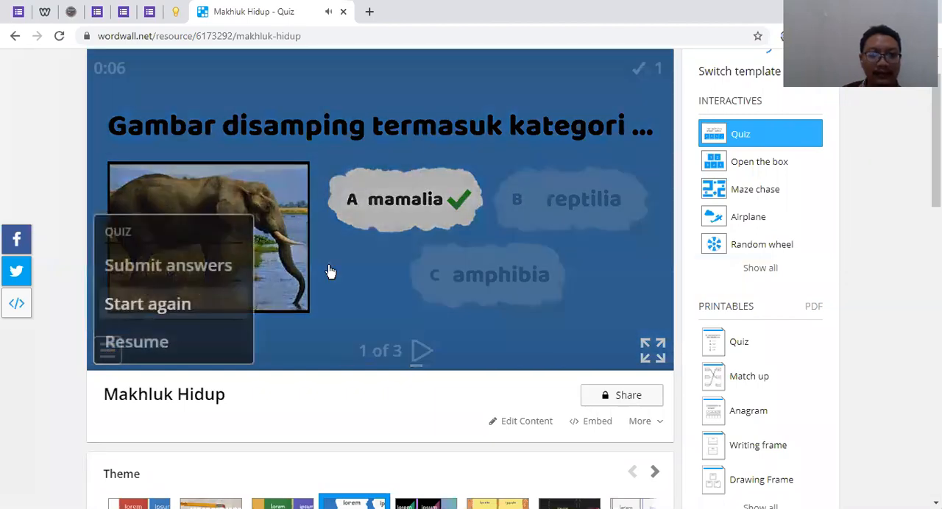
scroll(432, 284, "down", 3)
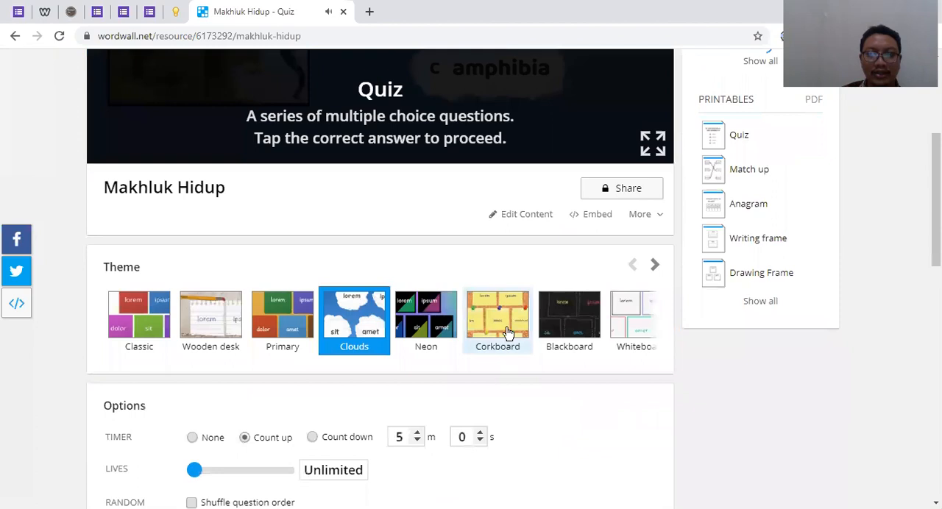
Apply the Space theme to the Makhluk Hidup quiz
left_click(655, 265)
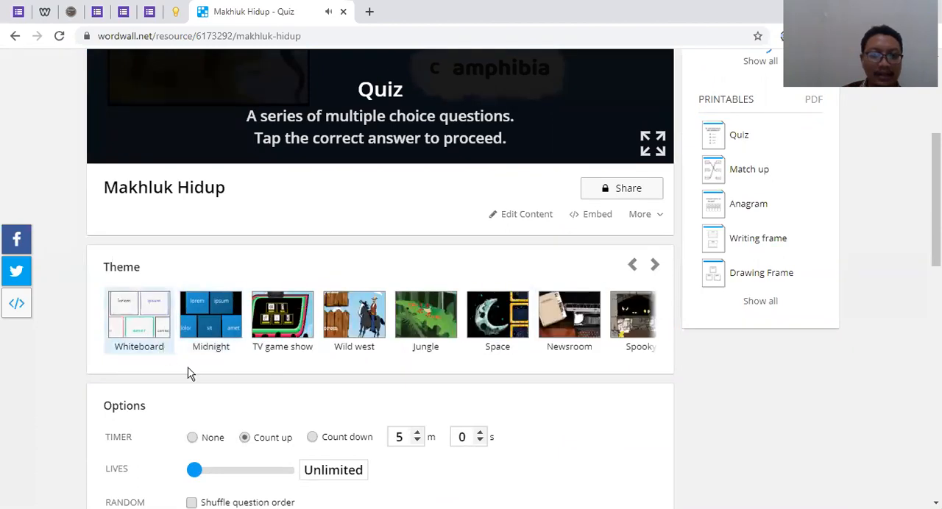
left_click(508, 317)
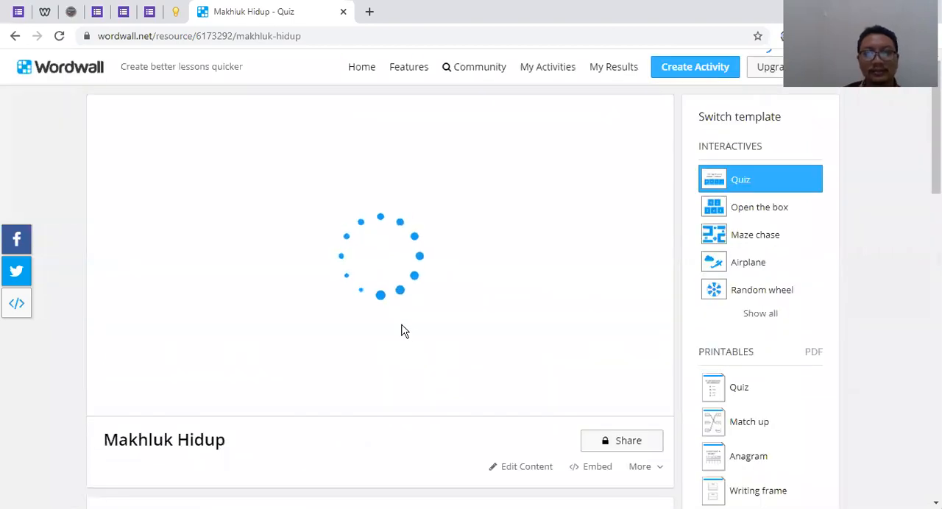
scroll(370, 325, "down", 2)
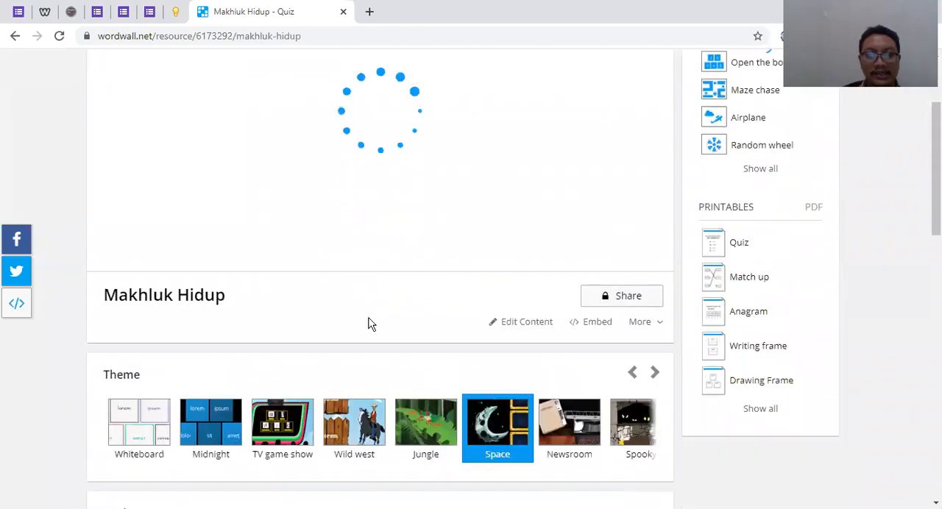
scroll(370, 331, "down", 1)
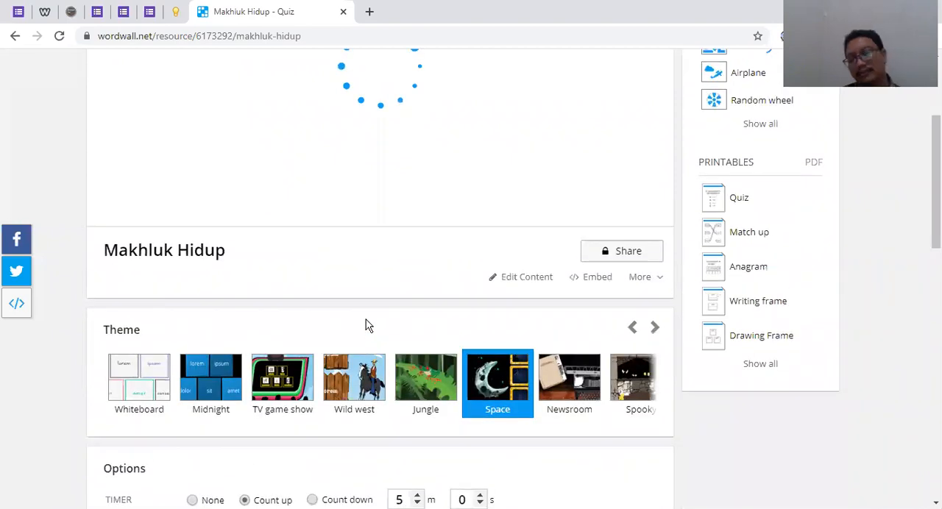
Browse the available visual themes for the quiz, from Classic through Spooky
scroll(366, 326, "up", 3)
scroll(366, 326, "down", 2)
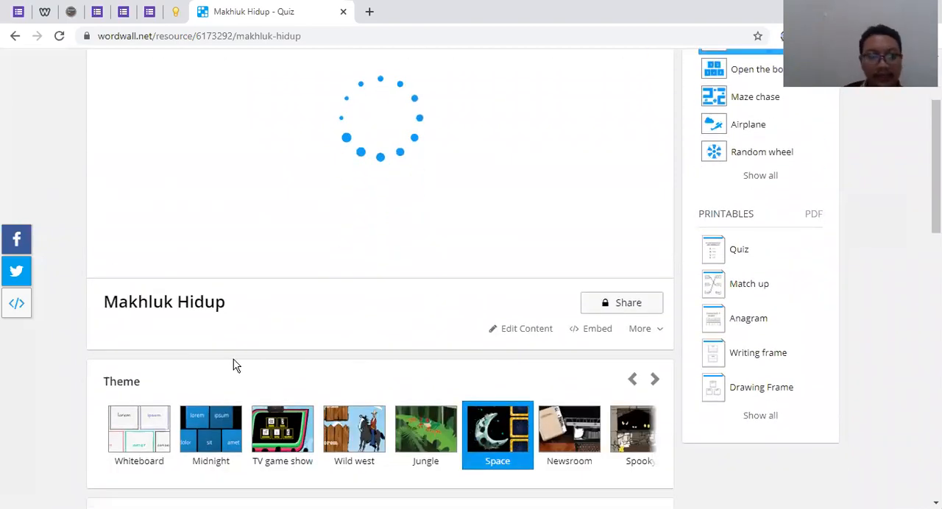
left_click(633, 381)
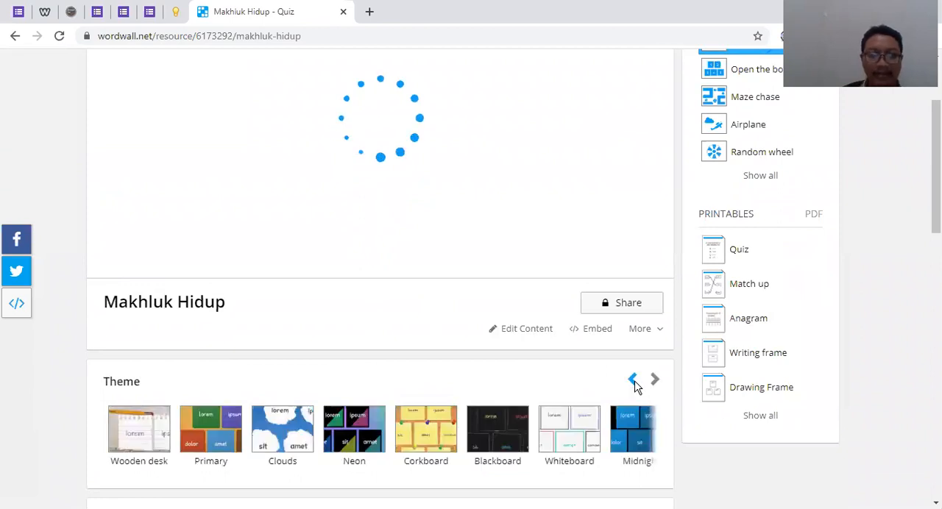
left_click(633, 381)
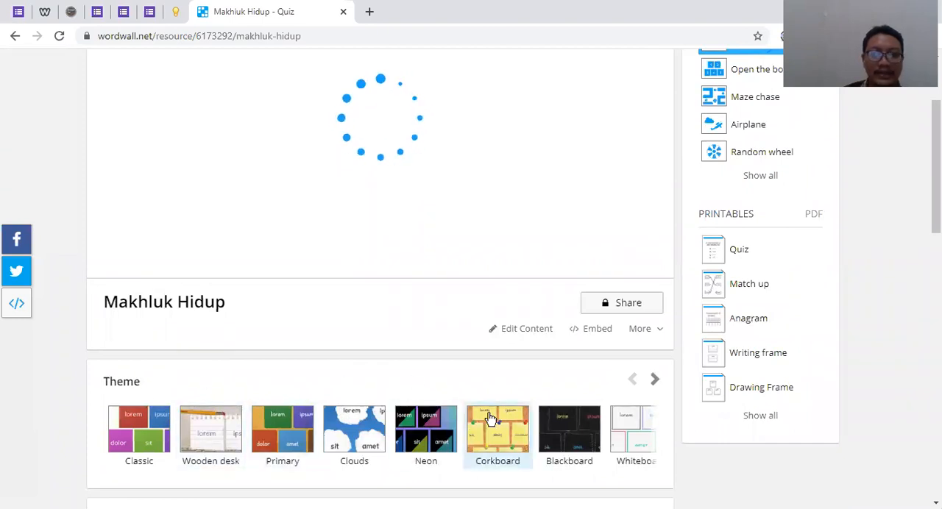
scroll(491, 418, "down", 1)
left_click(654, 313)
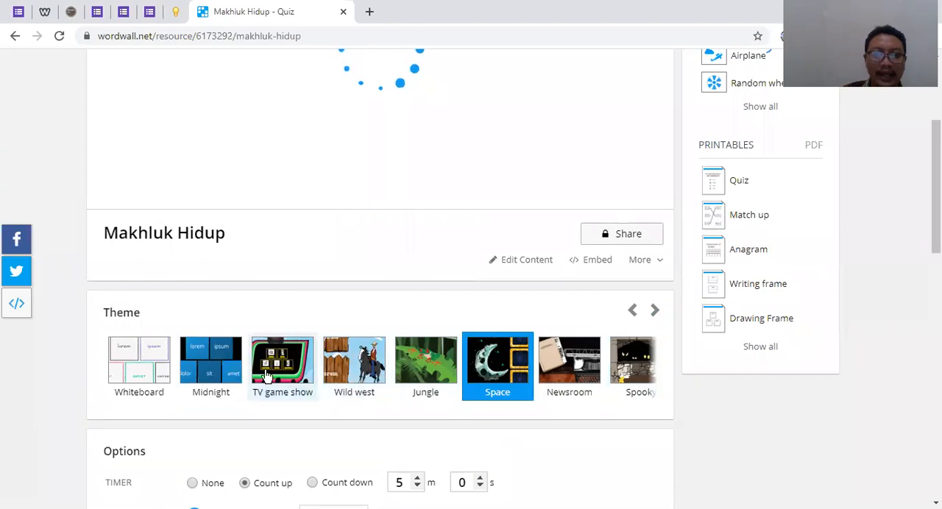
left_click(632, 312)
left_click(631, 312)
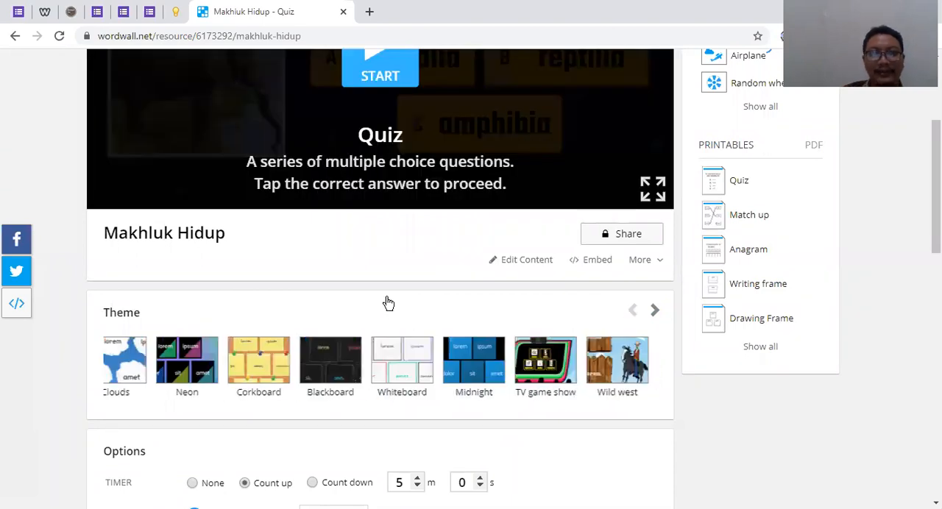
Try the quiz in the Space theme, answering mamalia, then ayam, komodo and ular, and reset it to its start screen
scroll(390, 260, "up", 3)
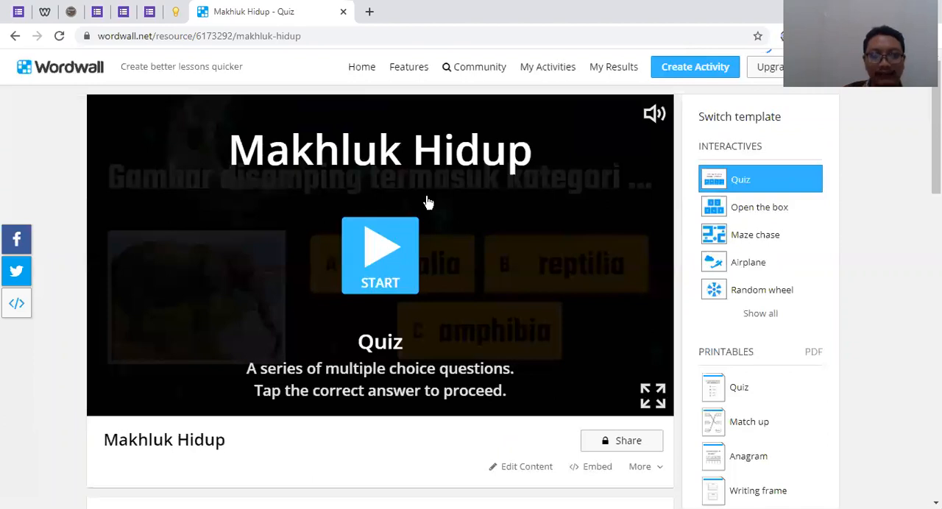
left_click(377, 251)
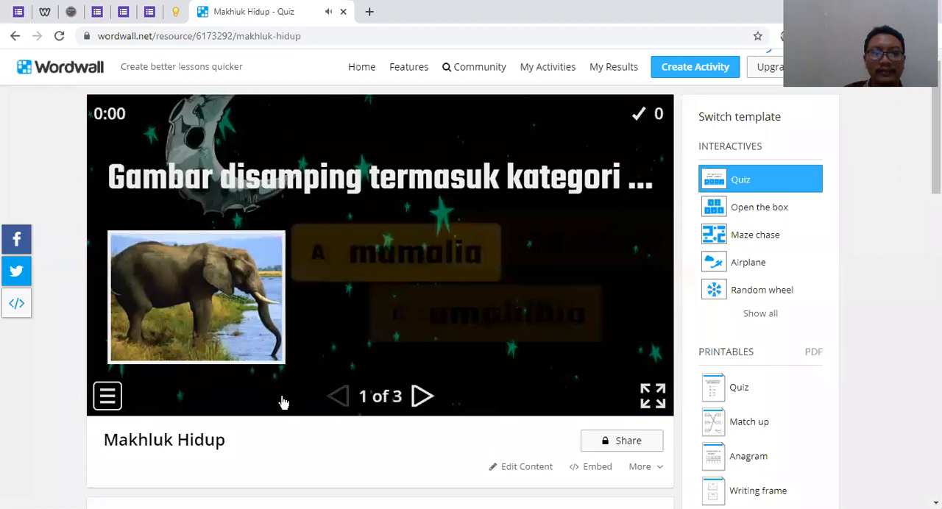
left_click(425, 284)
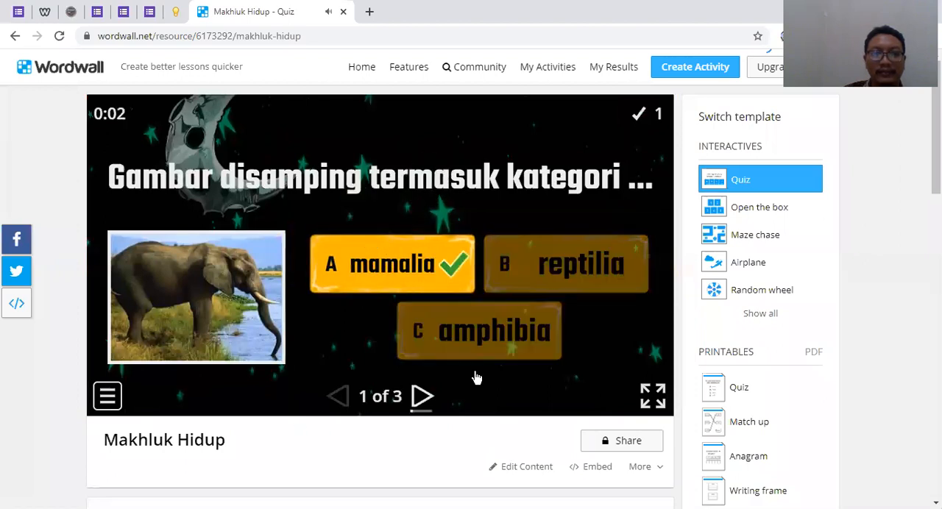
left_click(422, 396)
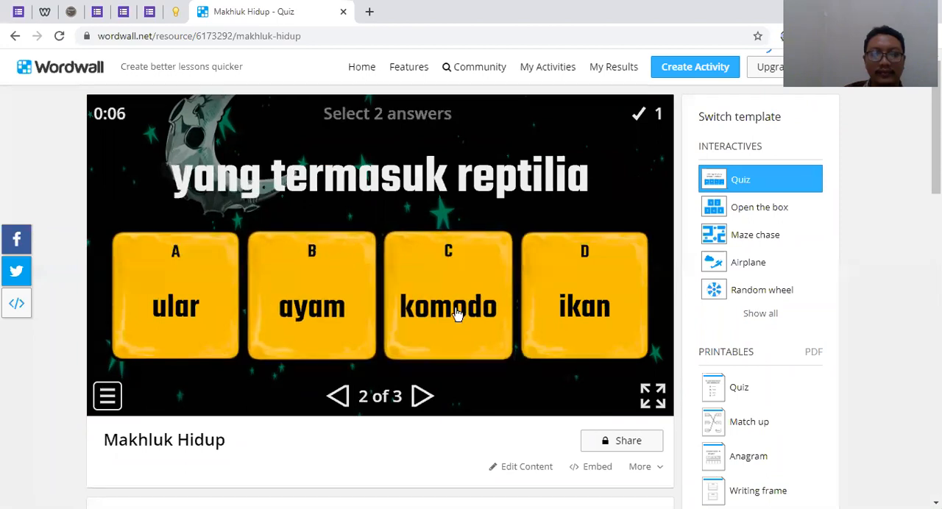
left_click(312, 309)
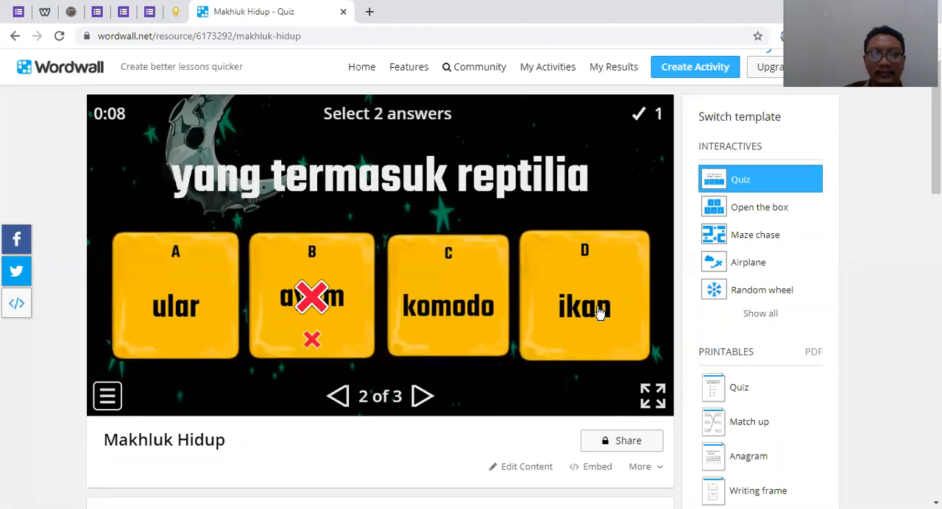
left_click(457, 324)
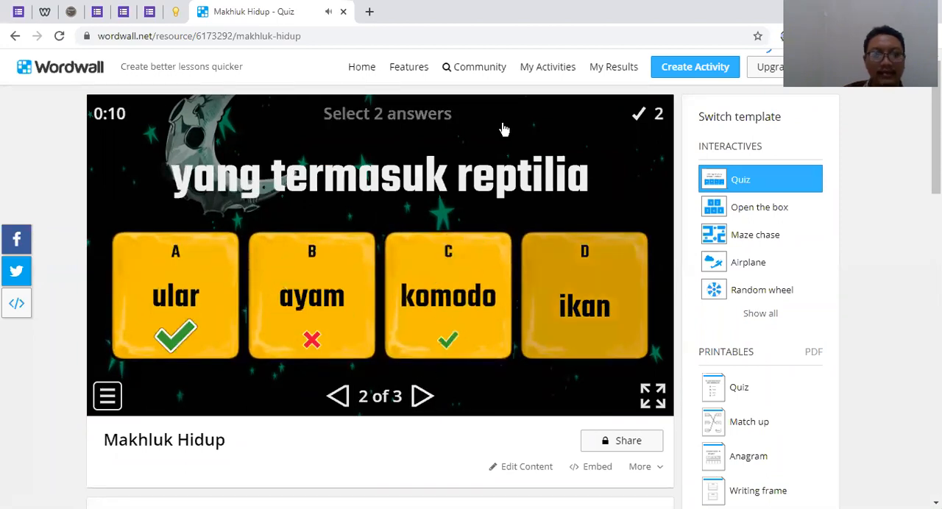
left_click(107, 396)
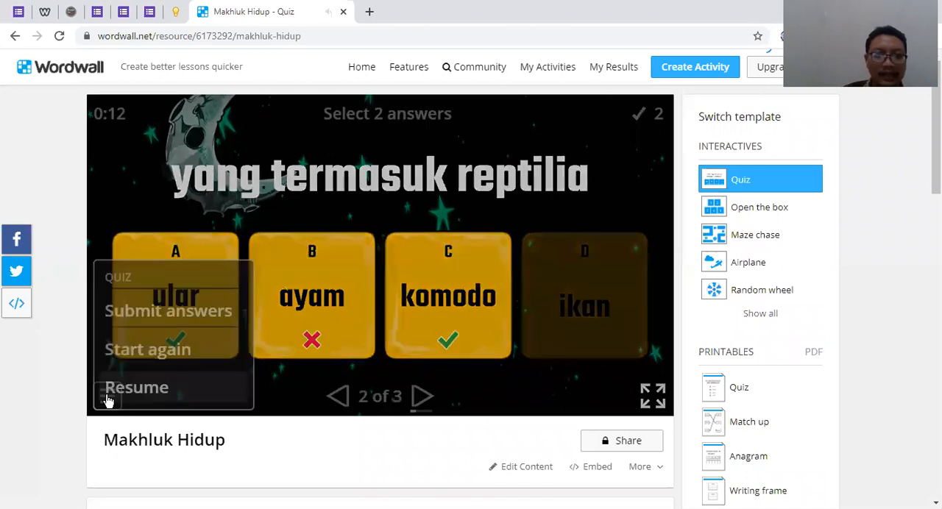
left_click(138, 364)
Apply the Neon theme to the Makhluk Hidup quiz
scroll(480, 333, "down", 1)
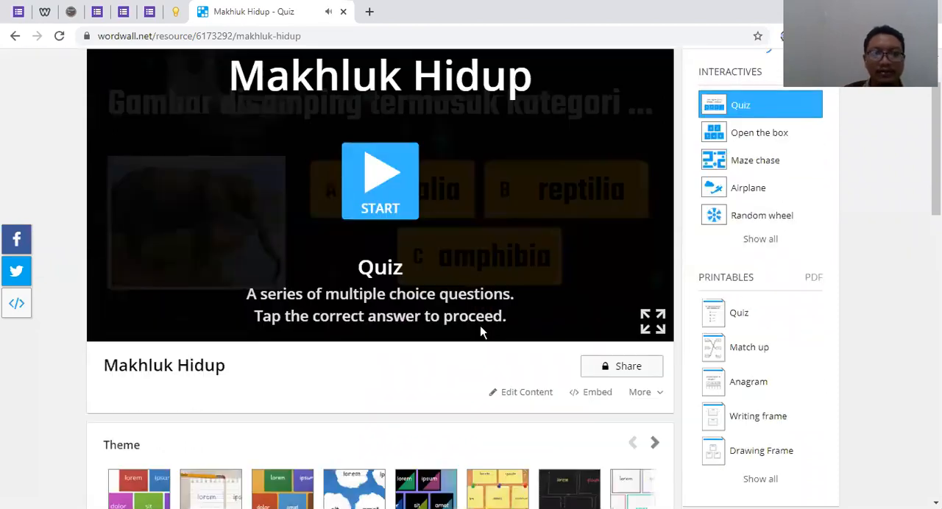
scroll(524, 349, "down", 2)
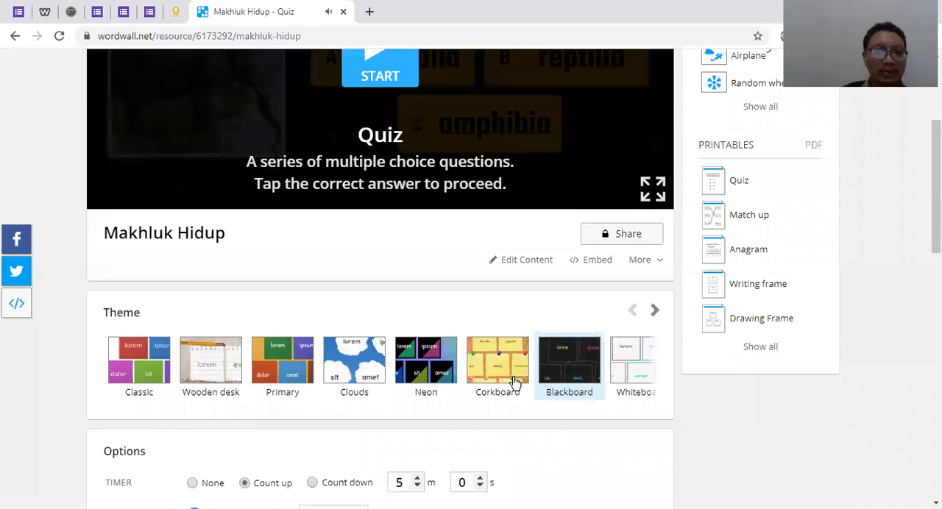
left_click(516, 382)
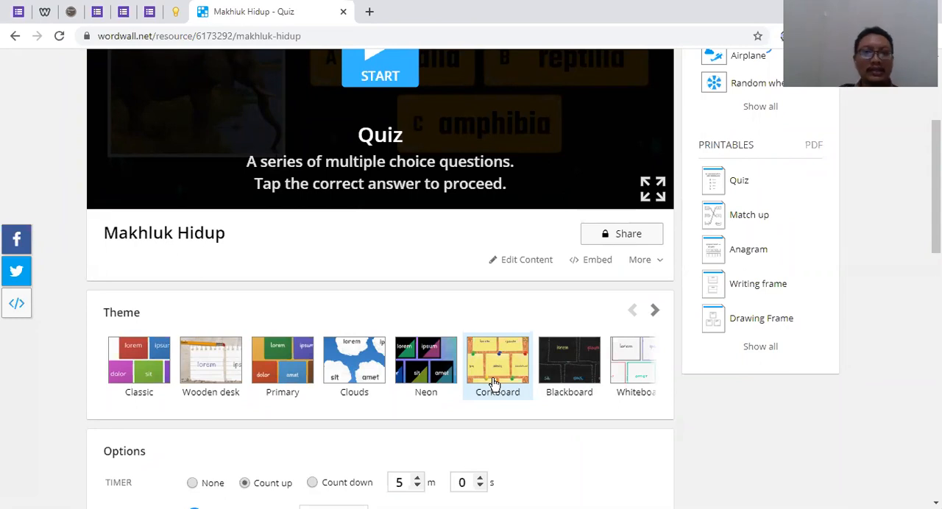
scroll(446, 282, "up", 2)
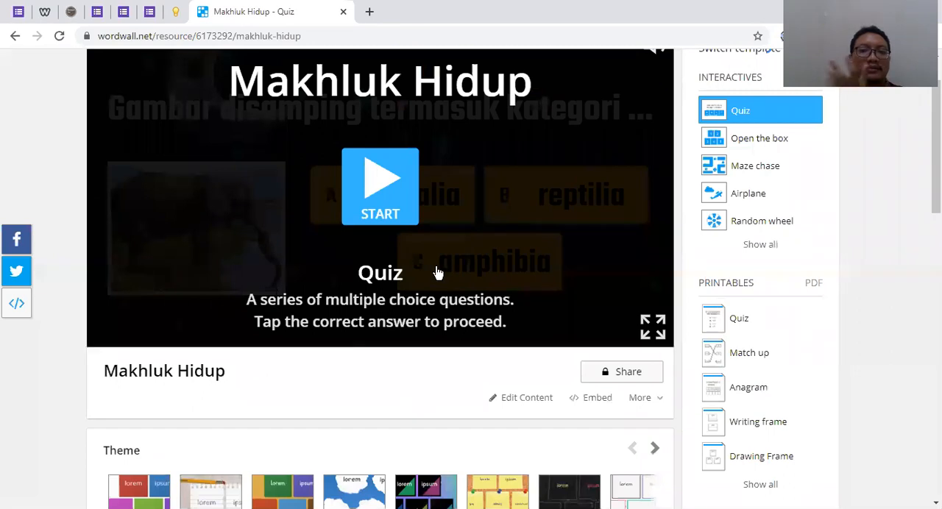
scroll(436, 283, "down", 3)
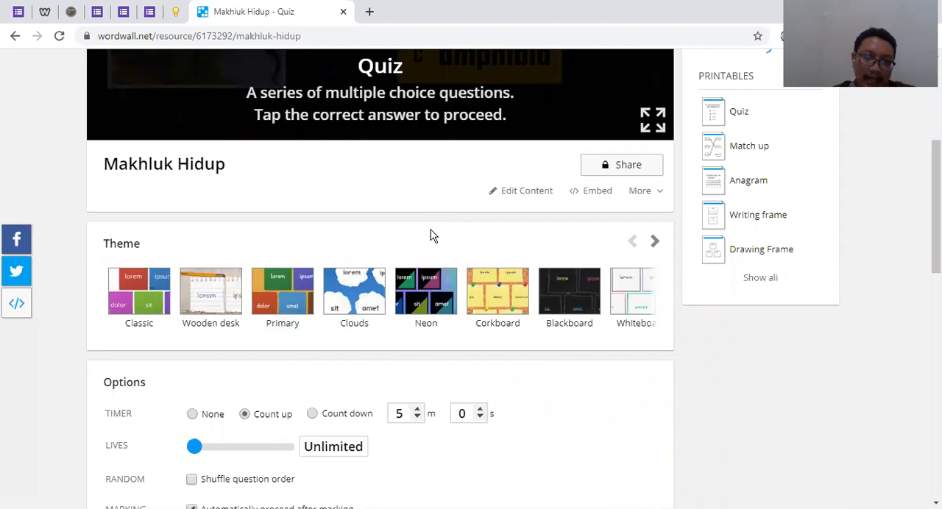
left_click(418, 308)
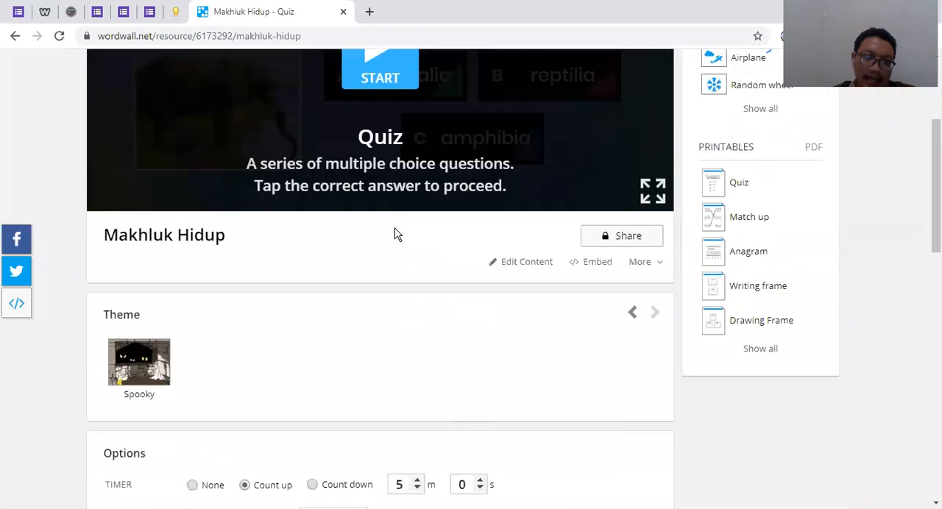
Try the quiz in the Neon theme by answering question 1 with amphibia, and reset it to its start screen
left_click(383, 178)
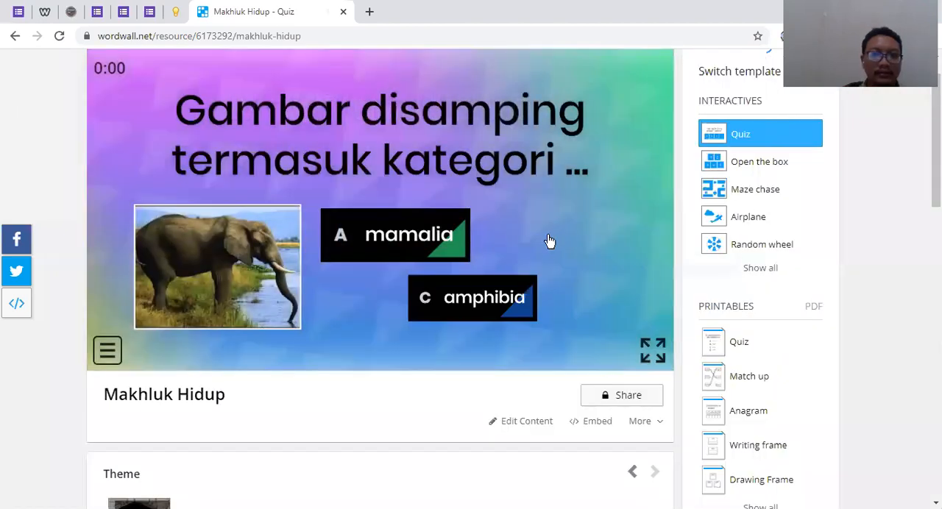
left_click(106, 353)
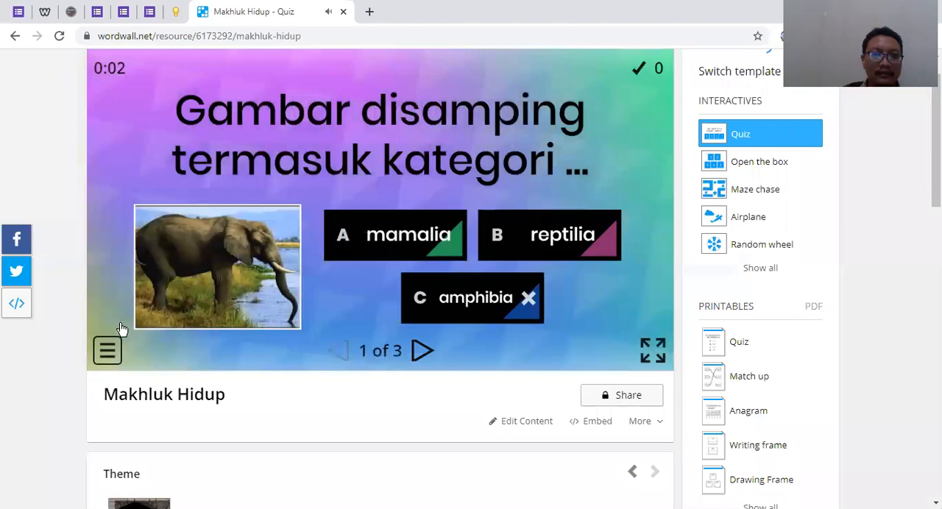
left_click(126, 307)
Review the available themes and the quiz's timer, lives, random, marking and end-of-game options
scroll(358, 326, "down", 3)
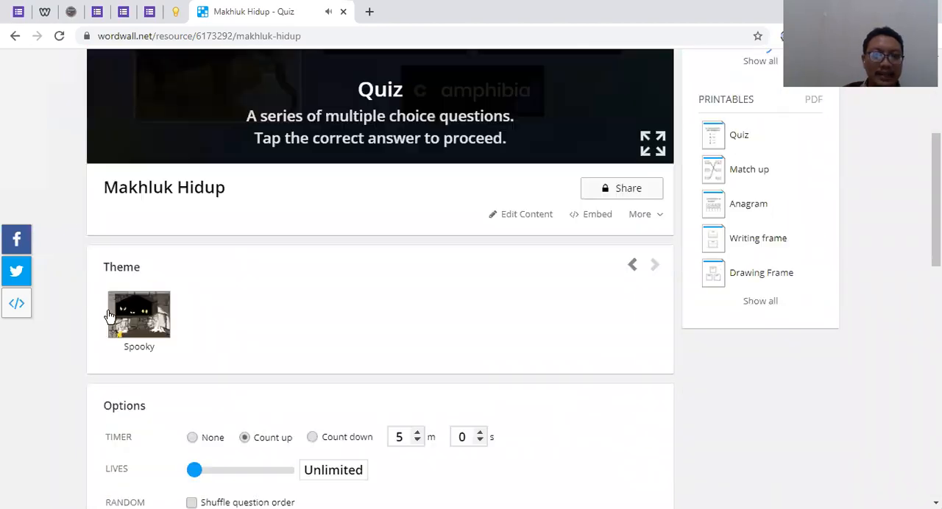
left_click(632, 265)
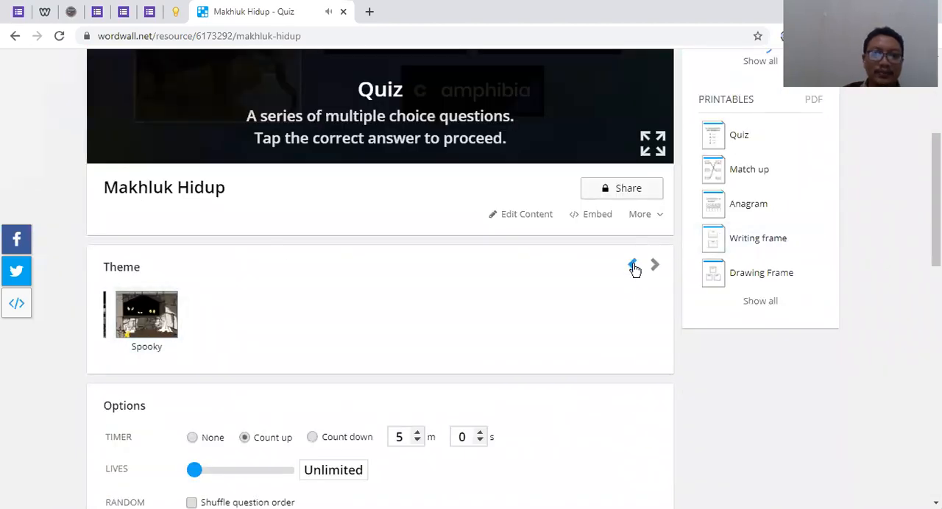
left_click(633, 266)
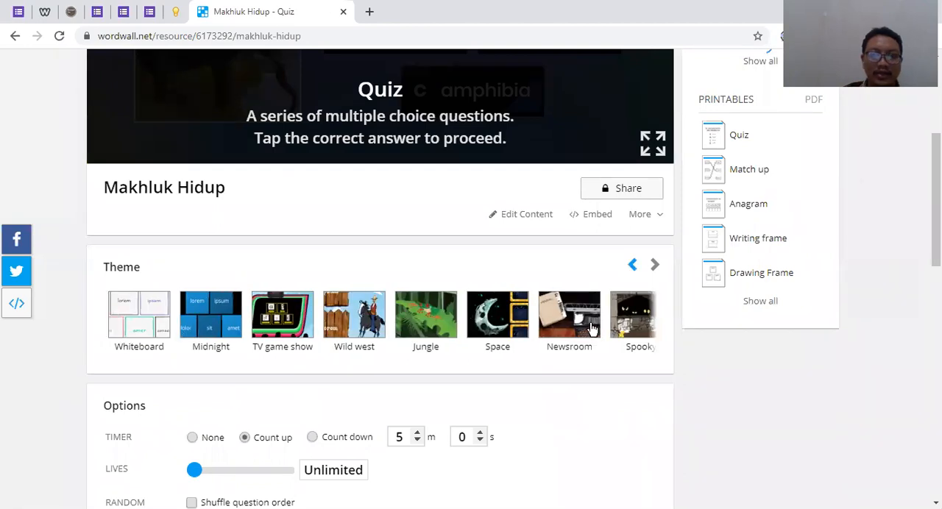
left_click(633, 265)
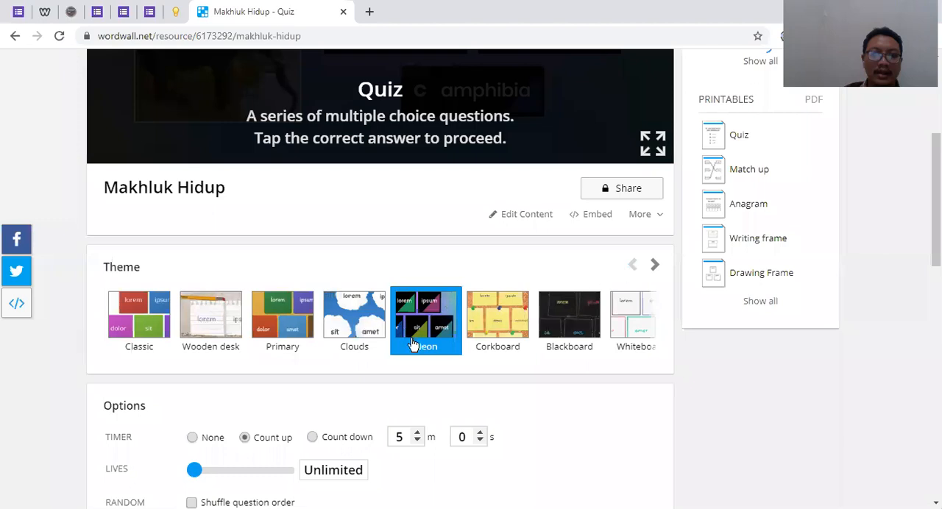
scroll(412, 351, "up", 3)
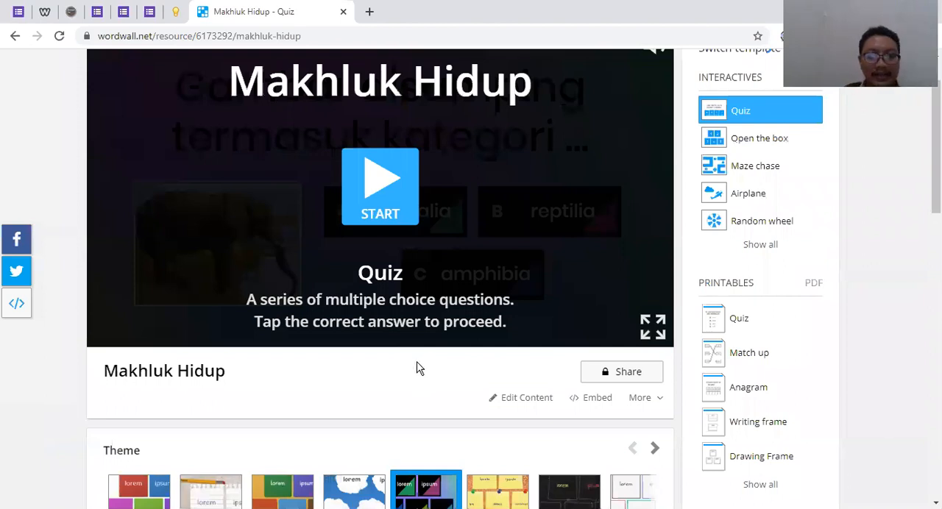
scroll(421, 368, "down", 5)
scroll(417, 368, "up", 4)
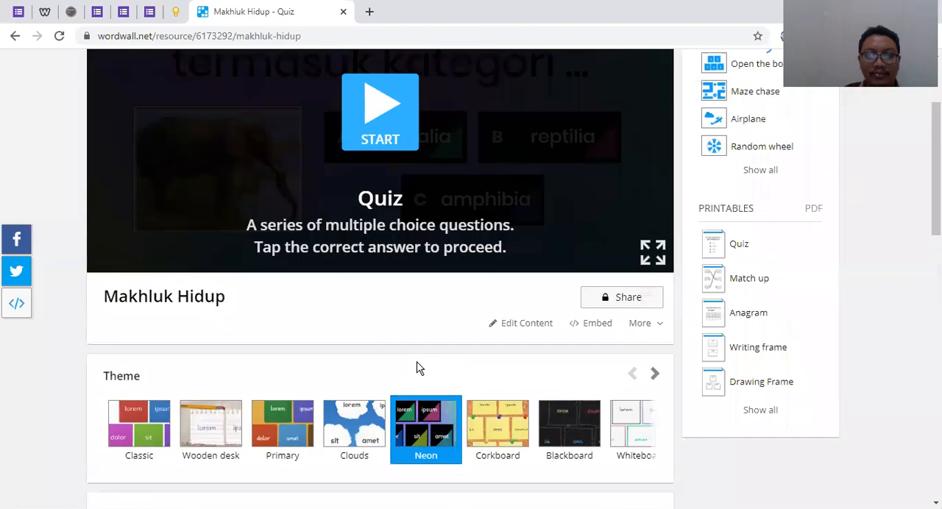
scroll(417, 360, "up", 2)
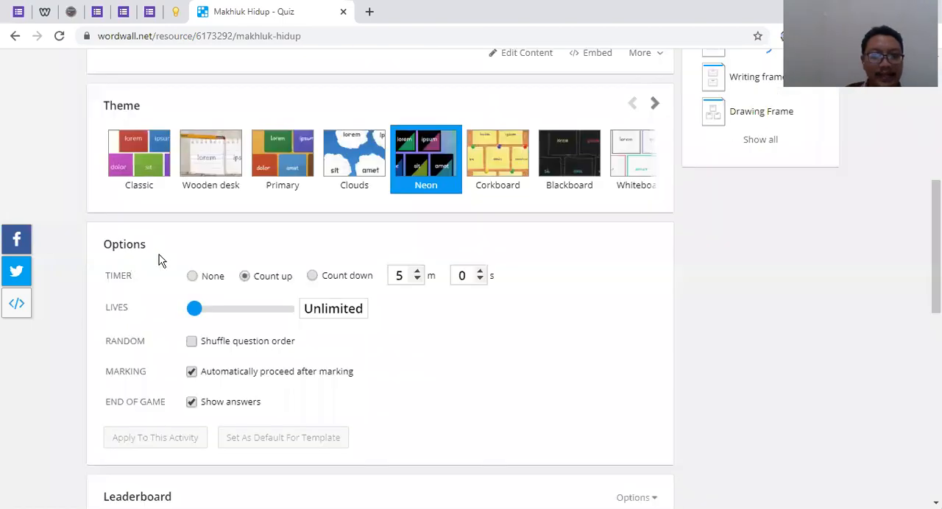
scroll(382, 334, "down", 1)
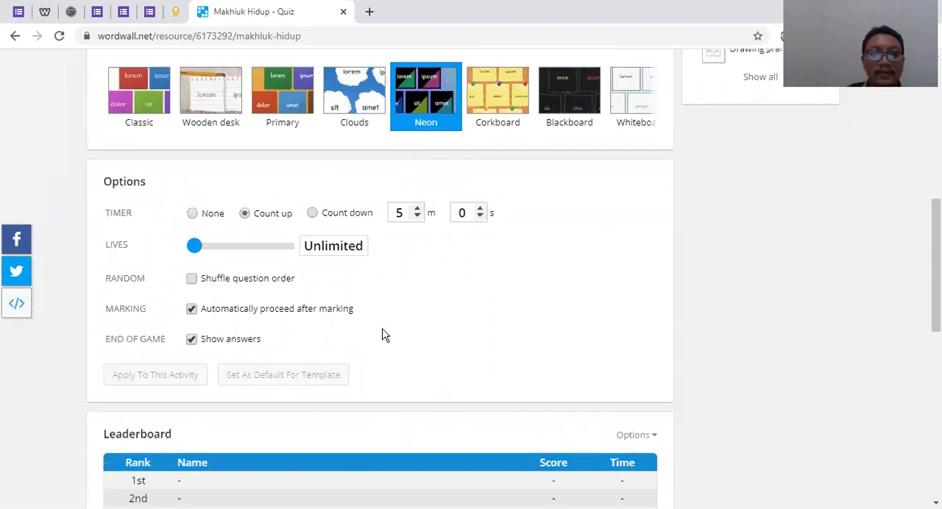
scroll(382, 335, "down", 2)
scroll(563, 120, "up", 2)
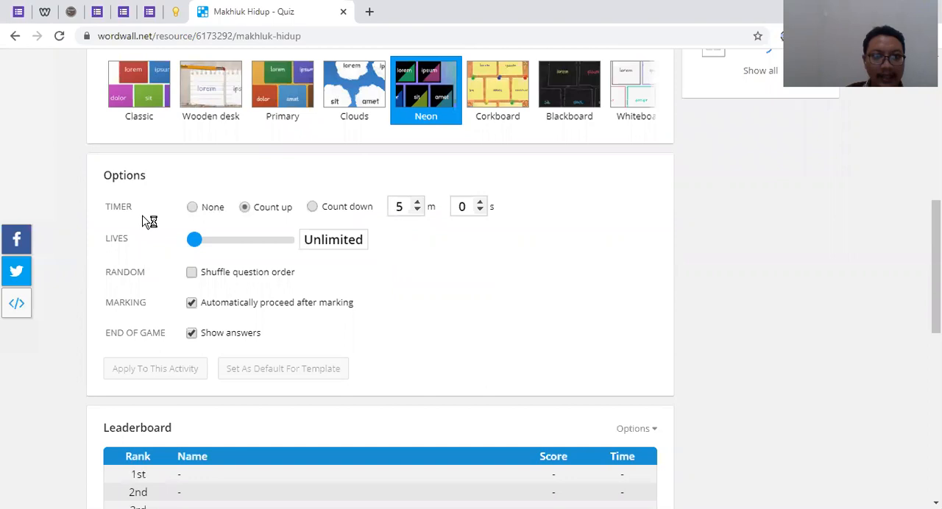
scroll(168, 231, "up", 3)
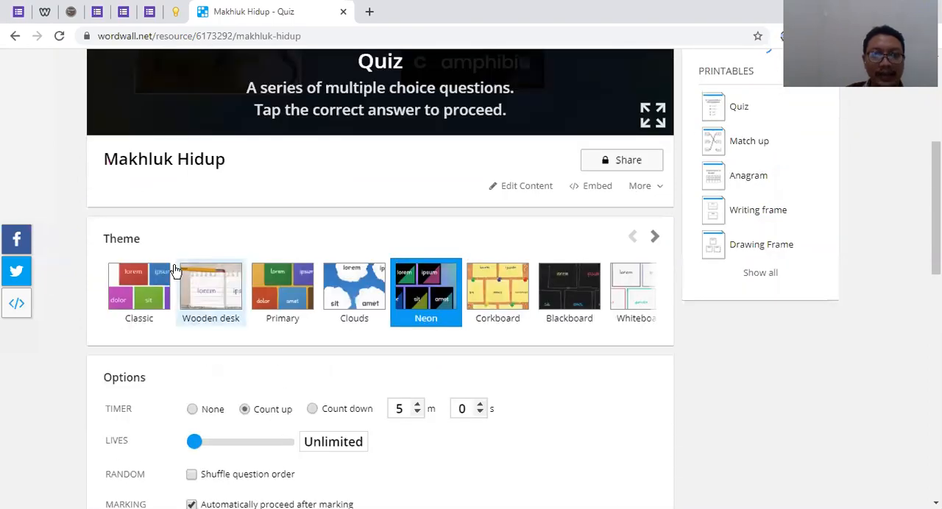
scroll(637, 328, "up", 4)
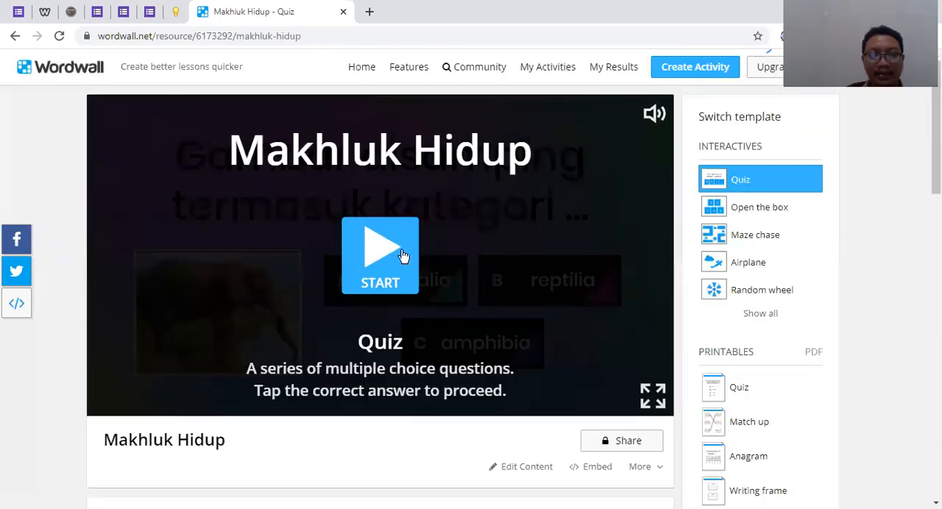
Set the quiz timer to count down from 2 minutes 0 seconds
scroll(437, 246, "down", 3)
scroll(419, 247, "down", 4)
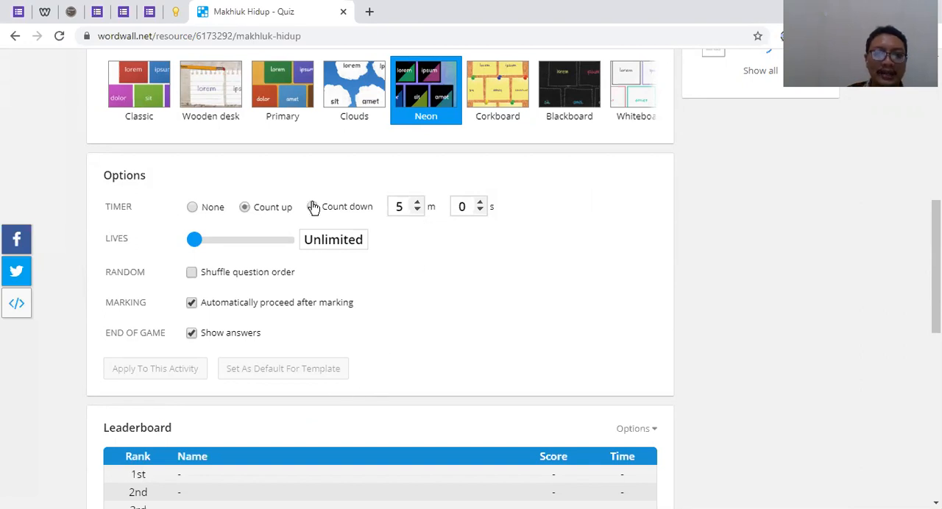
scroll(351, 301, "up", 3)
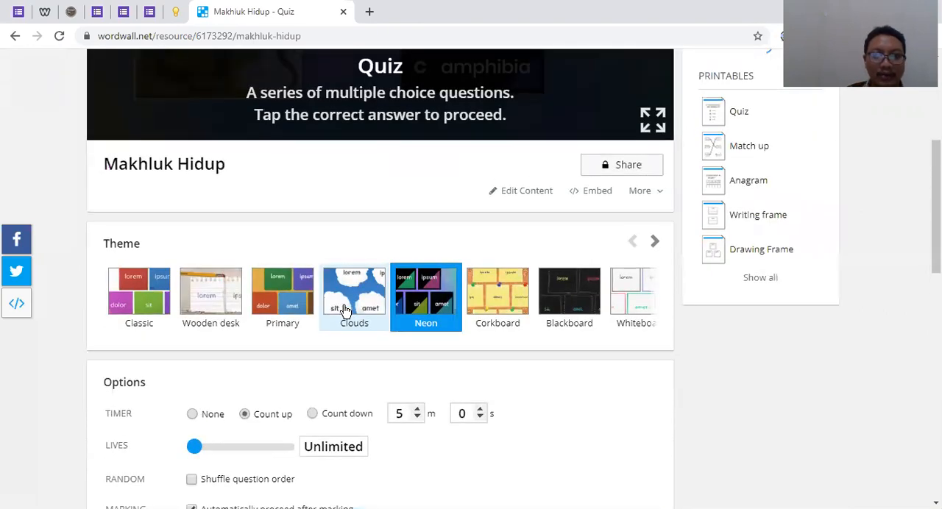
scroll(351, 227, "down", 3)
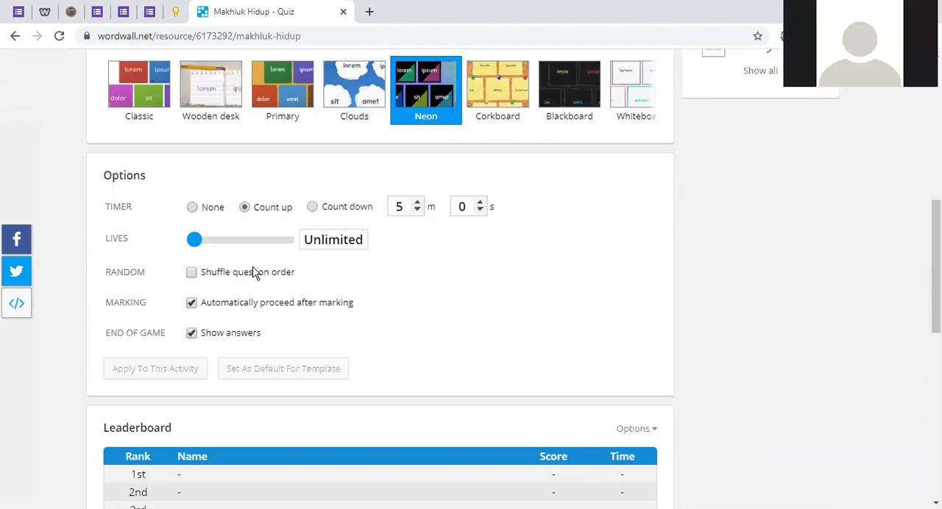
left_click(193, 207)
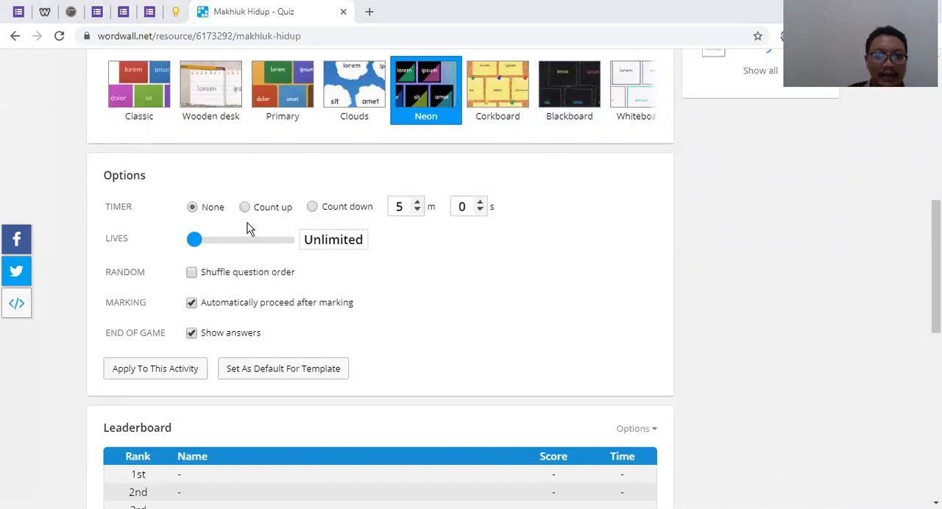
double_click(418, 212)
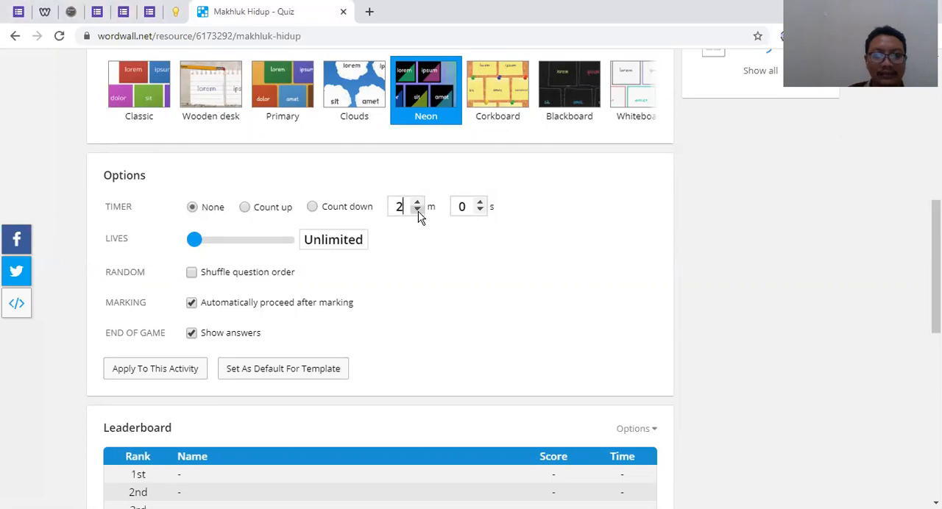
left_click(313, 210)
left_click(246, 209)
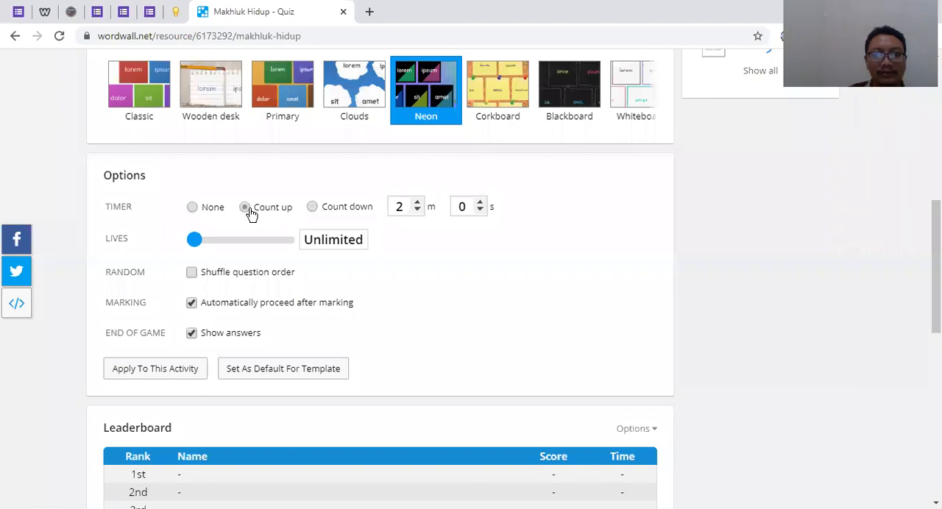
left_click(312, 211)
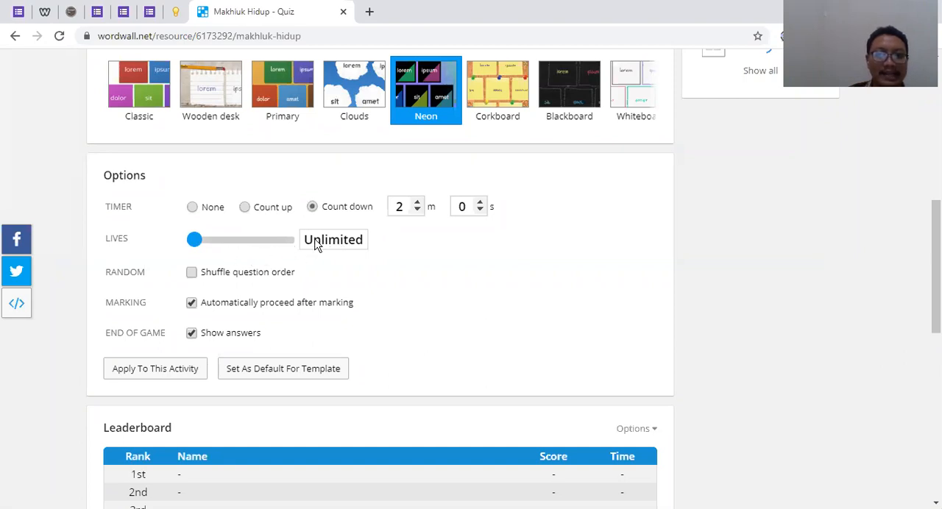
Try a limit of 2 lives, return it to Unlimited, and turn on shuffling of the question order
left_click_drag(195, 243, 208, 248)
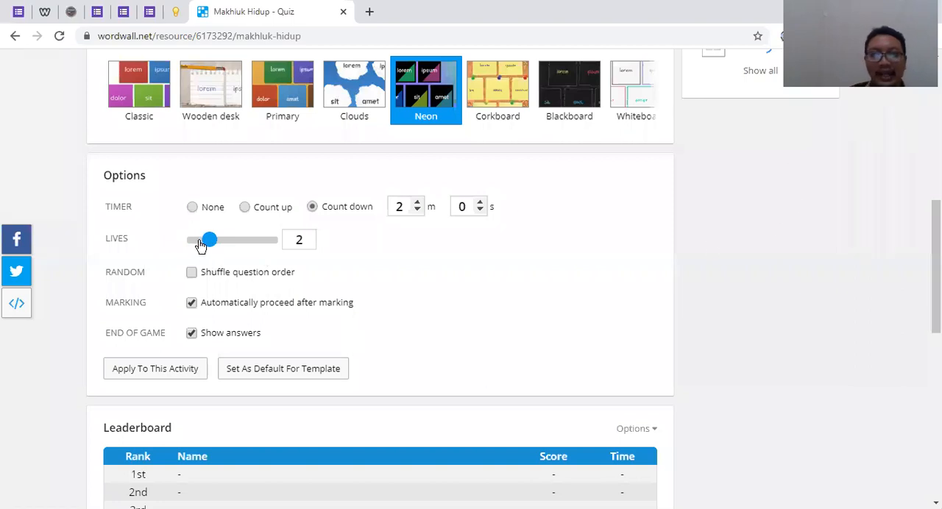
left_click_drag(210, 243, 171, 243)
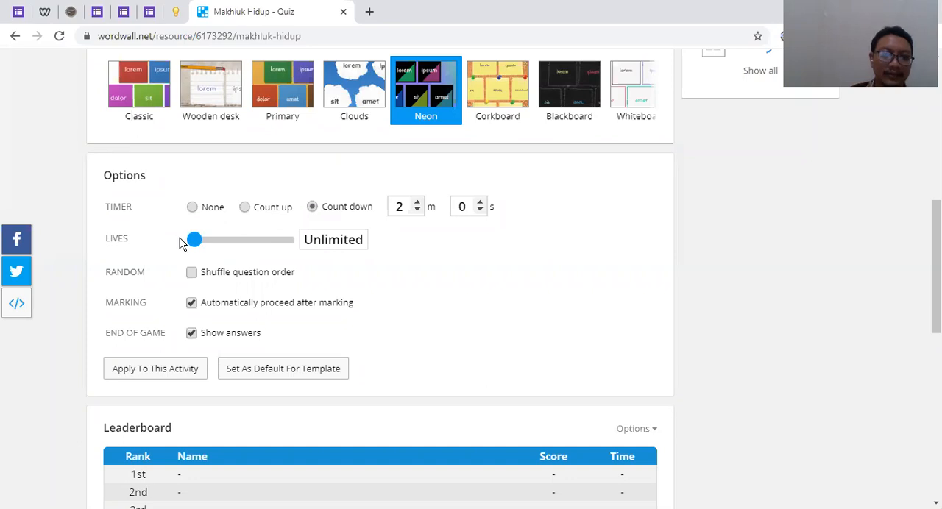
left_click(191, 273)
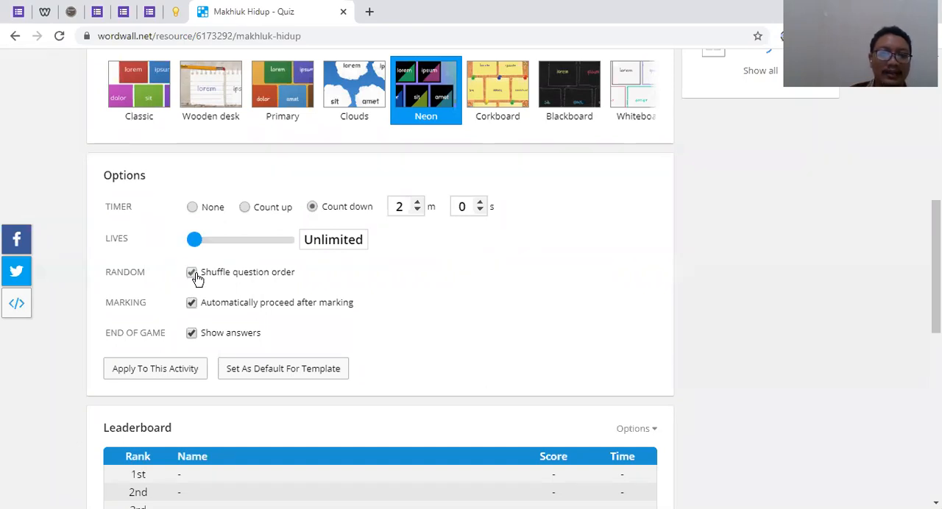
scroll(193, 278, "up", 5)
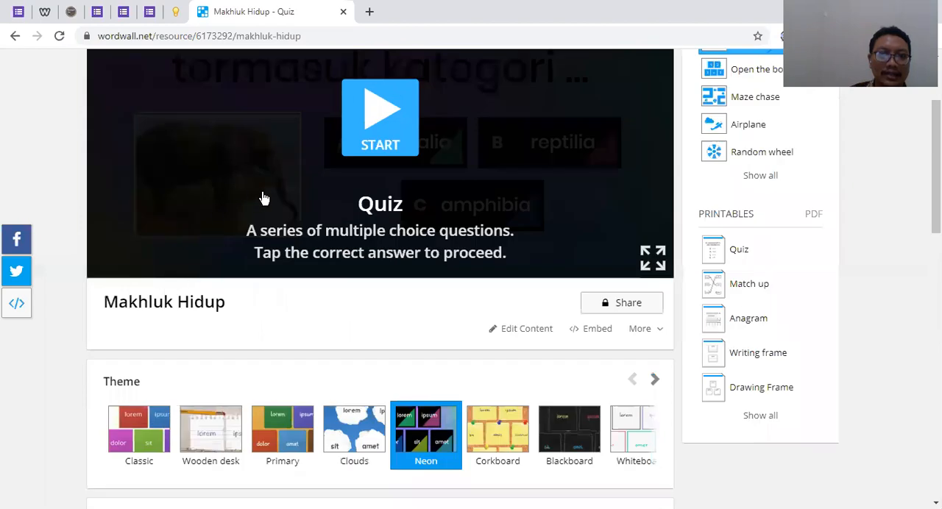
scroll(273, 322, "down", 4)
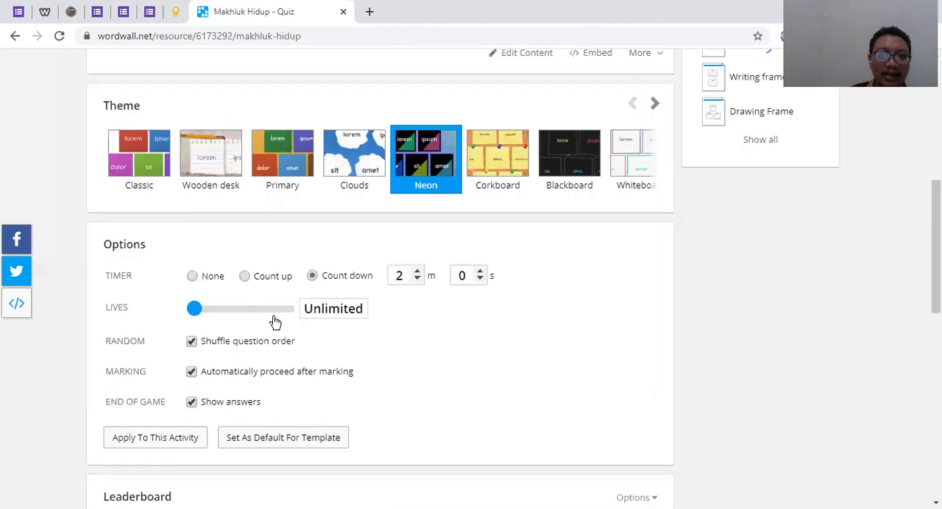
left_click(191, 341)
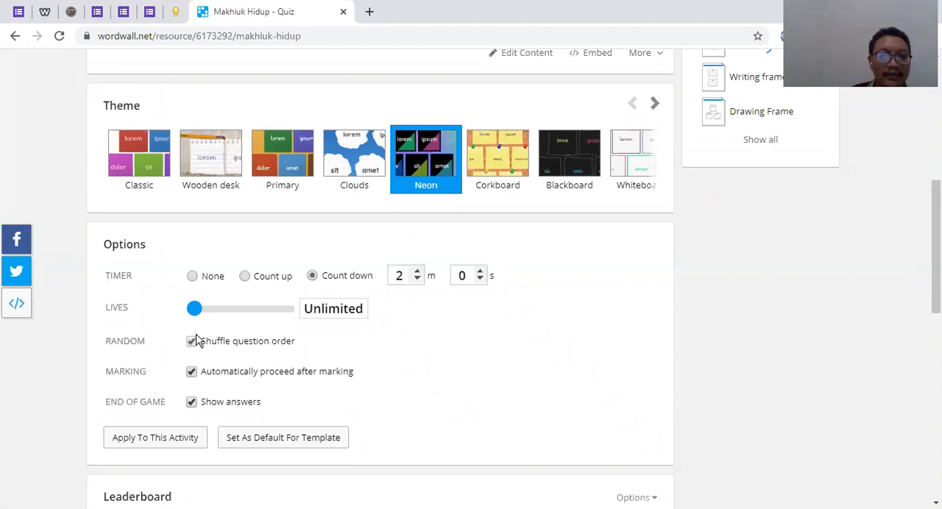
left_click(192, 373)
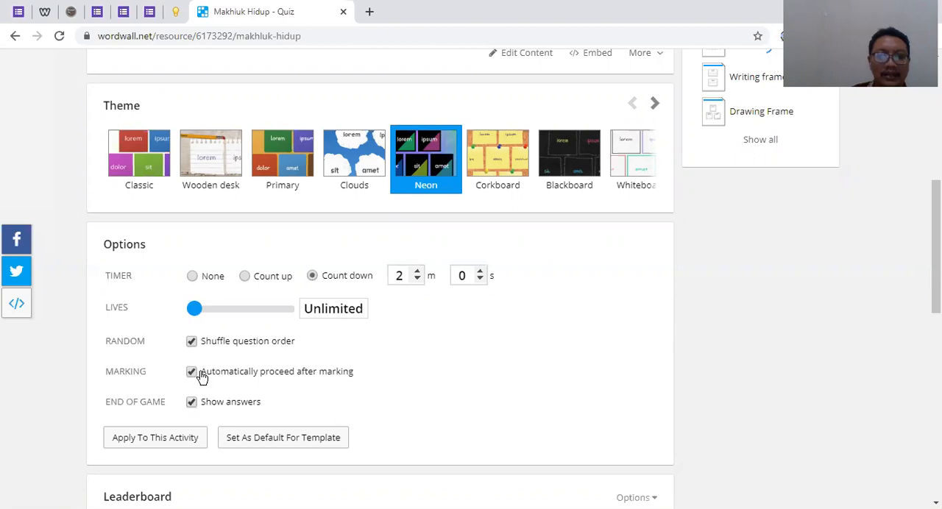
Apply the changed timer and question-order options to this activity
scroll(313, 370, "down", 1)
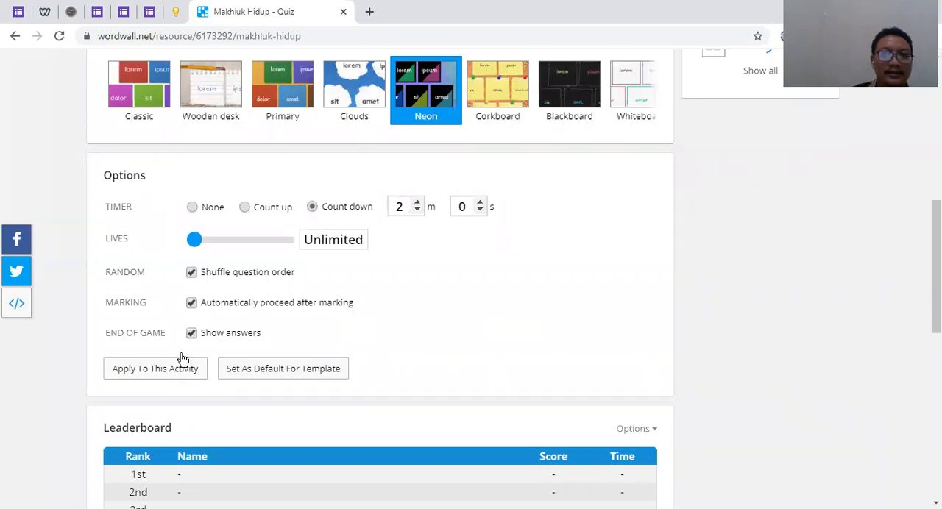
scroll(585, 316, "up", 4)
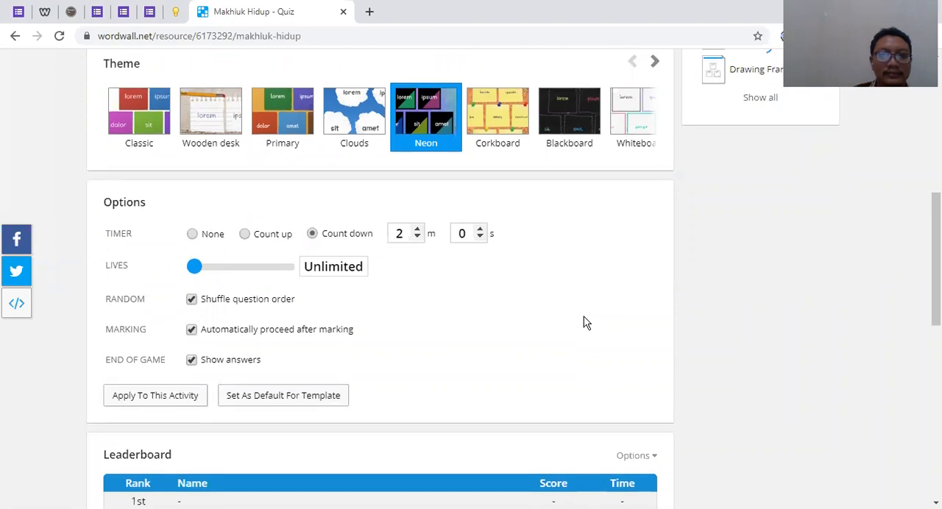
scroll(584, 316, "down", 6)
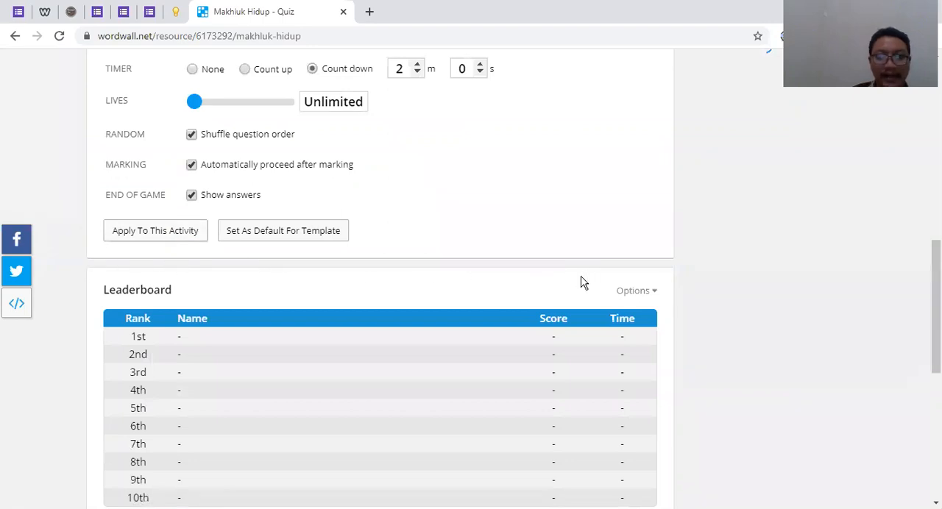
scroll(582, 278, "down", 2)
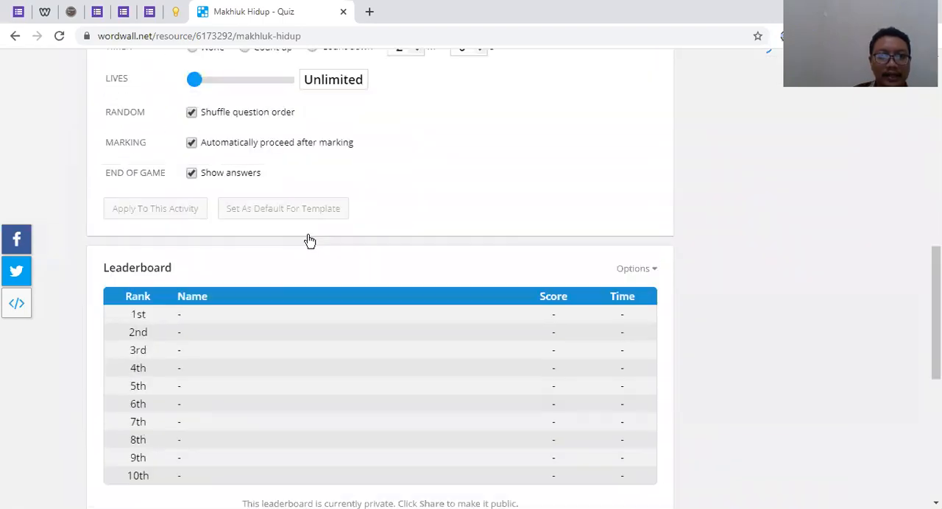
scroll(309, 240, "up", 7)
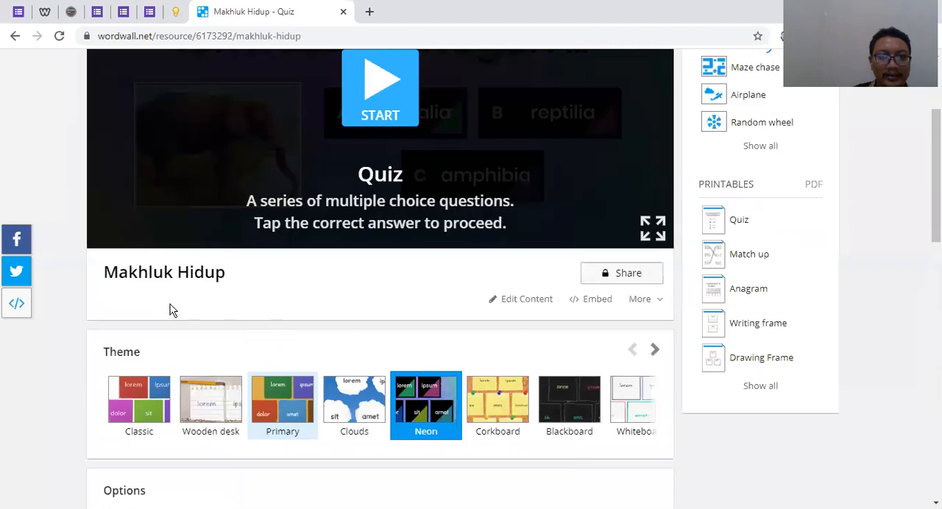
scroll(176, 315, "down", 5)
scroll(405, 290, "down", 1)
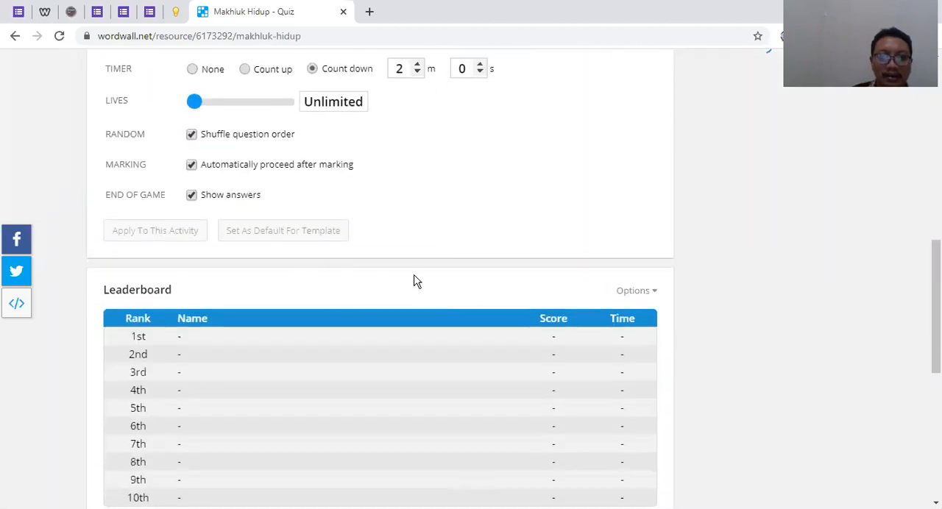
Open the leaderboard's options and try switching the leaderboard off and back on
scroll(647, 301, "down", 2)
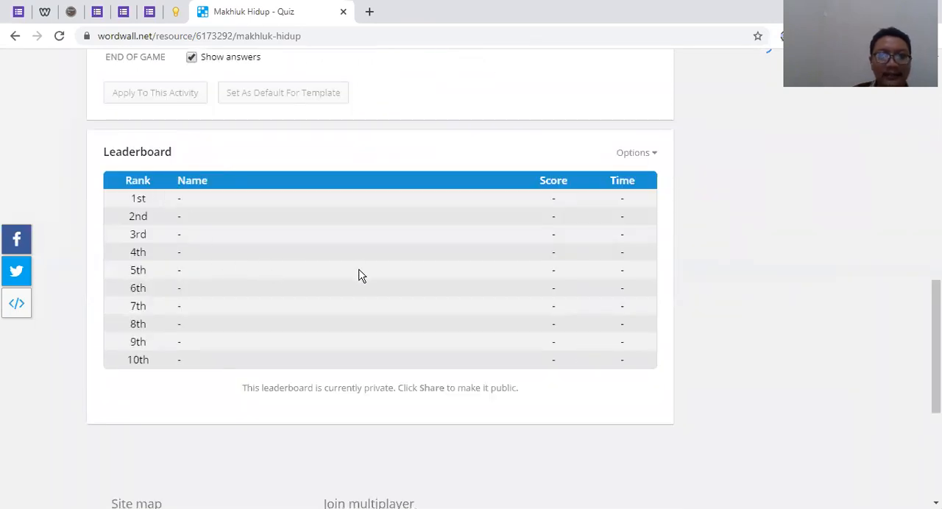
scroll(358, 275, "up", 8)
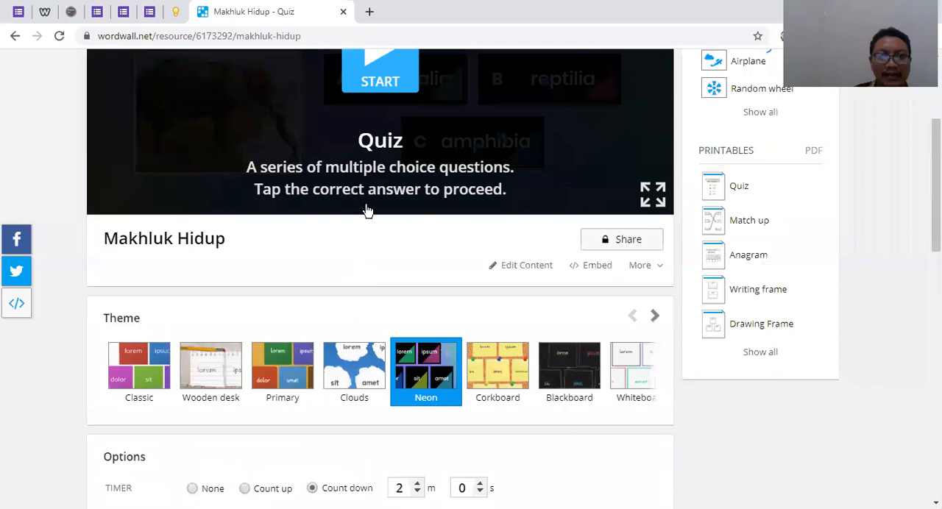
scroll(427, 254, "down", 1)
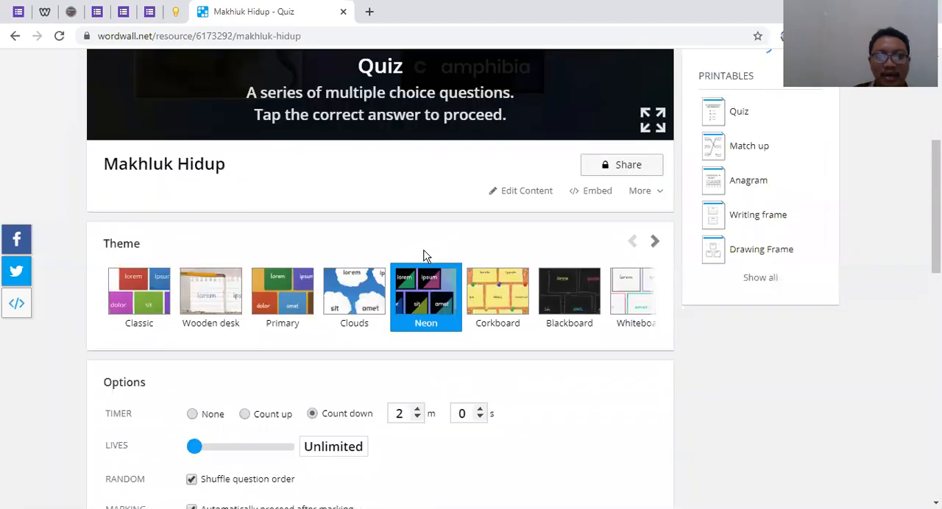
scroll(423, 255, "down", 5)
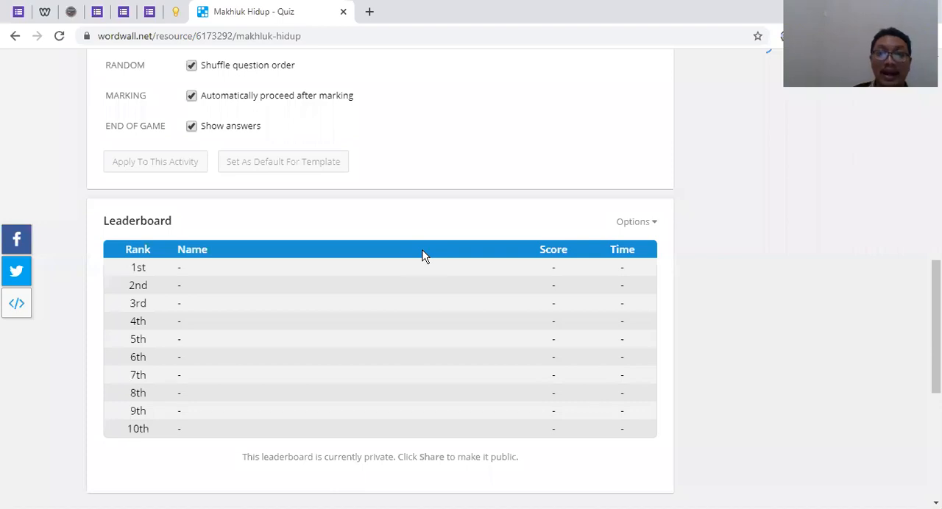
left_click(647, 227)
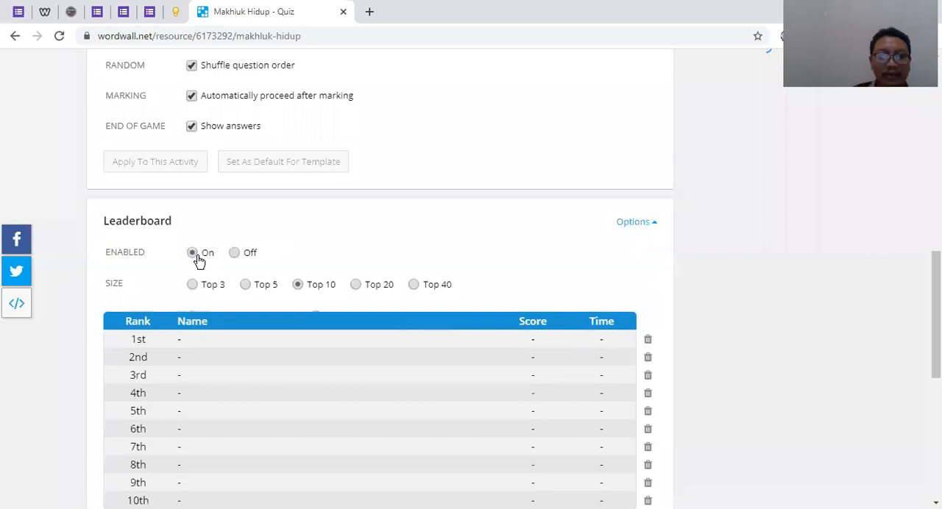
left_click(194, 256)
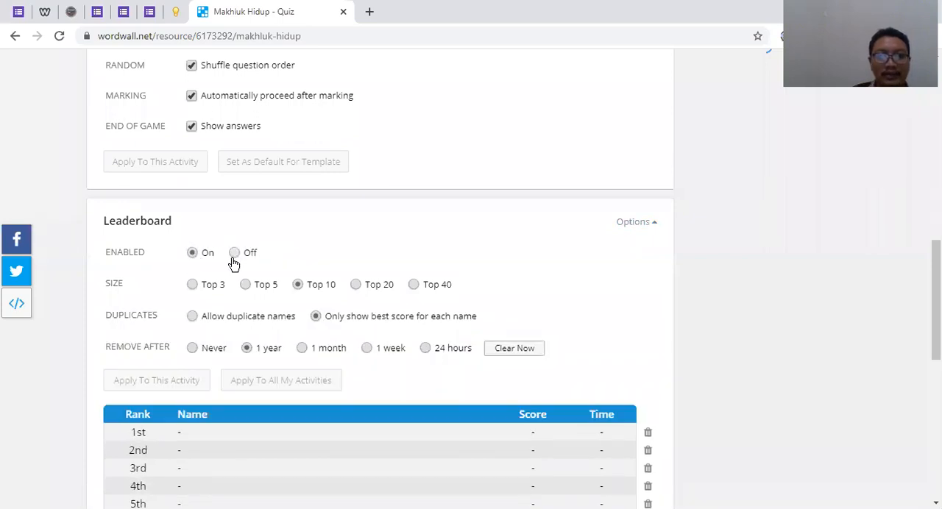
left_click(234, 254)
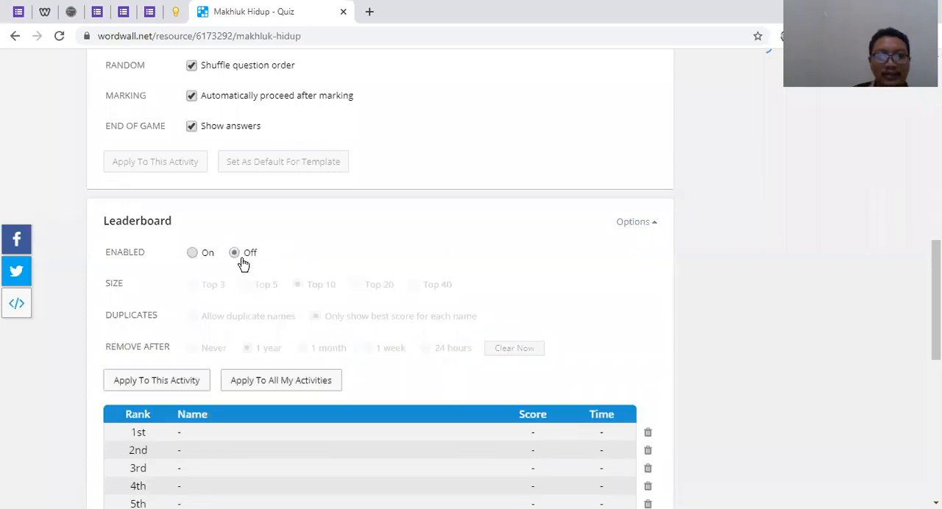
left_click(193, 254)
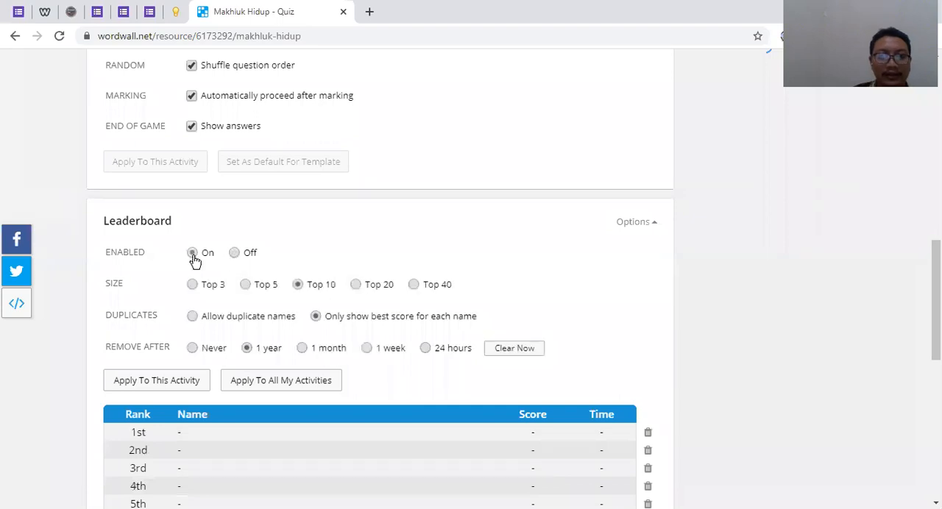
Try the leaderboard sizes Top 40, Top 20 and Top 3, and return the size to Top 10
left_click(297, 286)
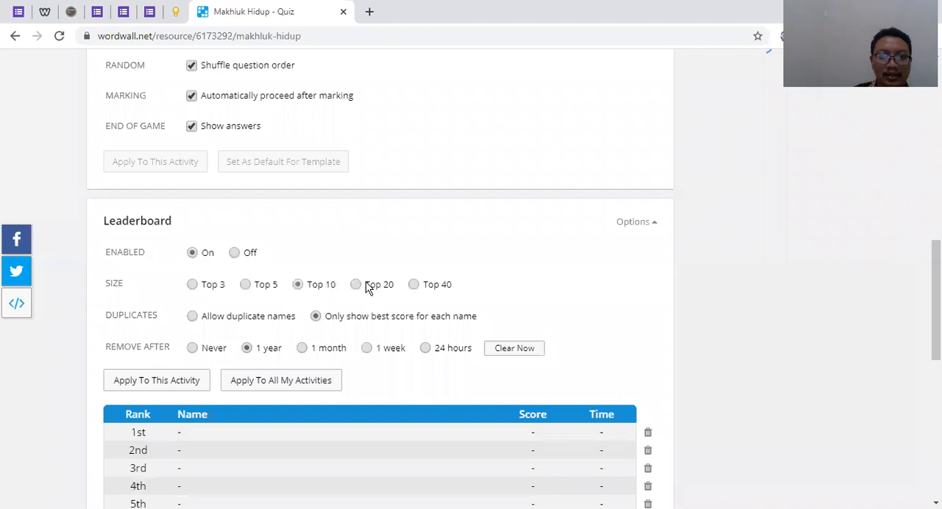
left_click(415, 285)
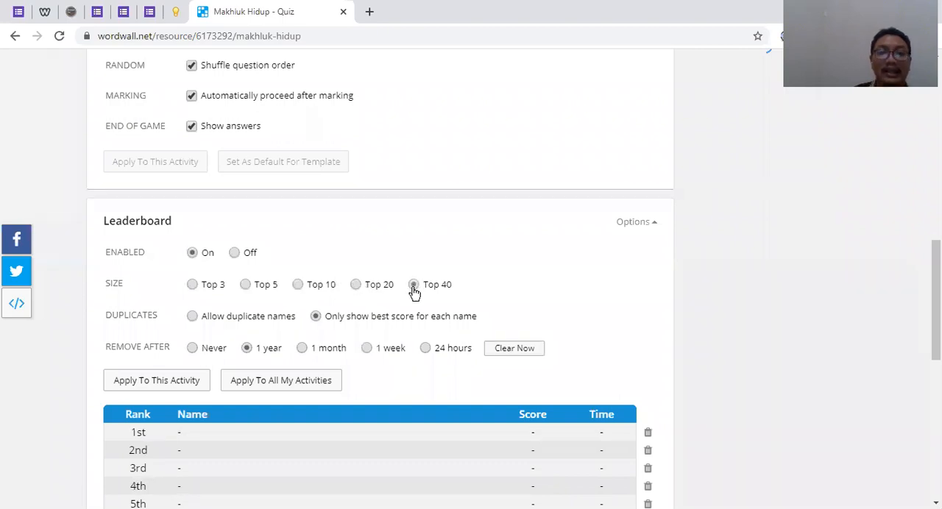
scroll(408, 324, "down", 5)
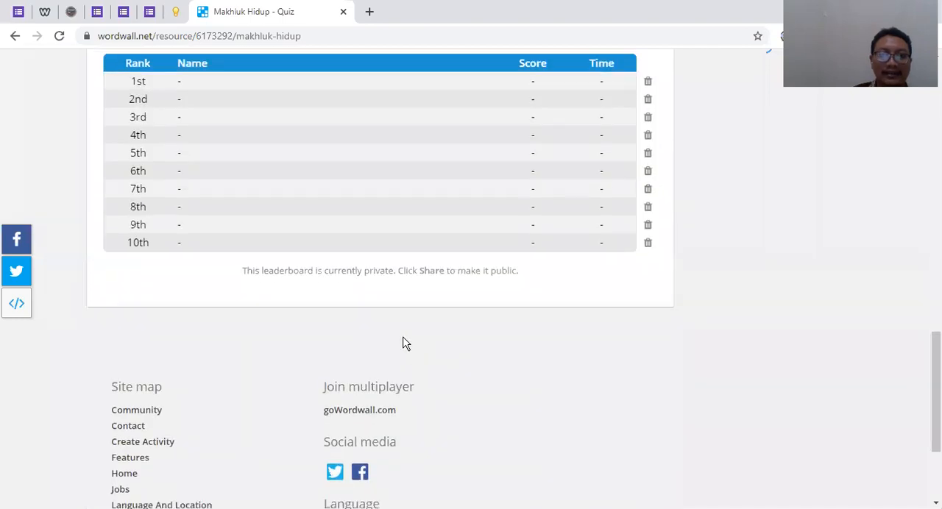
scroll(198, 329, "up", 1)
scroll(340, 286, "up", 3)
left_click(357, 220)
scroll(406, 263, "down", 1)
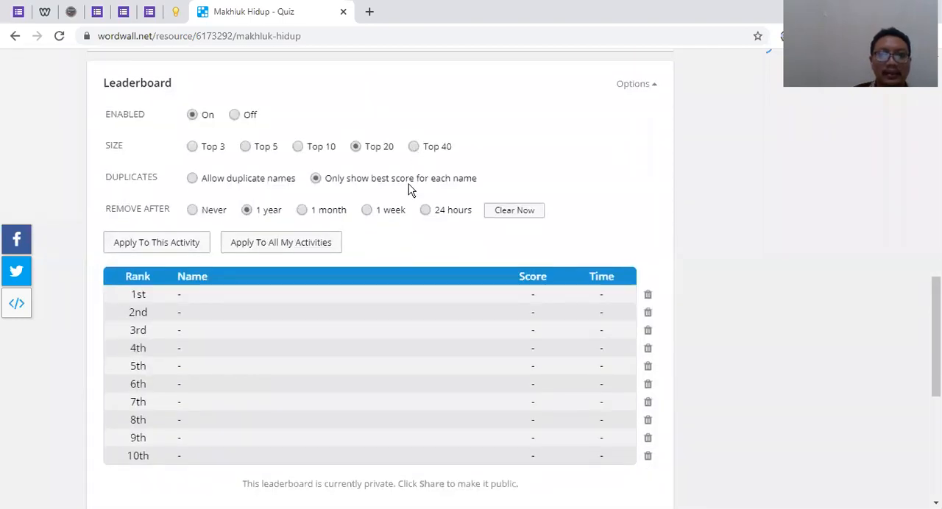
scroll(406, 251, "up", 8)
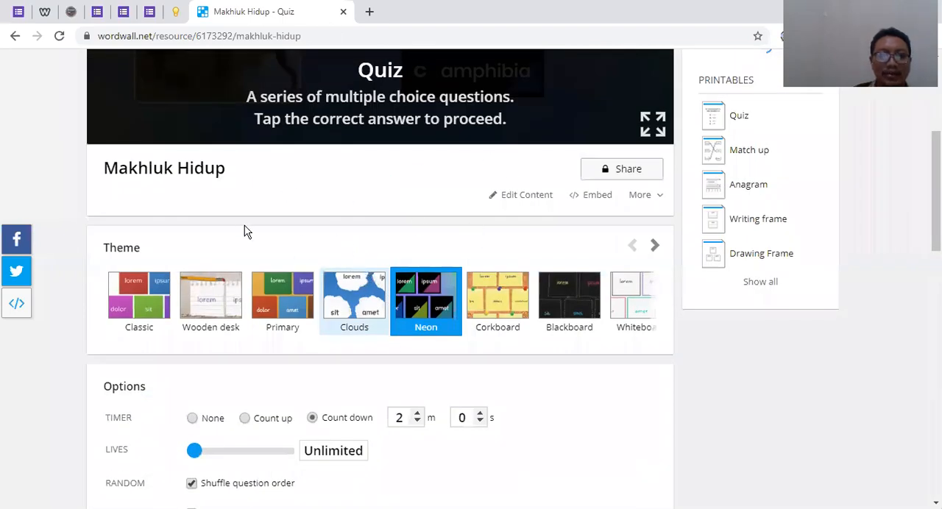
scroll(221, 225, "down", 8)
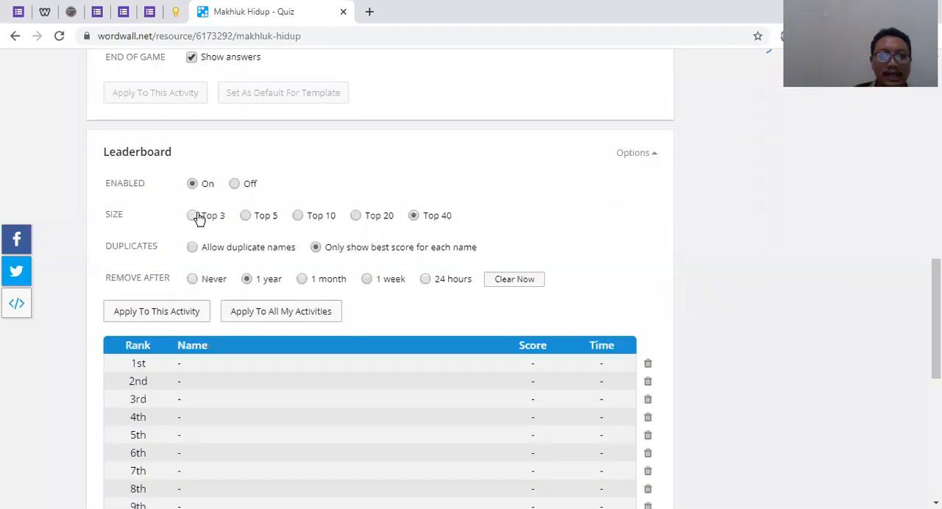
left_click(414, 218)
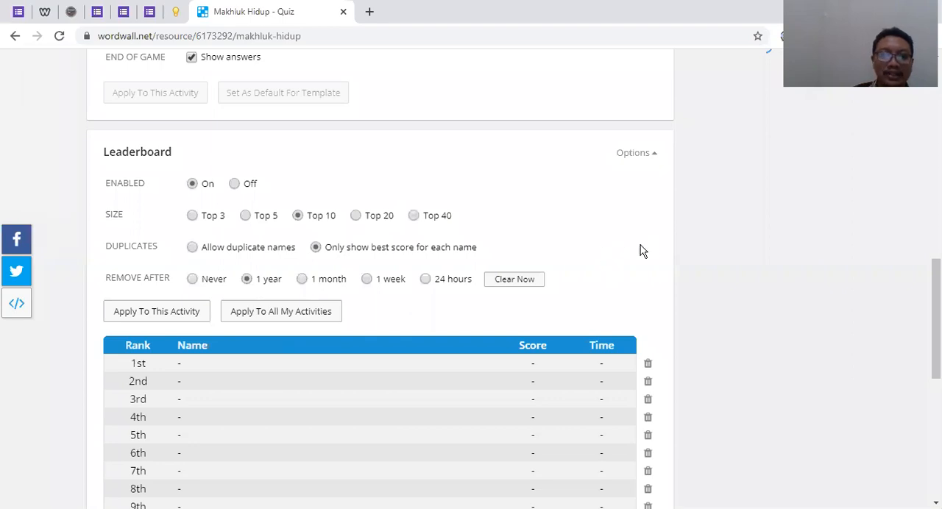
Try allowing duplicate leaderboard names, return to best scores only, and apply a removal period of 1 week to this activity
left_click(193, 248)
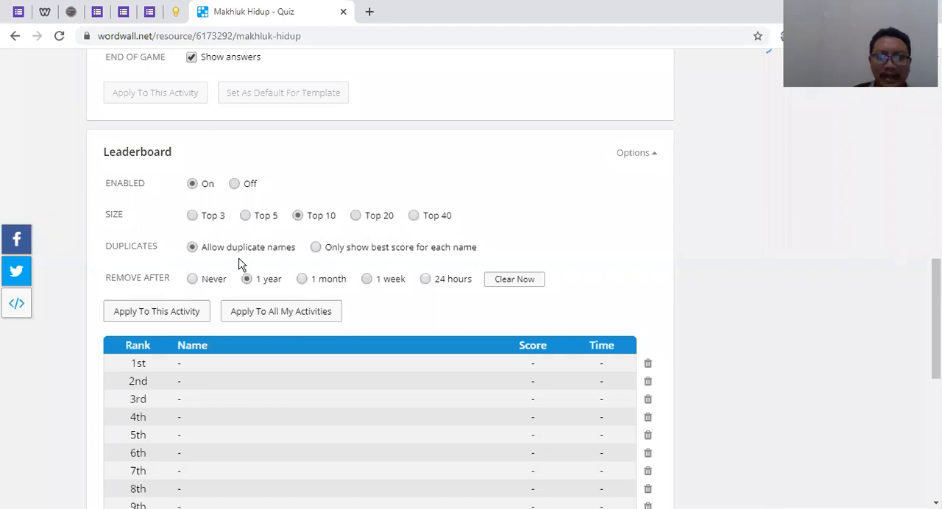
left_click(316, 249)
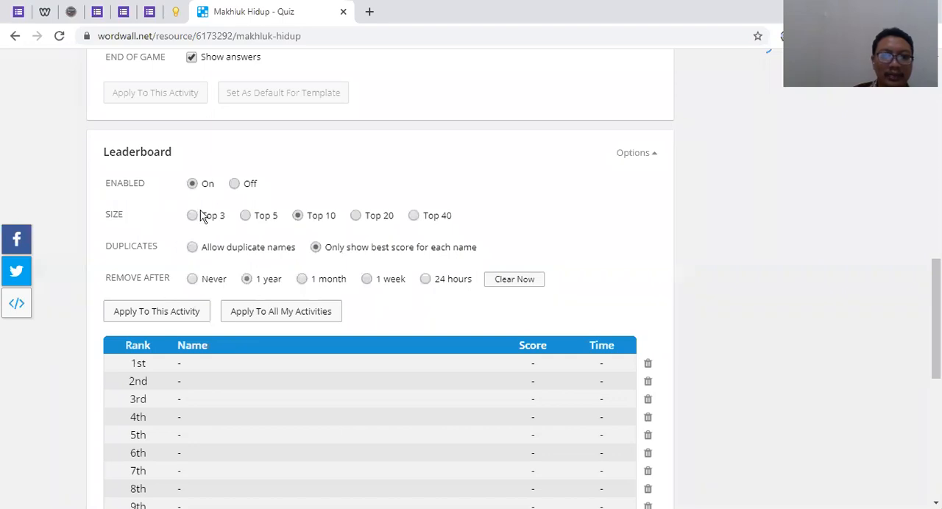
left_click(194, 281)
left_click(247, 281)
left_click(303, 281)
left_click(366, 282)
left_click(426, 282)
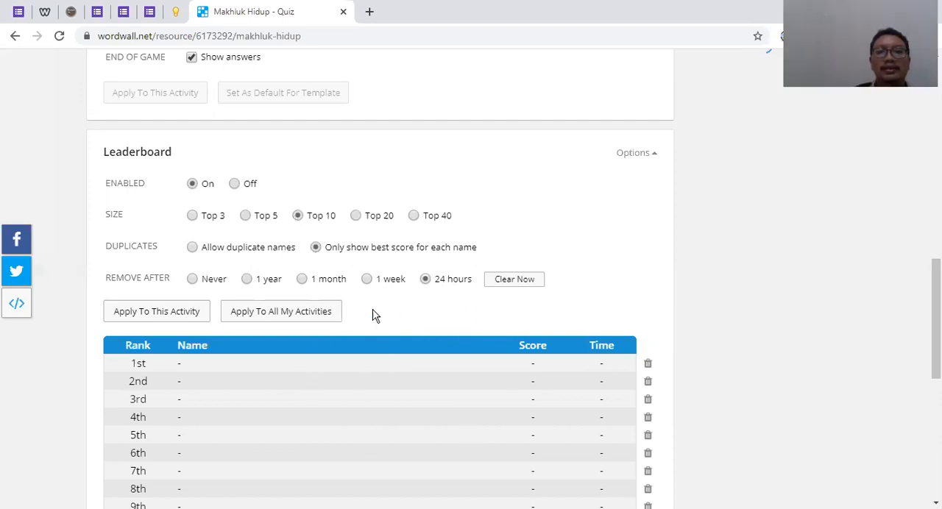
left_click(366, 283)
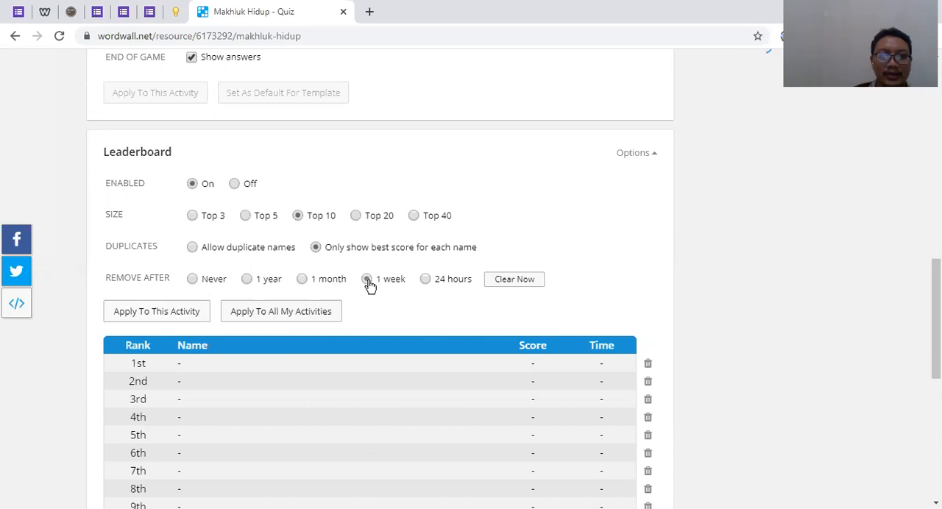
left_click(168, 317)
Look over the activity page, from the quiz preview and theme to the game options and leaderboard table
scroll(295, 368, "up", 1)
scroll(295, 368, "up", 10)
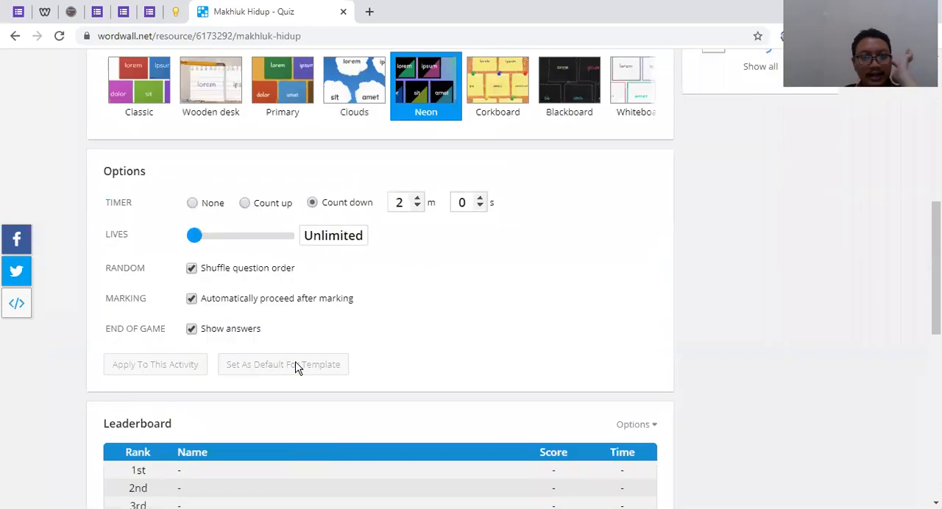
scroll(489, 396, "down", 4)
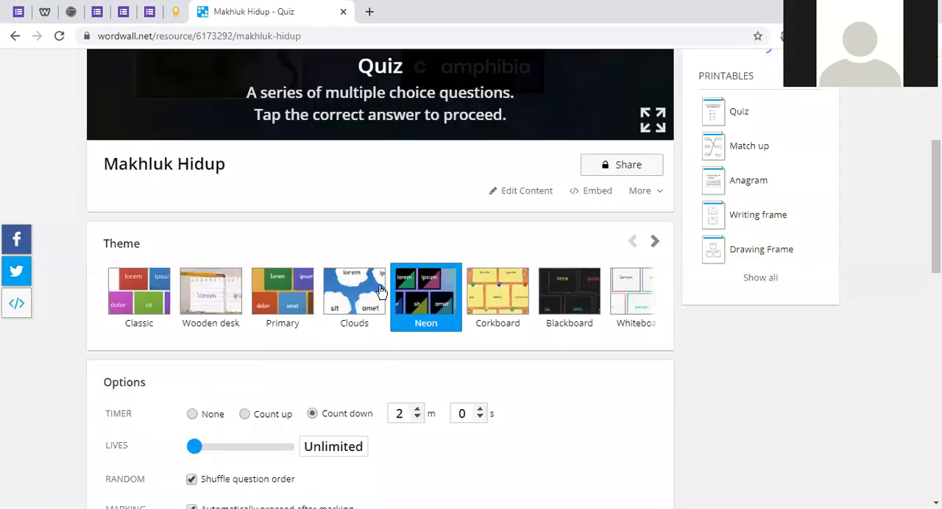
scroll(544, 276, "up", 4)
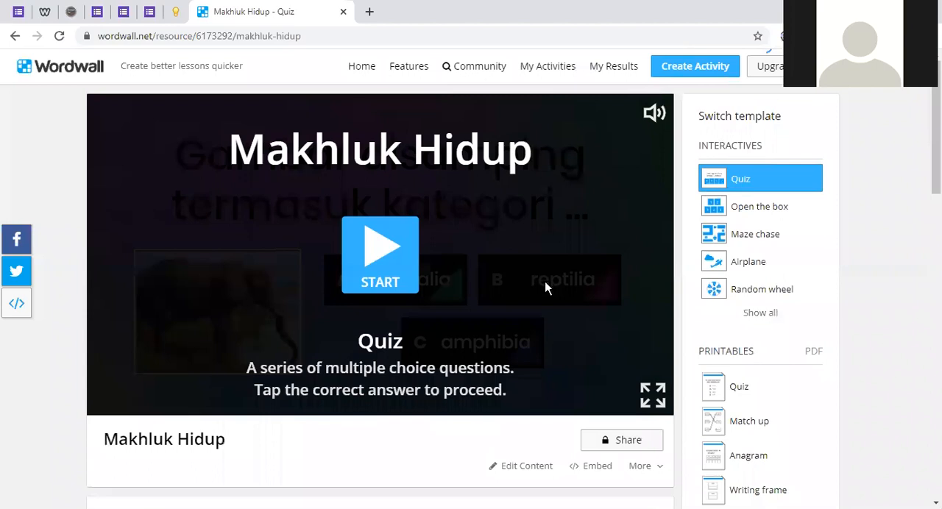
scroll(545, 287, "down", 5)
scroll(147, 221, "down", 5)
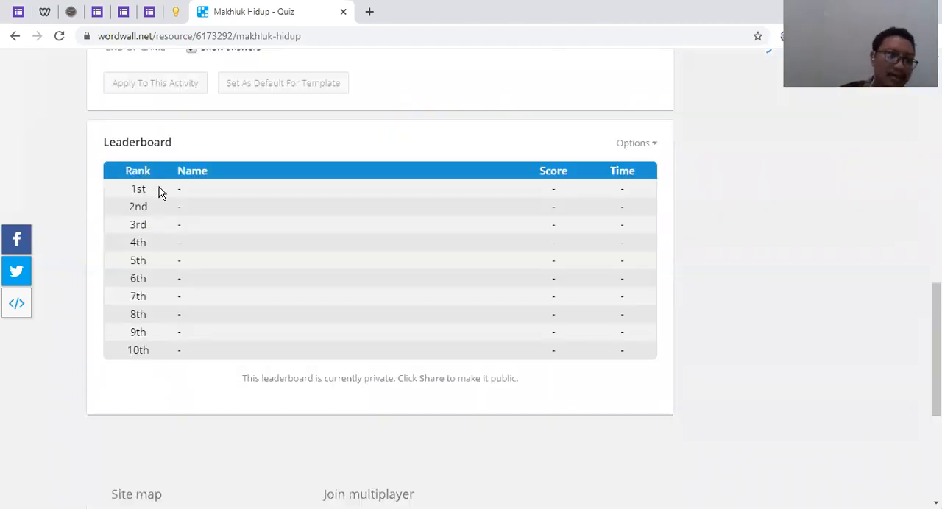
scroll(294, 236, "up", 4)
scroll(300, 235, "up", 4)
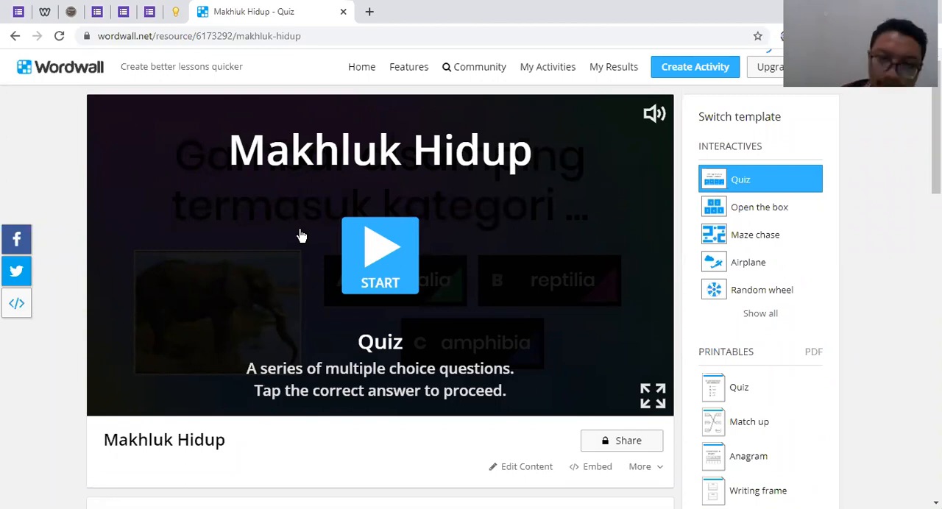
scroll(284, 327, "down", 3)
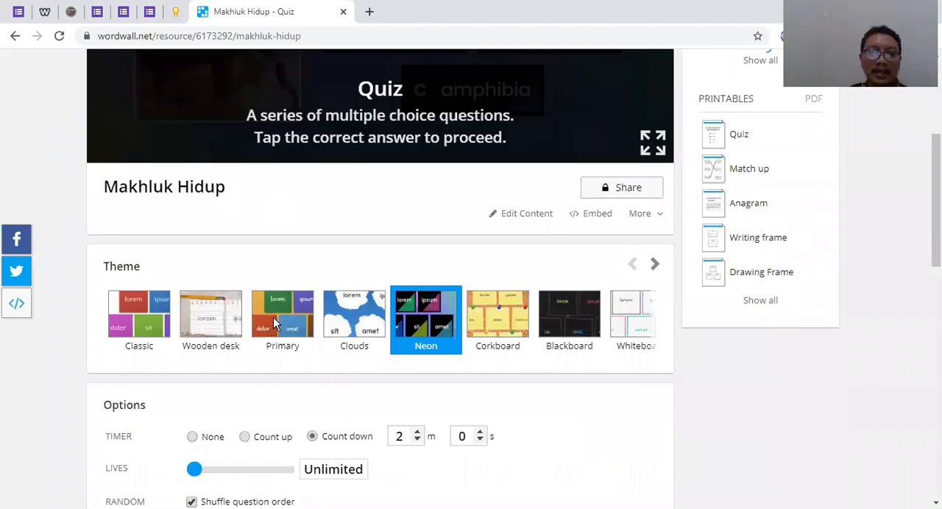
scroll(238, 317, "down", 8)
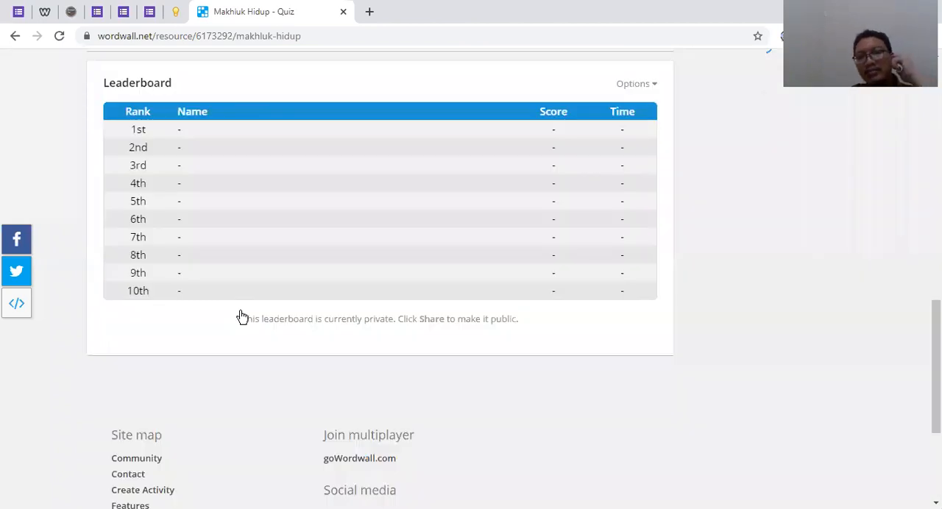
scroll(242, 317, "up", 10)
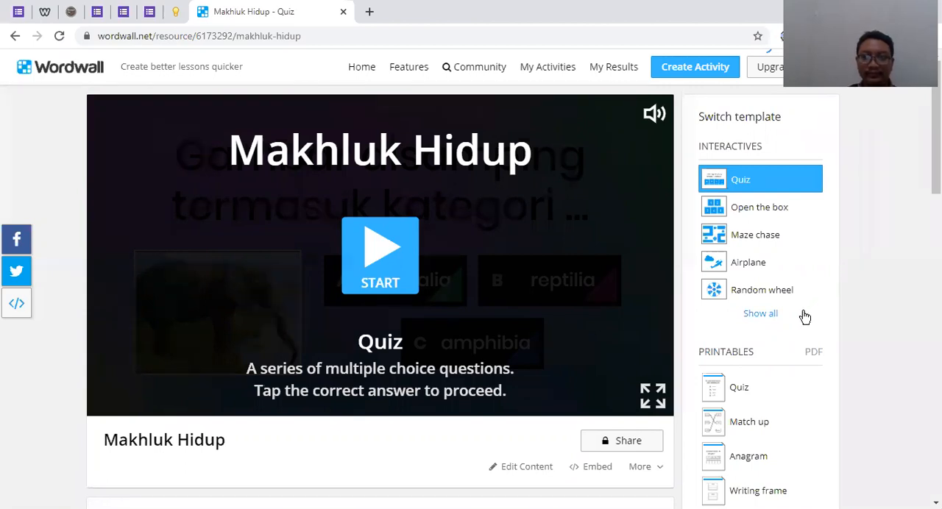
scroll(482, 295, "down", 10)
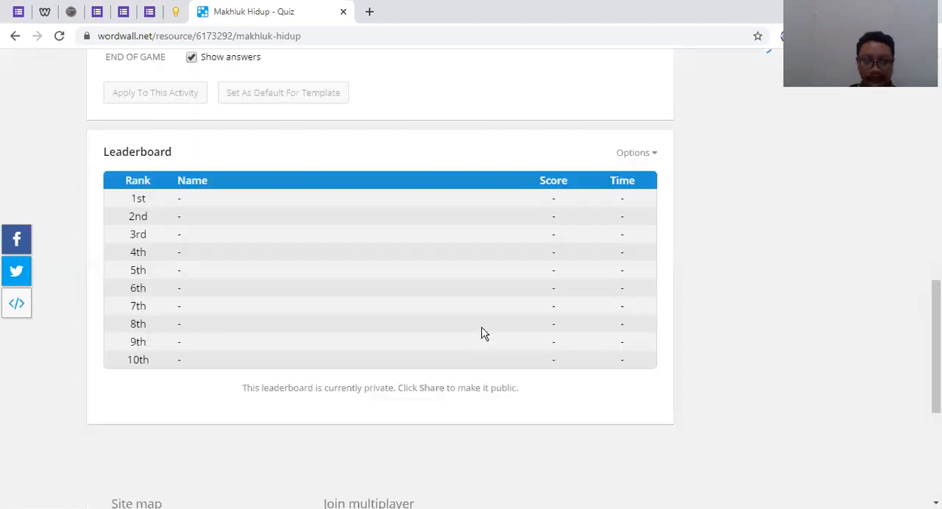
scroll(483, 331, "up", 5)
scroll(484, 324, "up", 5)
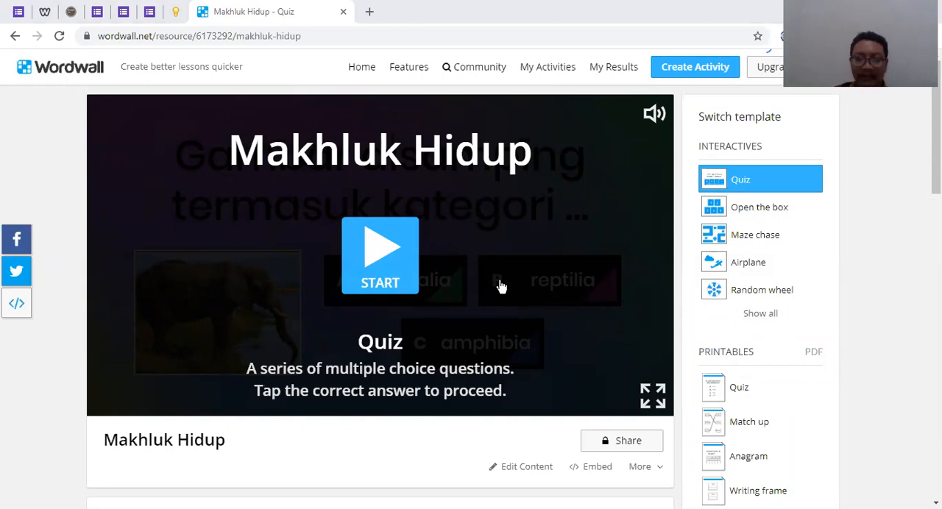
scroll(500, 286, "down", 3)
scroll(504, 309, "up", 3)
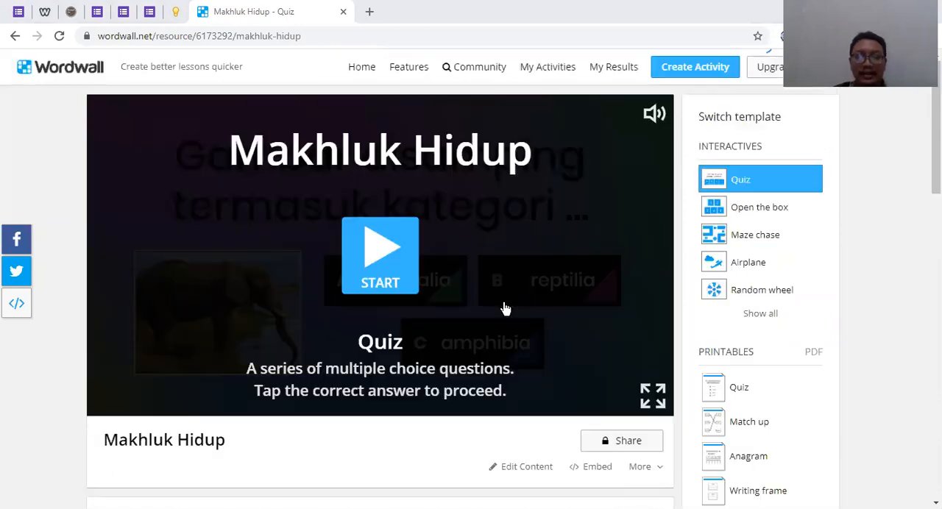
scroll(453, 280, "down", 1)
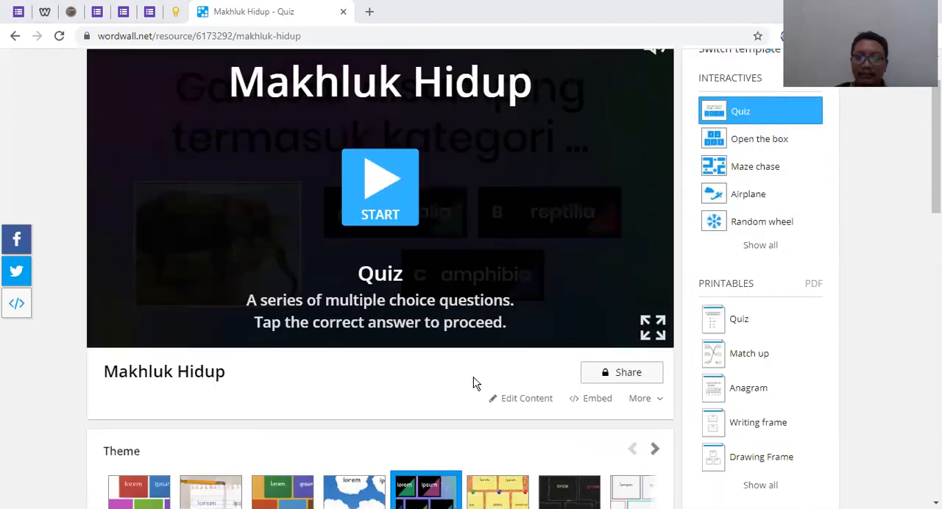
scroll(475, 381, "up", 1)
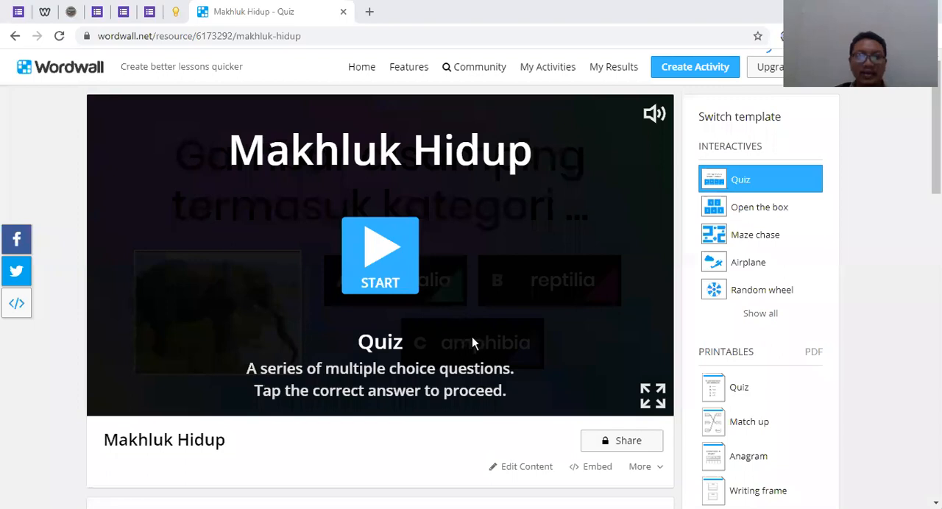
scroll(472, 336, "down", 3)
scroll(476, 221, "up", 1)
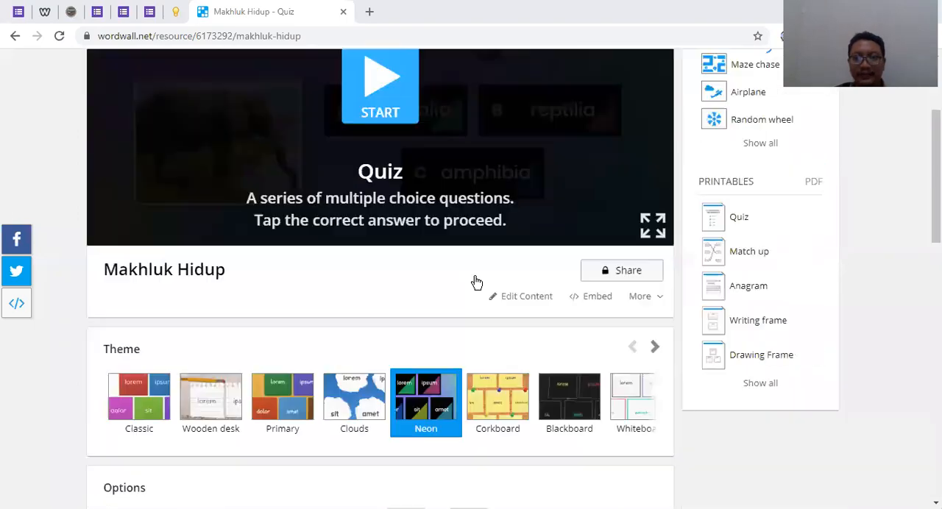
Share the Makhluk Hidup quiz with students by opening the setup for a new assignment
scroll(608, 168, "down", 2)
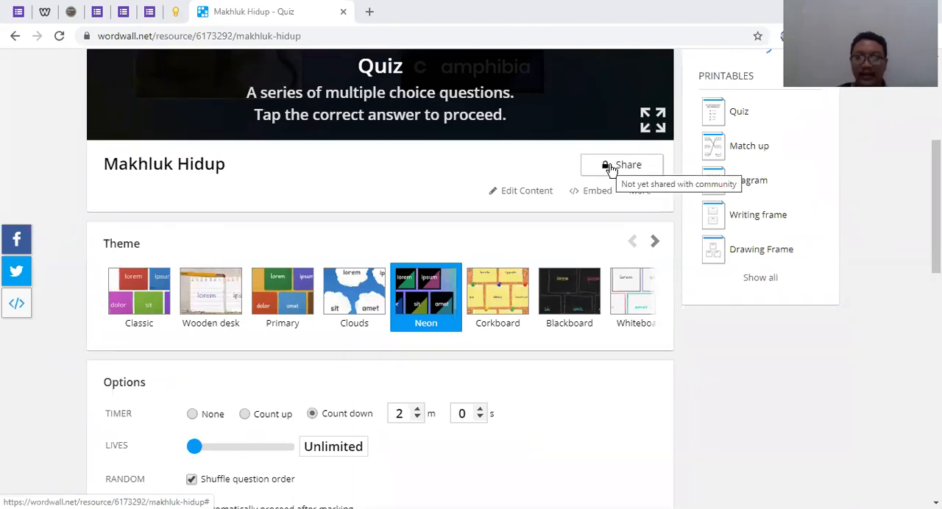
left_click(611, 168)
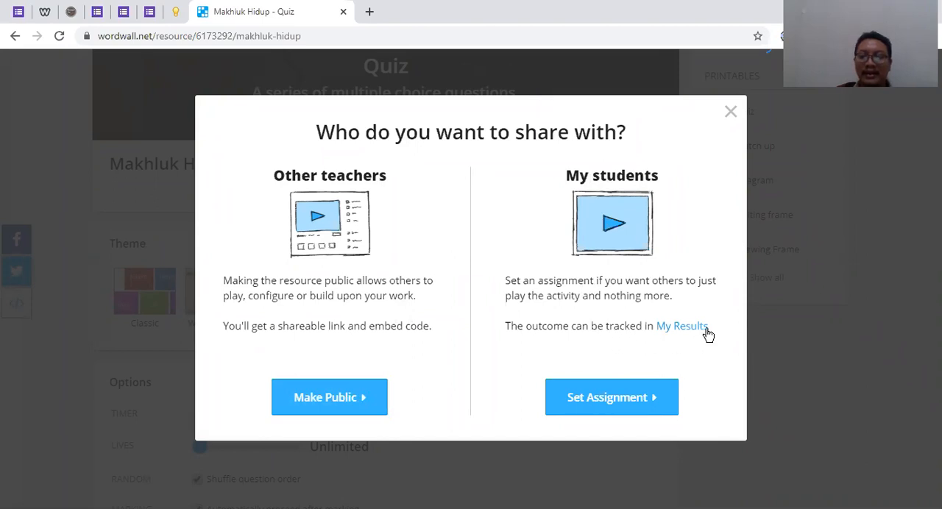
left_click(628, 405)
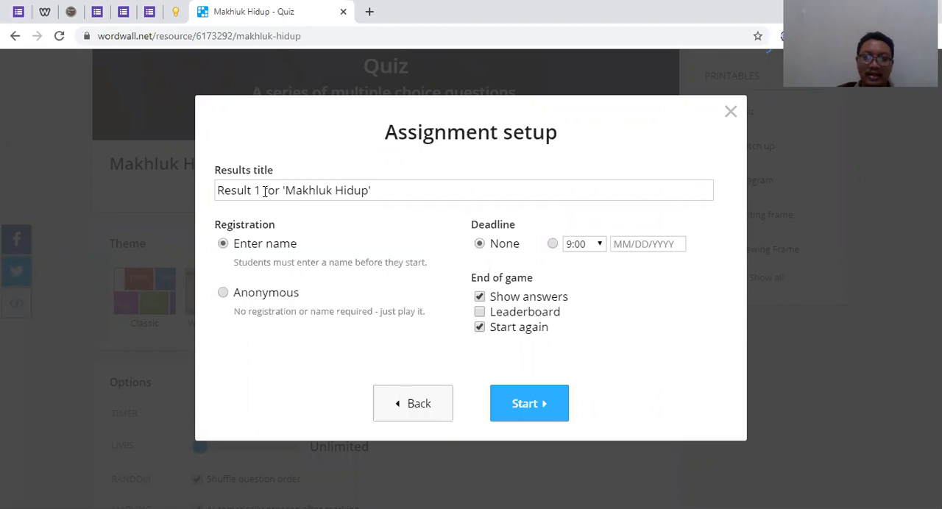
mouse_move(255, 190)
left_mouse_down()
mouse_move(226, 192)
mouse_move(258, 191)
left_mouse_up()
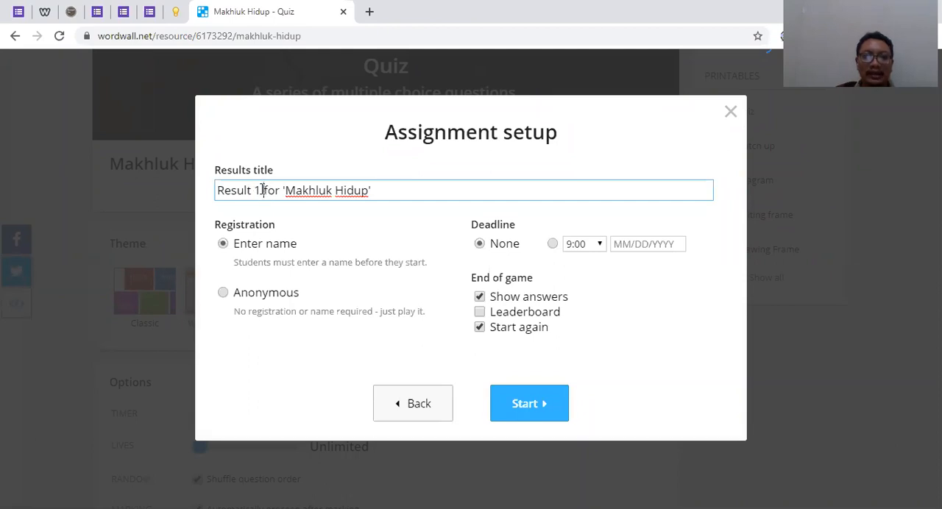
left_click_drag(261, 190, 217, 193)
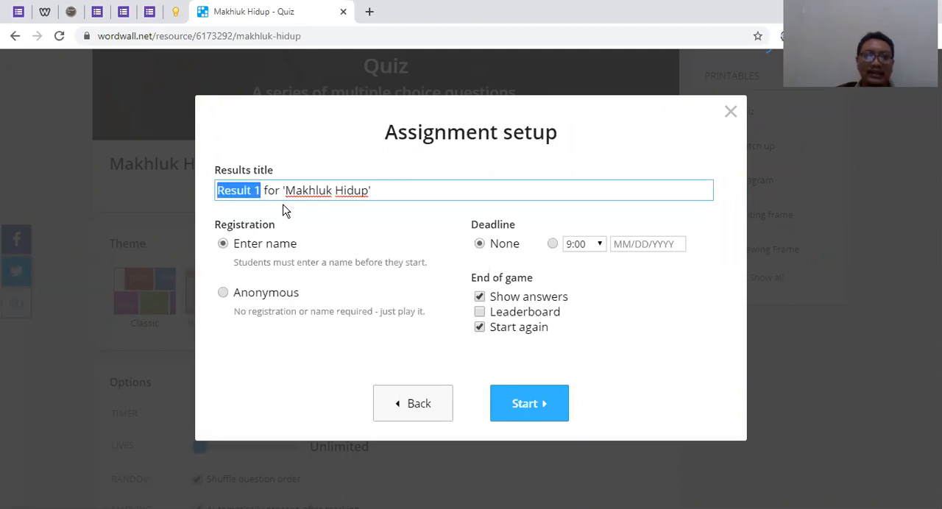
left_click(267, 214)
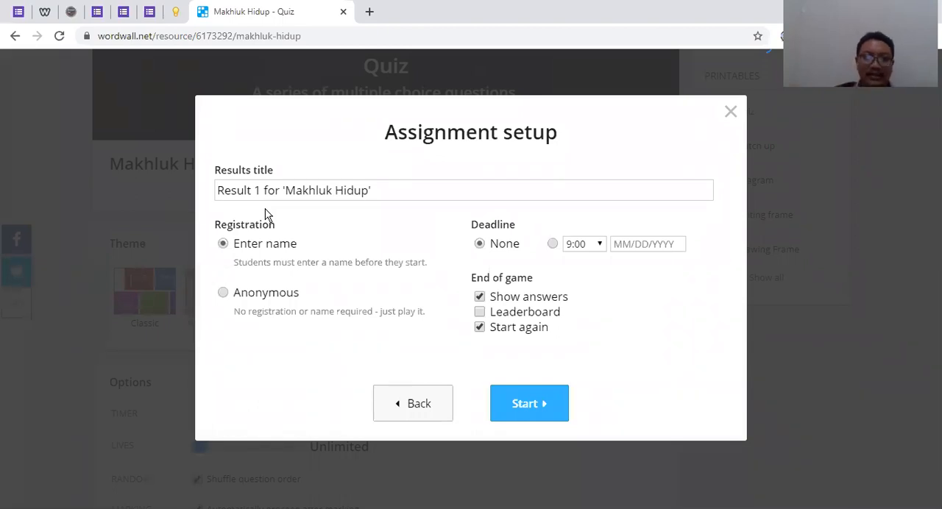
left_click(388, 191)
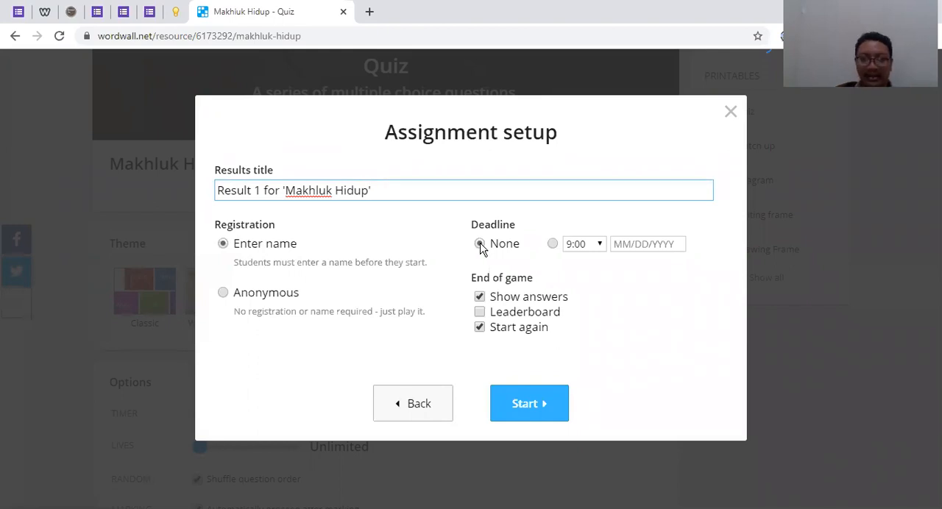
Switch the assignment's deadline from None to a set time, keeping 9:00 and leaving the date empty
left_click(554, 245)
left_click(600, 245)
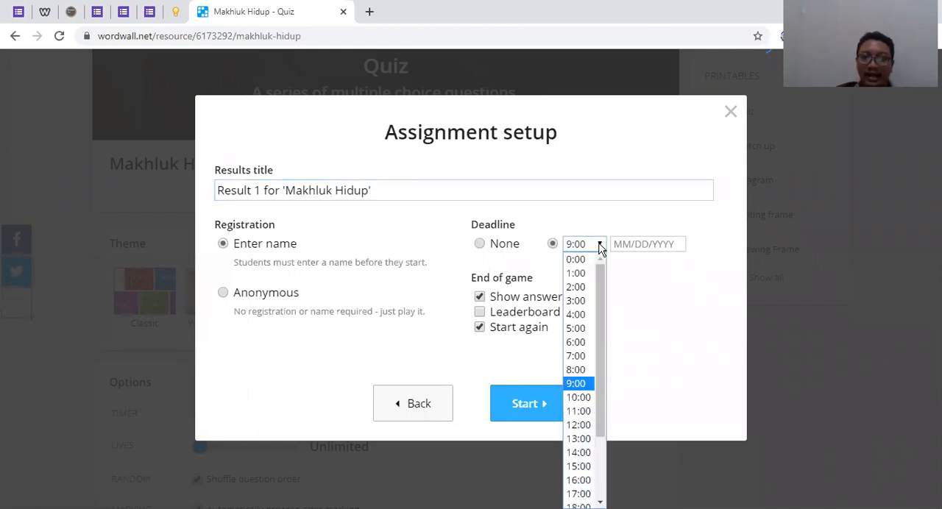
left_click(667, 243)
left_click(563, 220)
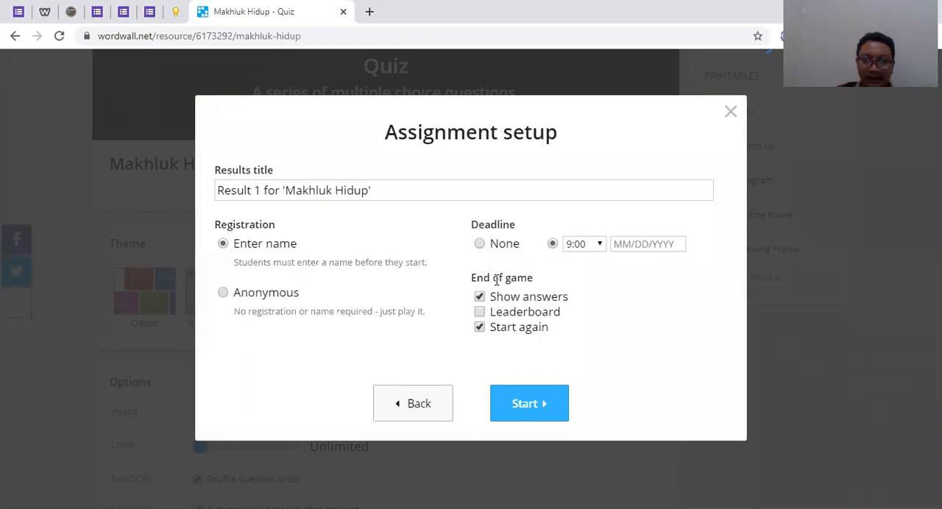
Turn on the Leaderboard at the end of the game, and try switching Show answers and Start again off and on
left_click(481, 299)
left_click(480, 298)
left_click(480, 314)
left_click(480, 314)
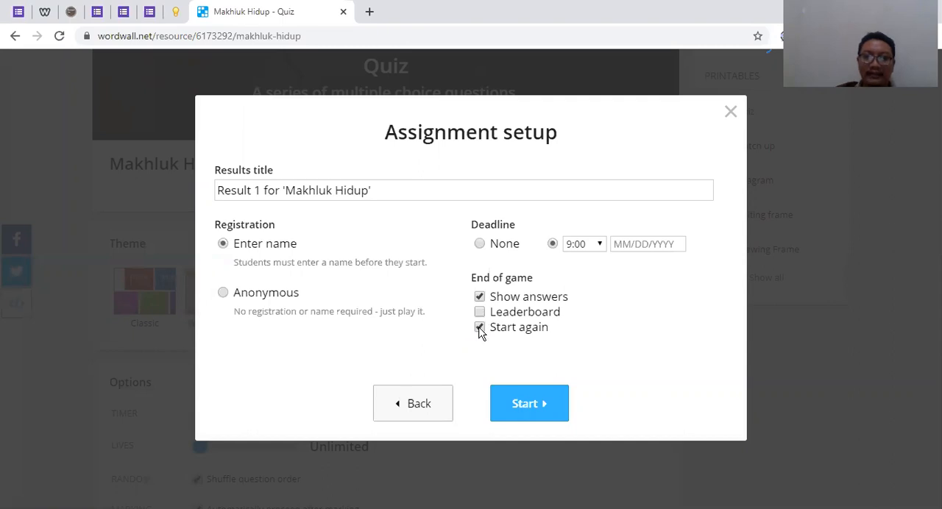
left_click(480, 312)
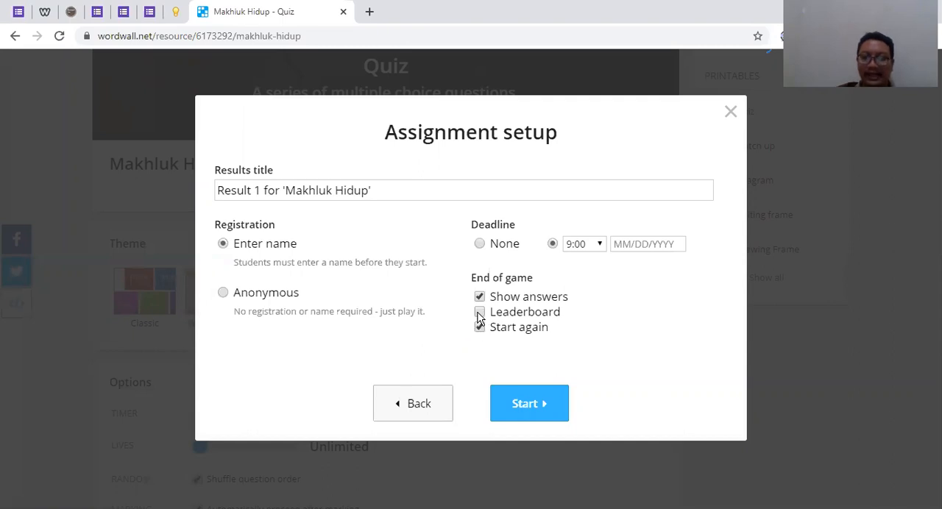
left_click(480, 298)
left_click(480, 297)
left_click(480, 297)
left_click(480, 297)
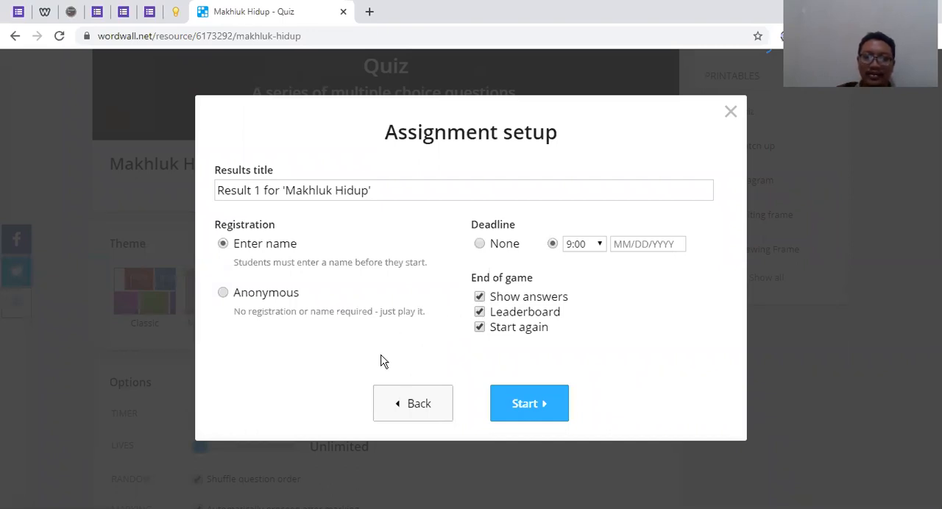
left_click(482, 312)
left_click(483, 314)
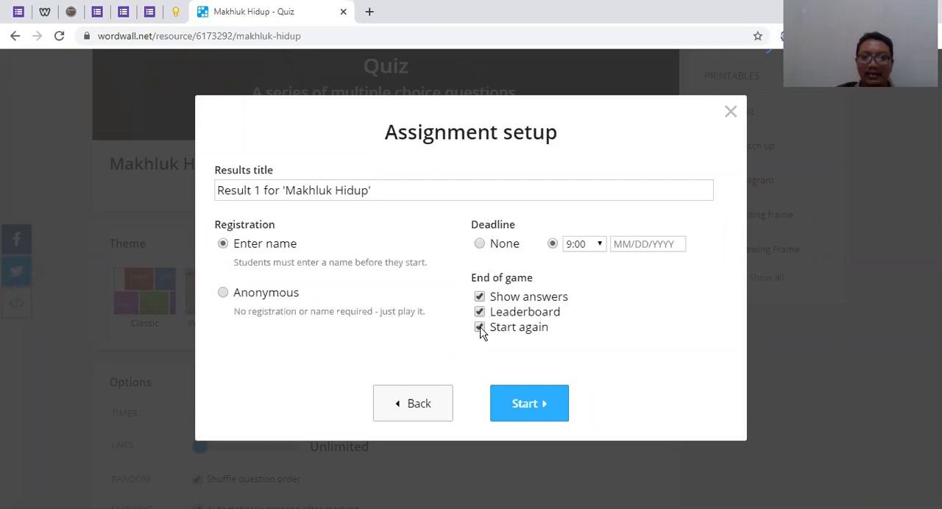
left_click(479, 332)
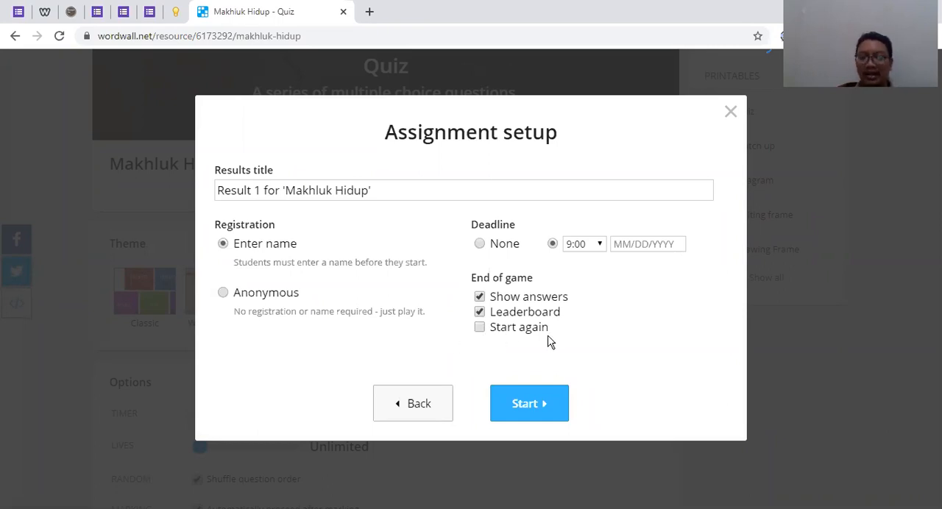
left_click(479, 328)
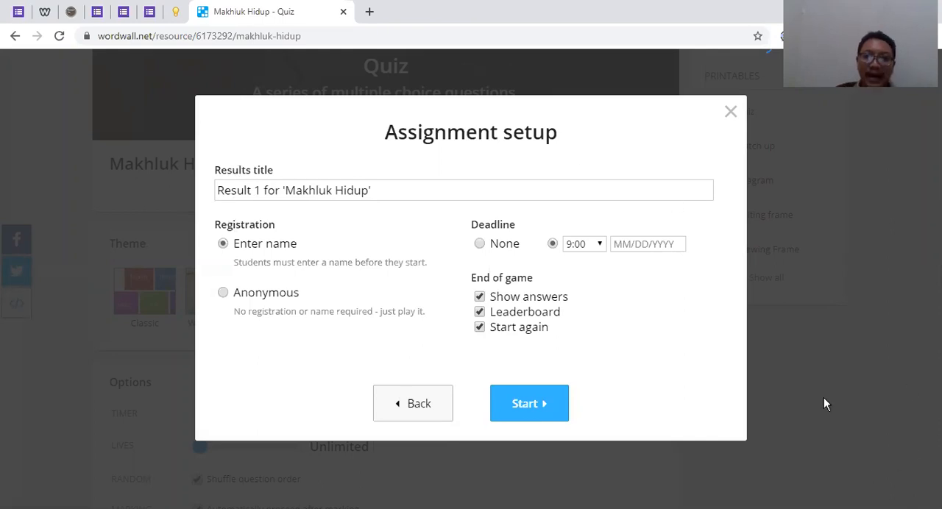
Start the assignment with the results title Result 1 for 'Makhluk Hidup'
double_click(255, 191)
key("BackSpace")
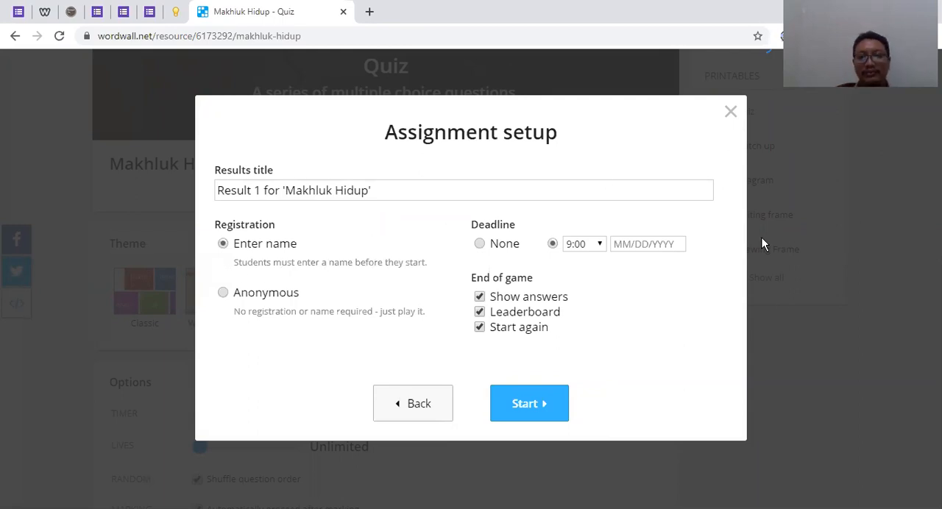
left_click(540, 409)
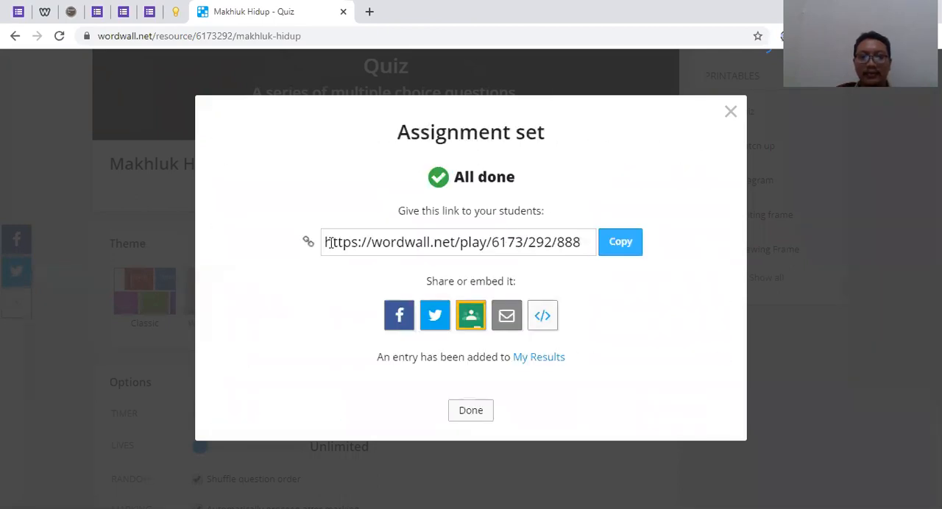
Copy the assignment link for students from the Assignment set confirmation
left_click_drag(325, 243, 637, 260)
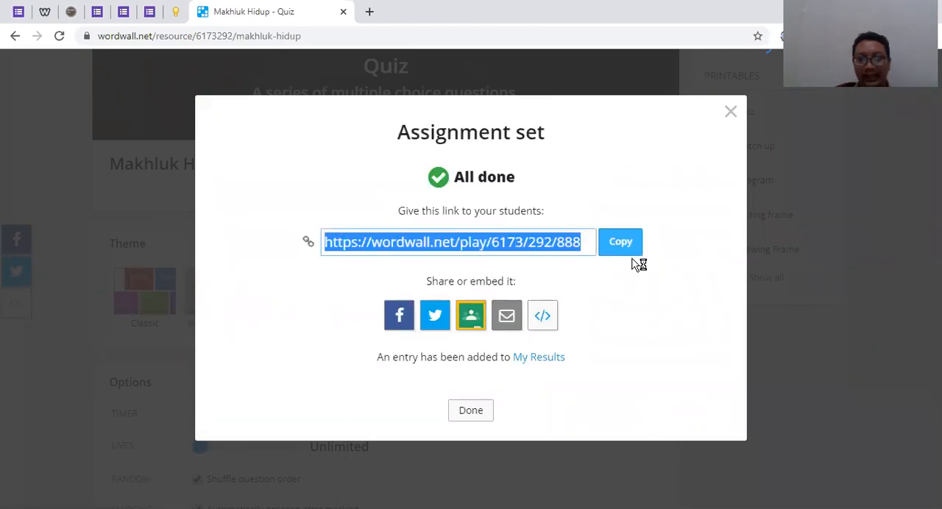
left_click(622, 245)
left_click(626, 253)
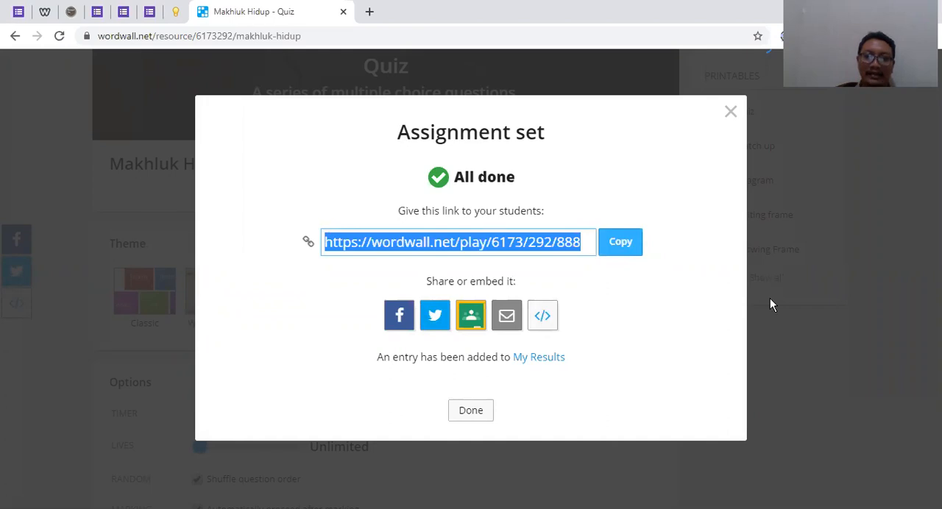
key("alt+Tab")
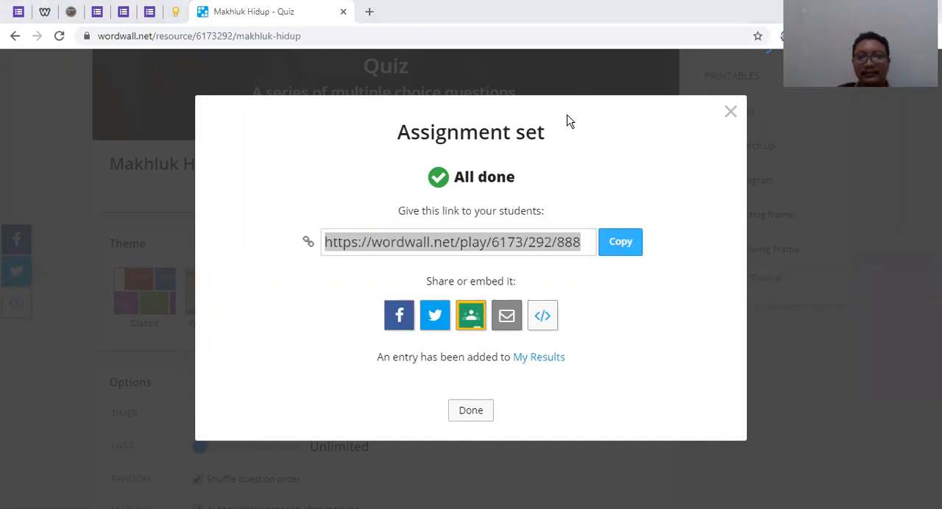
left_click(618, 244)
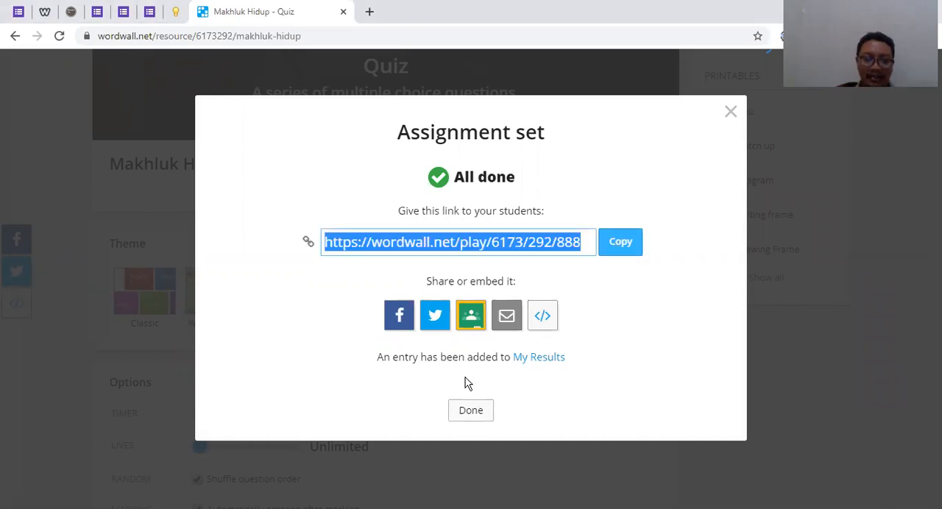
Open My Results in a separate browser tab, keeping the assignment confirmation open
left_click(538, 362)
right_click(537, 363)
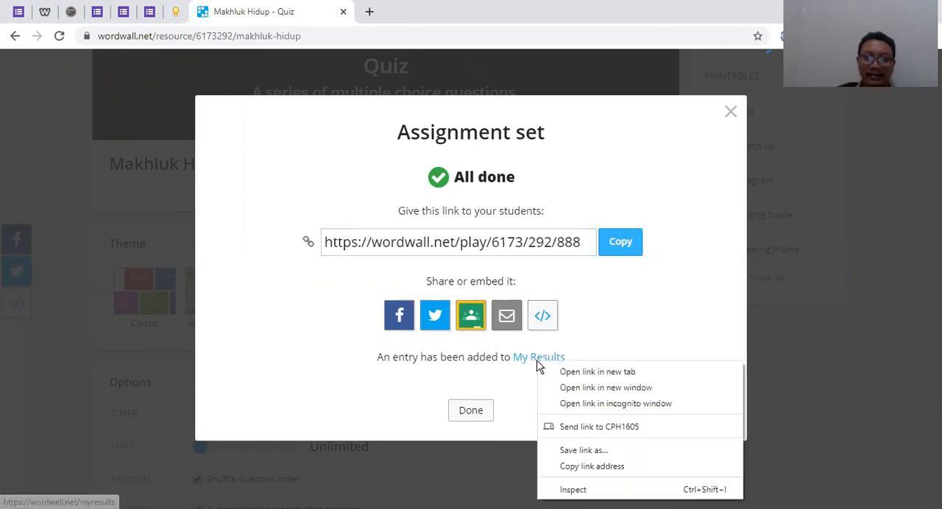
left_click(589, 382)
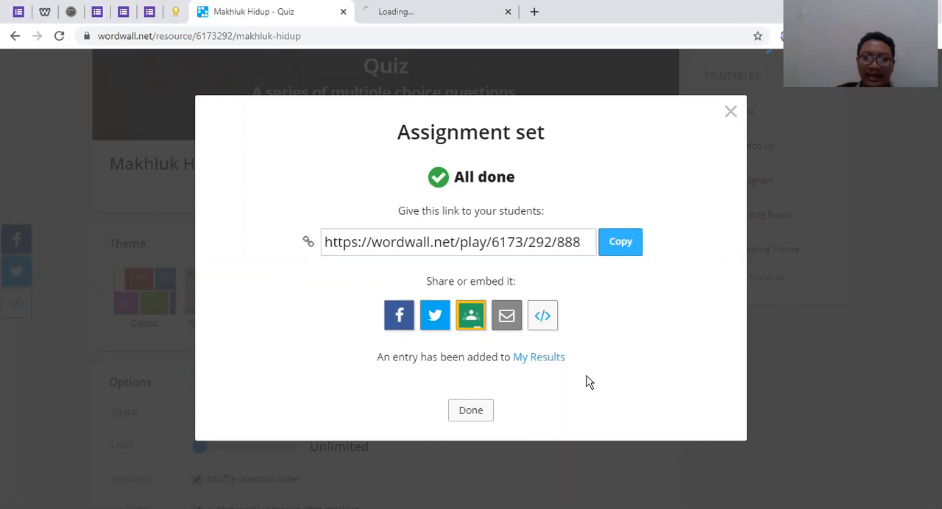
left_click(432, 12)
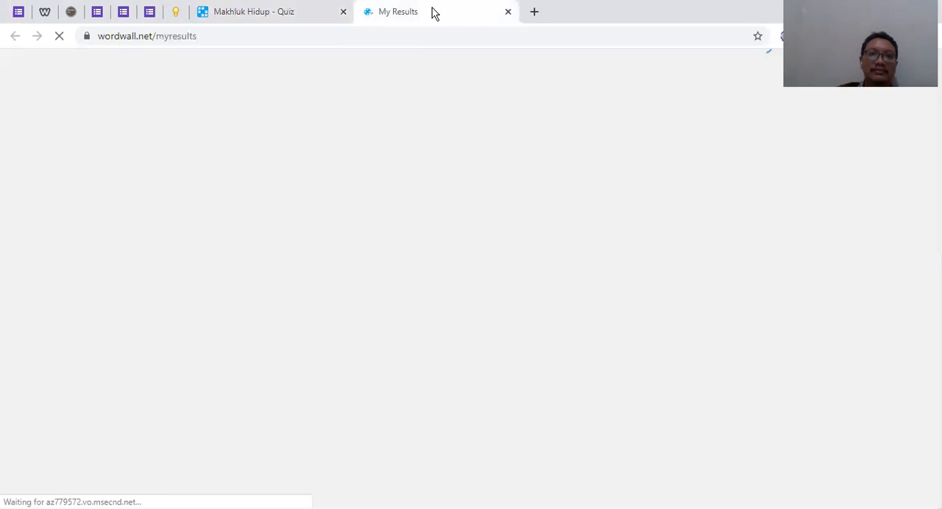
left_click(280, 12)
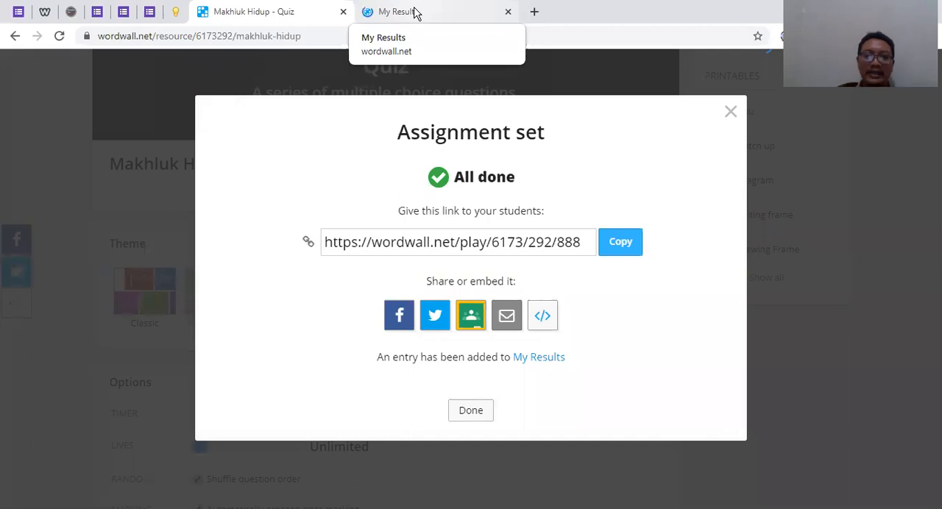
left_click(416, 11)
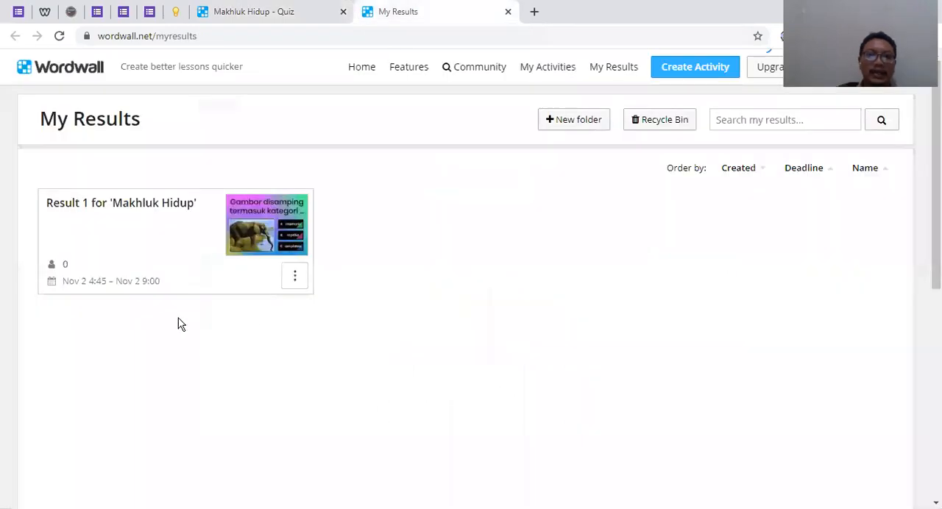
Open Result 1 for 'Makhluk Hidup' and examine its summary, leaderboard, results by question and results by student
left_click(263, 233)
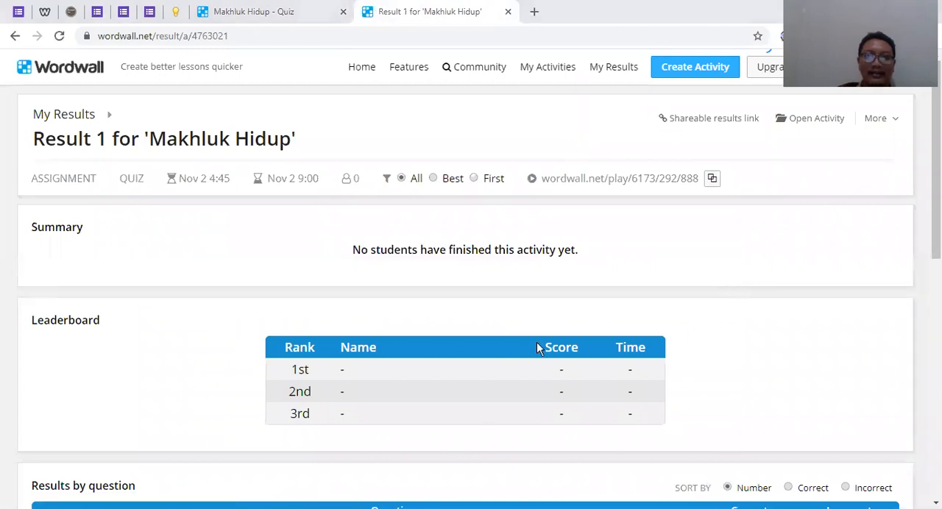
scroll(537, 343, "down", 3)
scroll(382, 182, "down", 1)
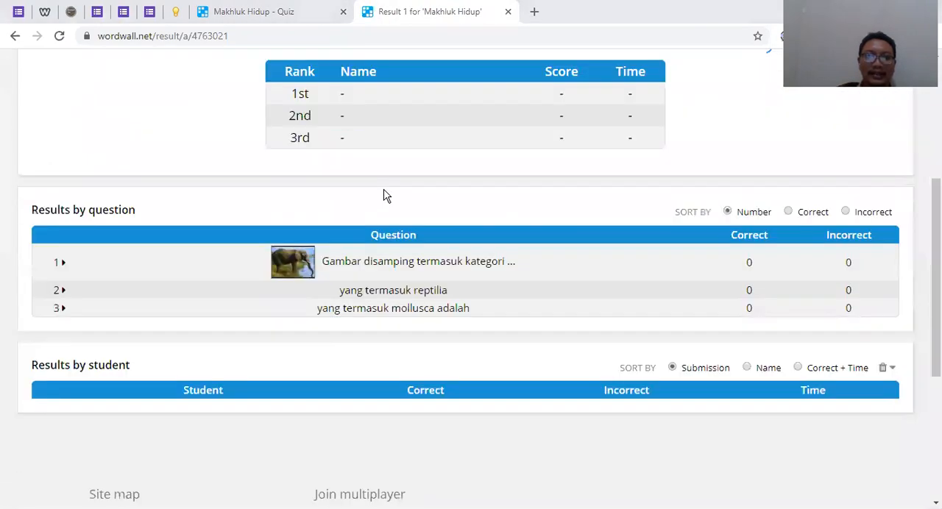
scroll(385, 195, "up", 1)
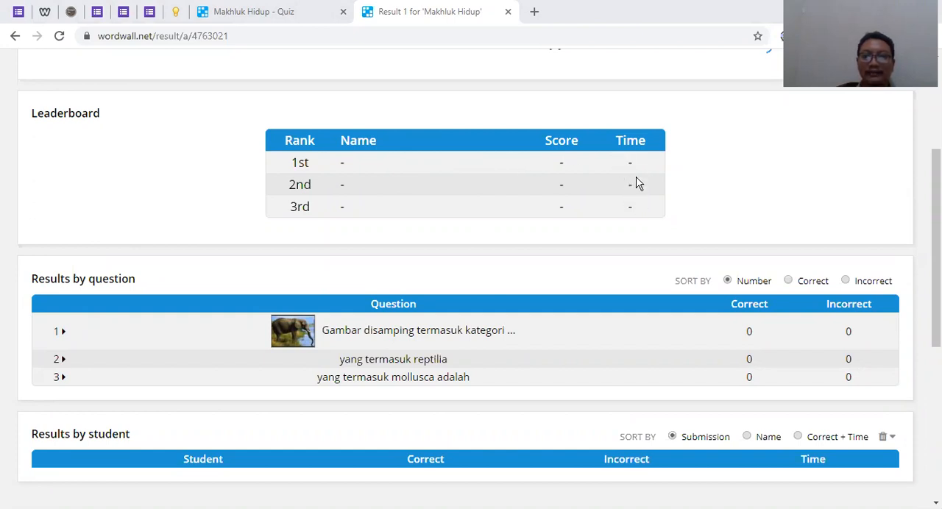
Close the results page and finish the assignment confirmation to return to the Makhluk Hidup quiz page
left_click(508, 13)
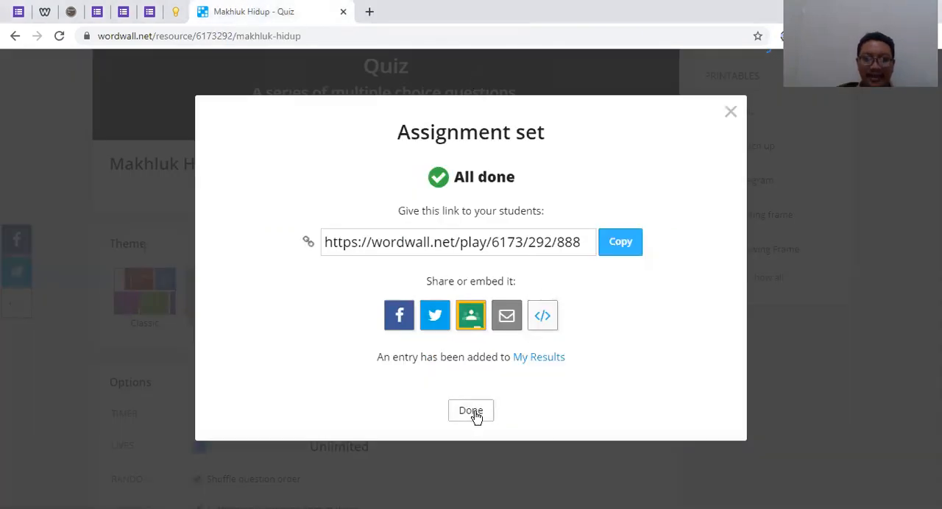
left_click(471, 411)
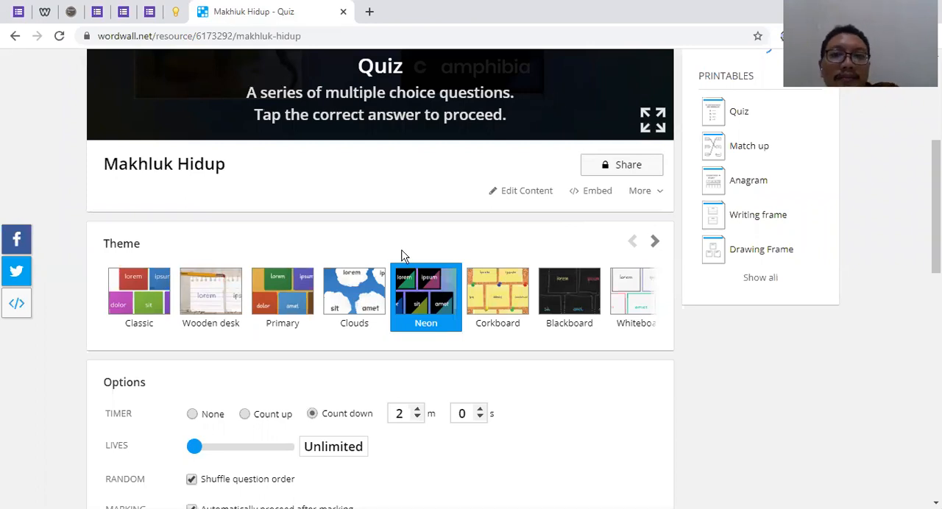
scroll(404, 255, "up", 4)
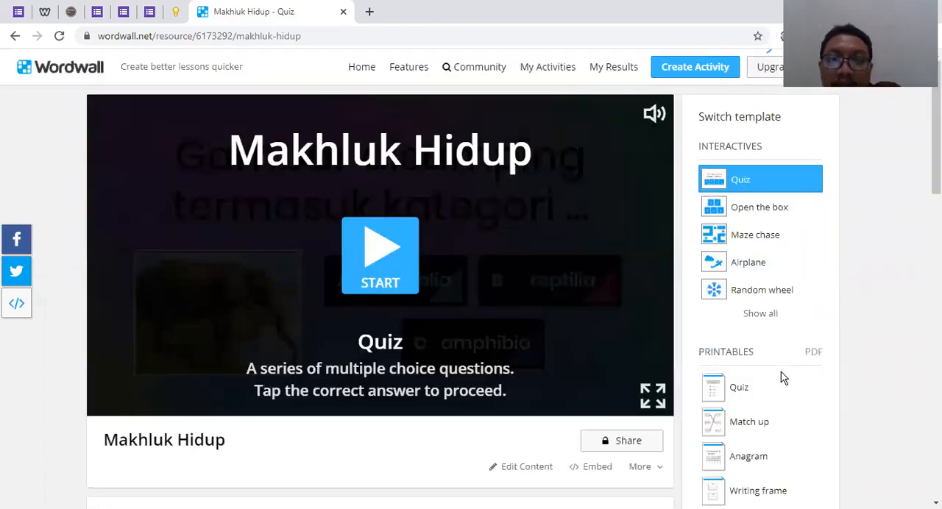
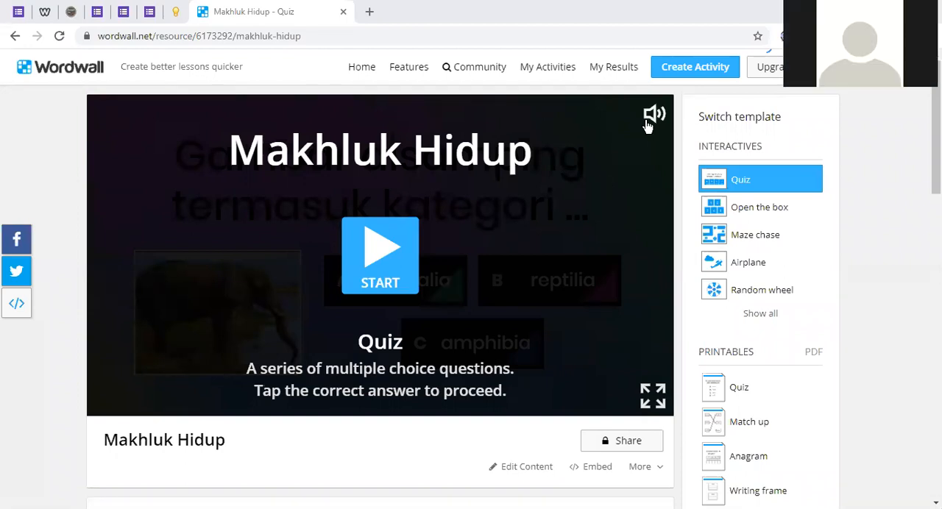
Switch the Makhluk Hidup quiz to the Find the match template, chosen from the full list of interactive templates
scroll(669, 353, "down", 3)
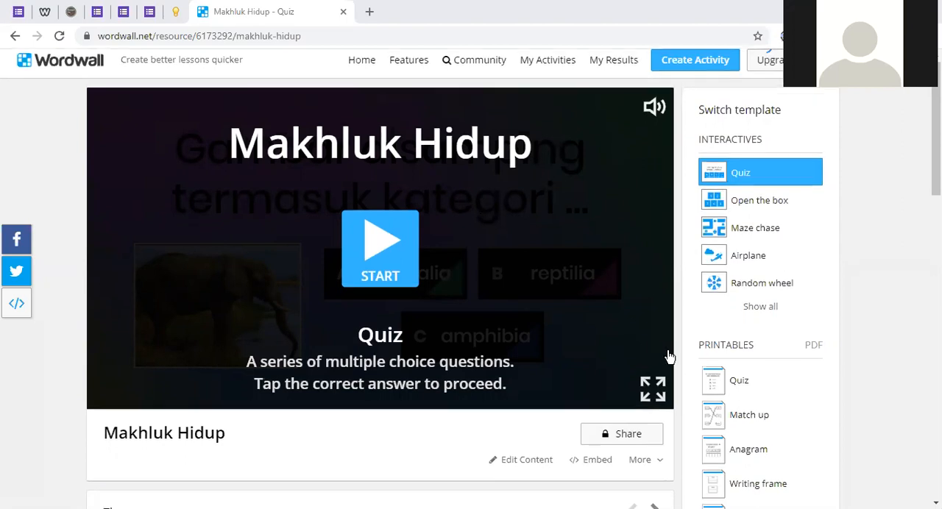
scroll(722, 429, "down", 1)
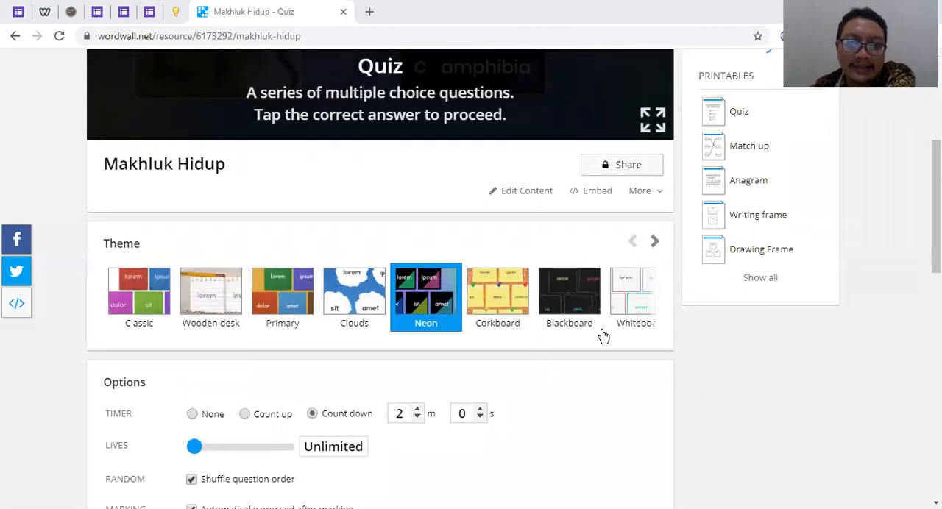
scroll(626, 364, "up", 3)
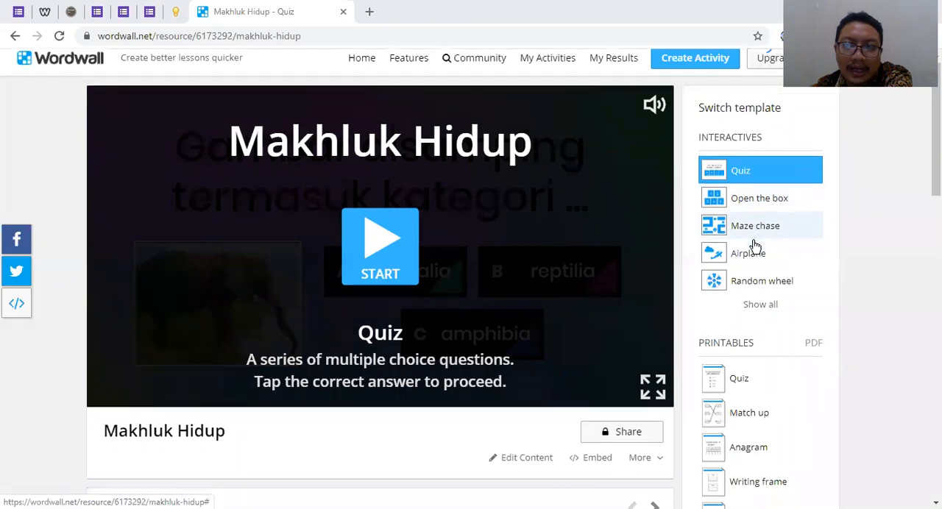
scroll(752, 249, "down", 2)
scroll(761, 212, "up", 2)
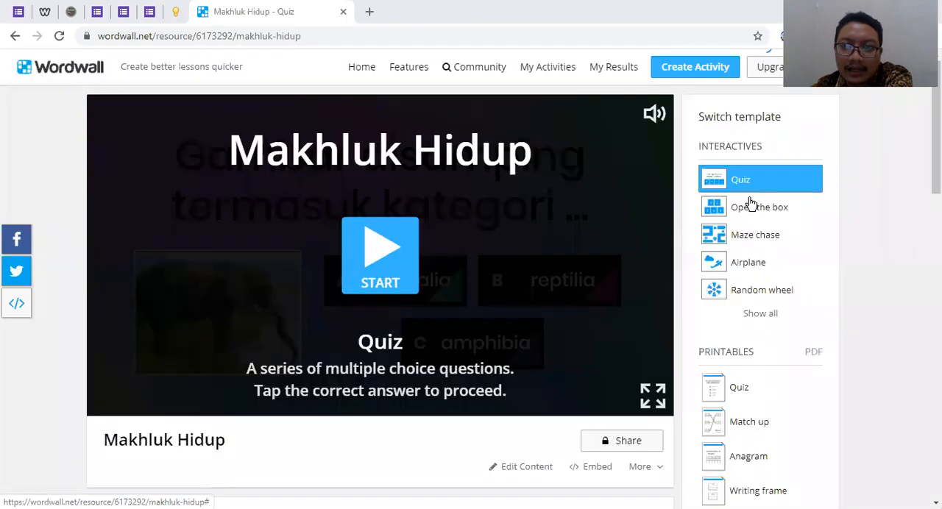
left_click(765, 314)
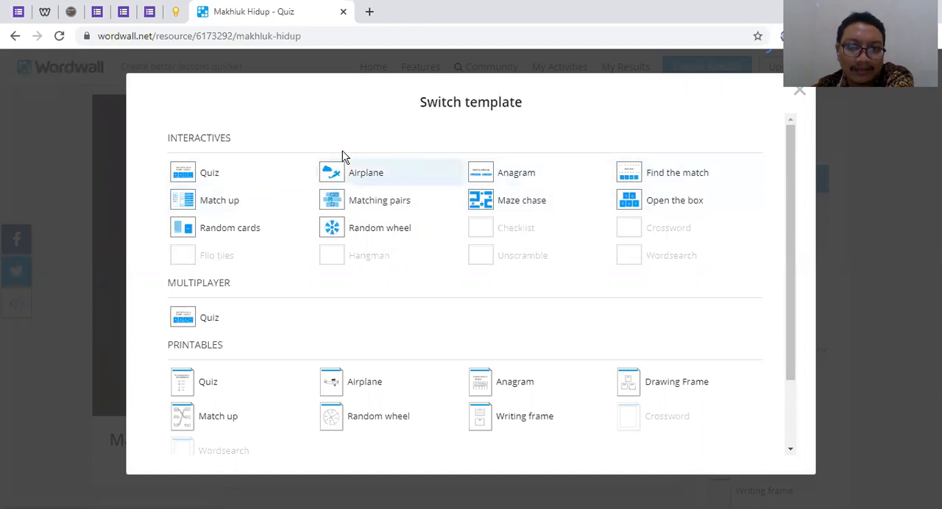
left_click(684, 182)
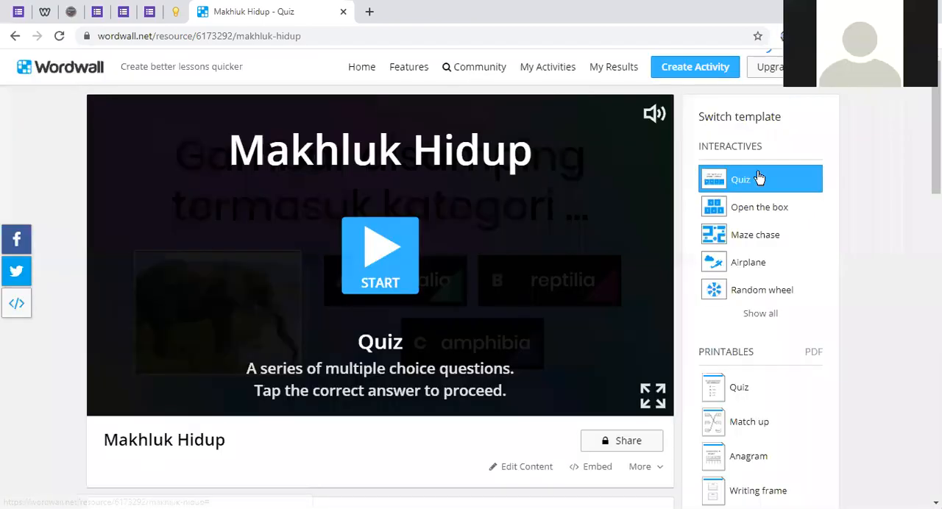
left_click(758, 263)
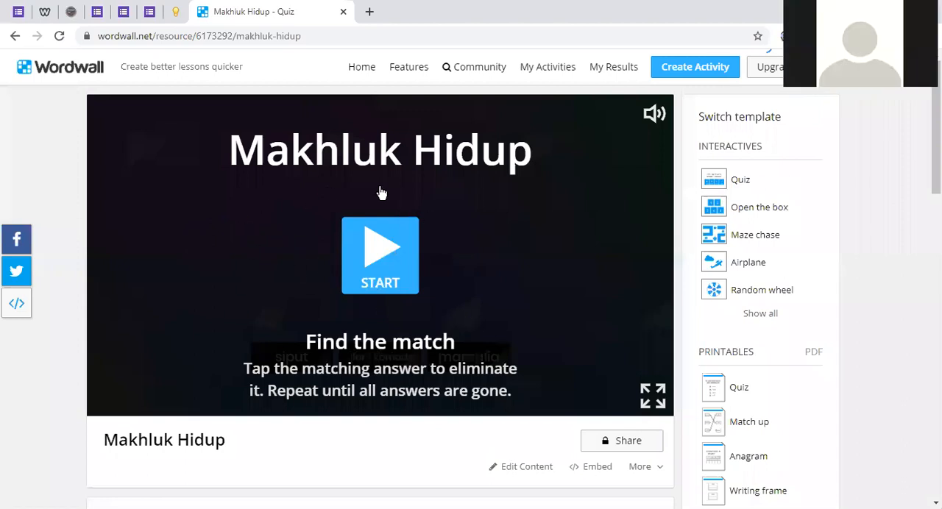
Play Find the match, matching siput, ular / komodo and mamalia to their questions, and restart the finished game
left_click(377, 251)
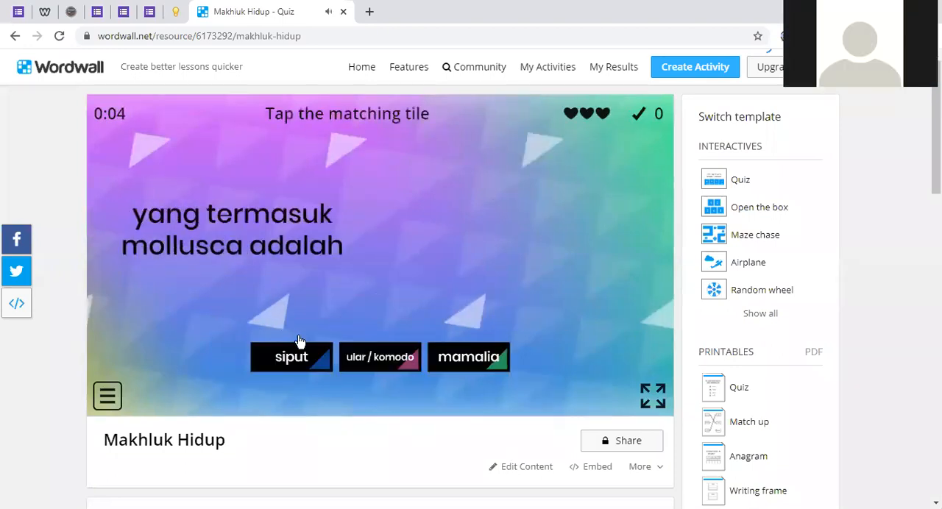
left_click(311, 359)
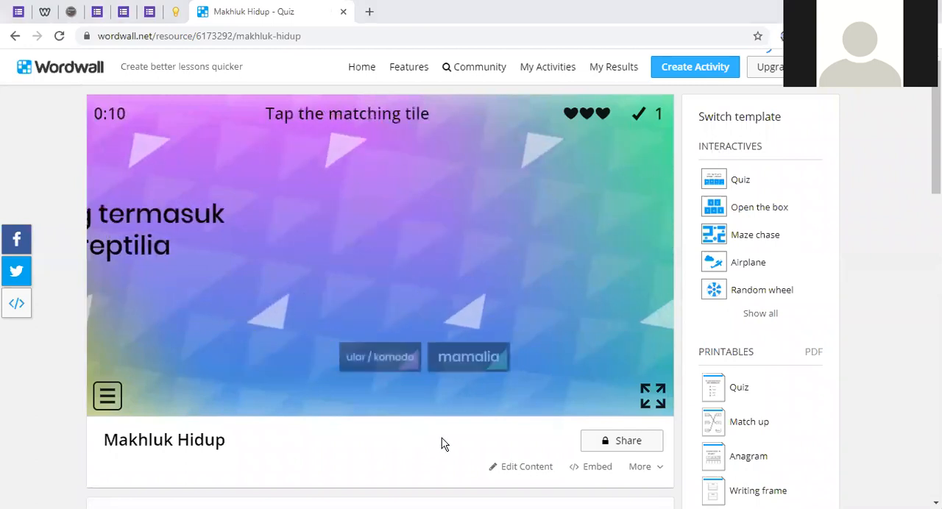
left_click(412, 368)
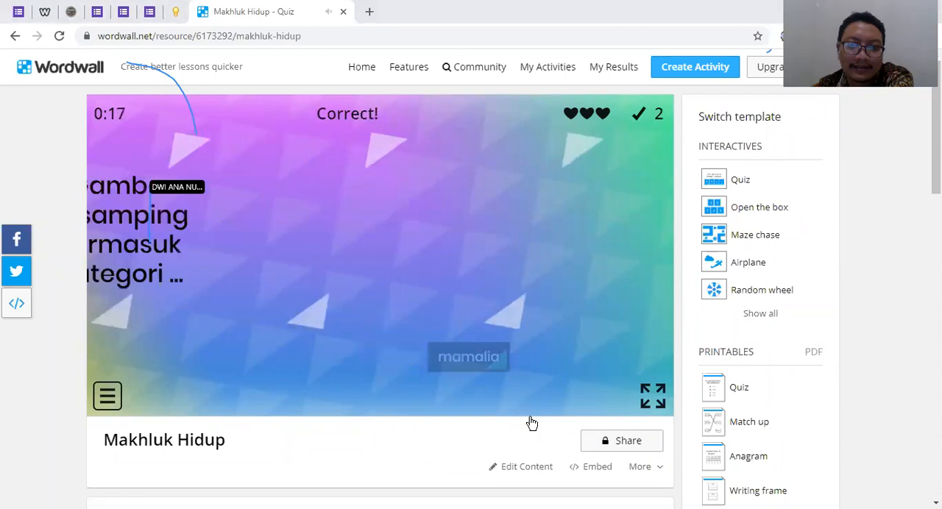
left_click(477, 357)
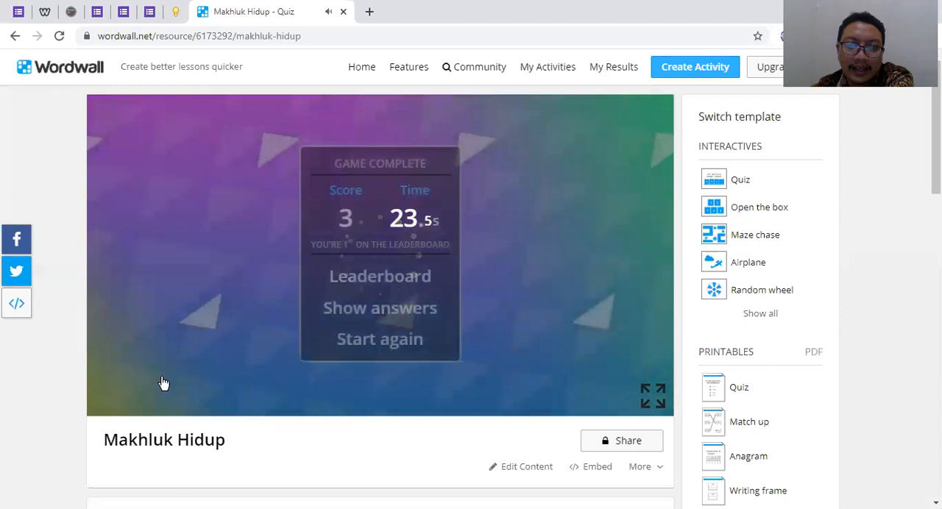
left_click(391, 345)
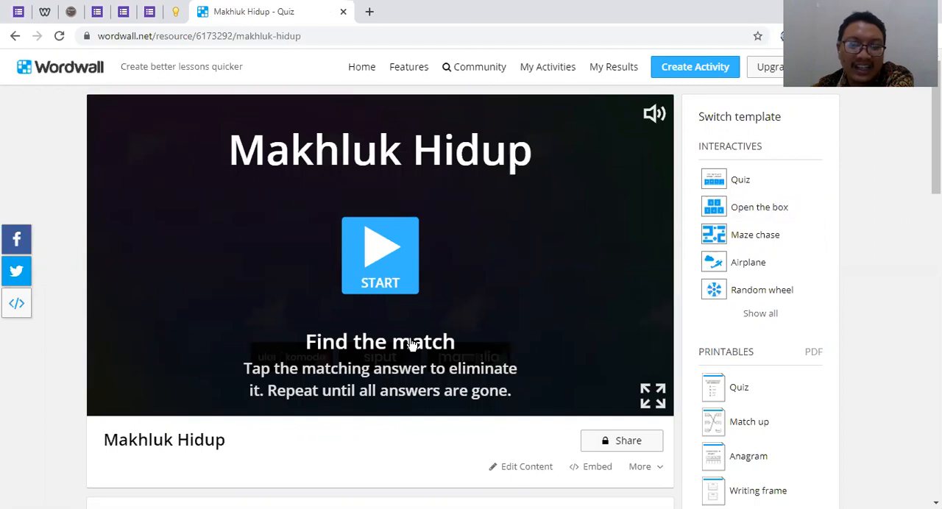
Switch the activity to the Open the box template and start the game
scroll(618, 426, "down", 2)
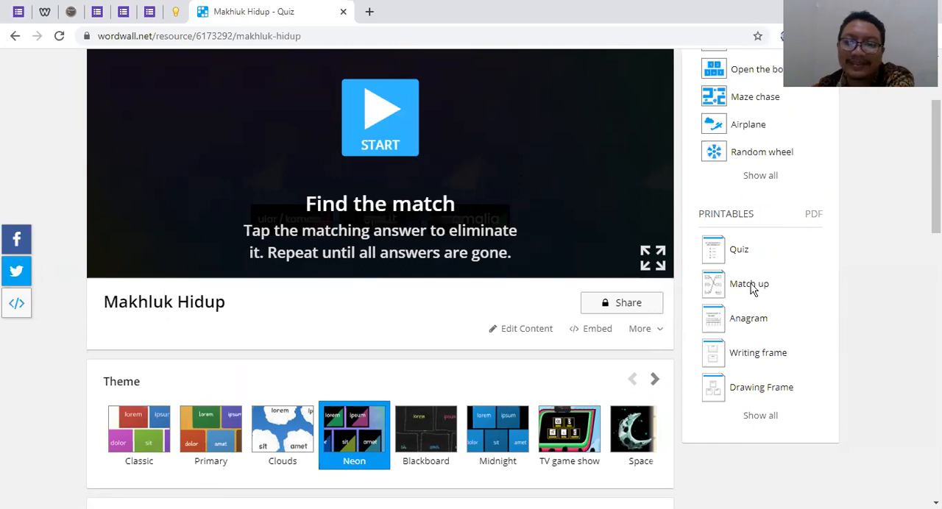
scroll(568, 163, "up", 2)
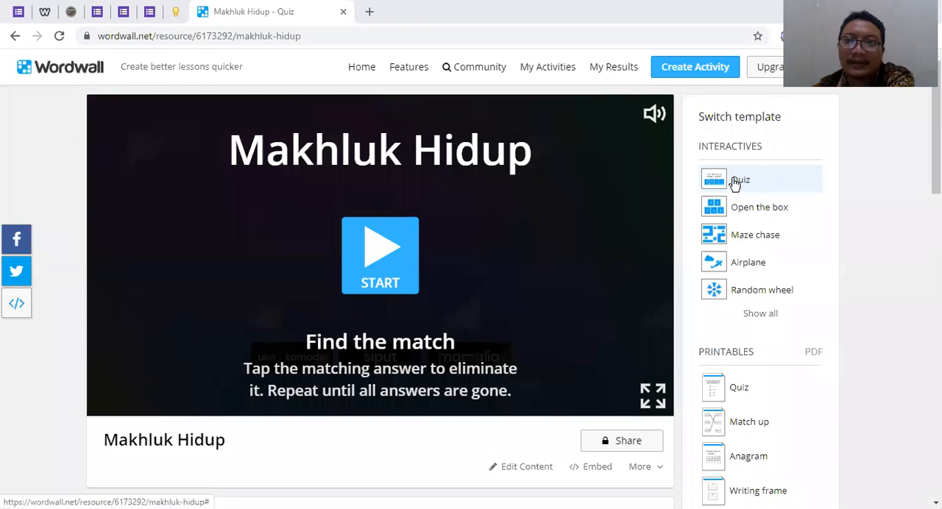
left_click(755, 219)
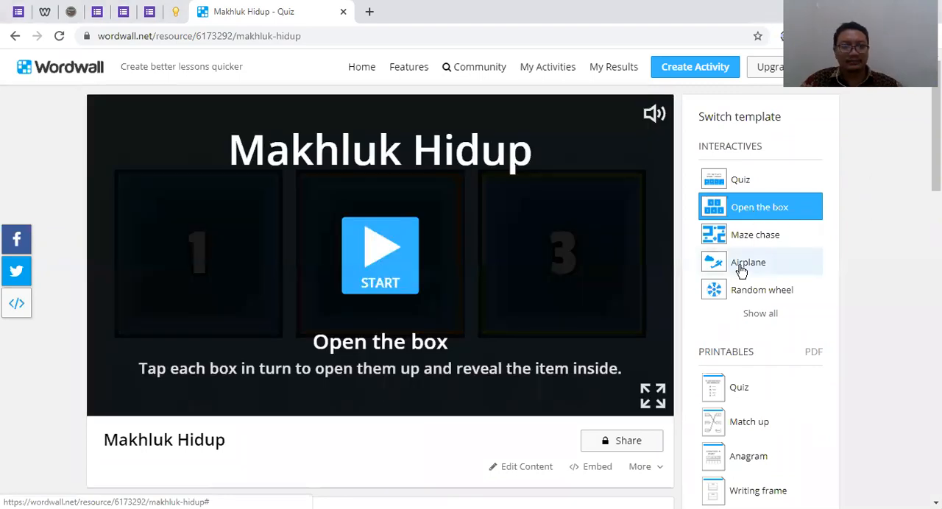
left_click(396, 252)
left_click(396, 252)
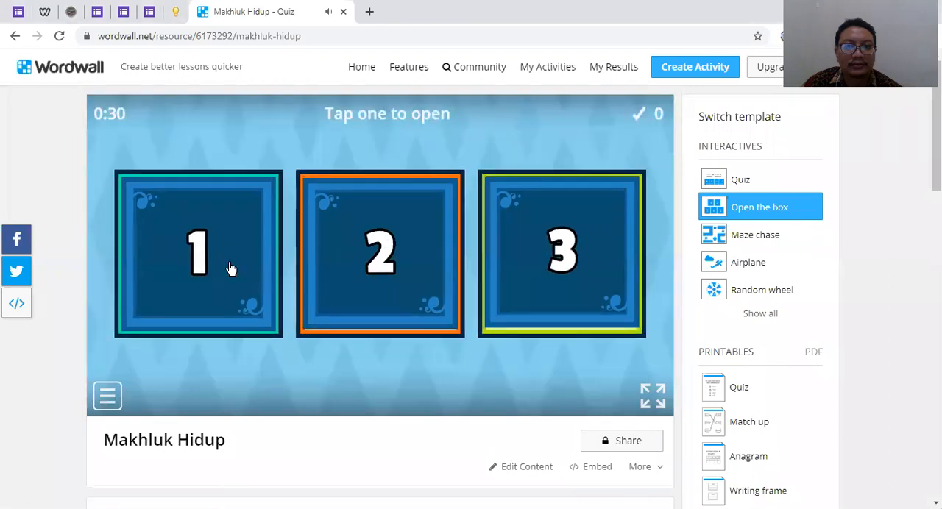
Open boxes 1 and 3, answering mamalia for the elephant picture and ular and komodo for the reptilia question
left_click(228, 267)
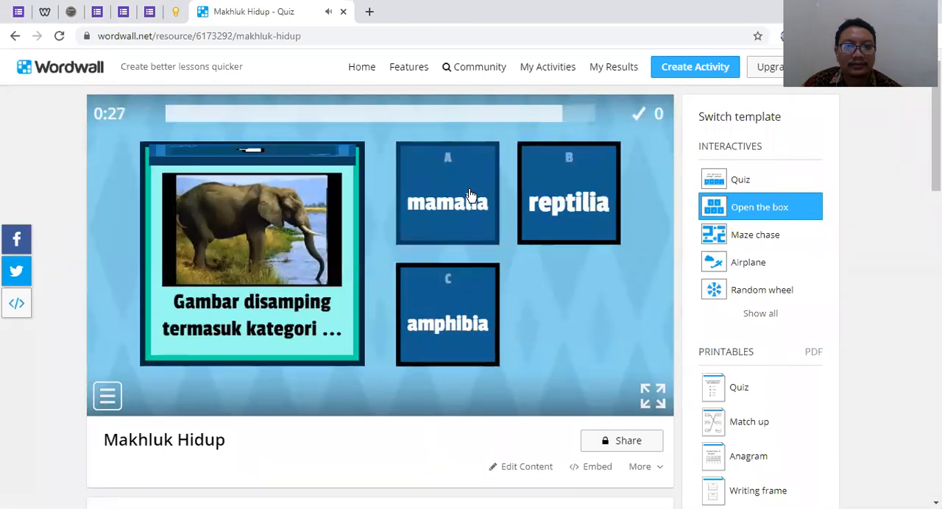
left_click(445, 195)
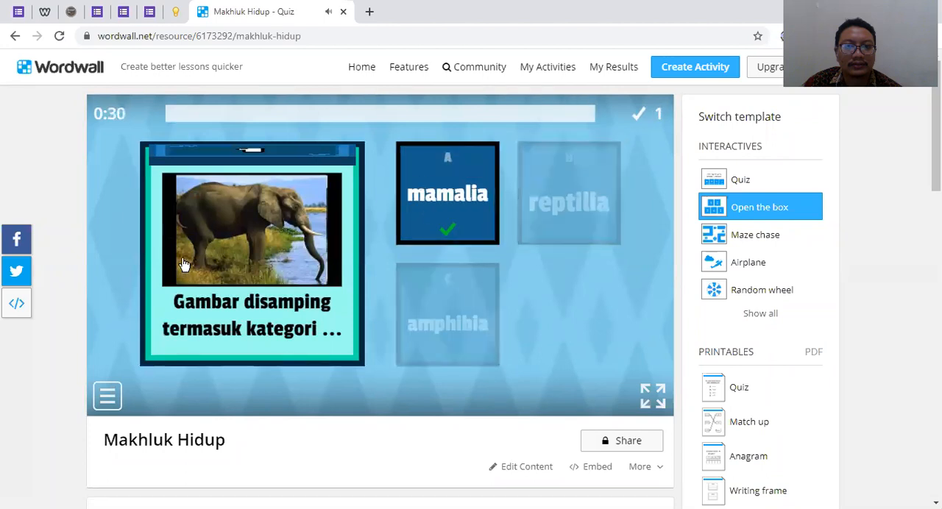
scroll(595, 213, "down", 3)
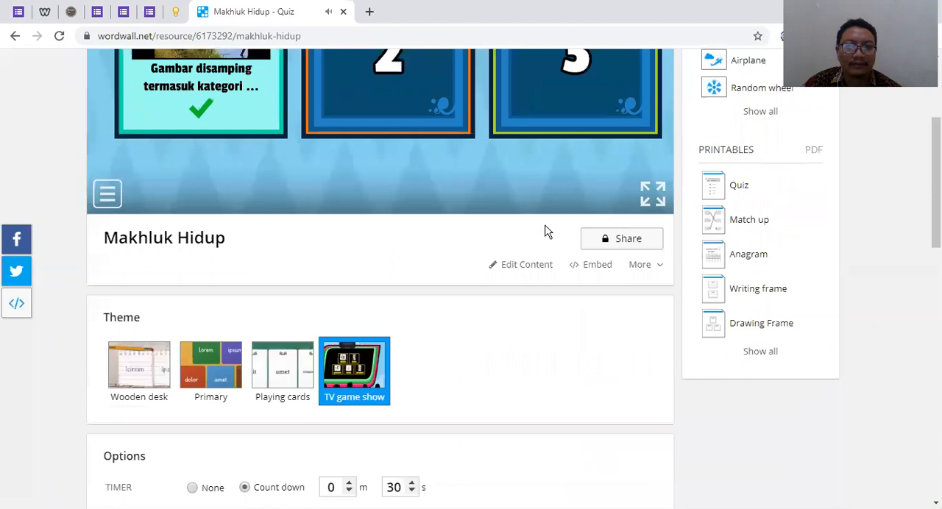
scroll(563, 187, "up", 2)
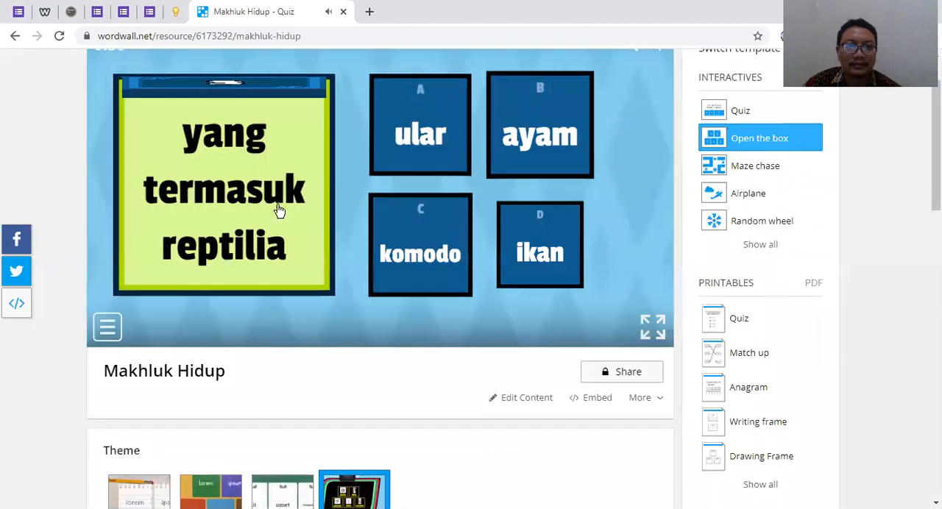
scroll(290, 211, "up", 1)
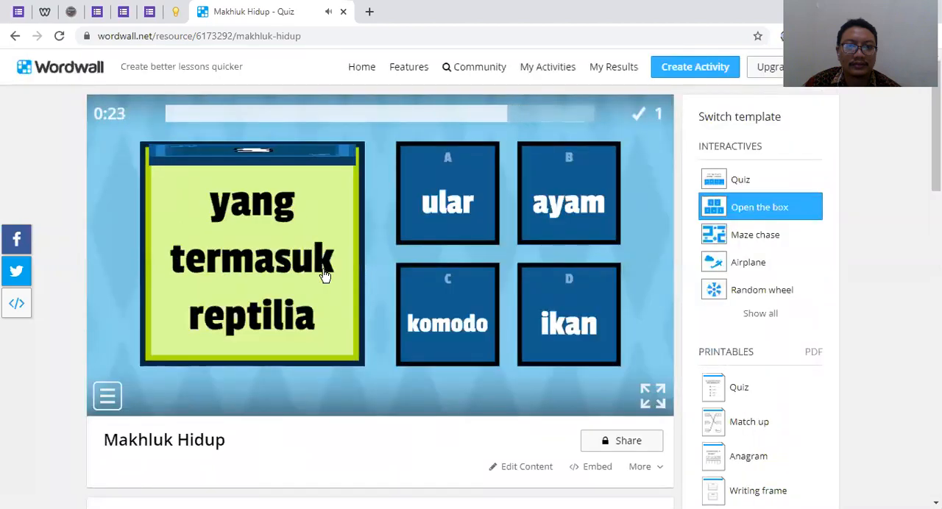
left_click(440, 346)
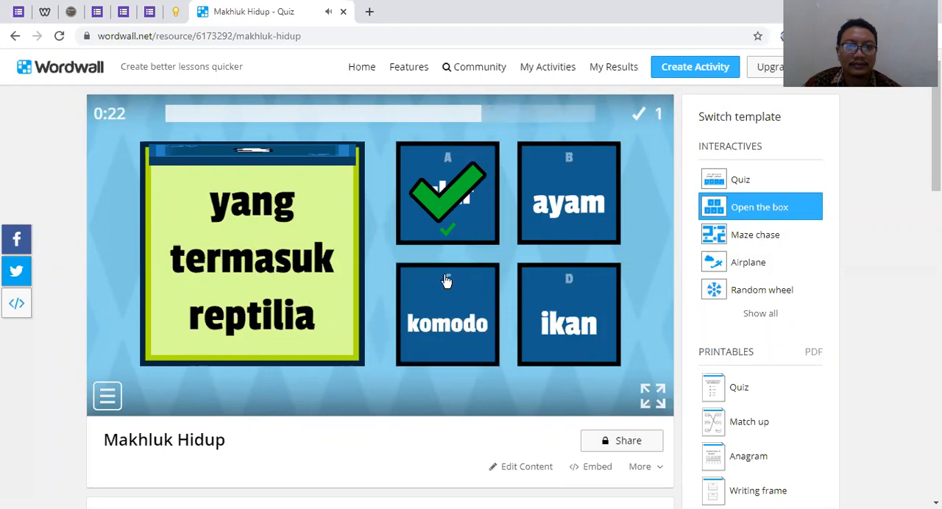
Leave the question and restart the Open the box game from its start screen
left_click(118, 396)
left_click(135, 390)
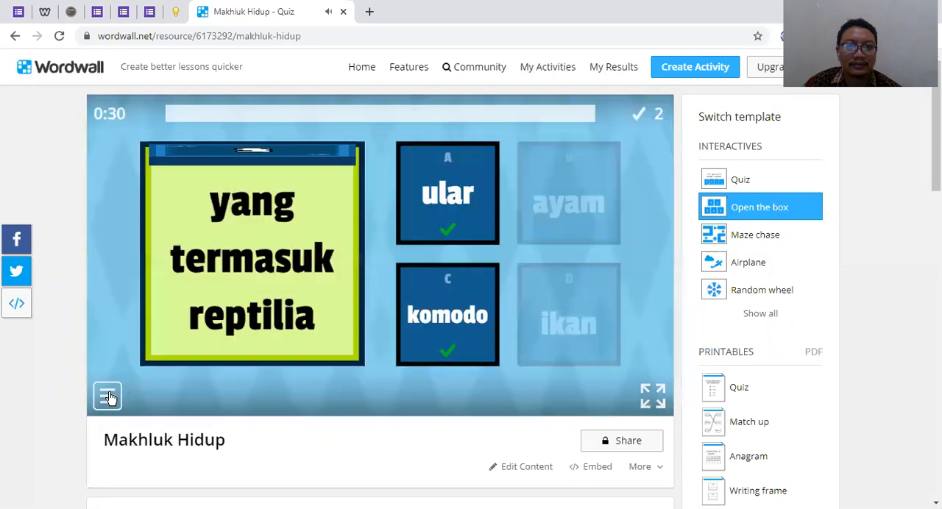
left_click(126, 389)
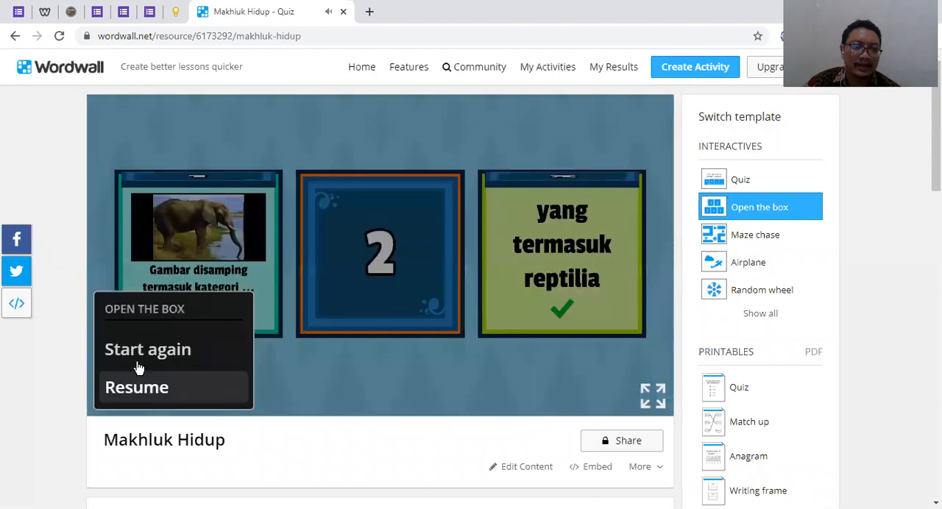
left_click(136, 368)
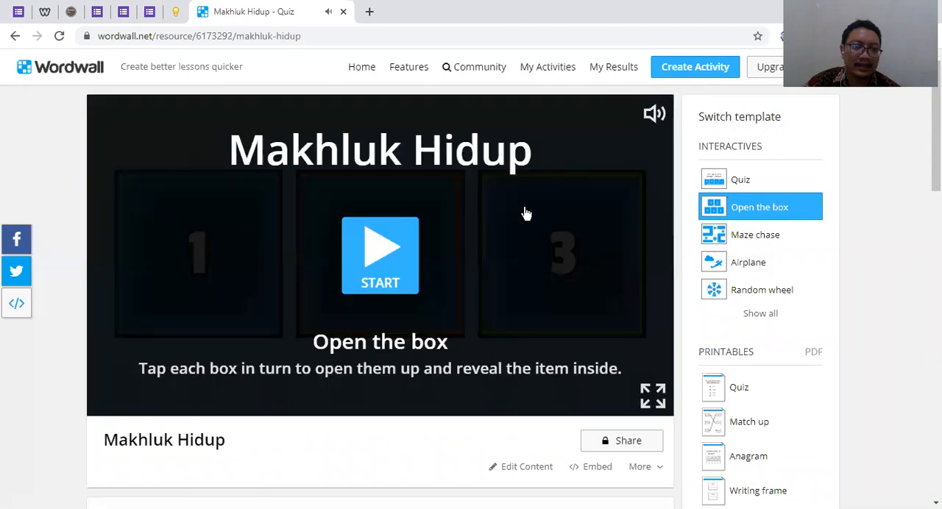
Check the sharing choices for other teachers and students with Open the box, and close the dialog without sharing
scroll(629, 265, "down", 2)
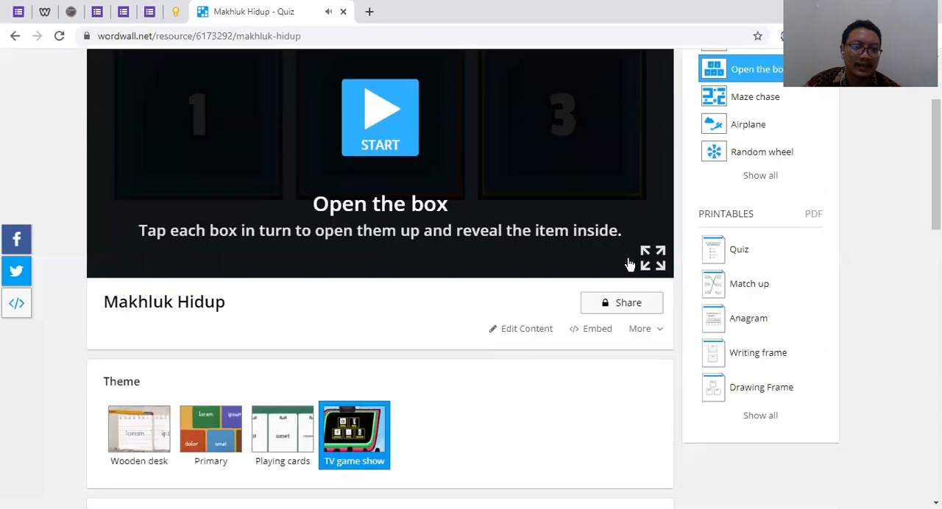
left_click(629, 305)
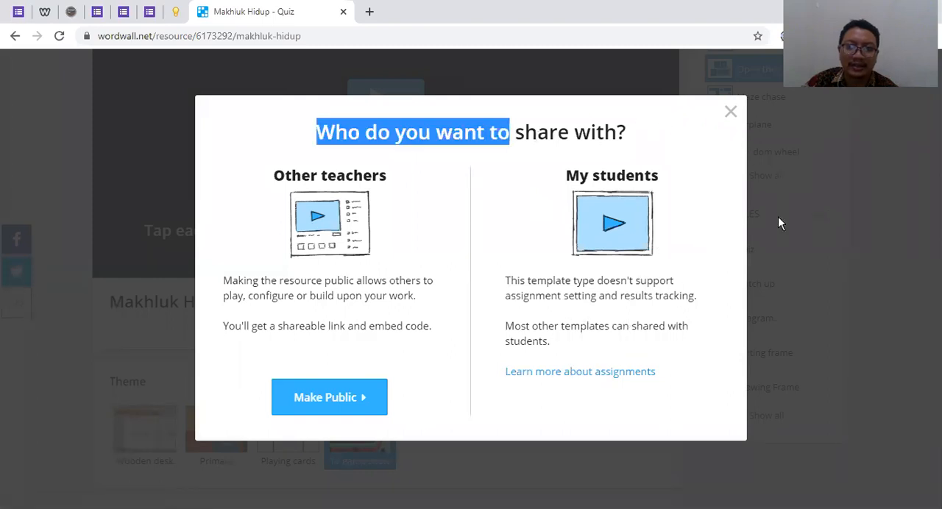
left_click(820, 311)
scroll(337, 250, "up", 2)
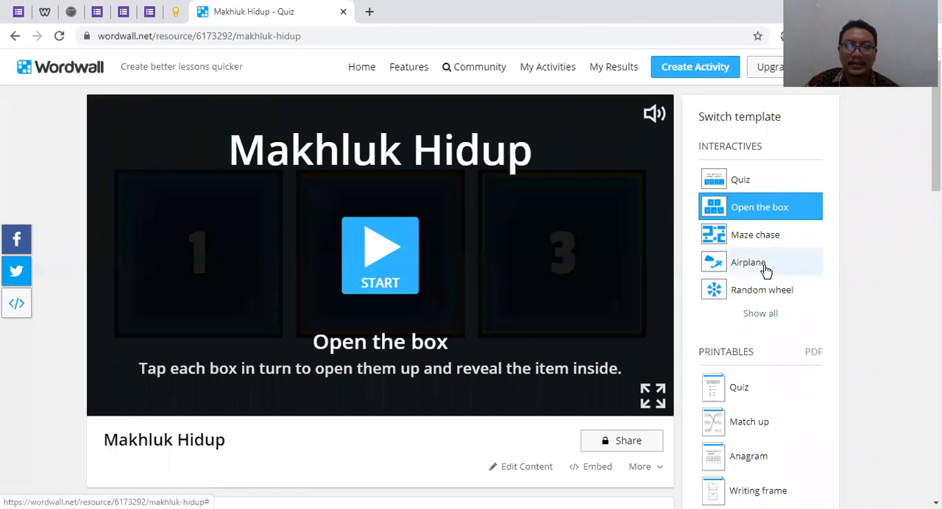
Switch the activity to the Airplane template and review its timer, lives and speed options
left_click(757, 271)
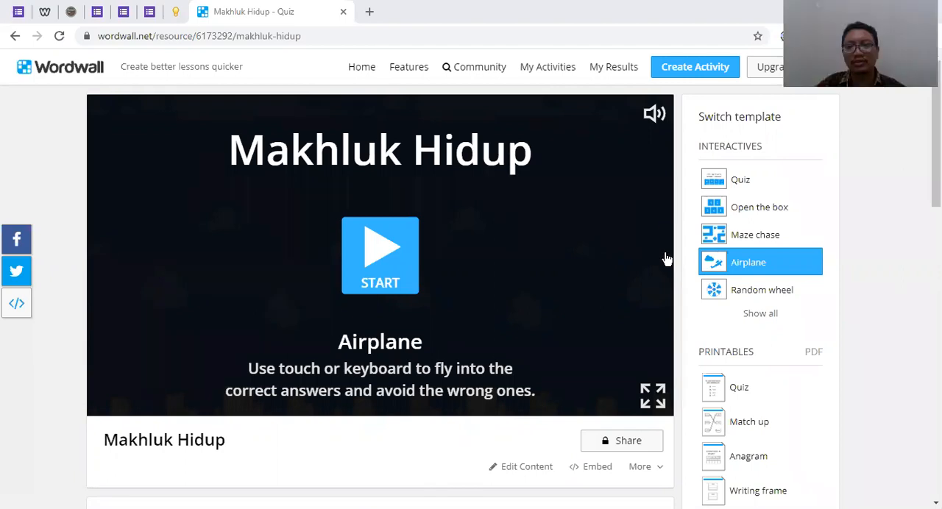
scroll(505, 361, "down", 1)
scroll(506, 407, "down", 1)
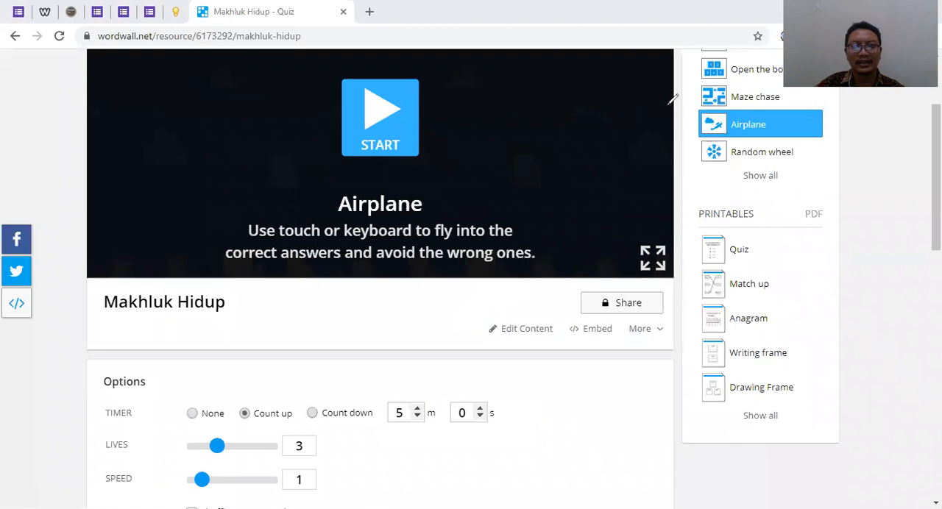
scroll(685, 95, "up", 1)
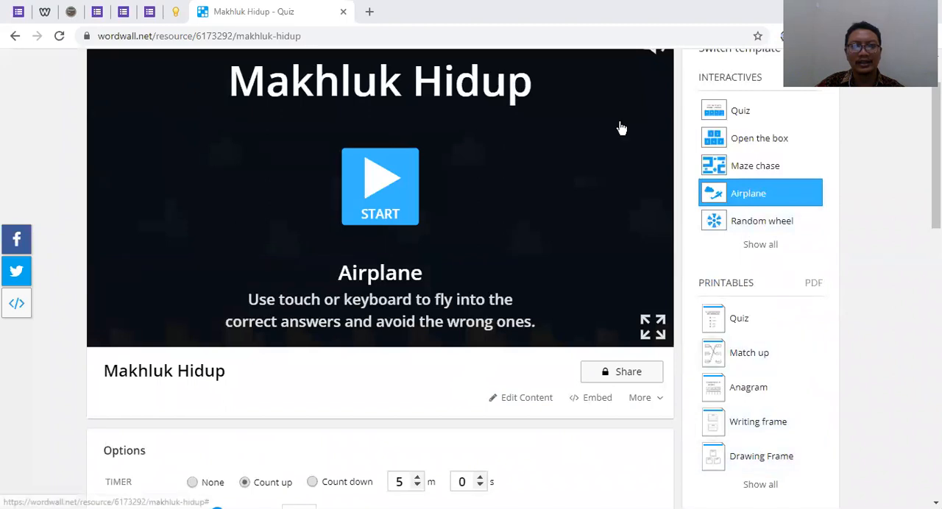
Play the Airplane game by flying into the correct answers, and restart it from the start screen
left_click(391, 201)
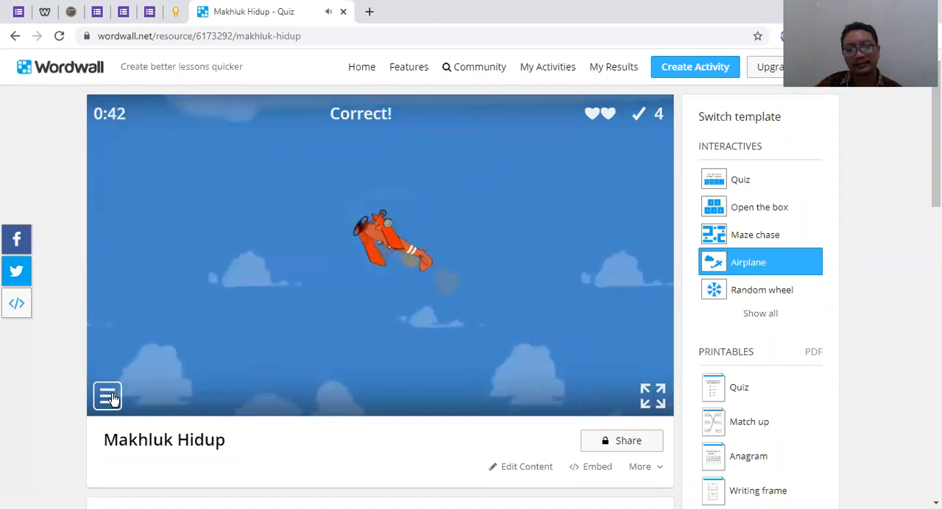
left_click(105, 395)
left_click(147, 357)
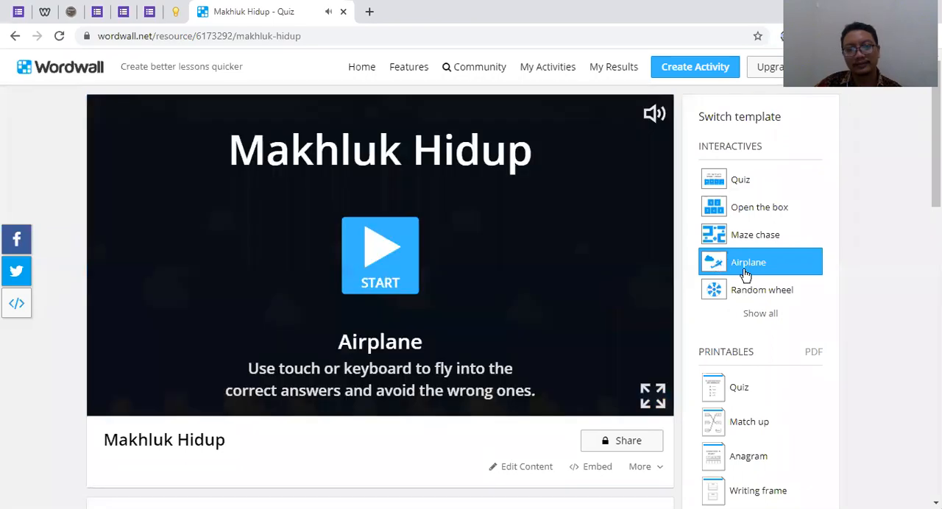
scroll(743, 276, "down", 2)
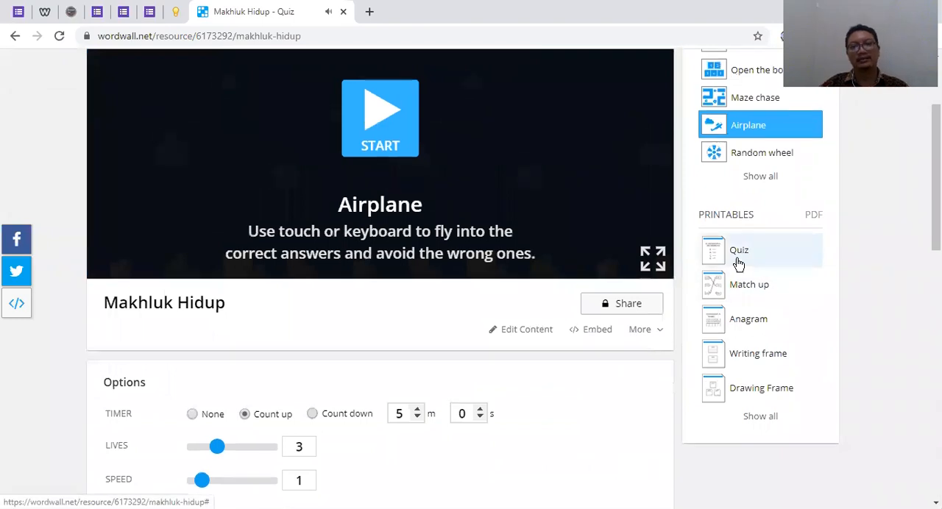
scroll(738, 254, "up", 2)
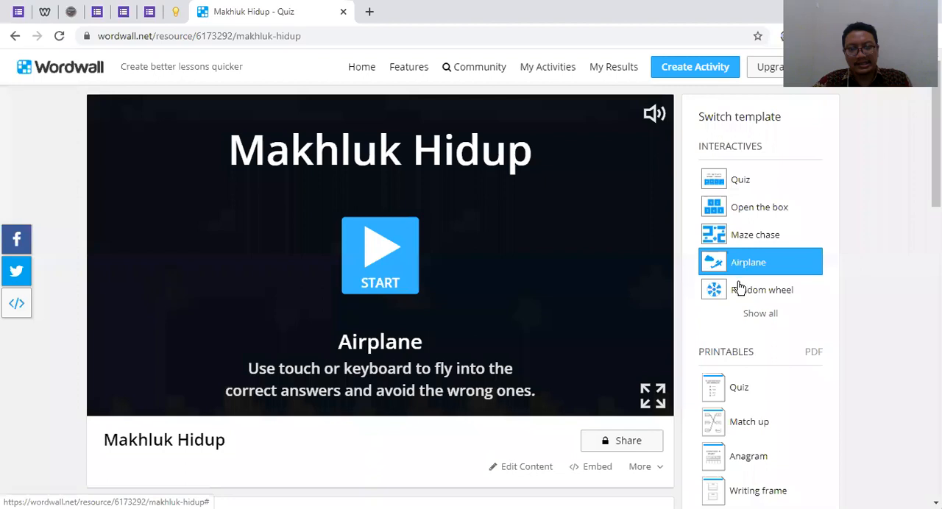
Switch the activity to the printable Quiz template and review the worksheet preview
scroll(740, 289, "down", 2)
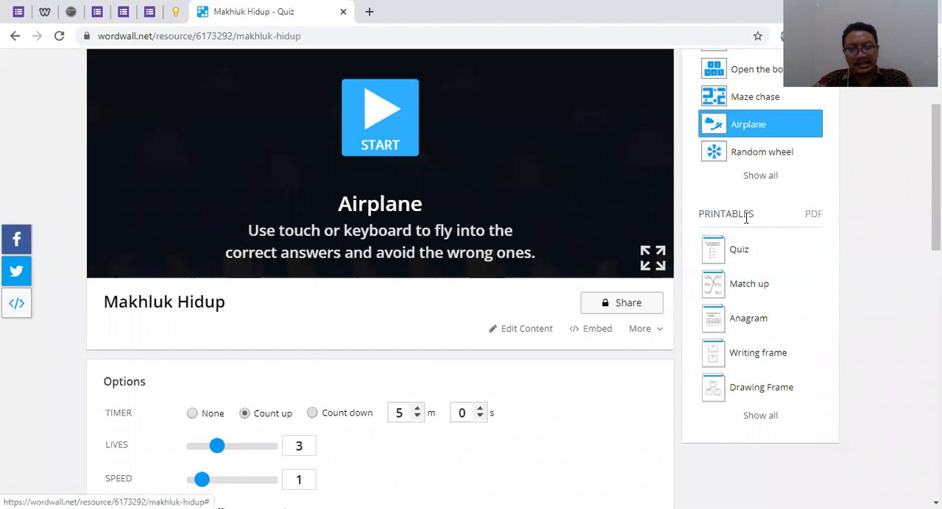
scroll(746, 218, "up", 1)
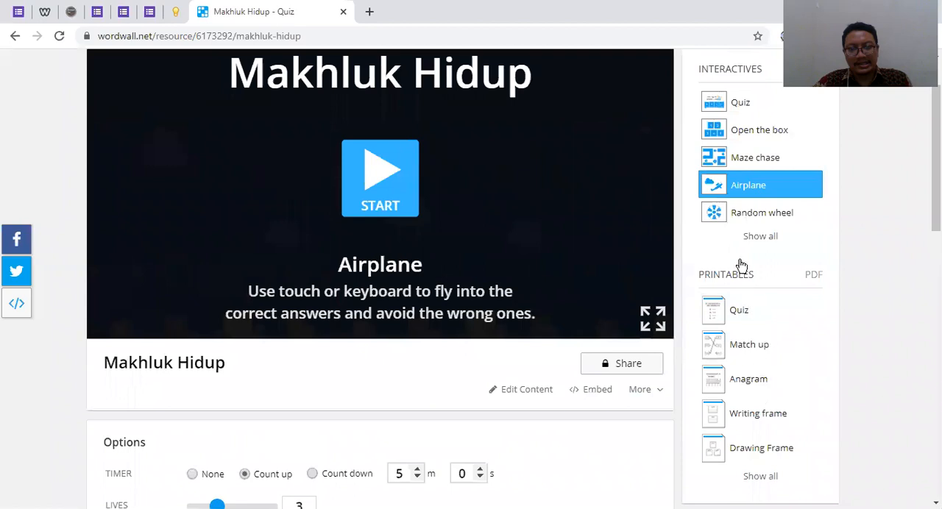
scroll(741, 265, "down", 1)
scroll(741, 266, "up", 1)
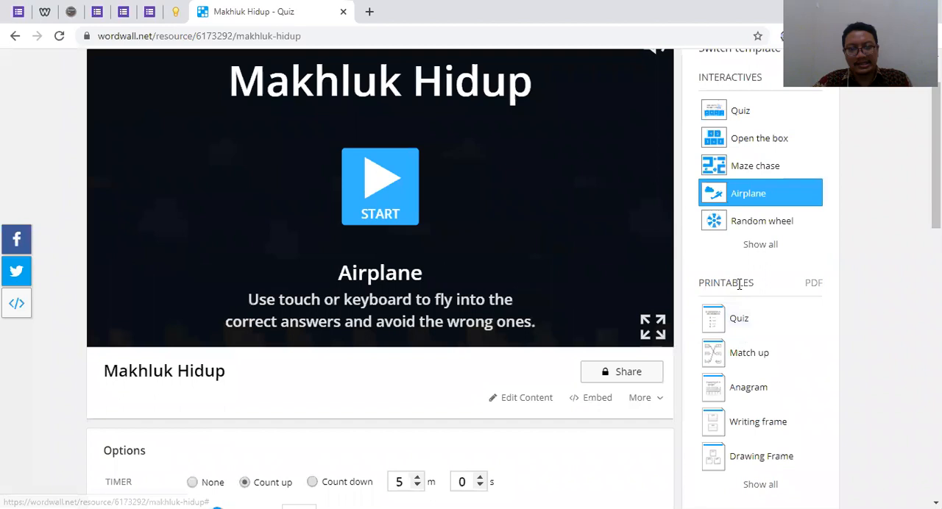
left_click(744, 328)
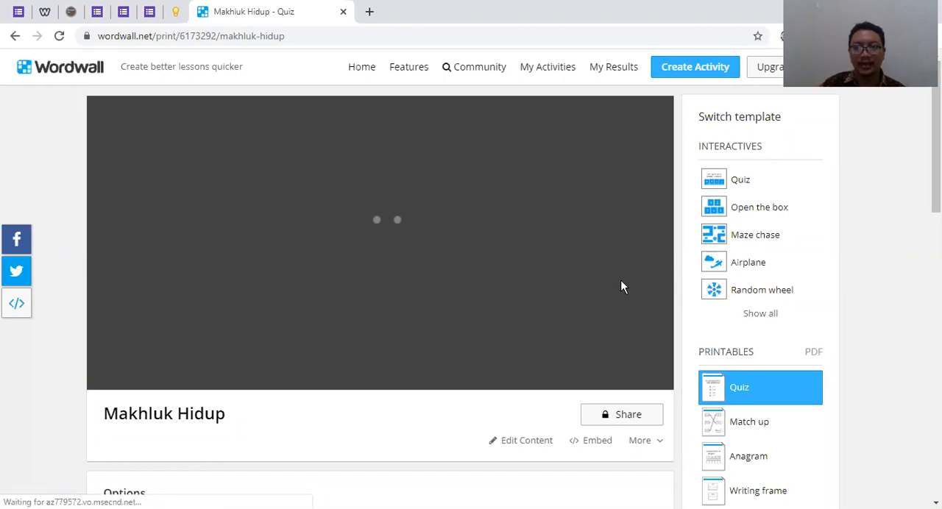
scroll(809, 383, "down", 1)
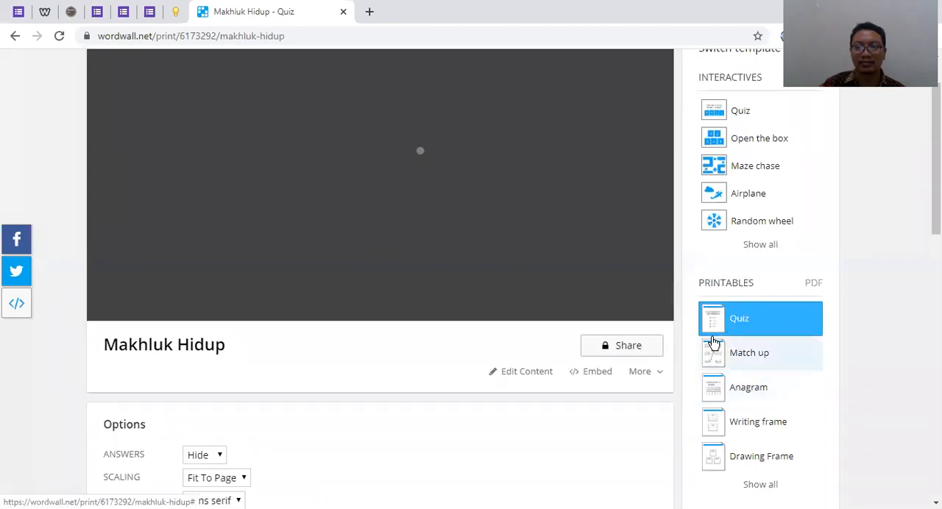
scroll(747, 353, "down", 2)
scroll(736, 317, "up", 2)
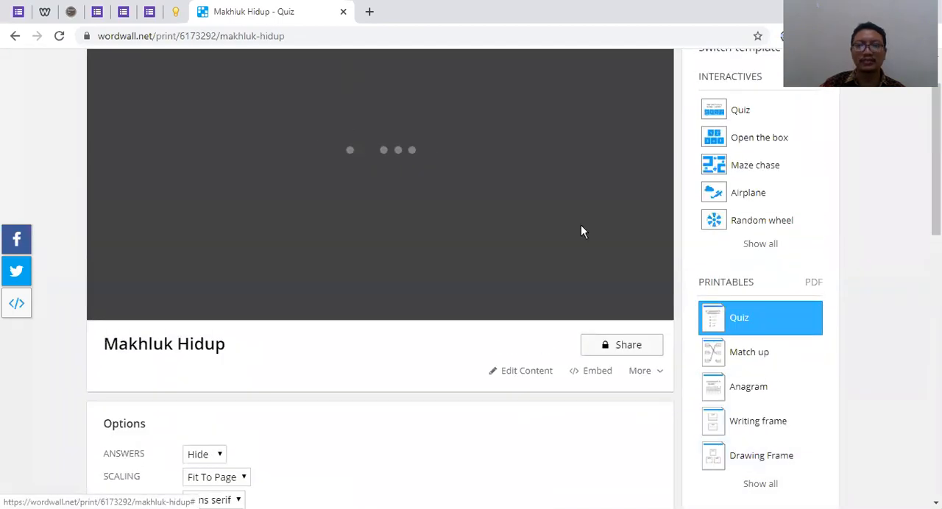
scroll(667, 309, "up", 1)
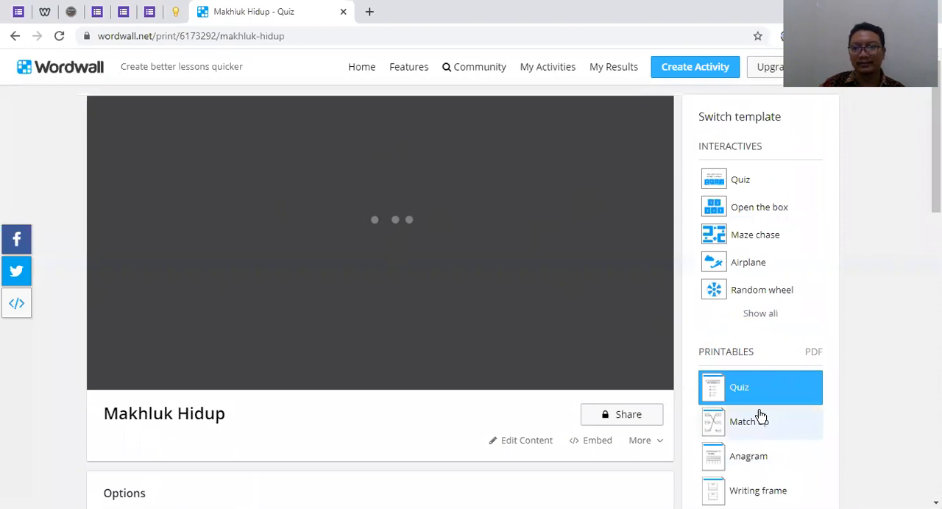
scroll(761, 416, "down", 3)
scroll(761, 417, "up", 3)
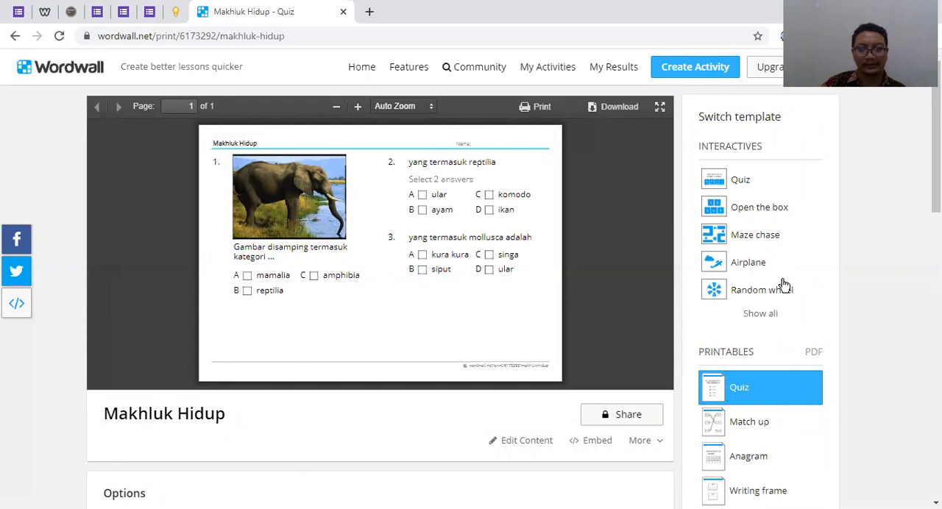
Switch the activity to the printable Match up template and review its worksheet and layout options
scroll(783, 284, "down", 2)
left_click(733, 298)
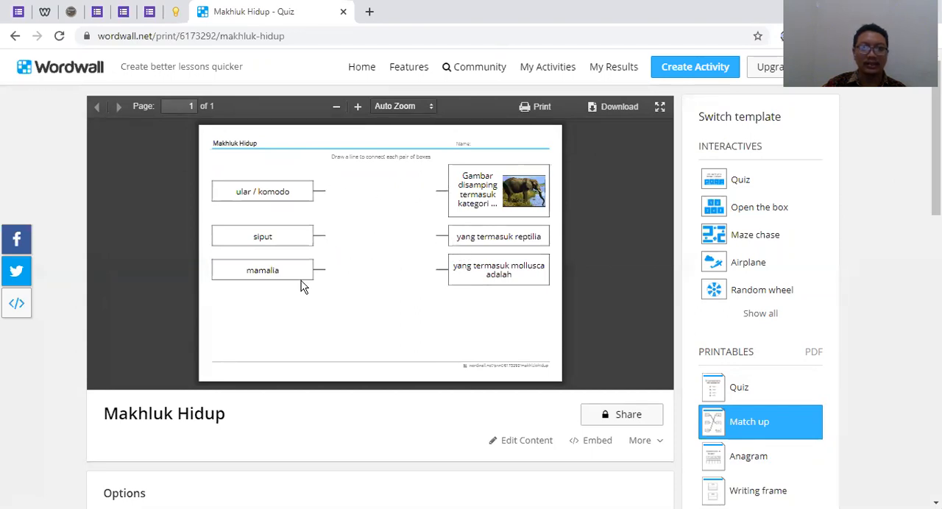
scroll(675, 292, "down", 2)
scroll(736, 331, "down", 1)
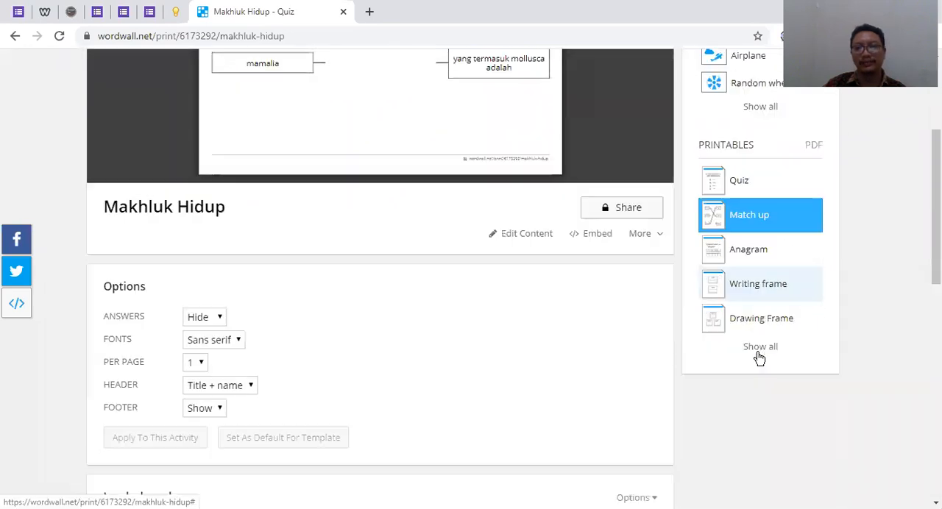
scroll(755, 346, "up", 3)
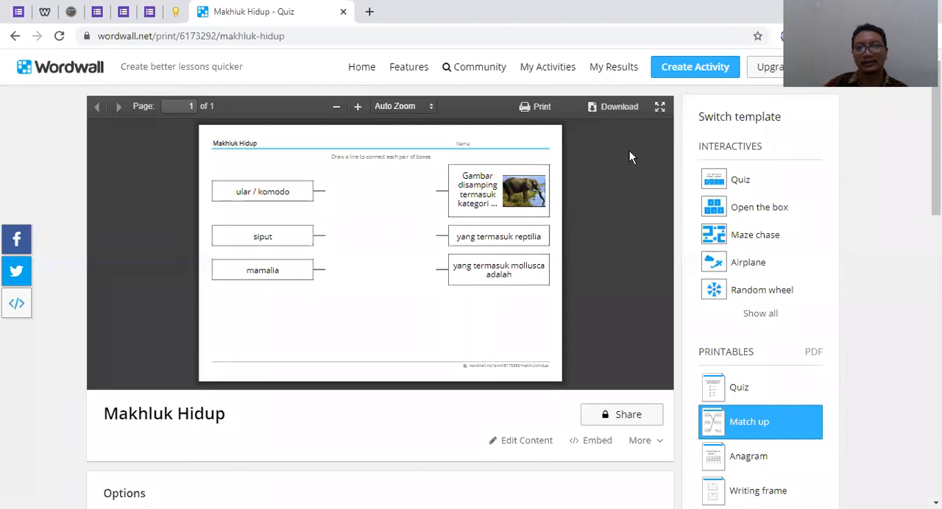
scroll(697, 282, "down", 3)
scroll(717, 276, "up", 3)
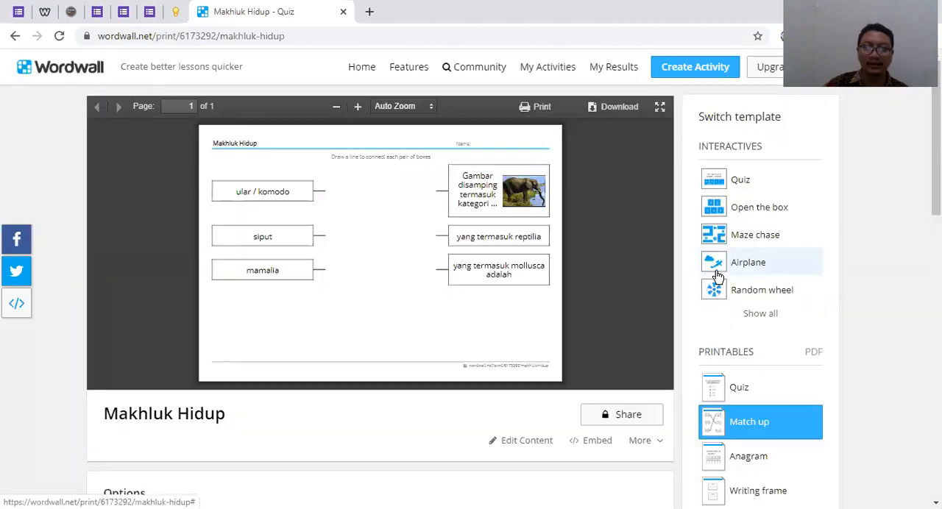
scroll(610, 309, "down", 3)
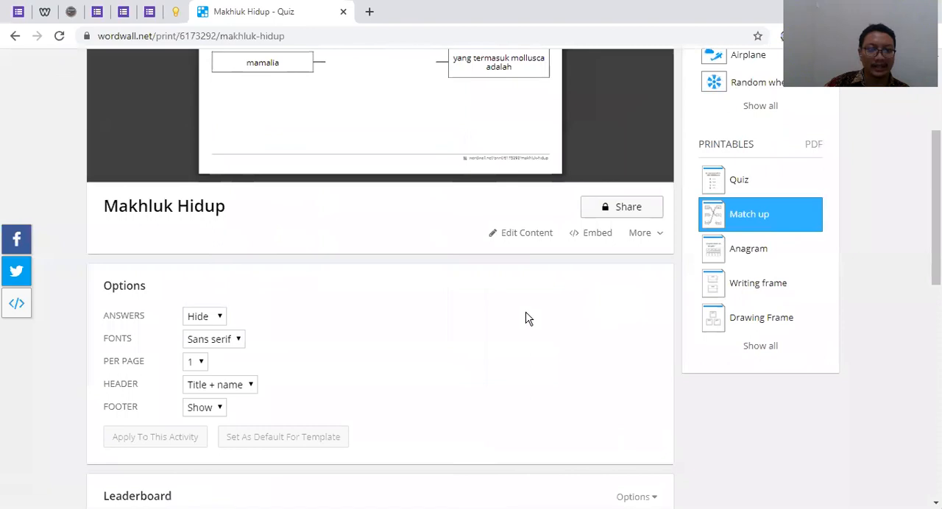
scroll(525, 318, "down", 2)
scroll(525, 318, "up", 5)
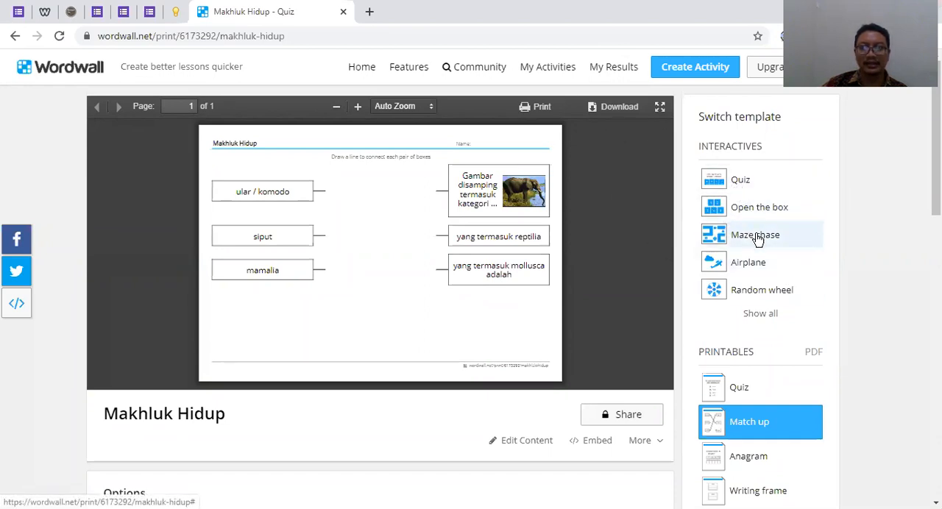
scroll(762, 243, "down", 1)
scroll(762, 210, "up", 1)
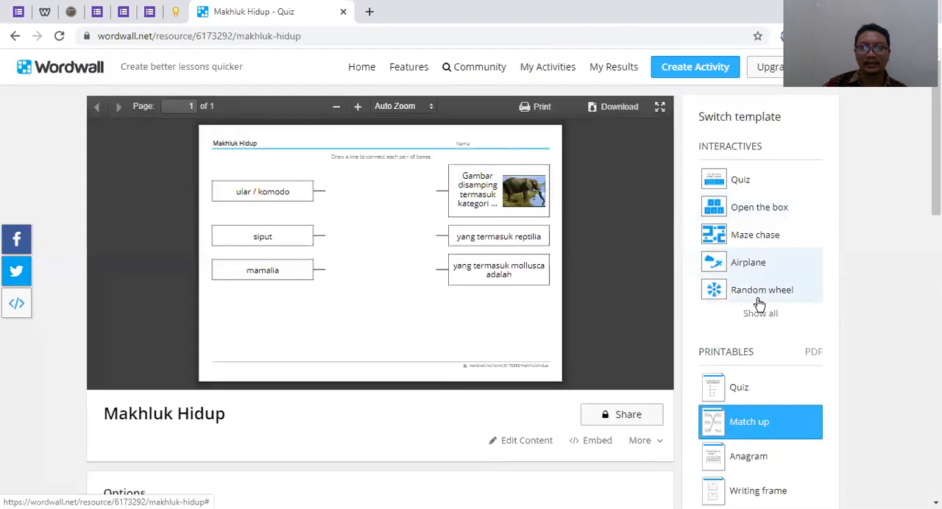
Switch back to the interactive Airplane template and open the assignment setup for sharing it with students
left_click(753, 269)
scroll(647, 289, "down", 2)
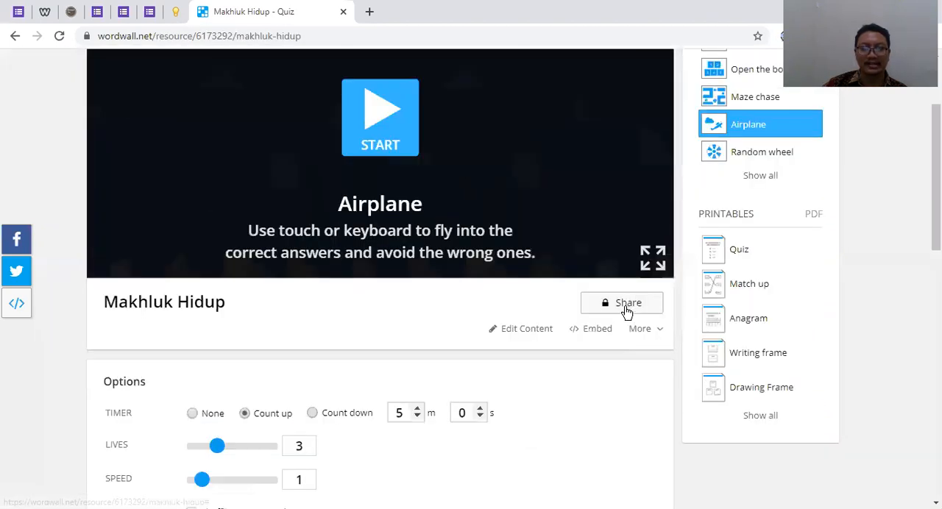
left_click(627, 303)
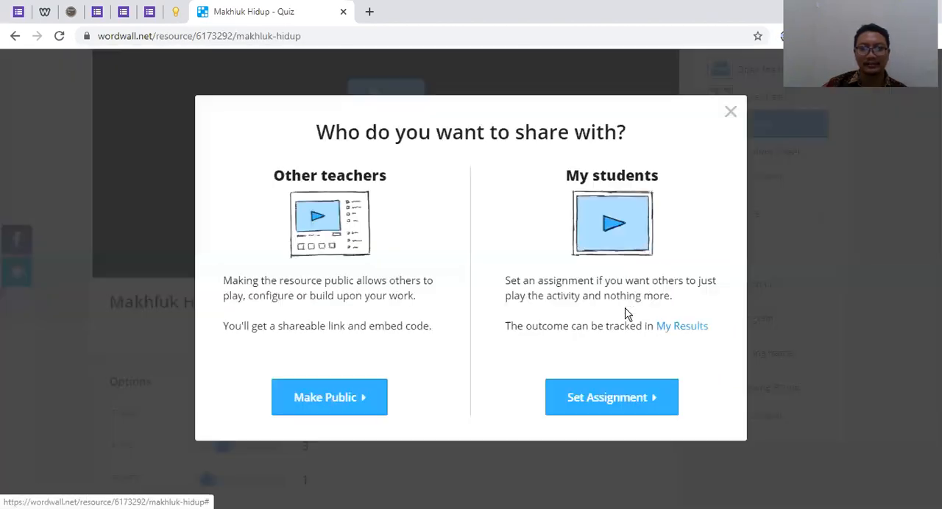
left_click(633, 407)
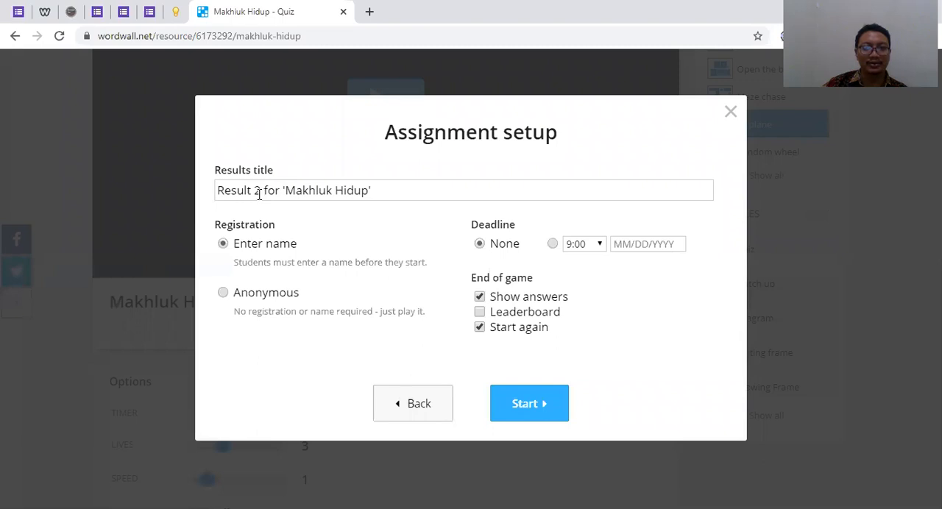
Enable the leaderboard, turn off Start again at the end of the game, and create the assignment with its default title
mouse_move(259, 190)
left_mouse_down()
mouse_move(207, 201)
mouse_move(341, 189)
mouse_move(225, 193)
mouse_move(309, 206)
mouse_move(361, 199)
mouse_move(255, 198)
left_mouse_up()
left_click(357, 223)
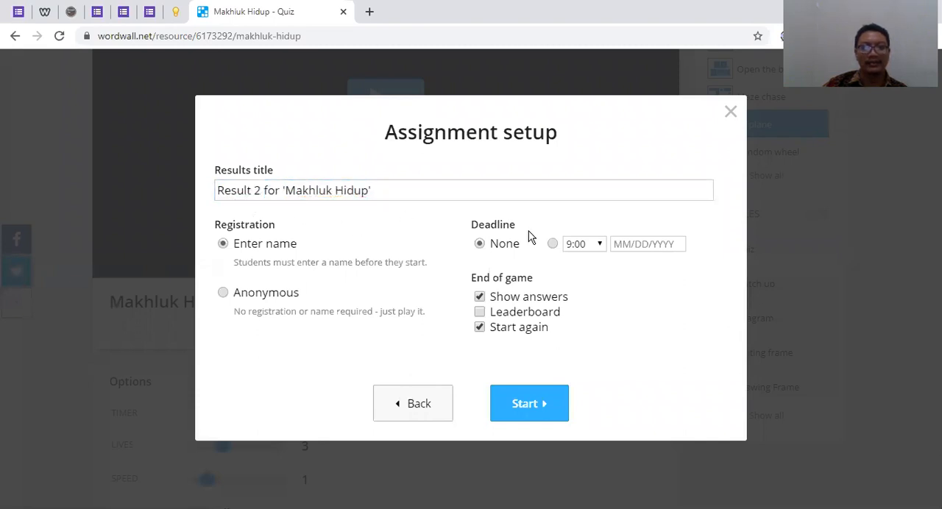
left_click(481, 314)
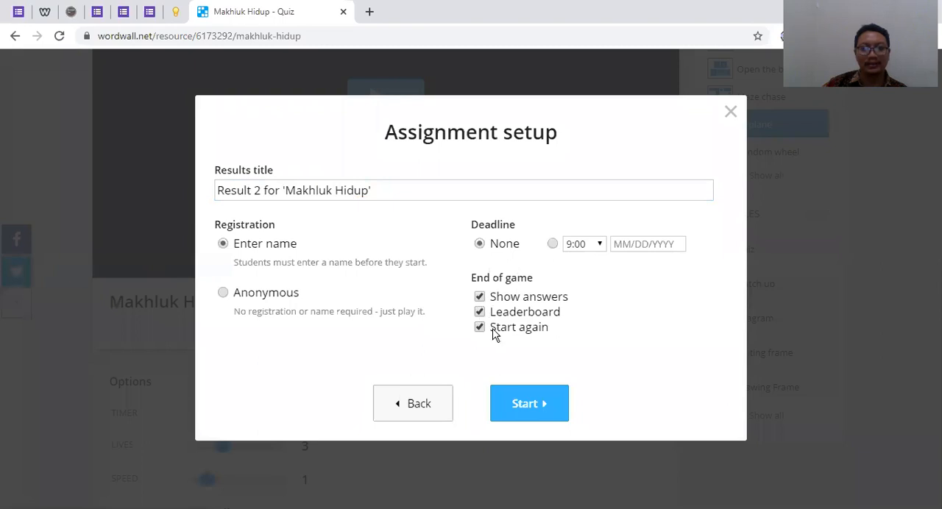
left_click(481, 325)
left_click(526, 406)
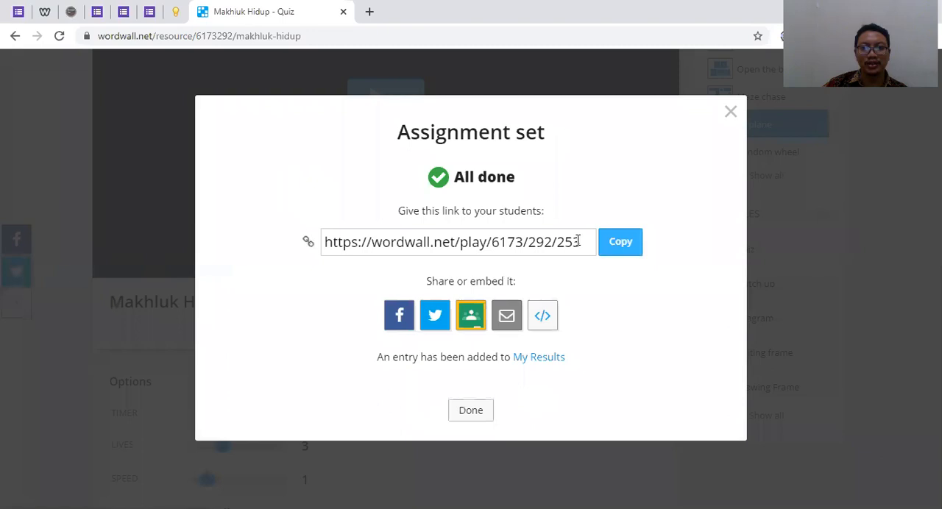
Copy the Airplane assignment's student link and close the sharing dialog
left_click(617, 249)
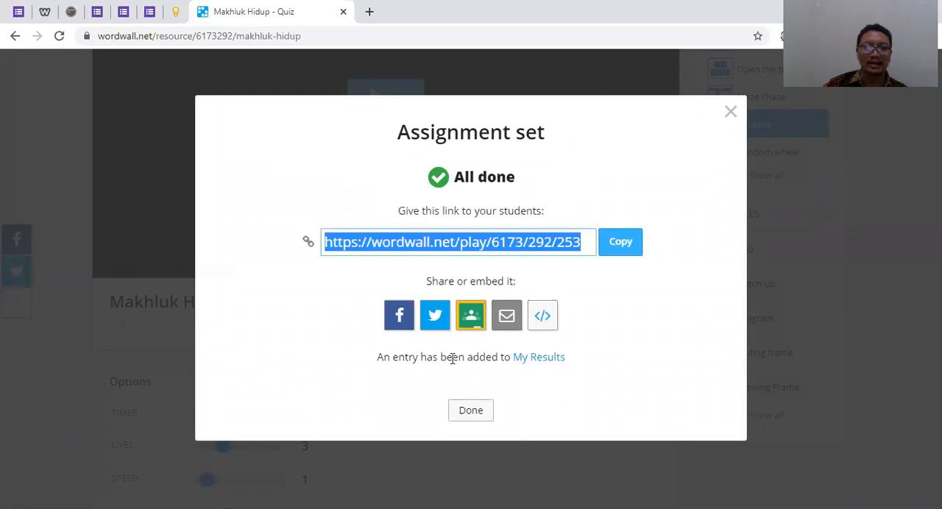
key("alt+Tab")
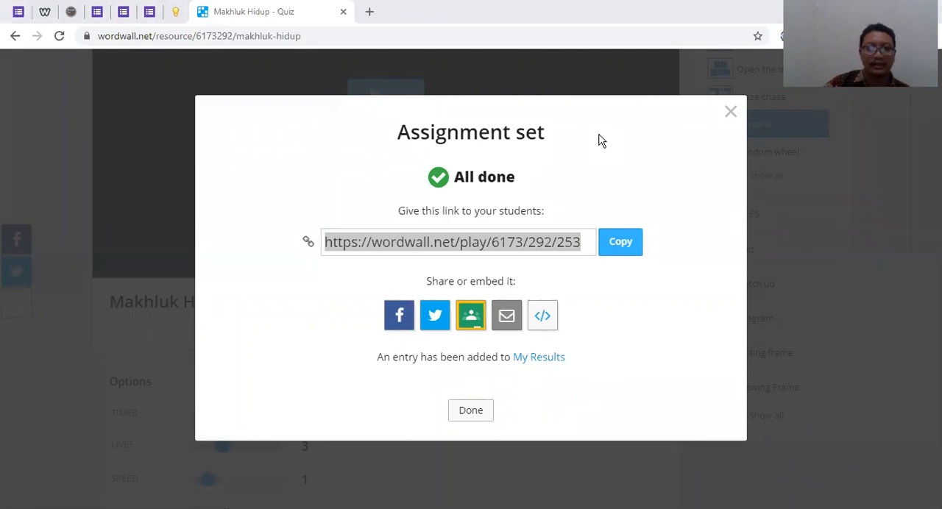
triple_click(652, 111)
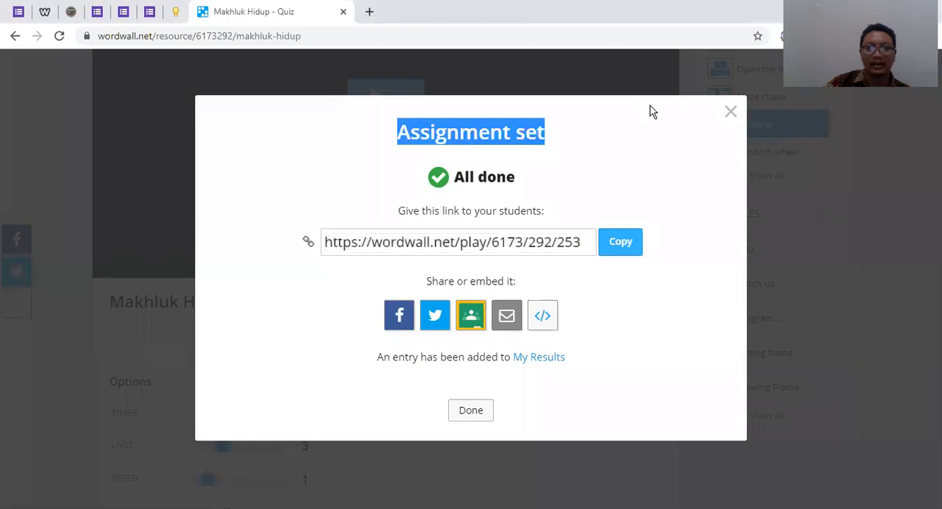
left_click(730, 111)
scroll(570, 261, "up", 2)
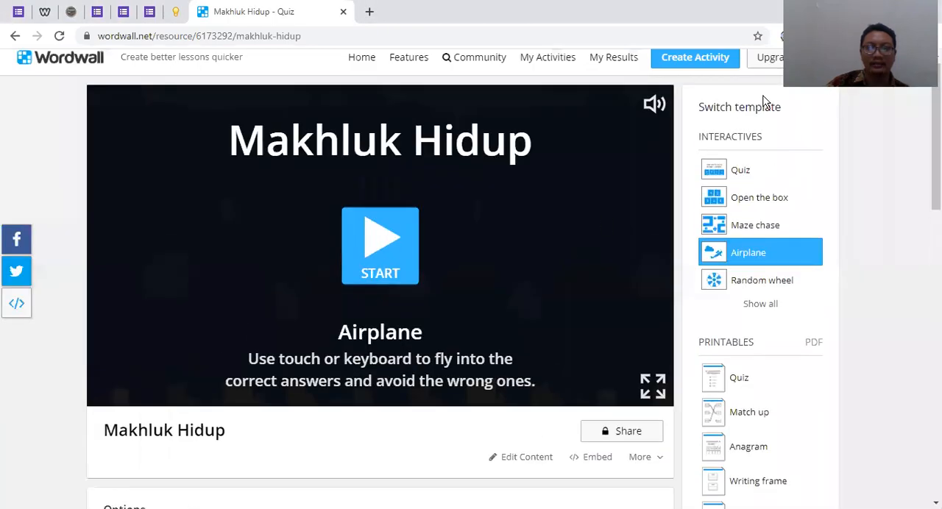
Open the results overview, dismiss the browser update notice, and delete Result 1 for 'Makhluk Hidup'
left_click(610, 71)
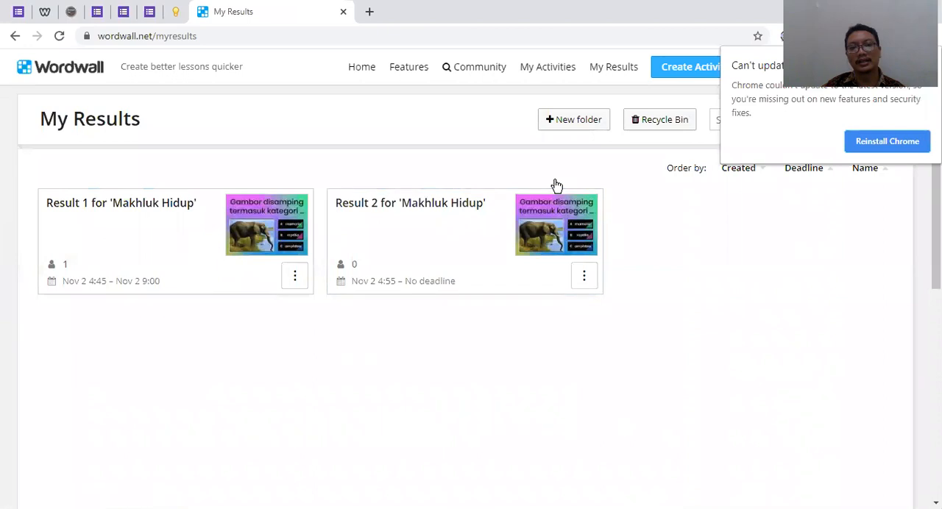
left_click(928, 59)
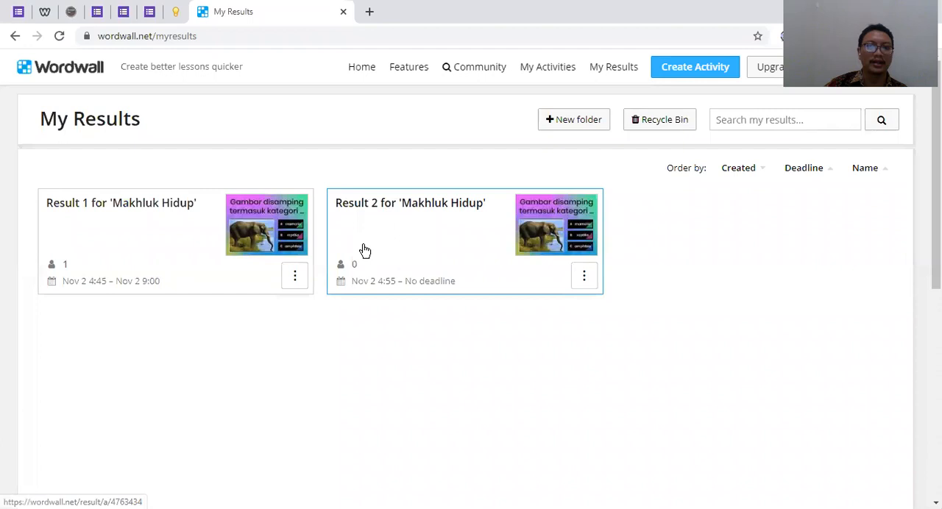
left_click(294, 276)
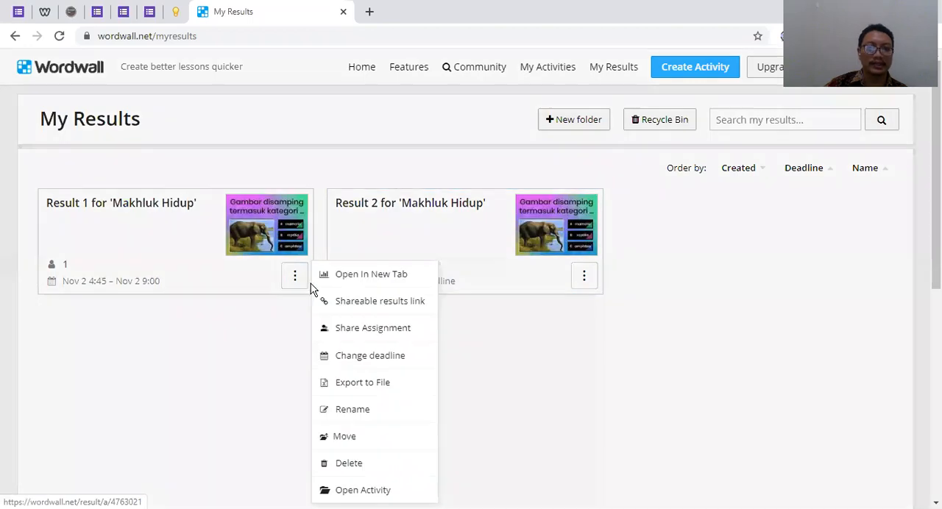
left_click(348, 462)
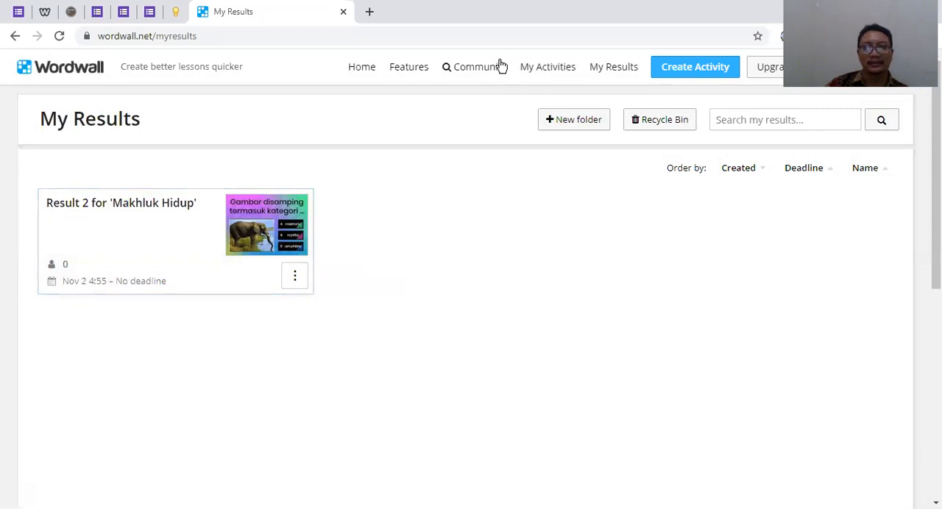
Start creating a new activity and browse the available interactive templates without picking one
left_click(711, 77)
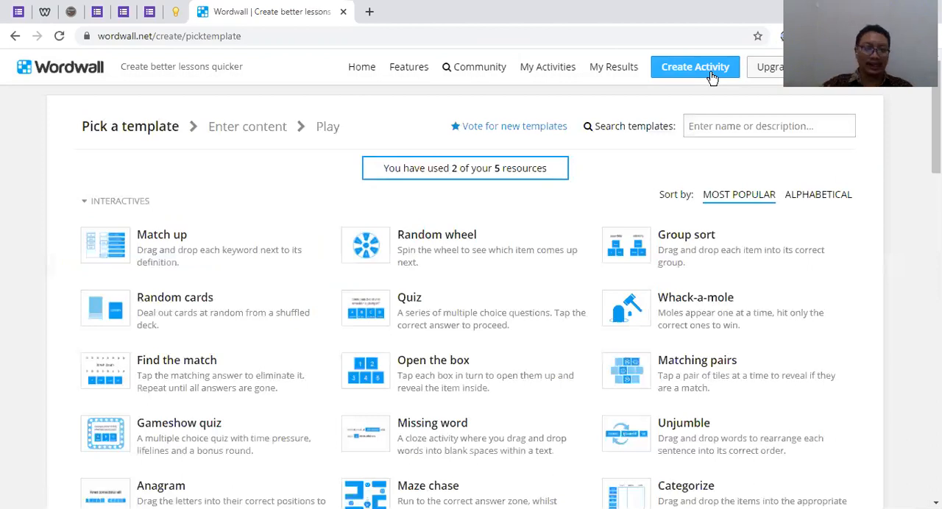
scroll(286, 201, "down", 2)
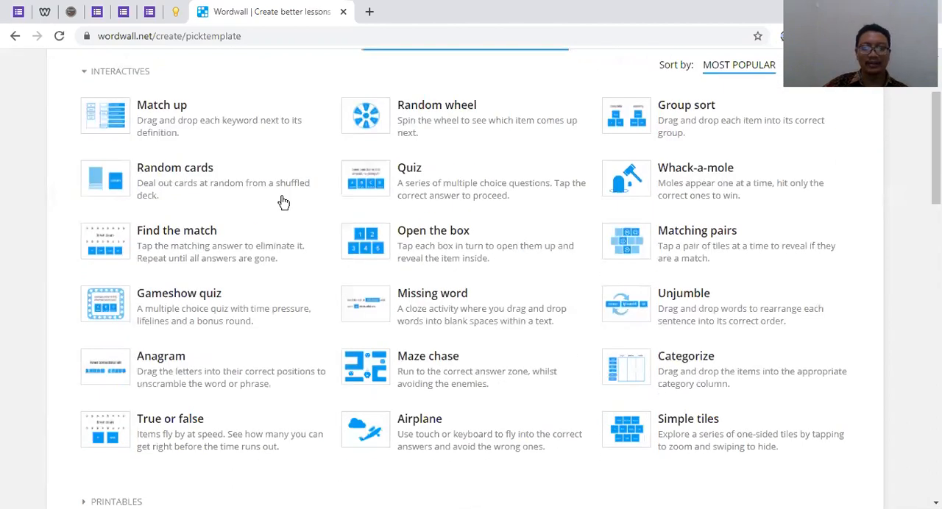
scroll(284, 203, "down", 1)
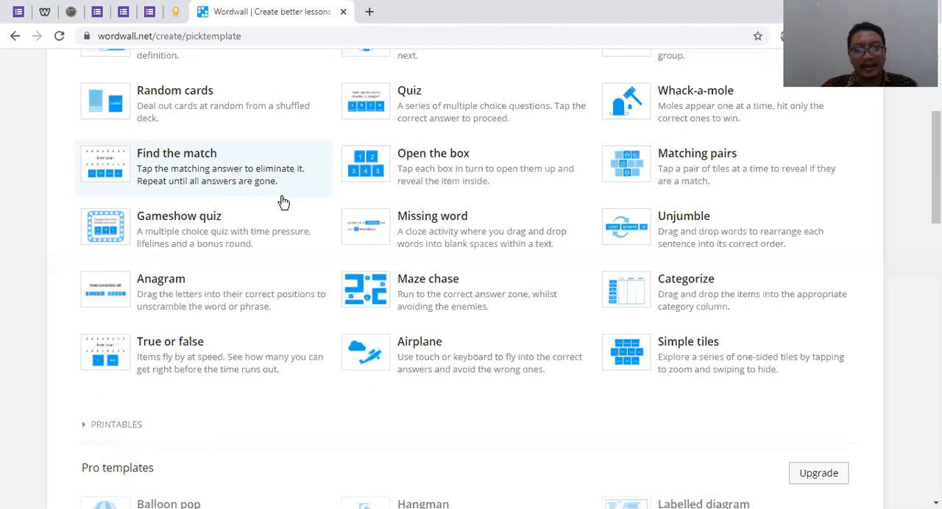
scroll(283, 202, "up", 1)
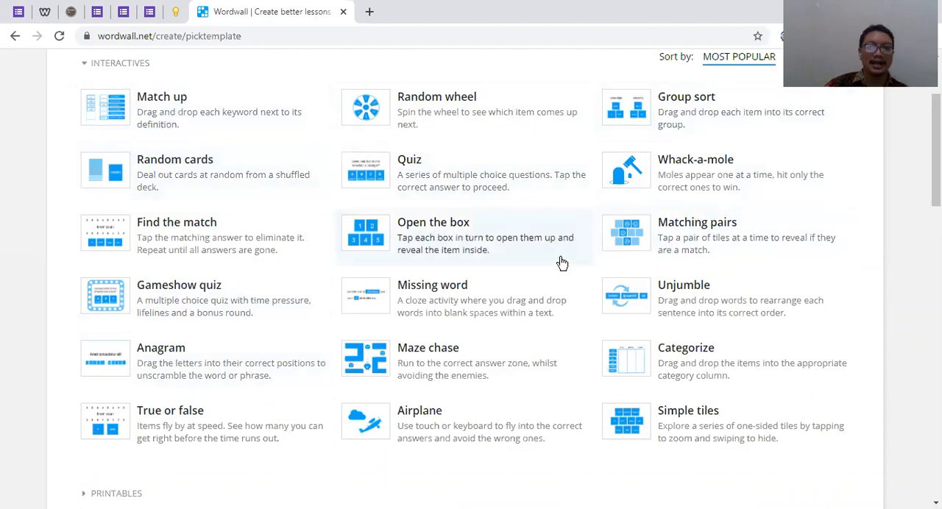
scroll(559, 263, "up", 1)
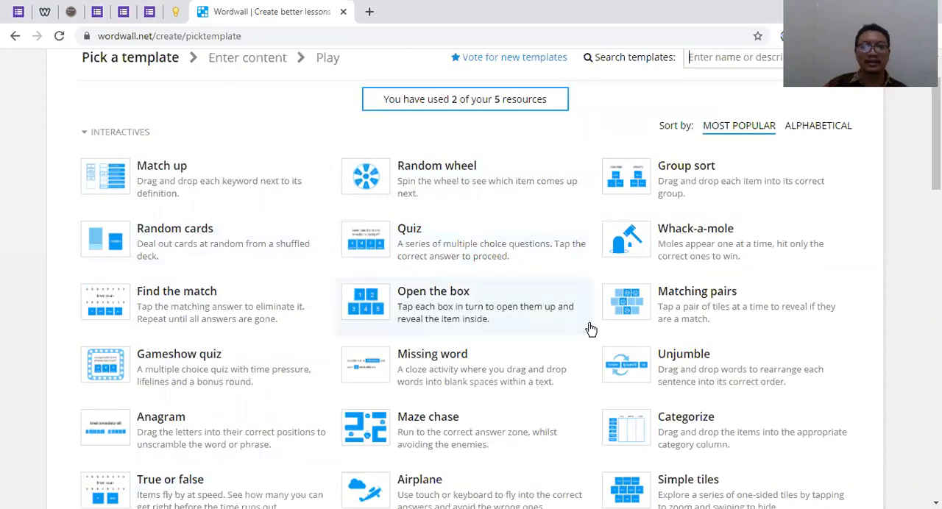
scroll(647, 309, "up", 1)
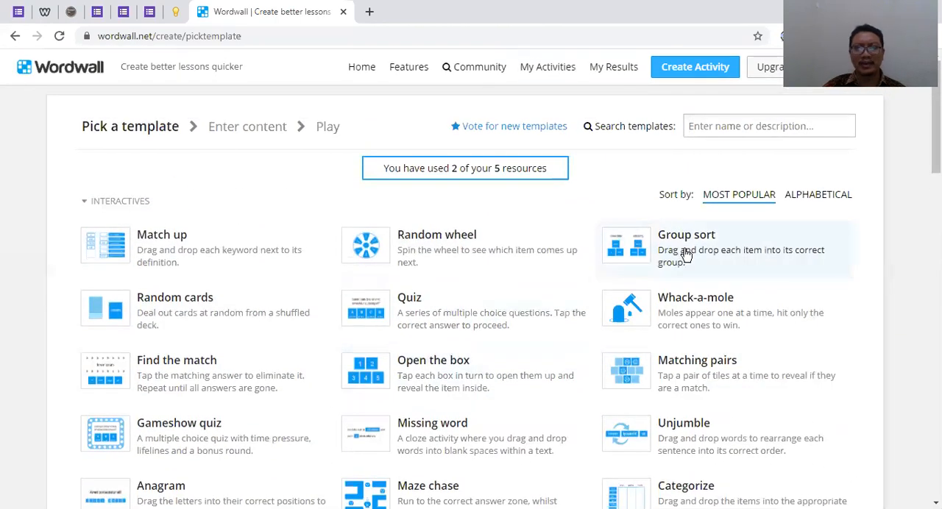
Open the Community page in a new browser tab and browse the public activities shared there
right_click(458, 77)
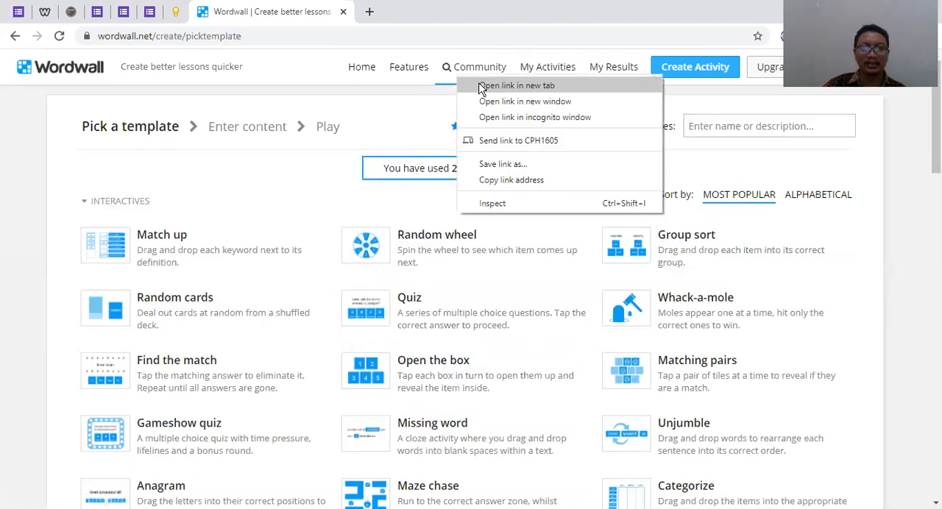
left_click(483, 86)
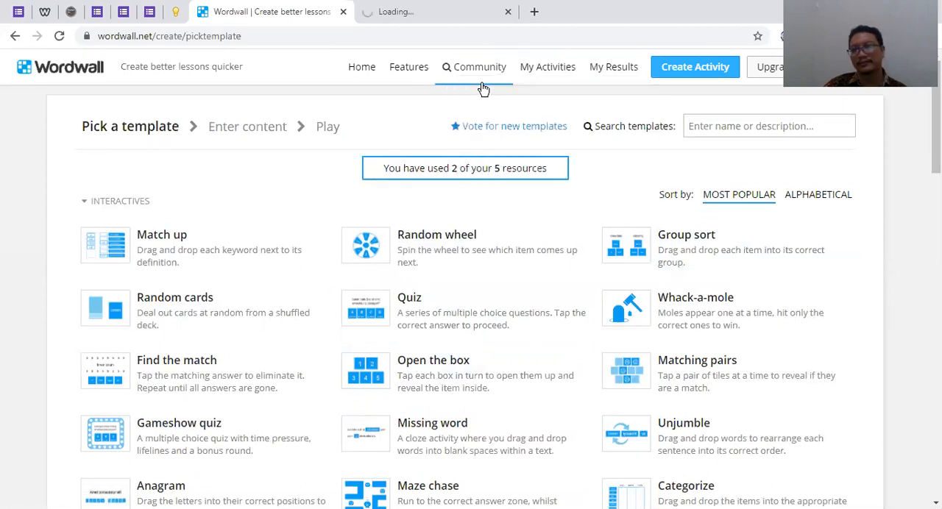
left_click(430, 12)
left_click(324, 15)
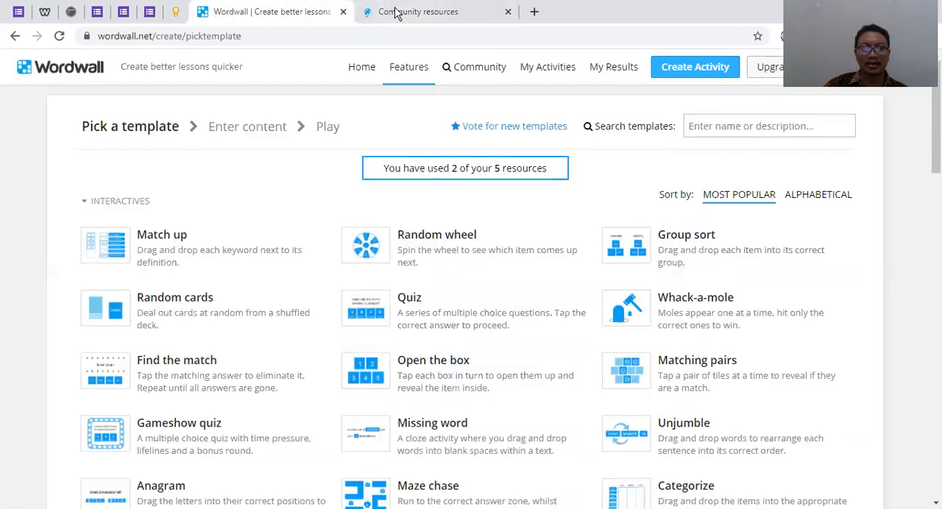
left_click(430, 13)
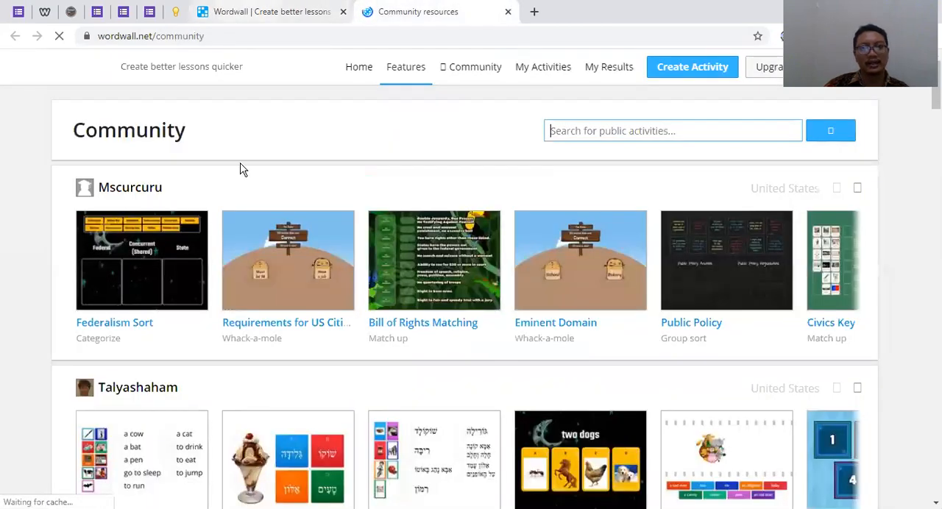
scroll(255, 236, "down", 4)
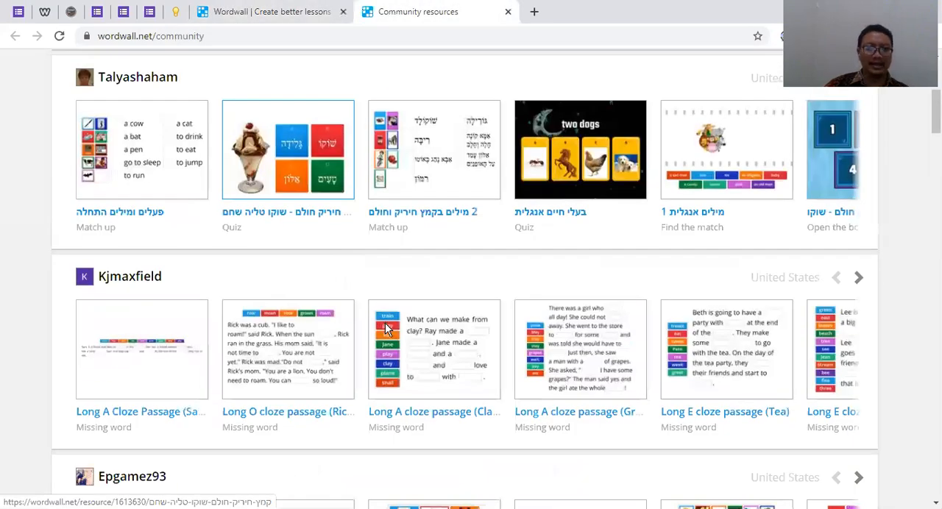
scroll(388, 329, "down", 10)
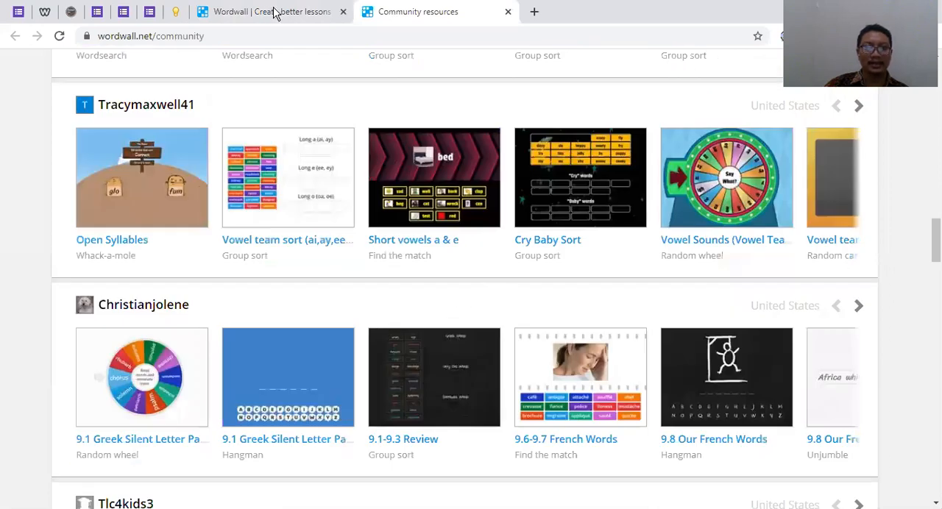
Search the community activities for Maze chase and open the Wilson Step 2 activity from the results
key("ctrl+shift+Tab")
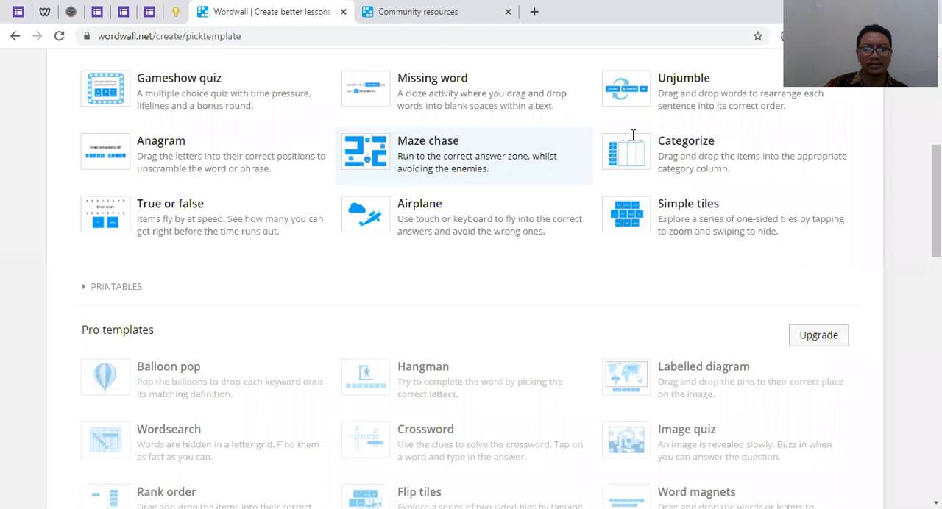
key("ctrl+Tab")
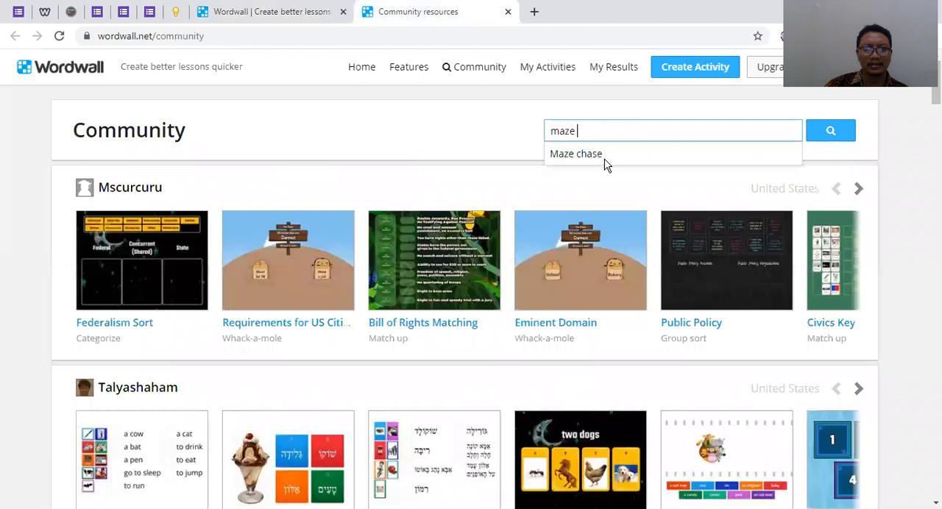
left_click(576, 154)
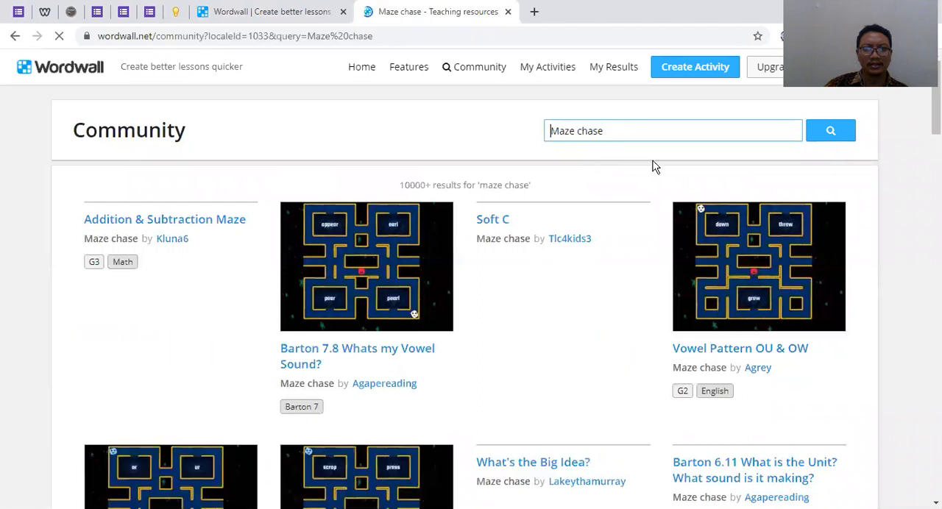
scroll(398, 216, "down", 2)
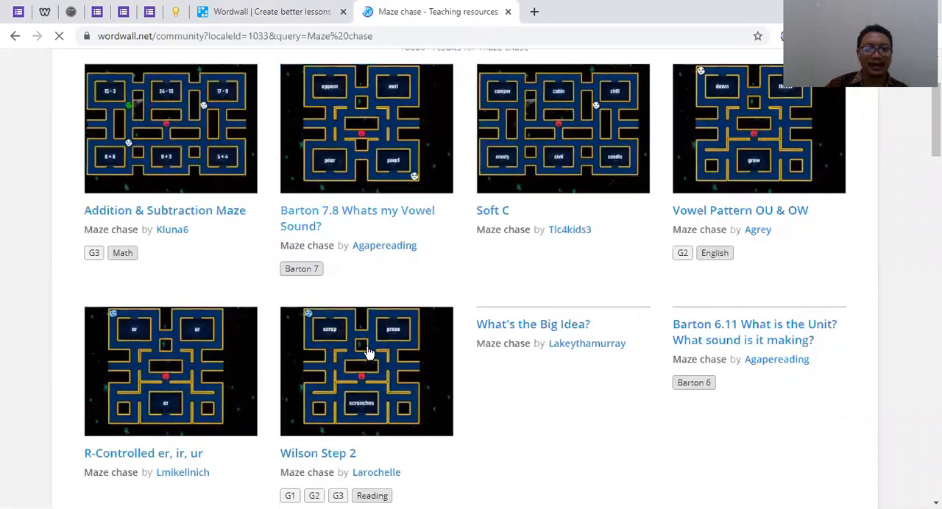
scroll(399, 319, "up", 1)
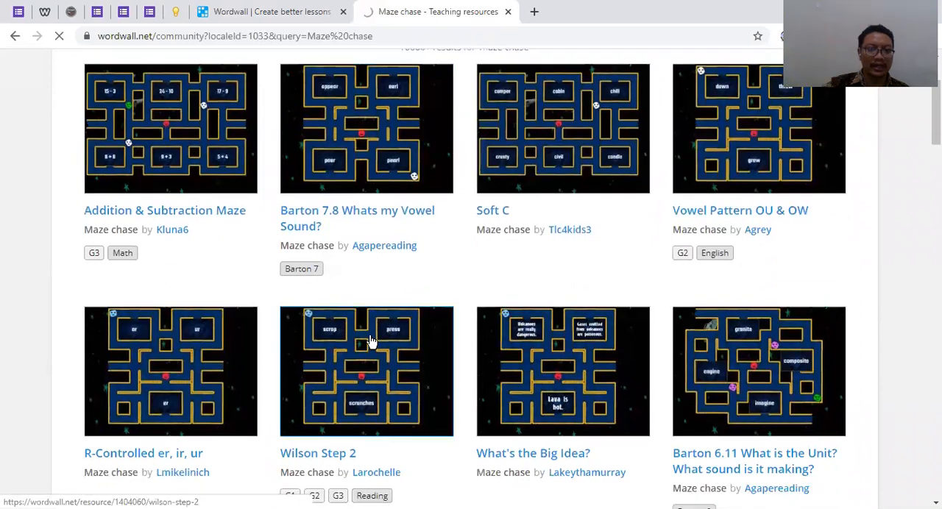
left_click(397, 396)
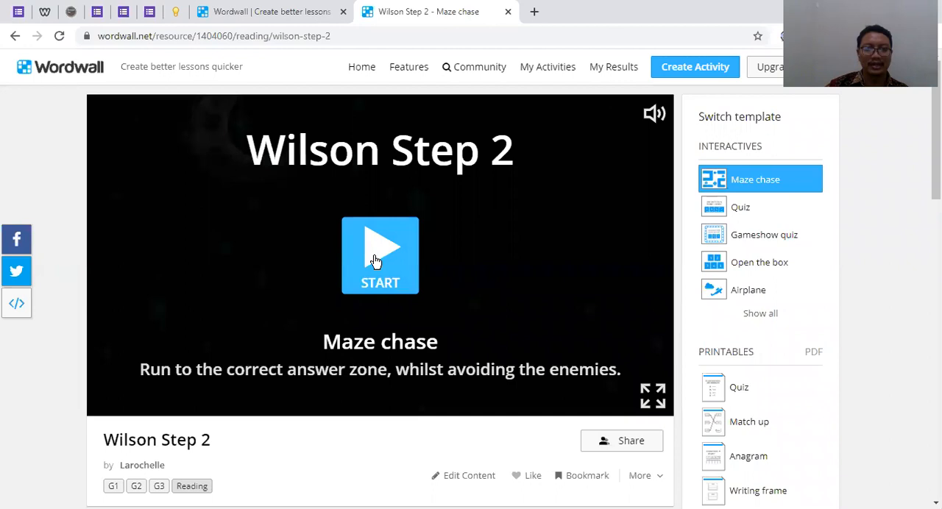
Start the Wilson Step 2 maze chase and steer the character through the maze into the "stomp" answer zone for Welded sound
left_click(376, 262)
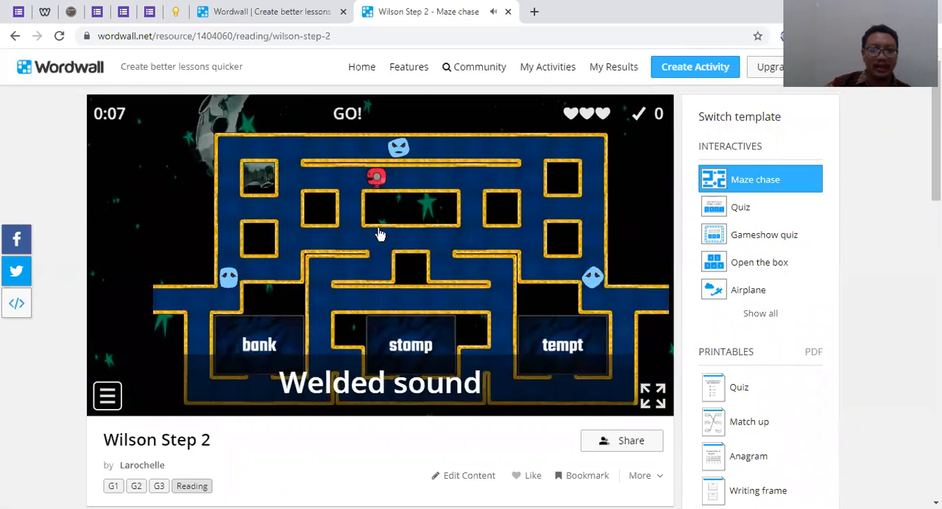
key("Left")
key("Down")
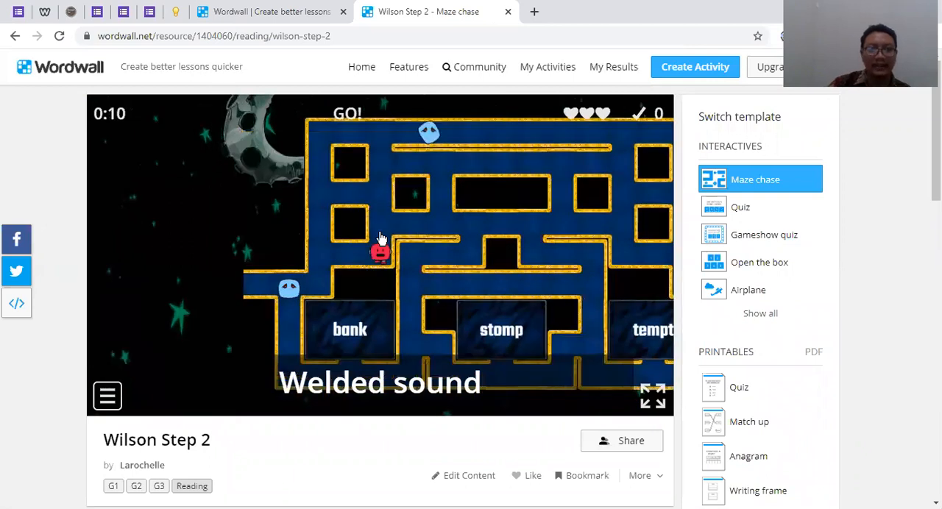
key("Up")
key("Right")
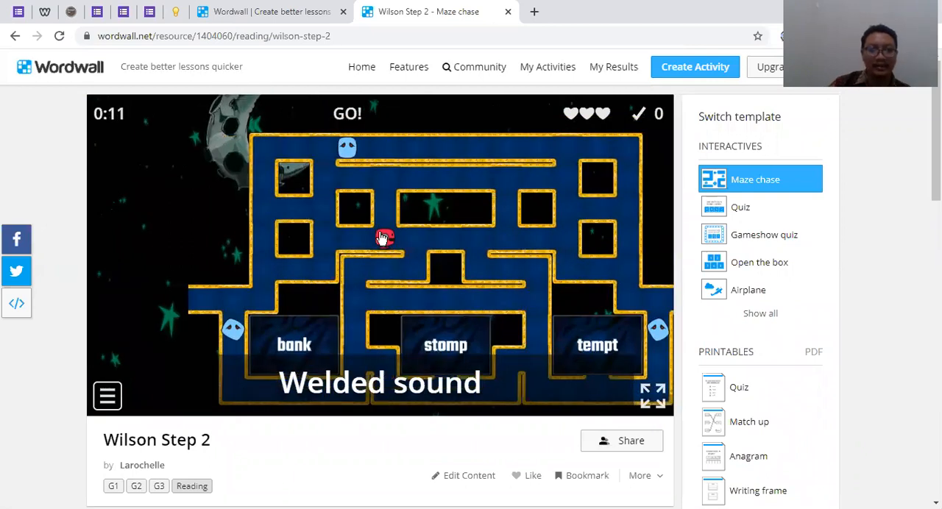
key("Down")
key("Left")
key("Down")
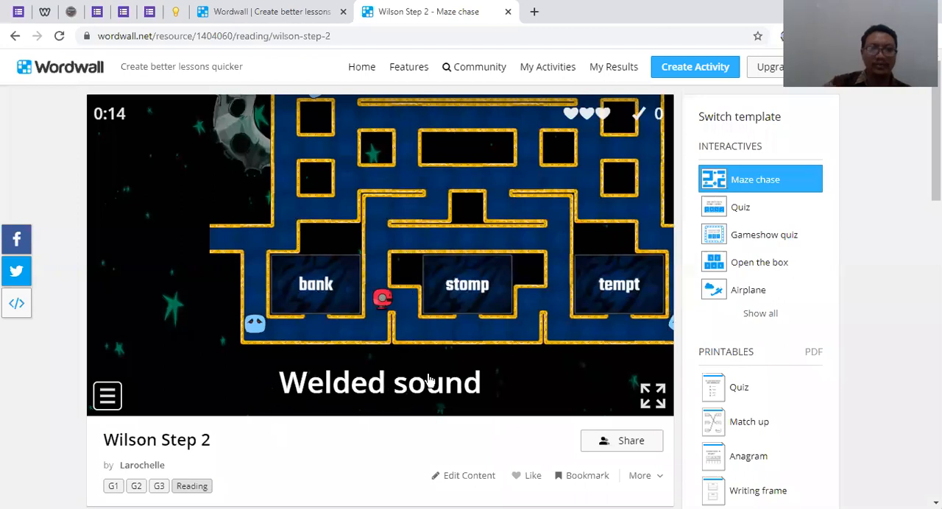
key("Down")
key("Right")
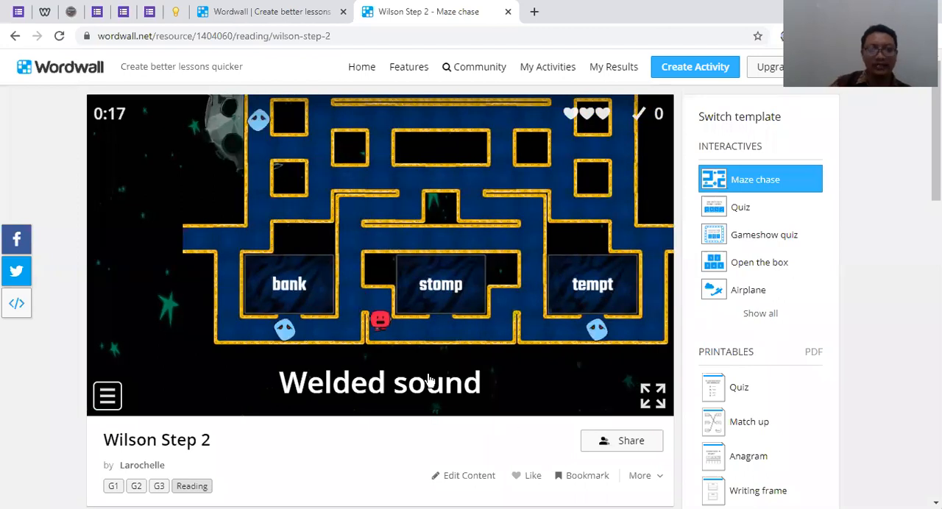
key("Right")
key("Up")
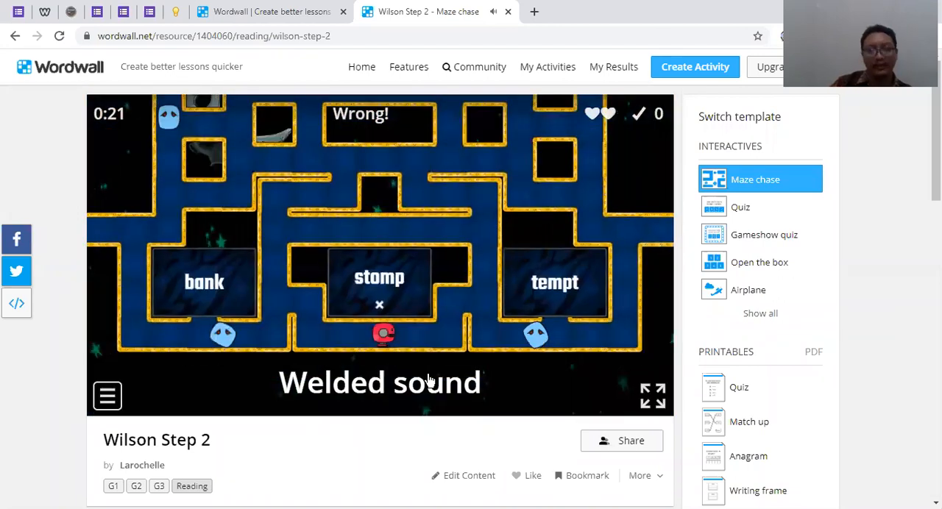
key("Right")
key("Up")
key("Right")
key("Up")
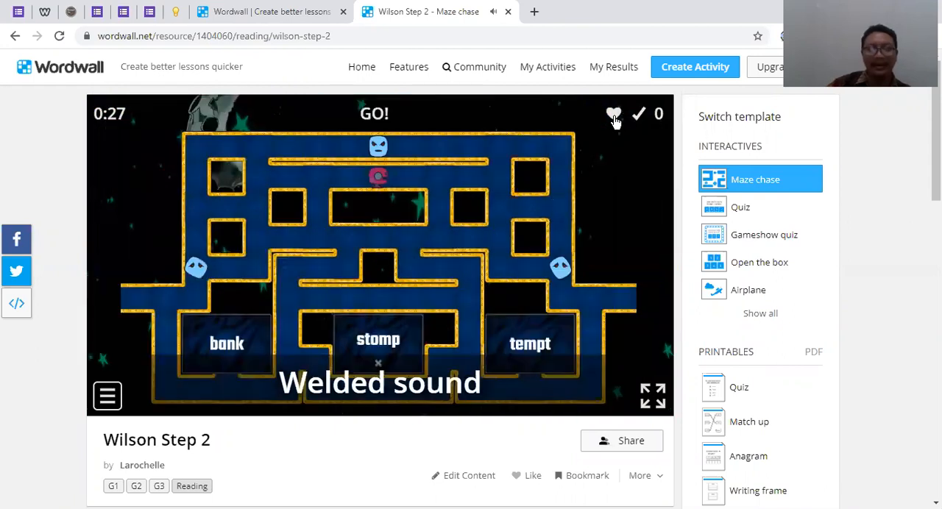
Guide the character around the enemies and into the "tempt" answer zone for Welded sound
key("Right")
key("Down")
key("Down")
key("Right")
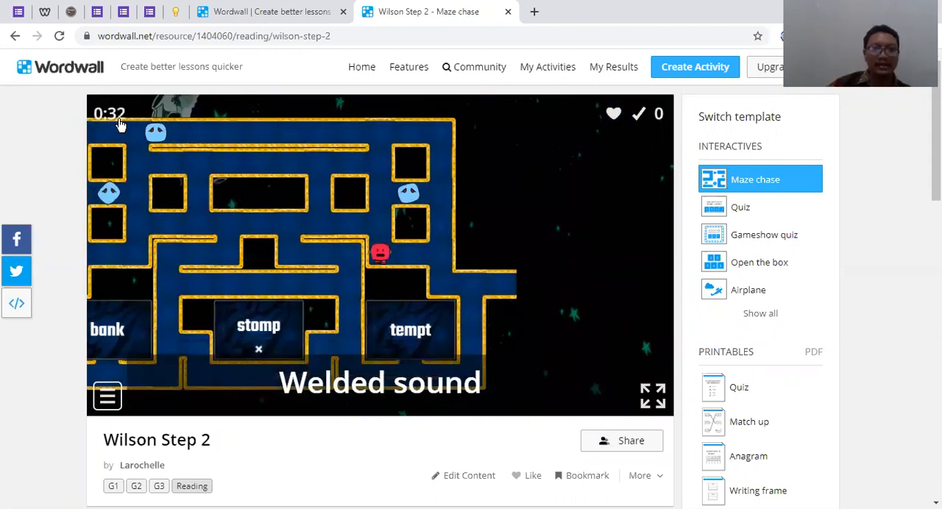
key("Up")
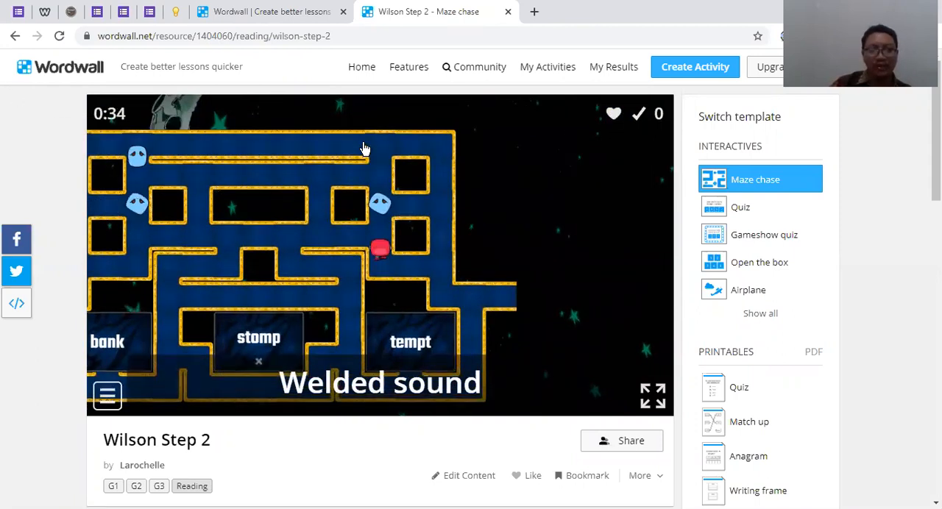
key("Down")
key("Right")
key("Down")
key("Right")
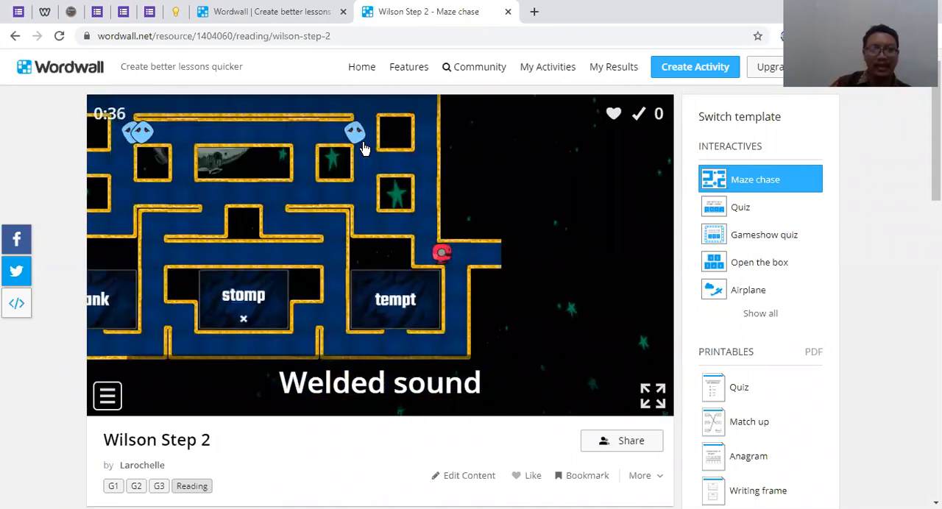
key("Down")
key("Left")
key("Up")
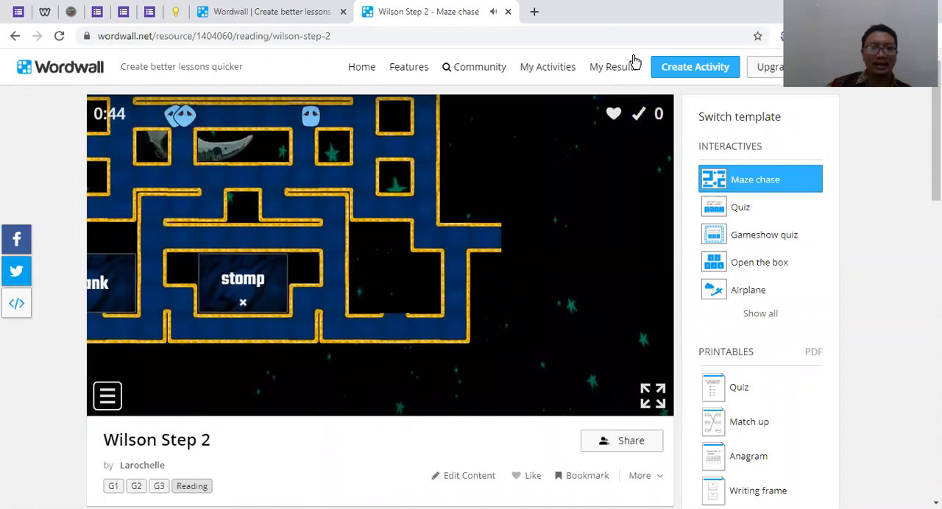
Leave the maze game, close its browser tab, and look through the interactive and Pro templates for a new activity
left_click(680, 76)
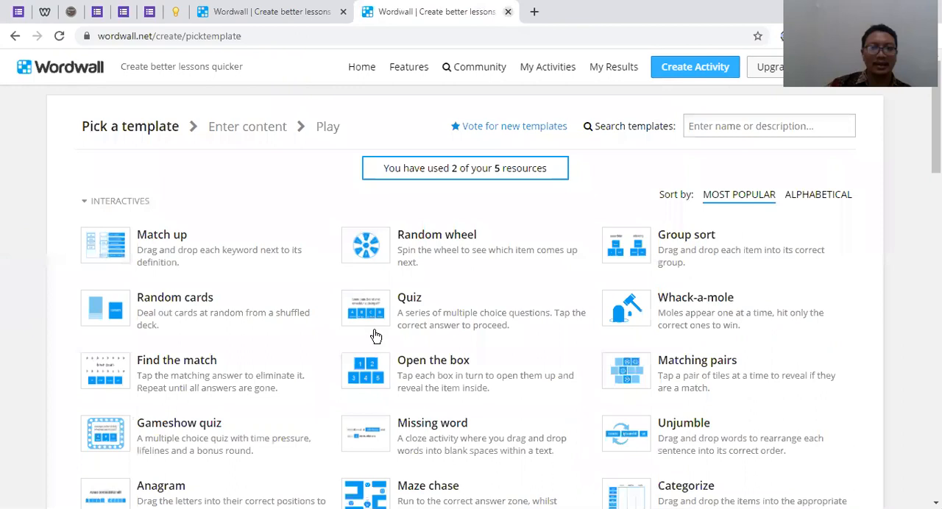
key("ctrl+w")
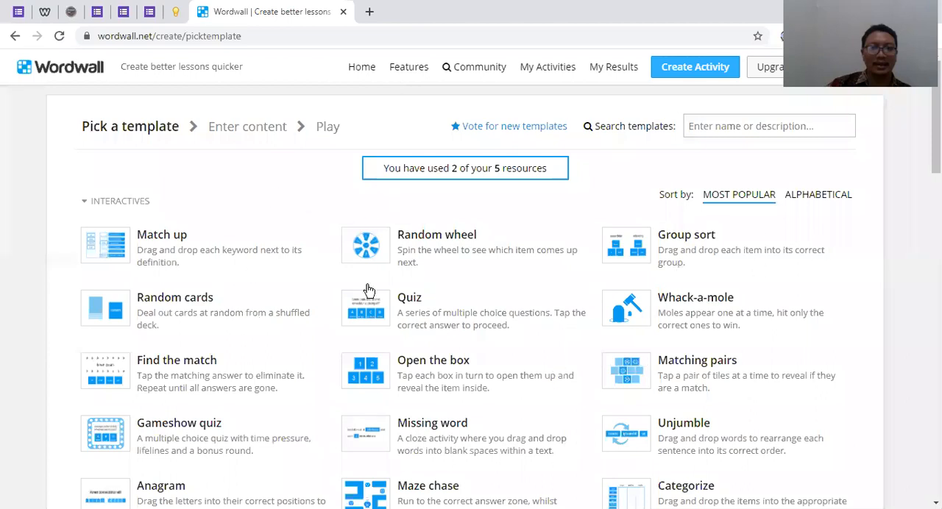
scroll(341, 273, "down", 1)
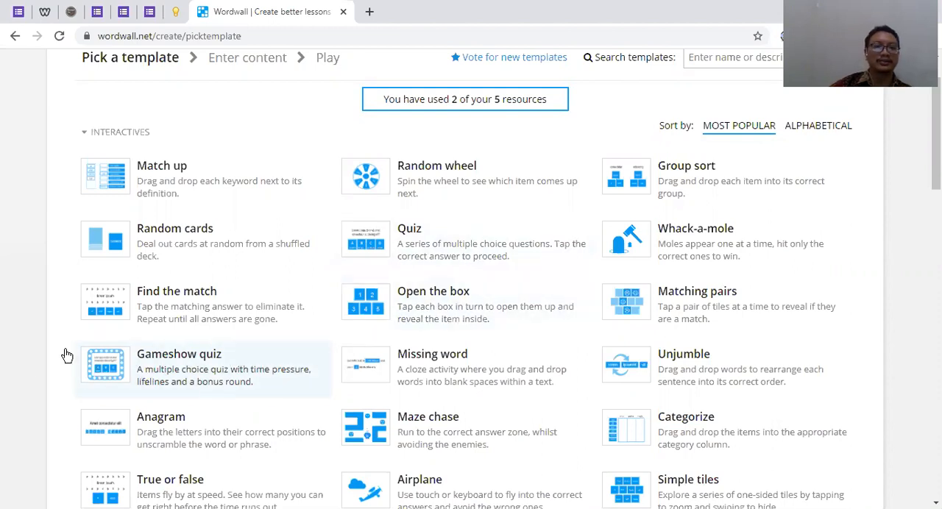
scroll(181, 367, "down", 2)
scroll(110, 361, "down", 1)
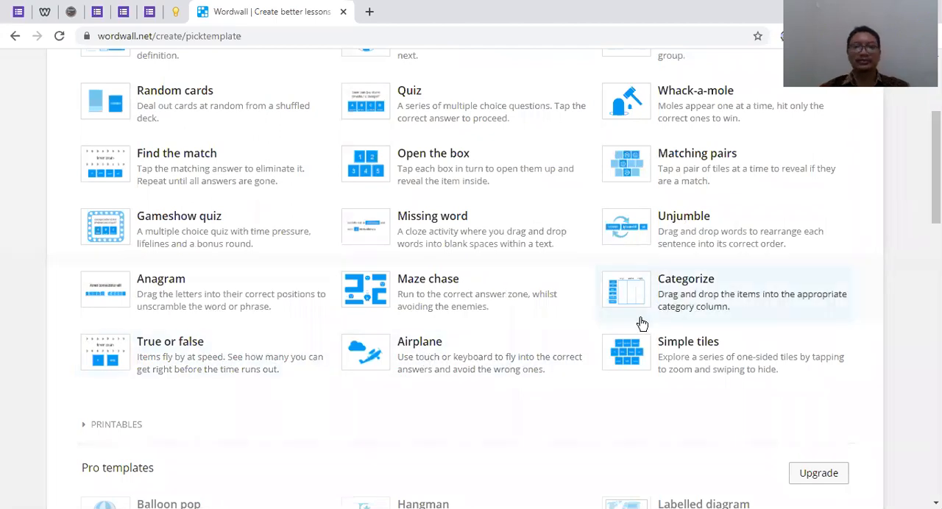
scroll(642, 323, "up", 3)
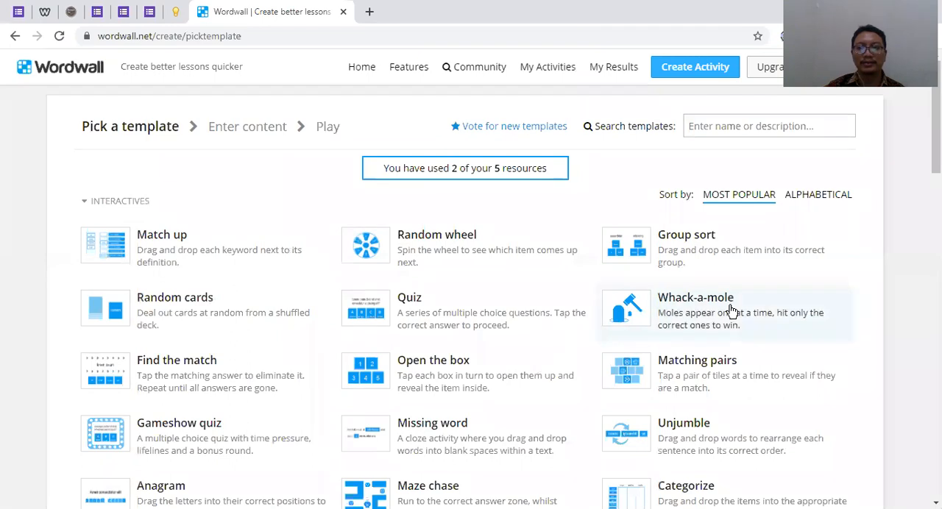
scroll(700, 294, "down", 3)
scroll(701, 267, "down", 2)
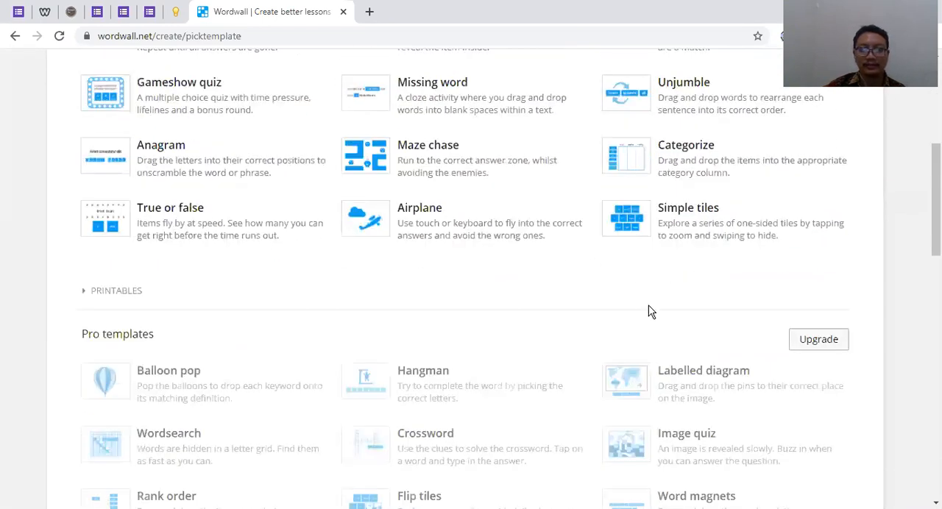
scroll(649, 311, "up", 2)
scroll(650, 312, "up", 2)
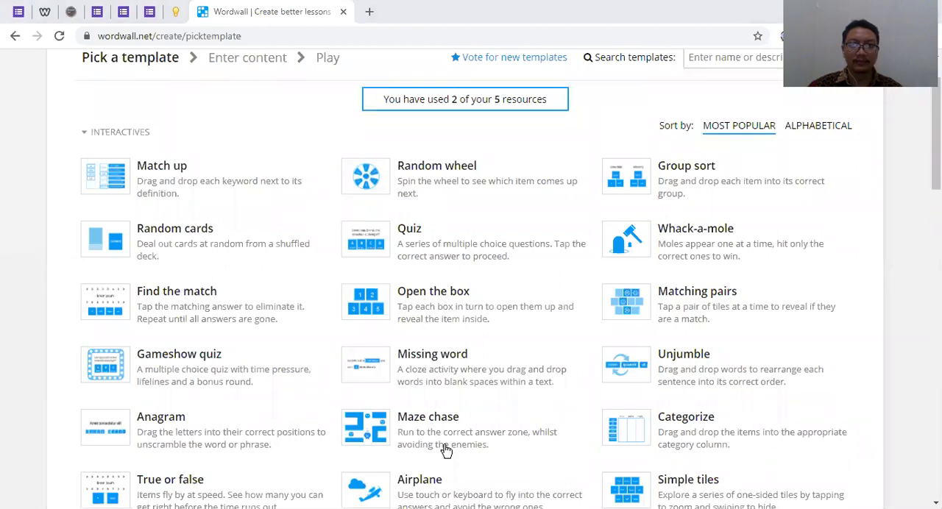
scroll(883, 99, "up", 2)
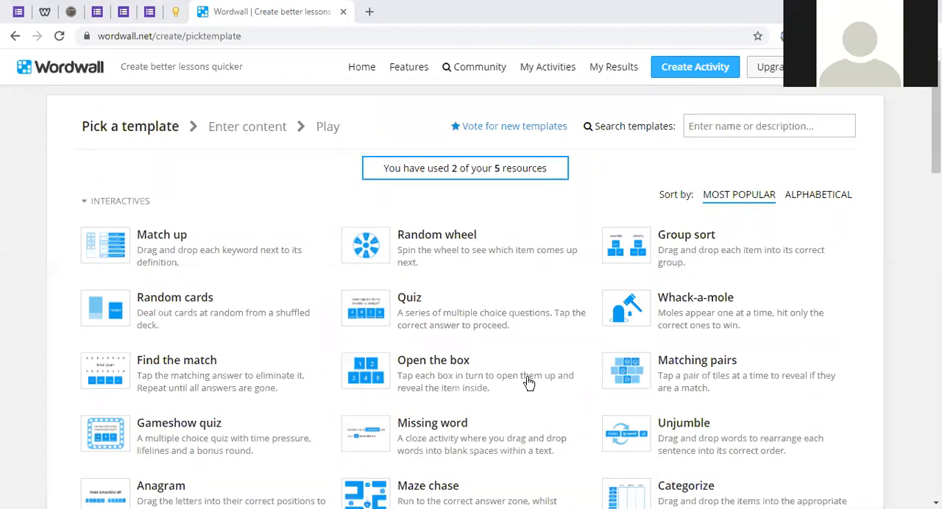
Choose the Whack-a-mole template and examine its title, instruction, Correct and Incorrect item fields without entering content
left_click(688, 313)
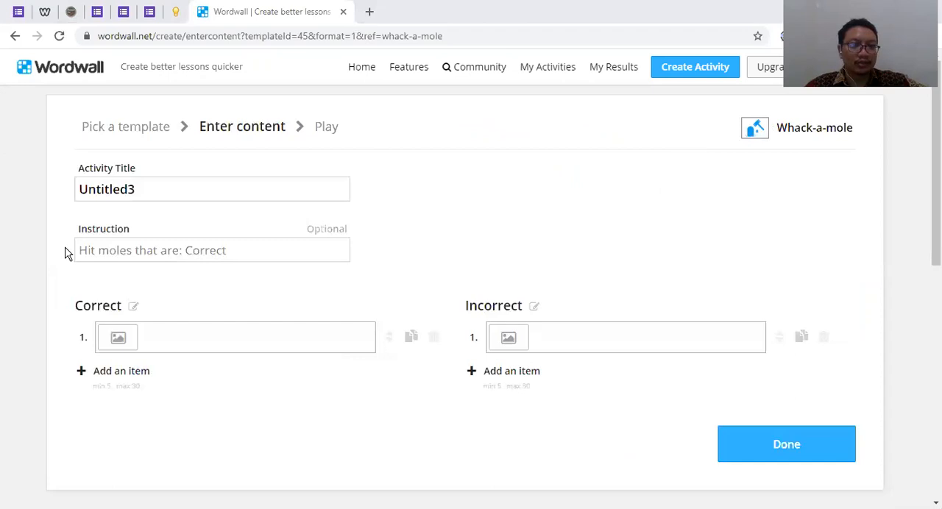
double_click(143, 193)
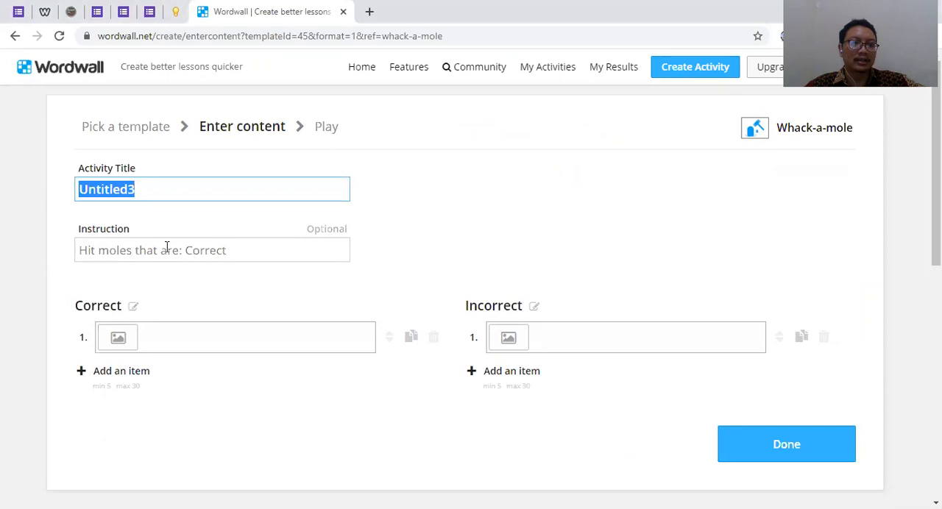
left_click(172, 340)
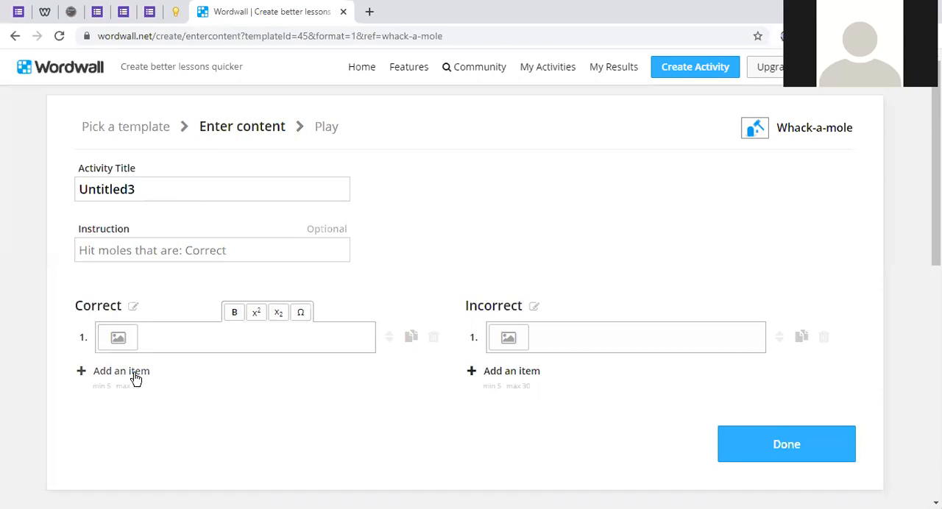
scroll(134, 378, "down", 1)
scroll(135, 378, "down", 2)
scroll(123, 290, "up", 1)
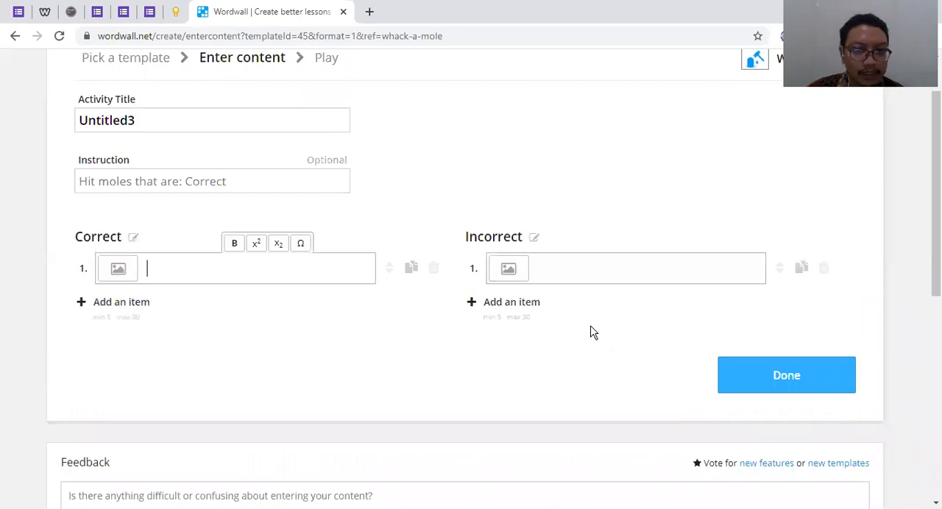
scroll(154, 266, "up", 1)
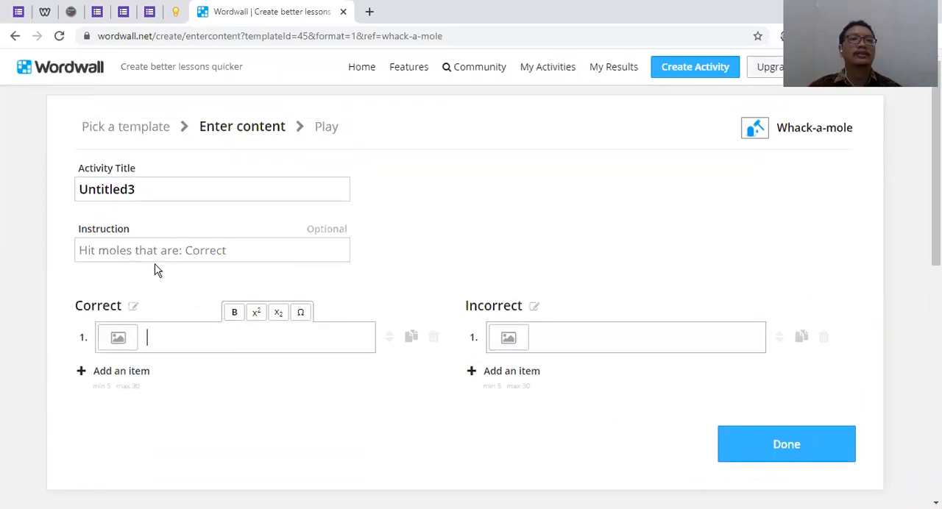
left_click(168, 254)
left_click(172, 337)
left_click(182, 257)
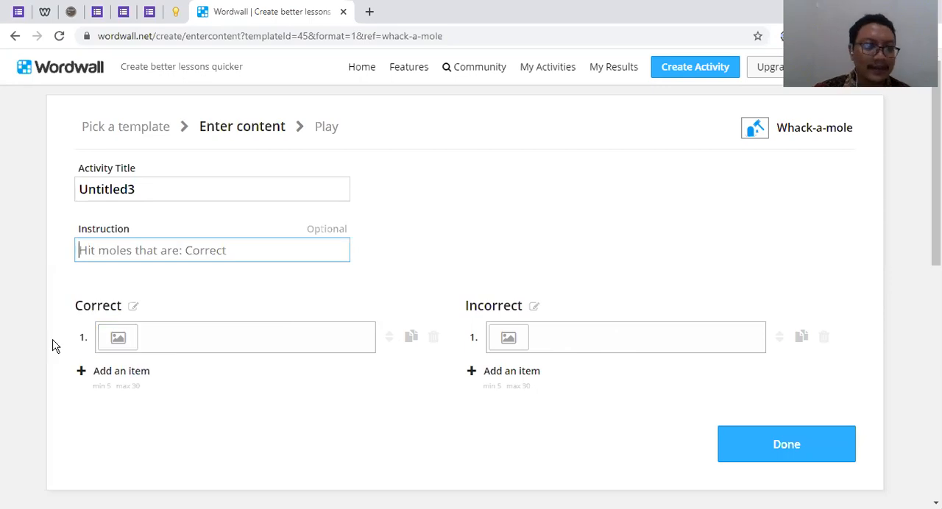
Replace the default activity title of the Whack-a-mole activity with "Makhluk Hidup"
left_click_drag(136, 189, 21, 200)
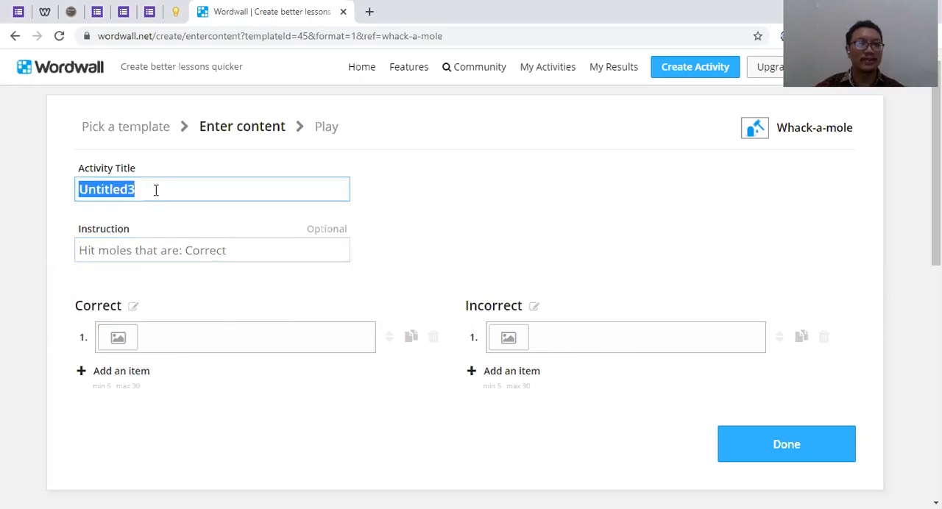
left_click_drag(139, 190, 69, 196)
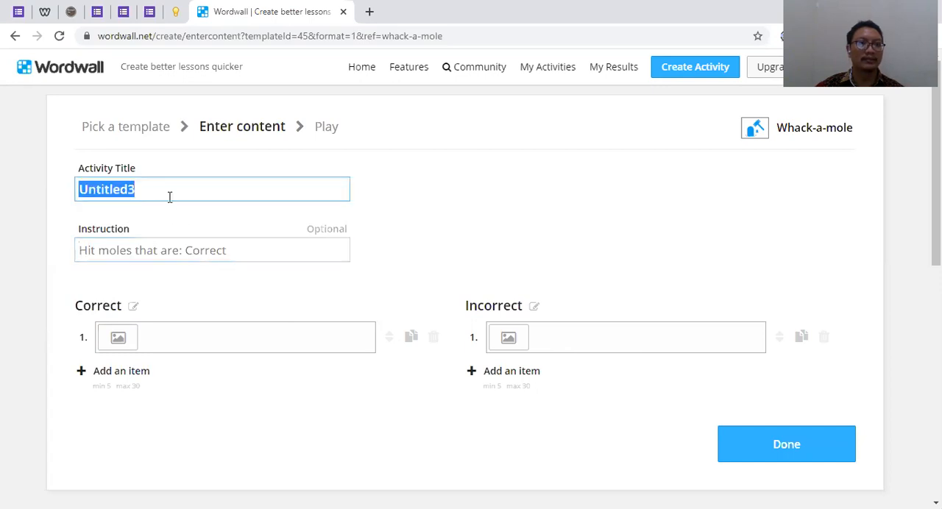
left_click_drag(144, 191, 81, 193)
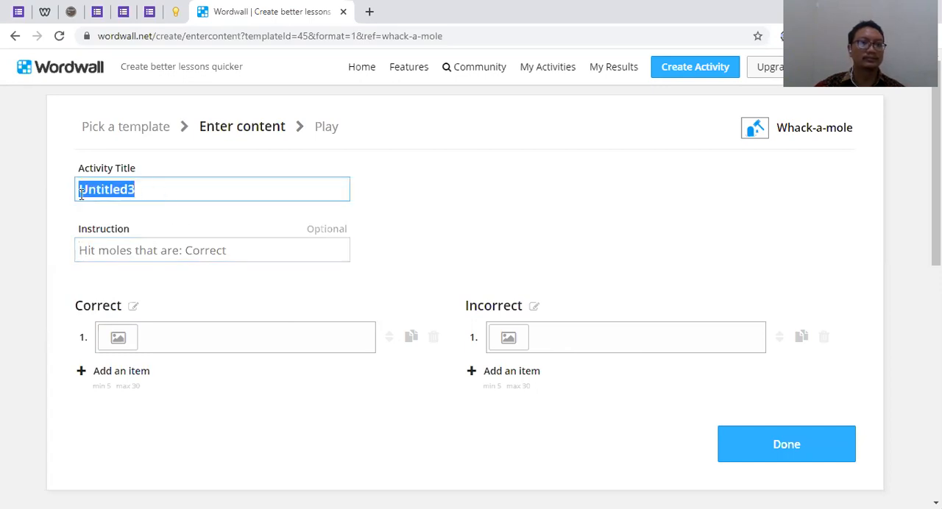
type("Makhluk ")
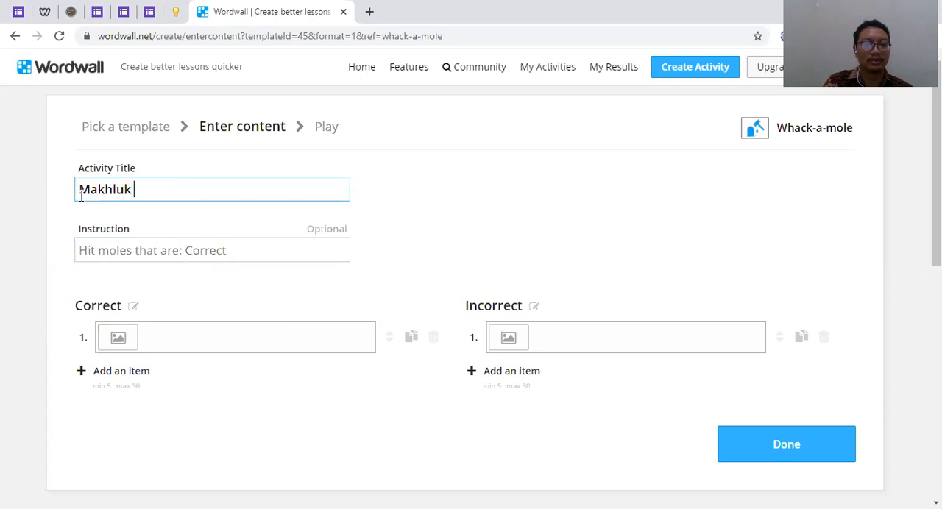
type("Hidup")
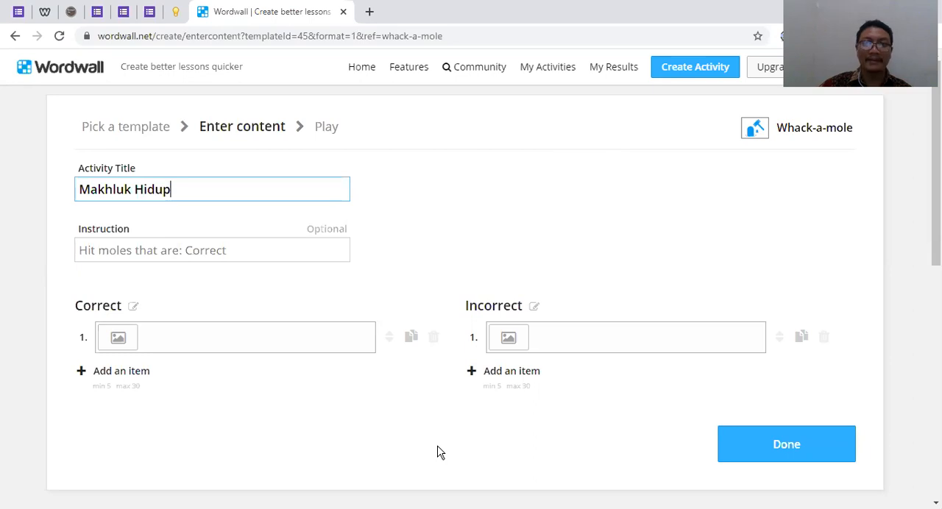
Enter the instruction "Yang termasuk avertebrata" for the Whack-a-mole activity, correcting the misspelled last word
key("alt+Tab")
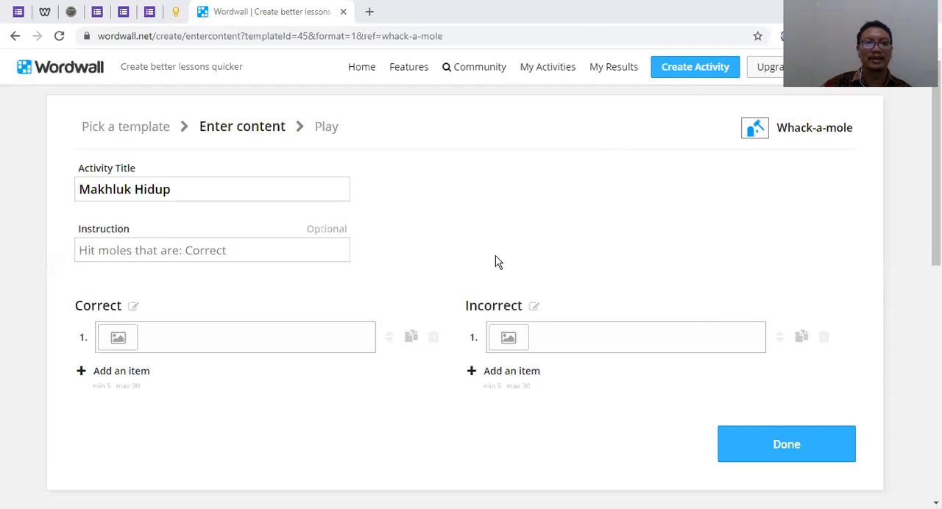
left_click(201, 251)
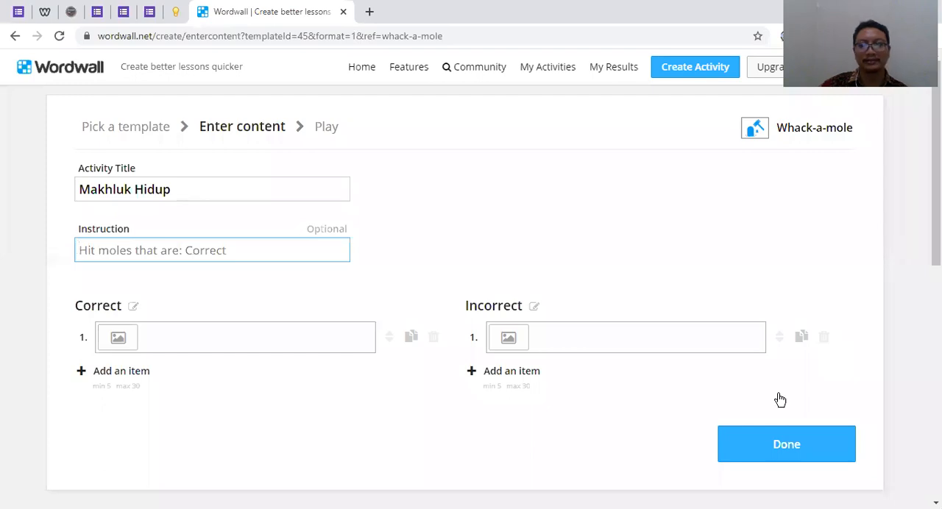
key("alt+Tab")
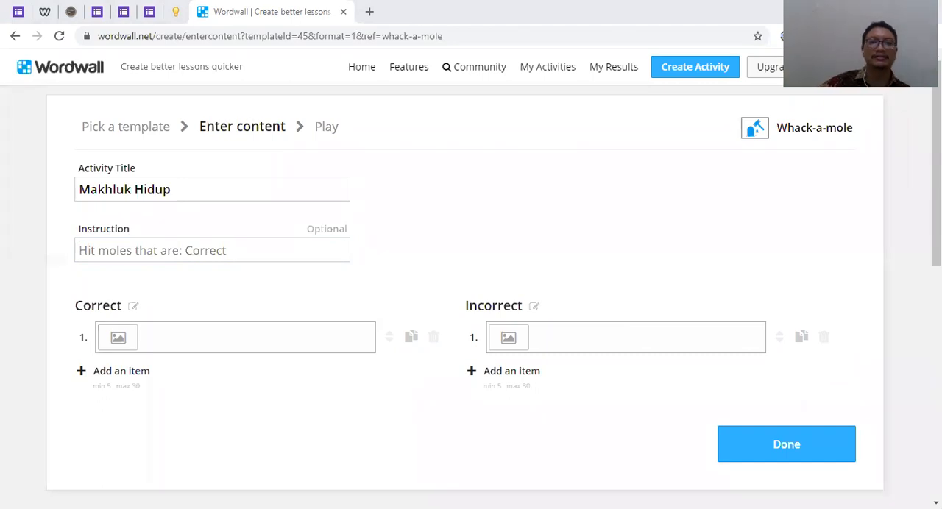
left_click(128, 251)
type("Yan")
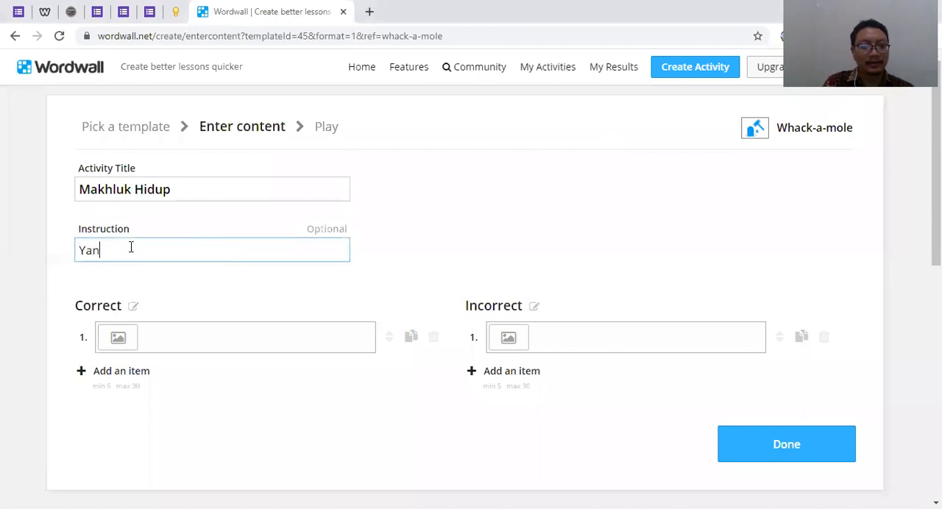
type("g termasuk ")
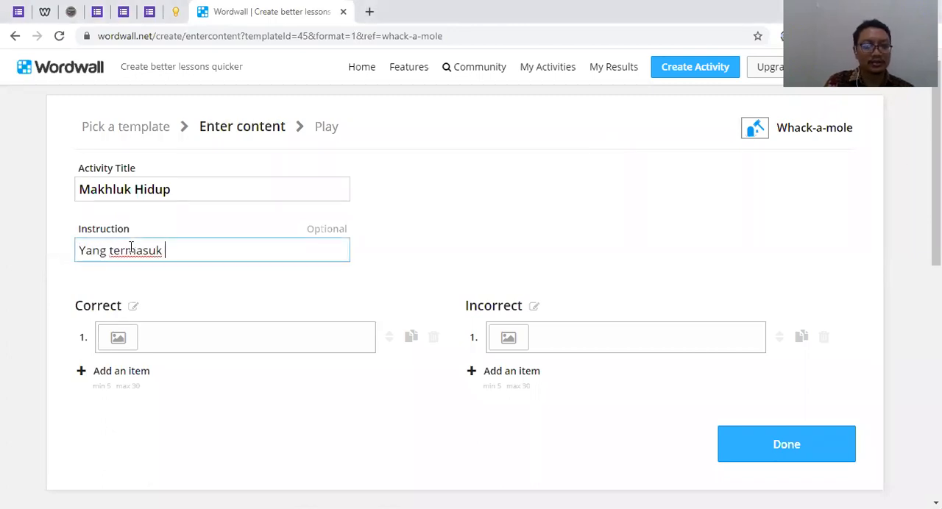
type("avertebrta")
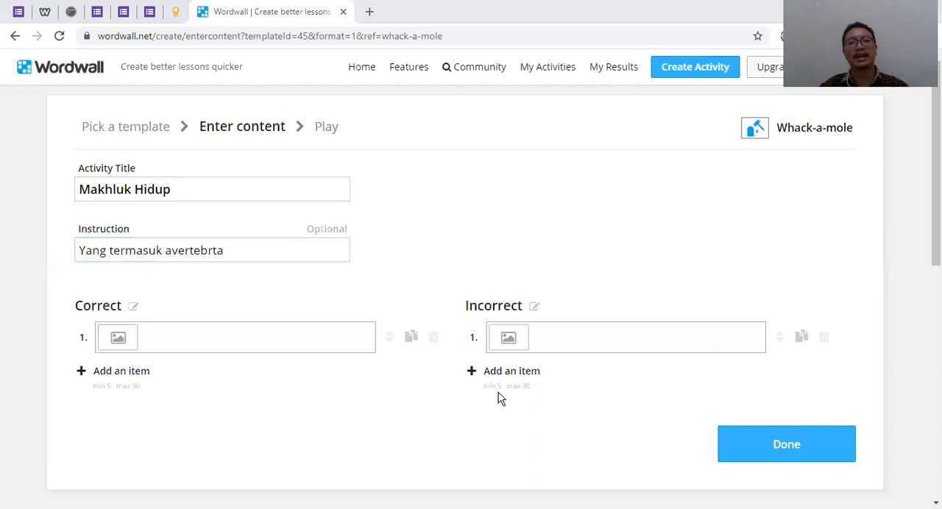
left_click(213, 251)
type("at")
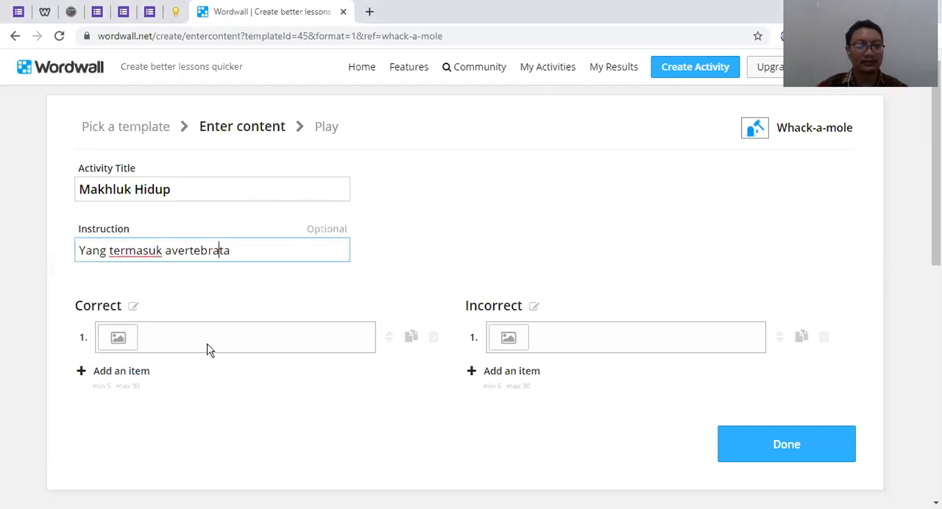
Enter "siput" as the first item in the Correct list
left_click(217, 335)
left_click(589, 336)
left_click(216, 334)
left_click(587, 333)
left_click(278, 335)
type("siput")
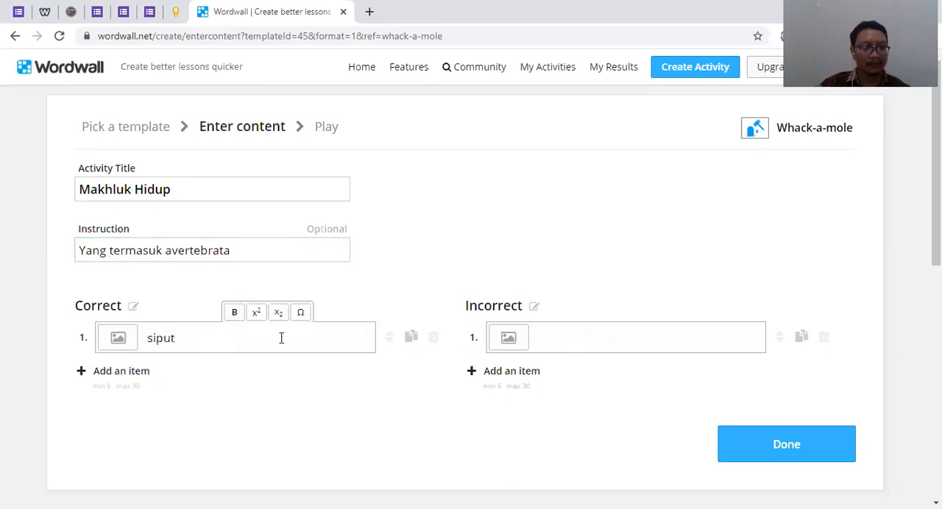
Add a second blank item to both the Correct and Incorrect lists and place the cursor in the new Correct item
left_click(97, 376)
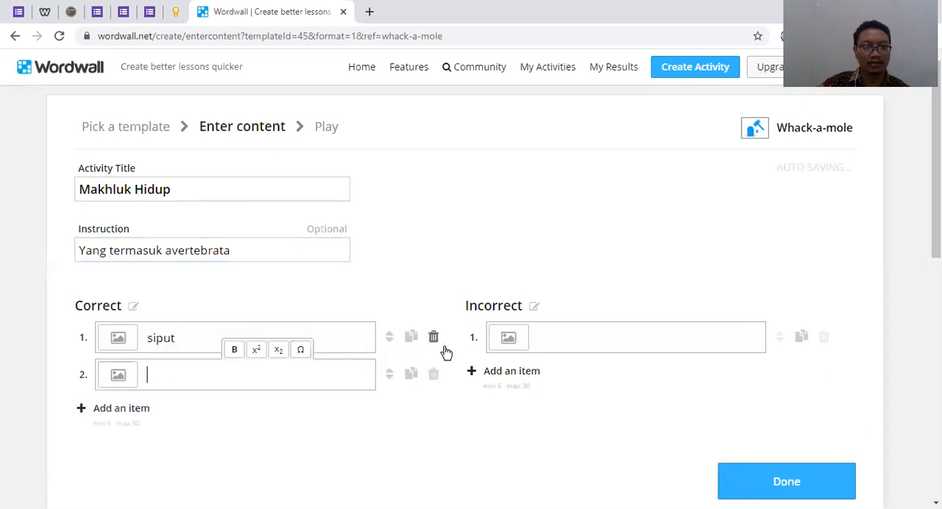
scroll(527, 287, "down", 1)
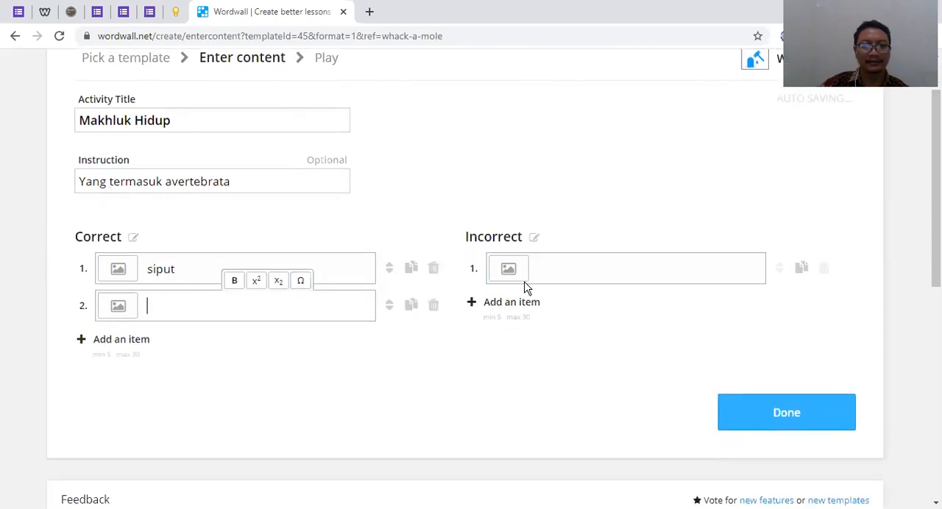
left_click(514, 305)
scroll(574, 332, "up", 1)
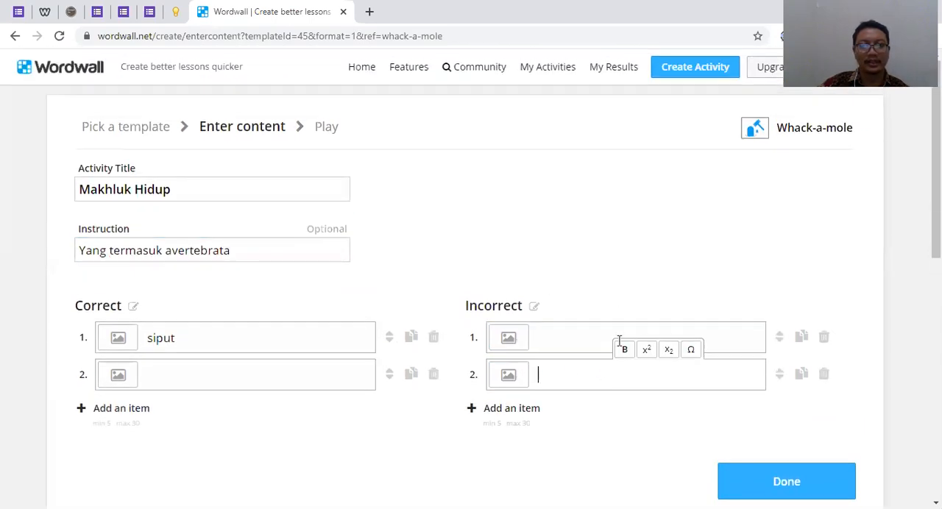
left_click(232, 375)
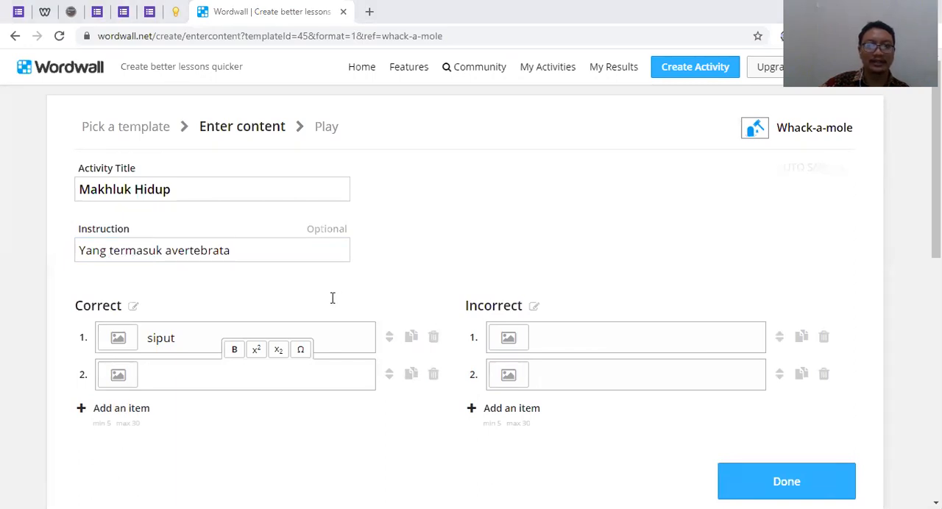
Open the copied activity link wordwall.net/play/6174/545/672 in a new browser tab
left_click(370, 12)
right_click(381, 39)
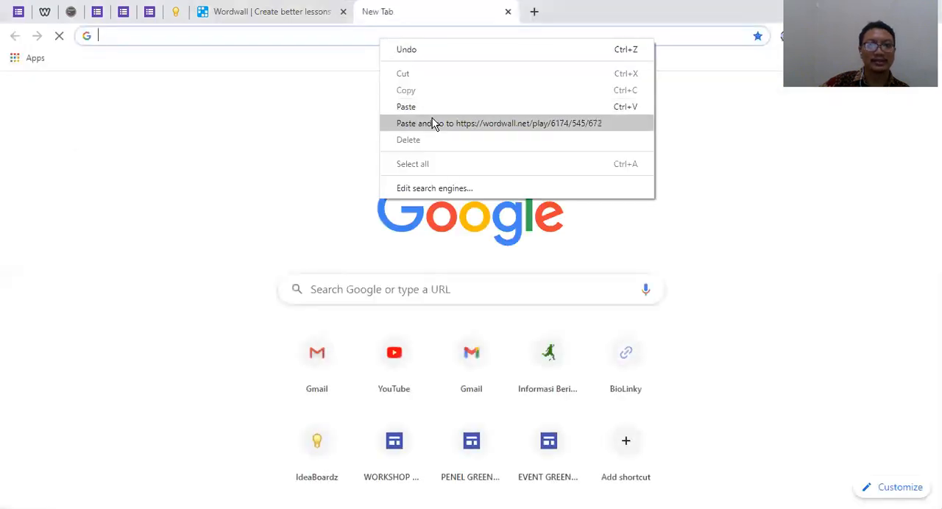
left_click(435, 123)
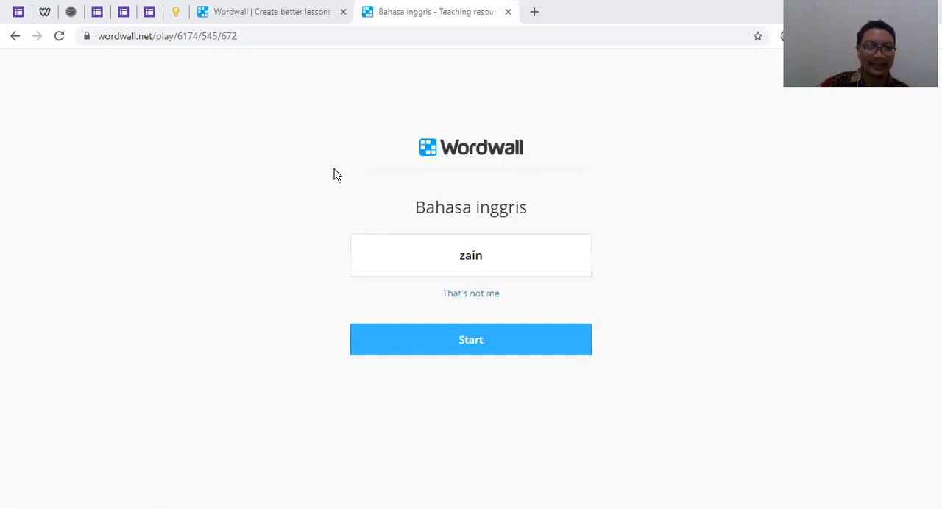
Reject the remembered player on the Bahasa inggris page, enter a different player name, and continue to the activity
left_click_drag(491, 267, 457, 258)
left_click(482, 255)
left_click(493, 259)
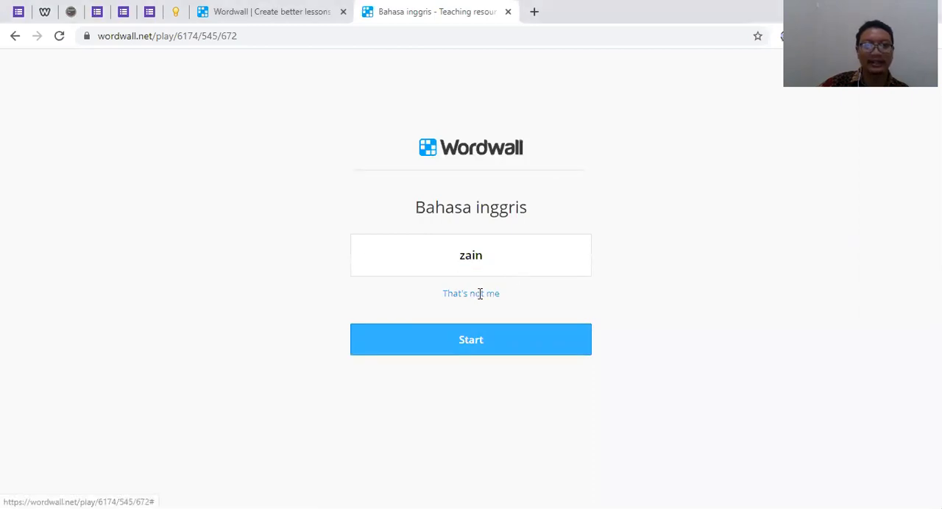
left_click(480, 293)
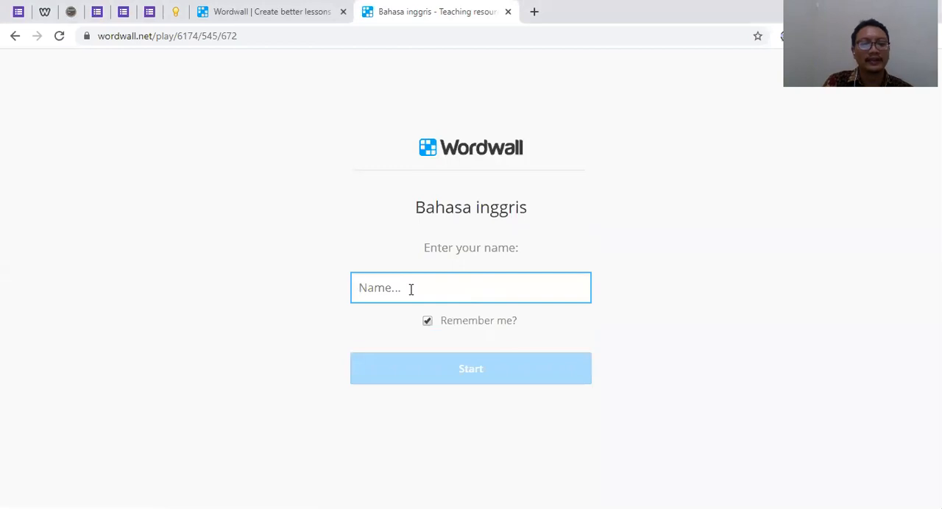
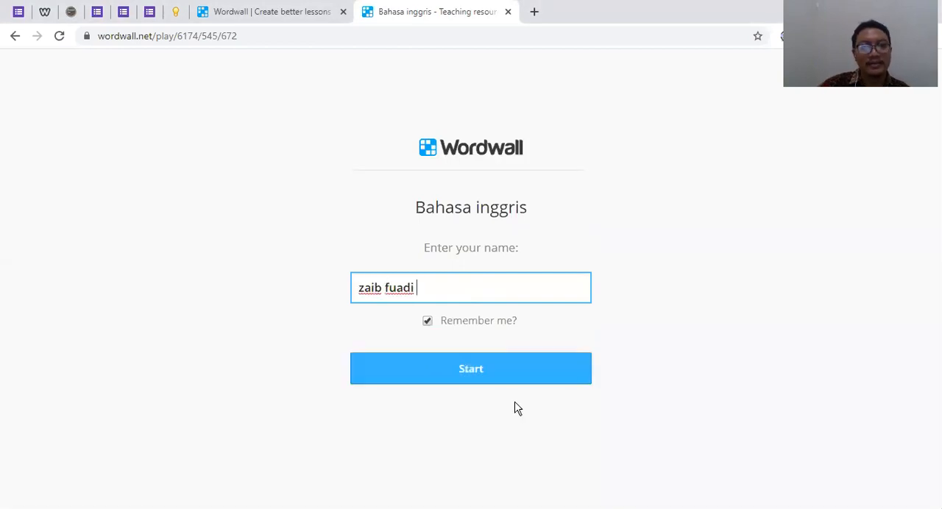
left_click(511, 371)
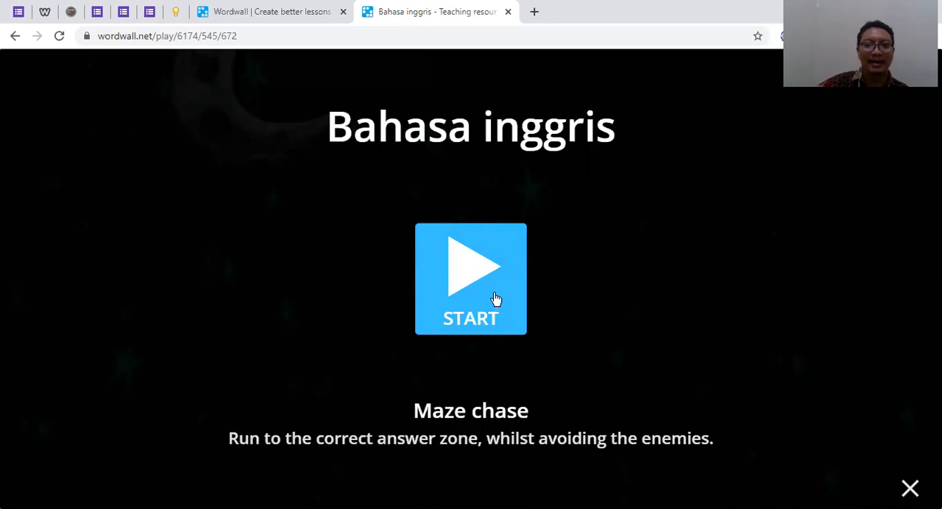
Play the Bahasa inggris maze chase, steering the character into the "steps, goal" answer zone, then close the activity's browser tab
left_click(488, 273)
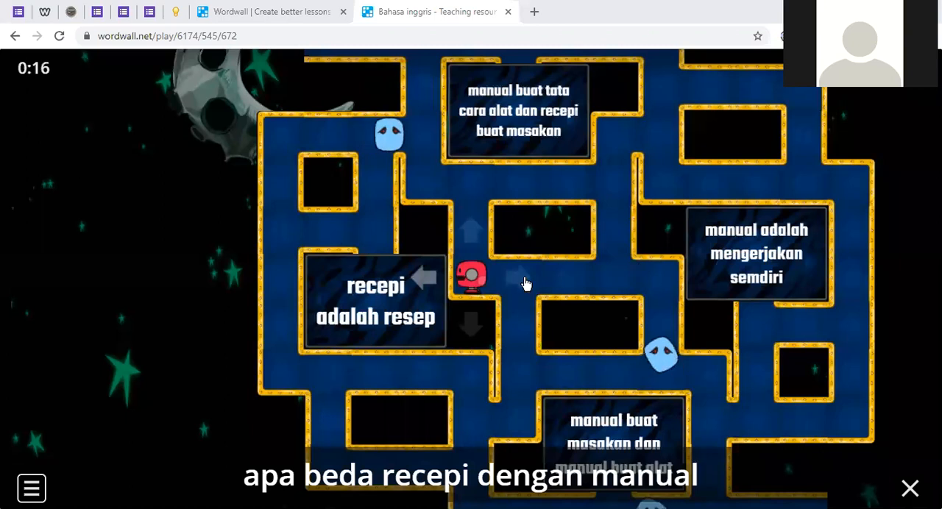
left_click(524, 283)
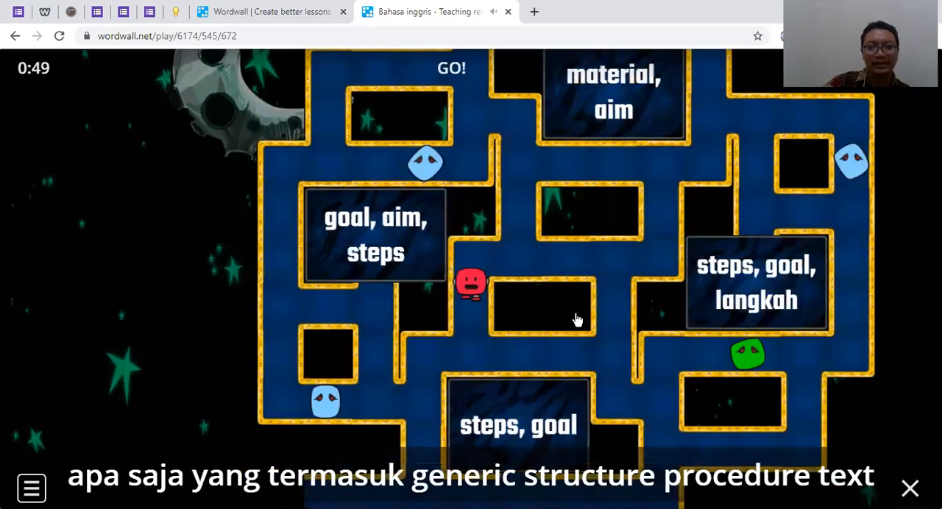
key("Down")
key("Right")
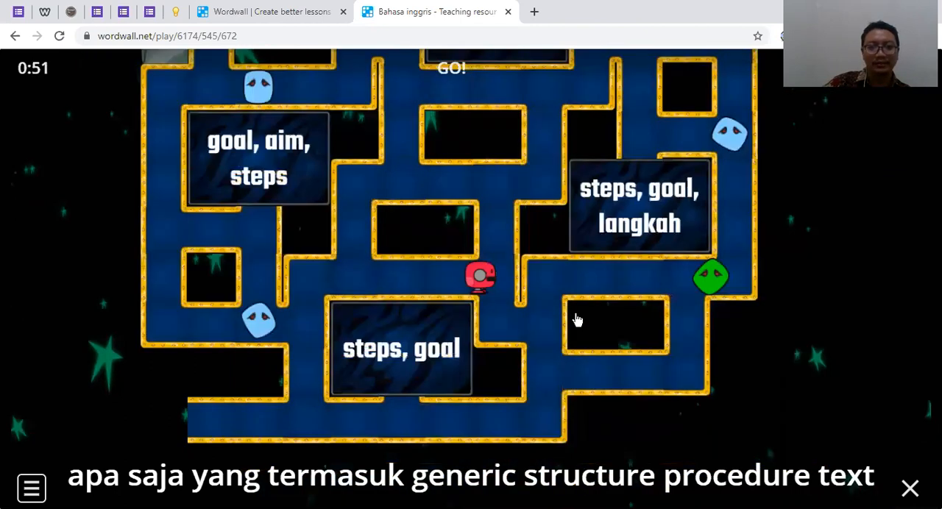
key("Down")
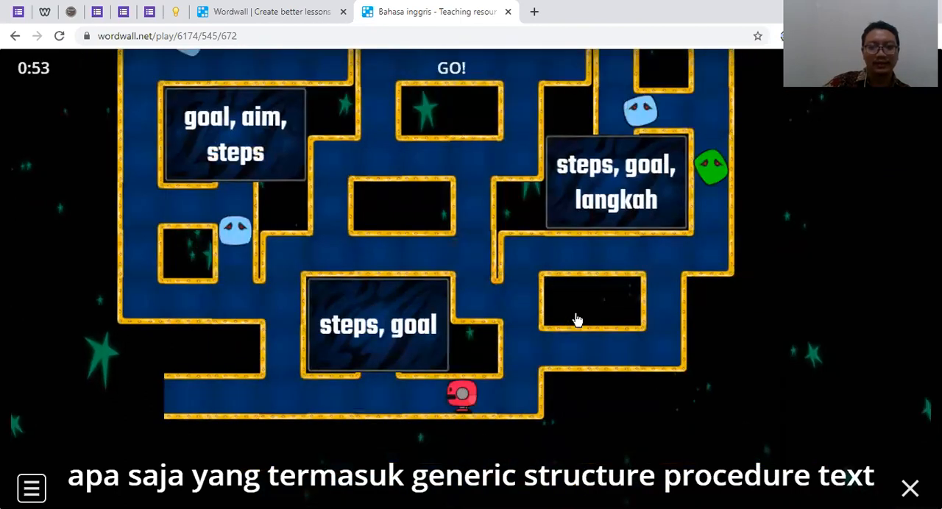
key("Up")
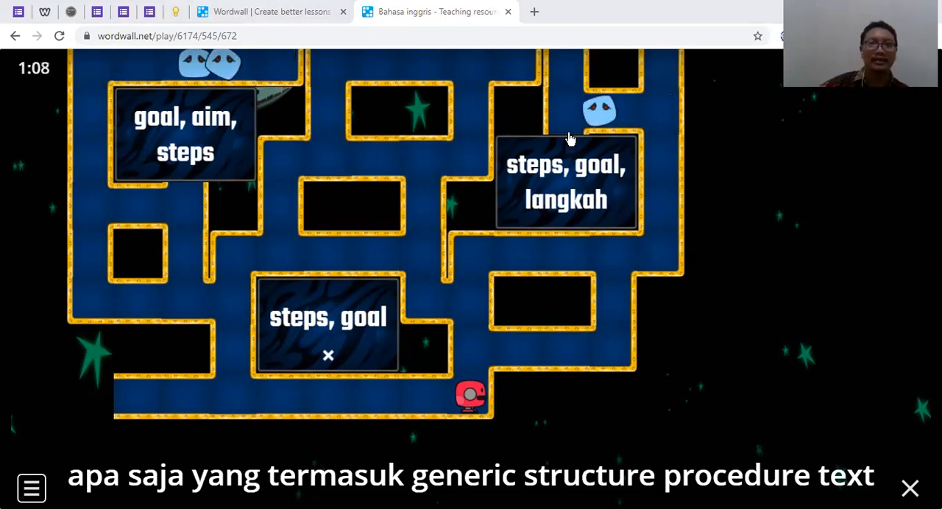
left_click(508, 13)
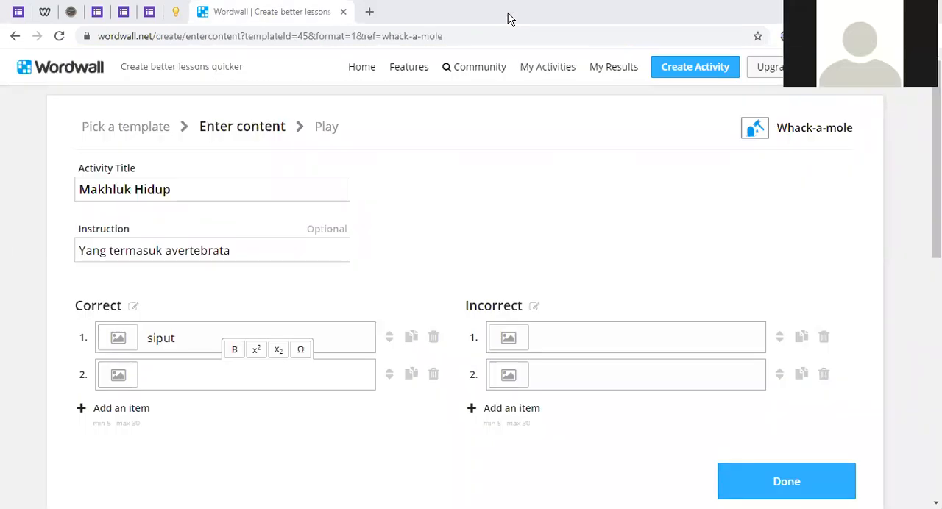
Open the copied Dikotil Monokotil activity link wordwall.net/play/6174/474/378 in a new browser tab
left_click(370, 12)
right_click(374, 35)
left_click(431, 122)
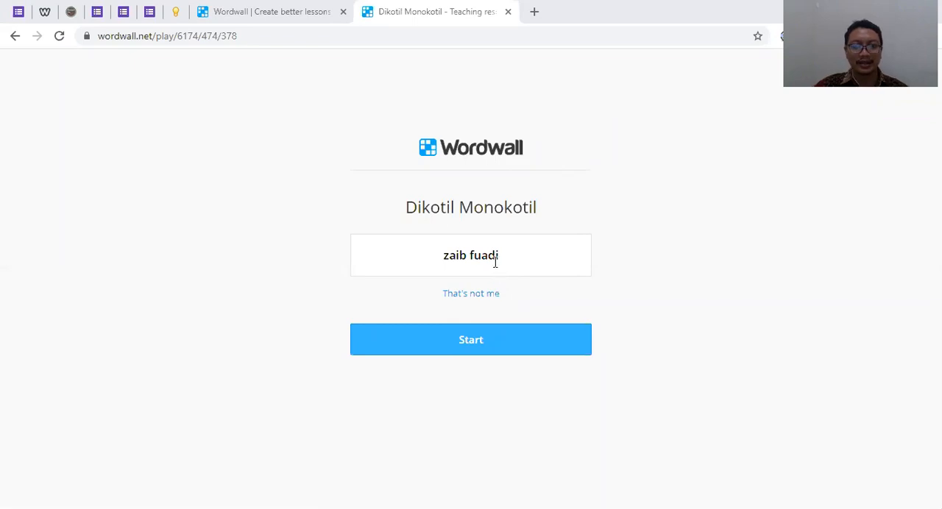
Replace the remembered player on the Dikotil Monokotil page with another player name and start the activity
left_click(391, 288)
type("zain")
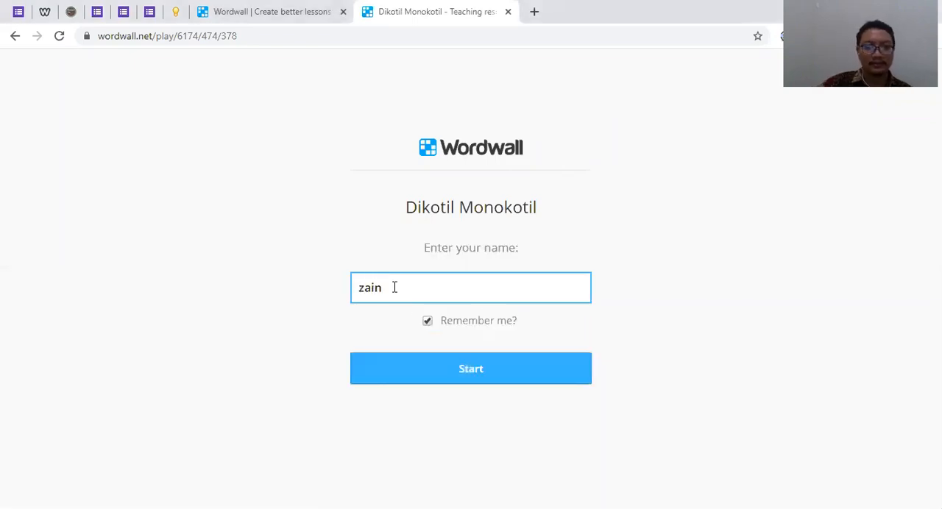
left_click(459, 377)
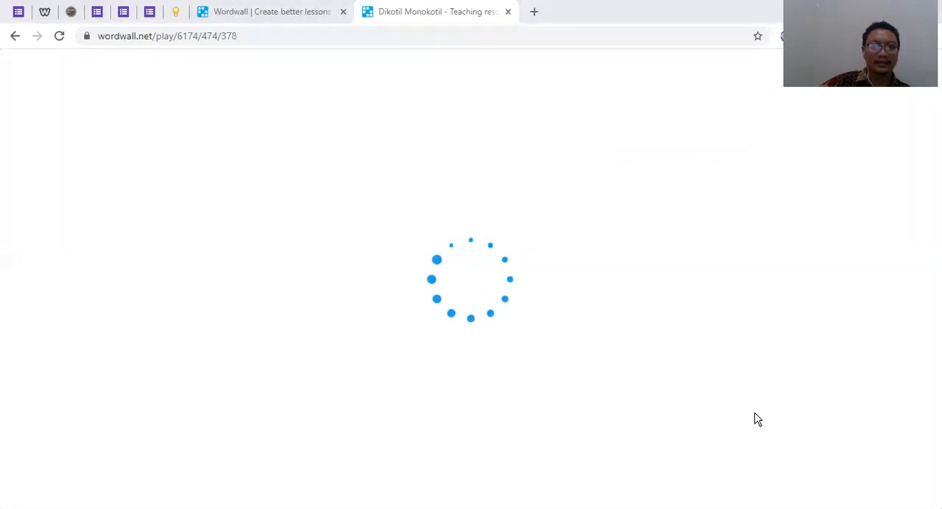
Open the copied link wordwall.net/play/6174/652/864 in a new browser tab and start Perkalian dan Pembagian as the remembered player
left_click(529, 17)
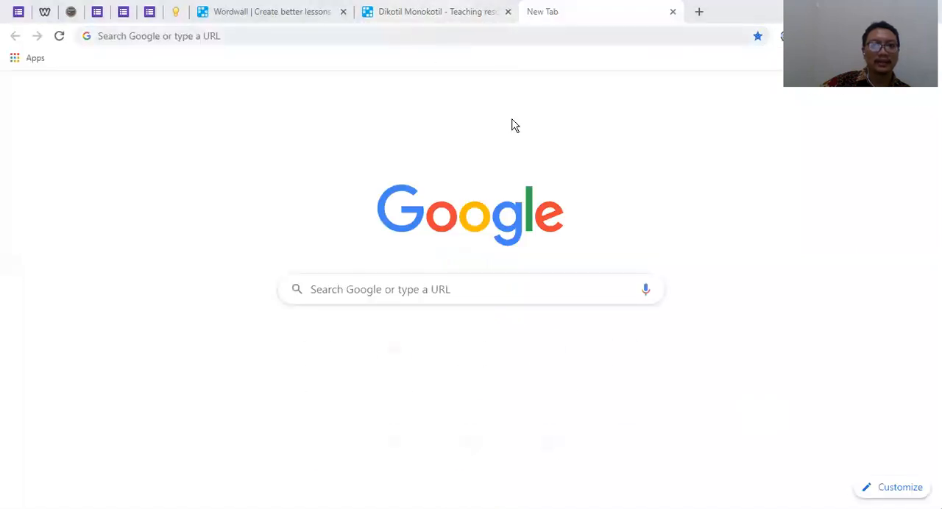
right_click(431, 37)
left_click(510, 106)
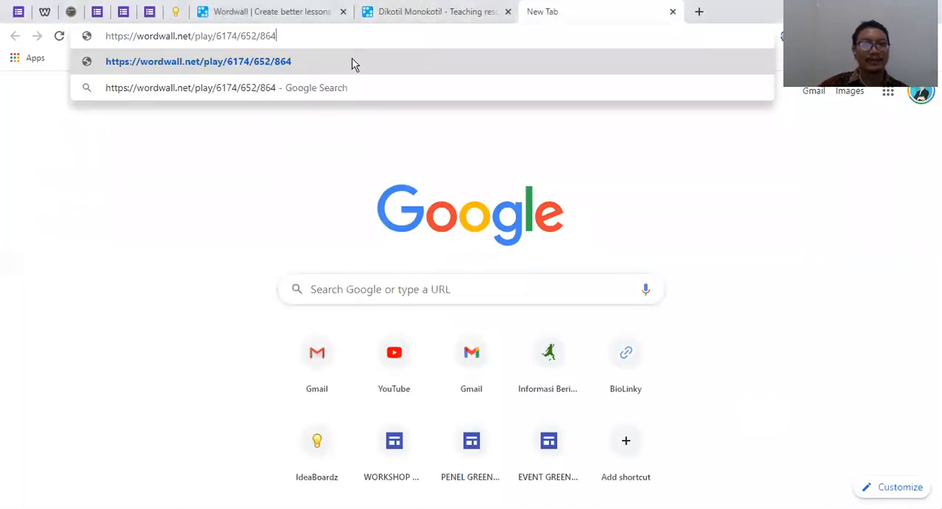
key("Return")
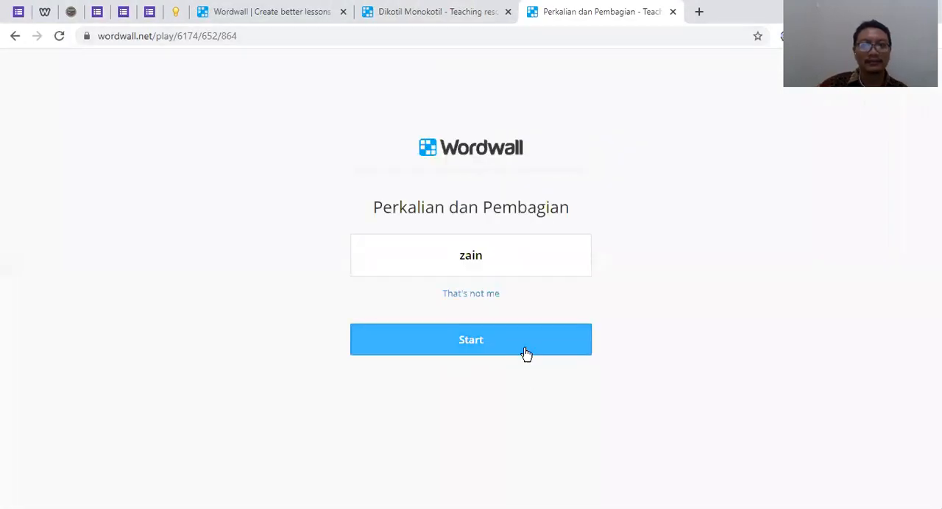
left_click(525, 353)
Play the Dikotil Monokotil group sort, placing ketela phon, kedelai, kacang tanah and jagung under Monokotil, and mangga, kelapa, Padi and bakung under Dikotil
left_click(435, 11)
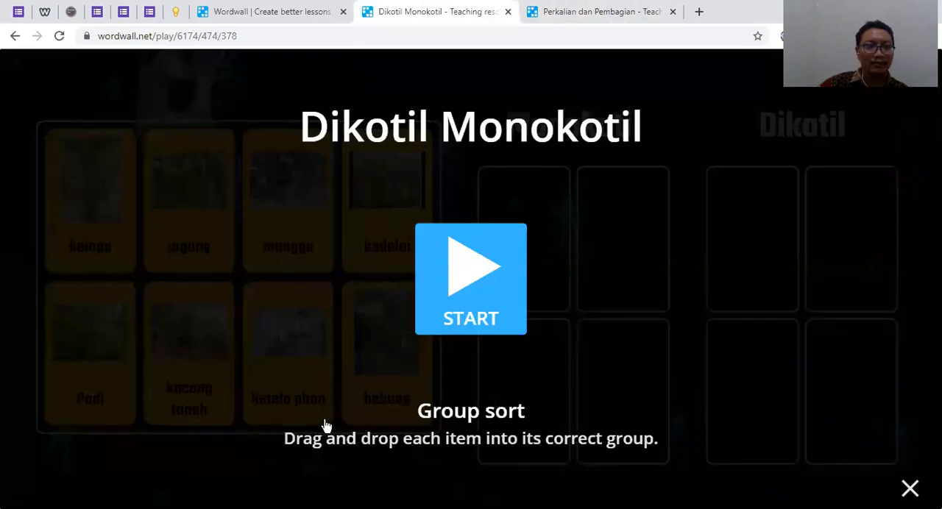
left_click(468, 336)
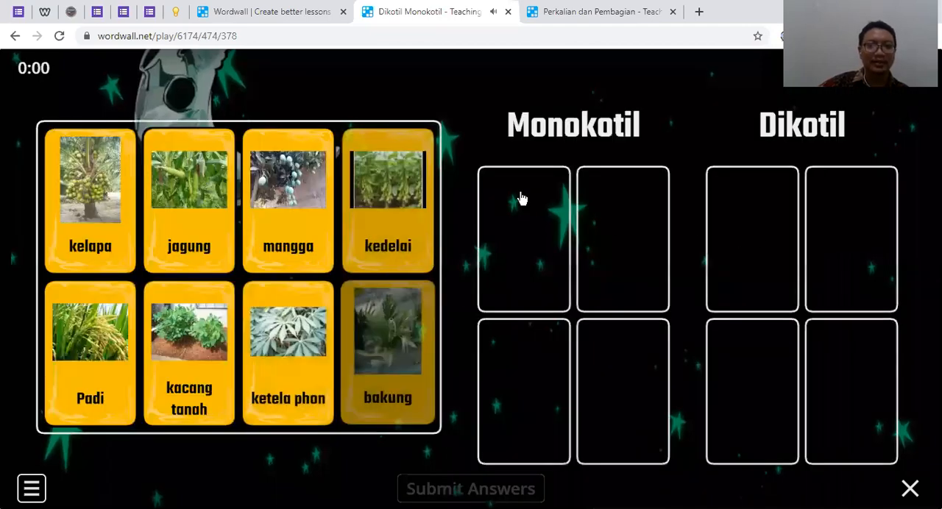
left_click_drag(316, 176, 780, 229)
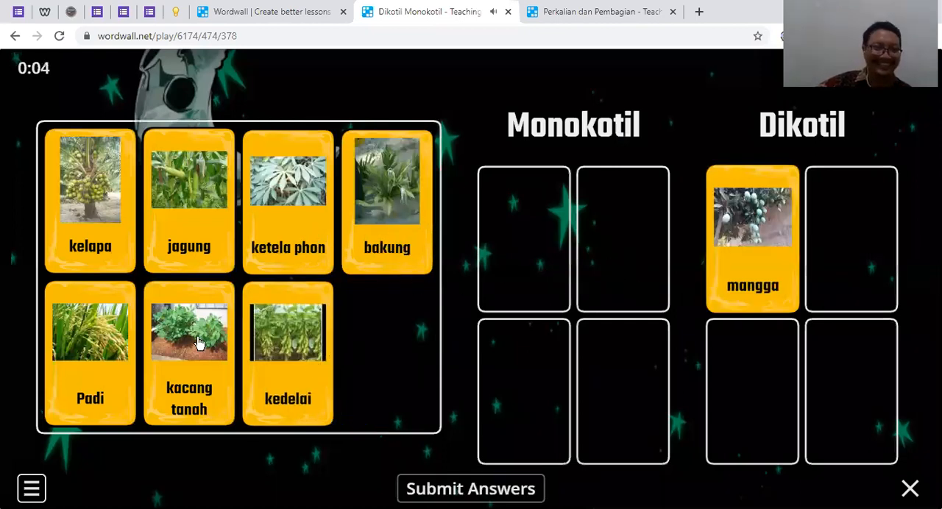
left_click_drag(198, 342, 485, 357)
left_click_drag(184, 216, 629, 370)
left_click_drag(105, 216, 793, 260)
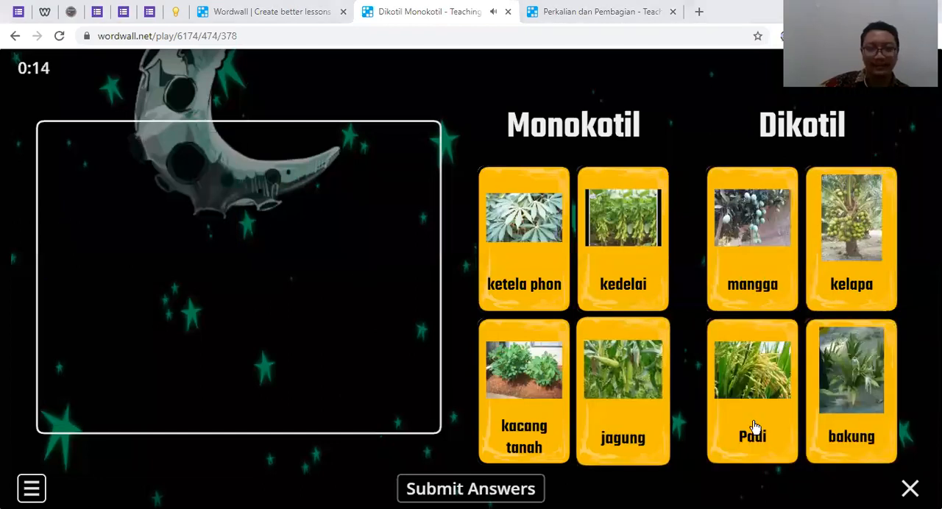
Submit the Dikotil Monokotil answers and close that activity's browser tab
left_click(504, 492)
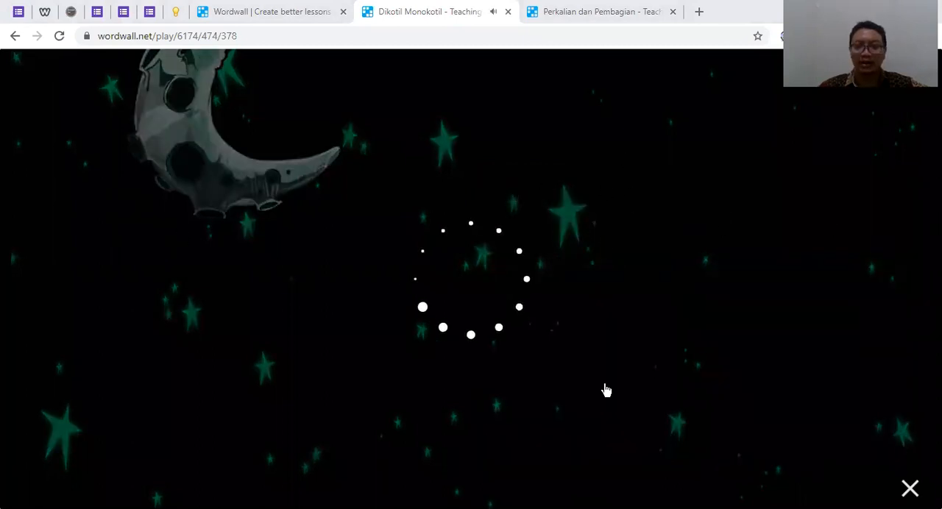
left_click(508, 11)
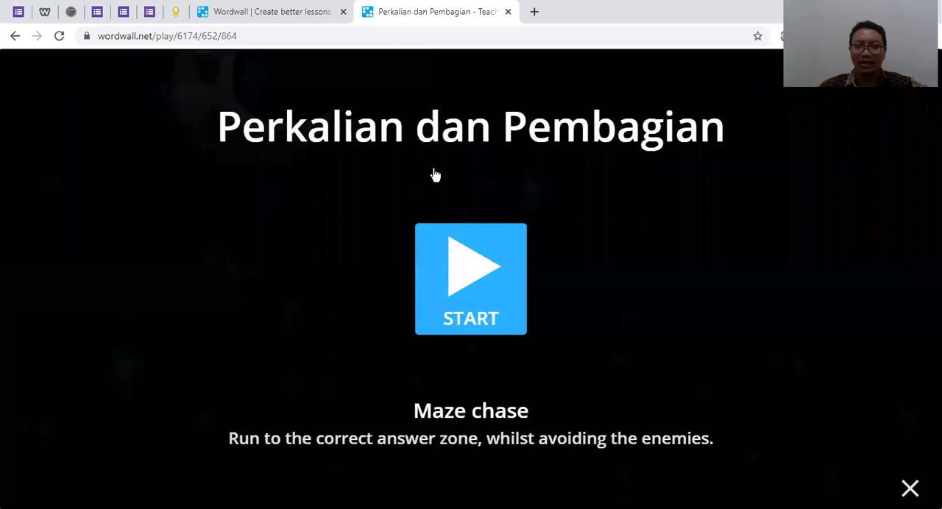
Start the Perkalian dan Pembagian maze chase and steer the character into the "72 : 6" and "72 : 12" answer zones
left_click(462, 286)
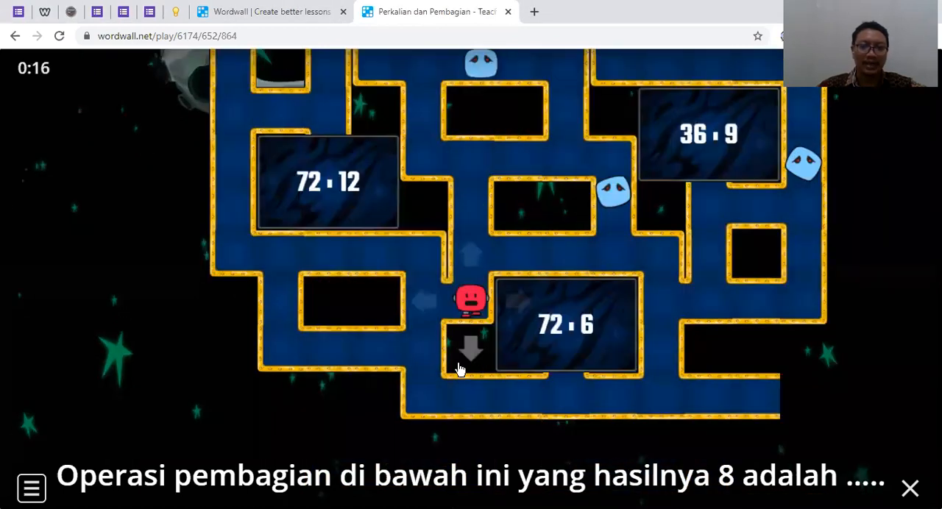
left_click(527, 394)
left_click(486, 355)
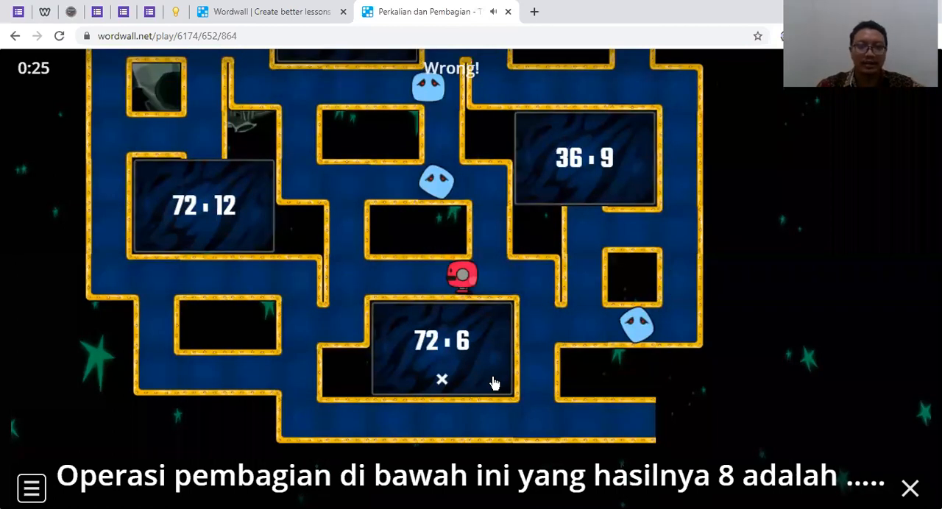
key("Left")
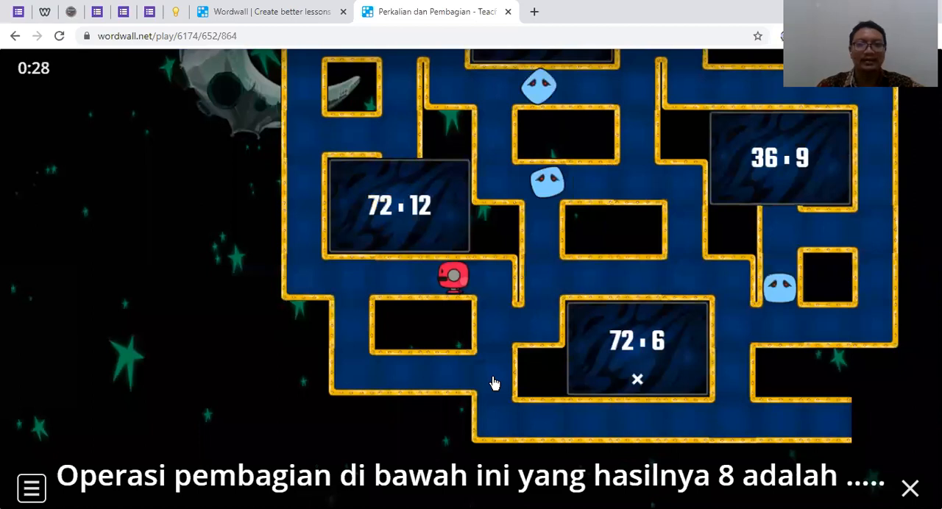
key("Up")
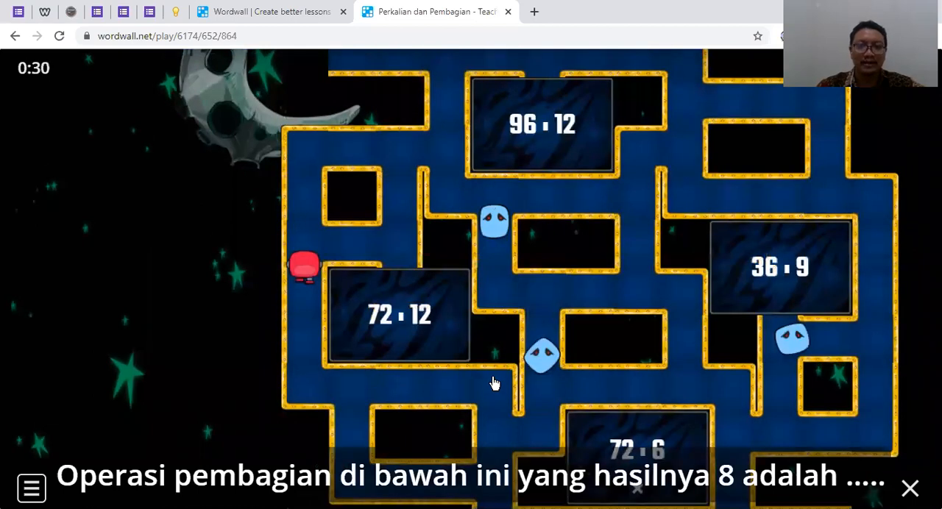
key("Right")
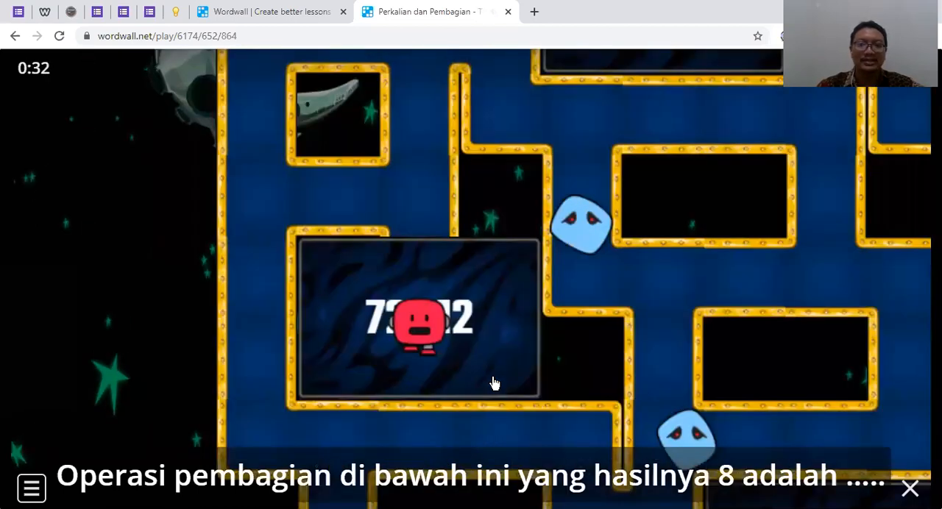
key("Left")
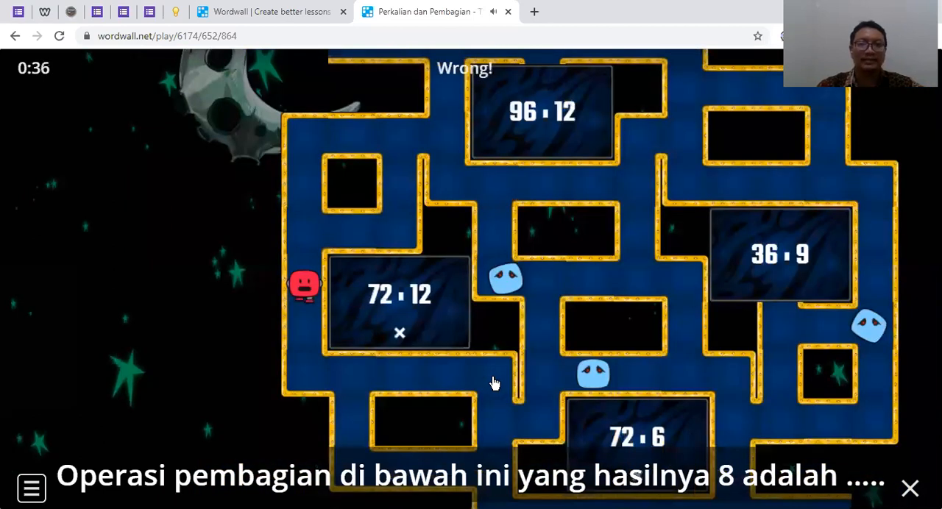
Steer the character around the enemies through the maze and into the "96 : 12" answer zone from above
key("Up")
key("Right")
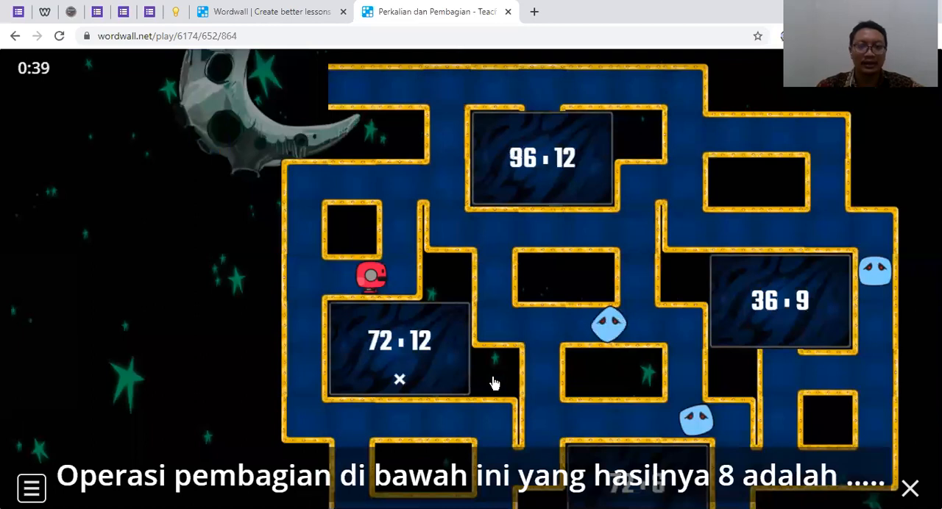
key("Up")
key("Right")
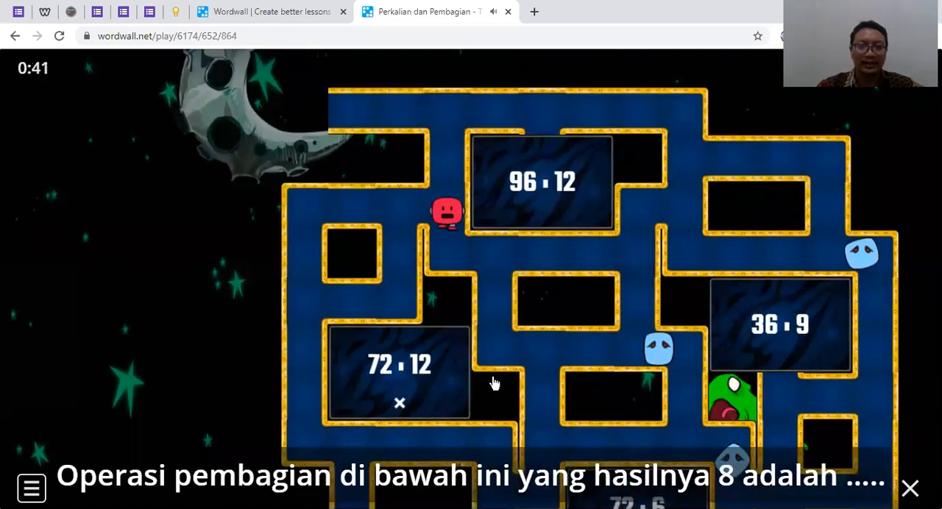
key("Down")
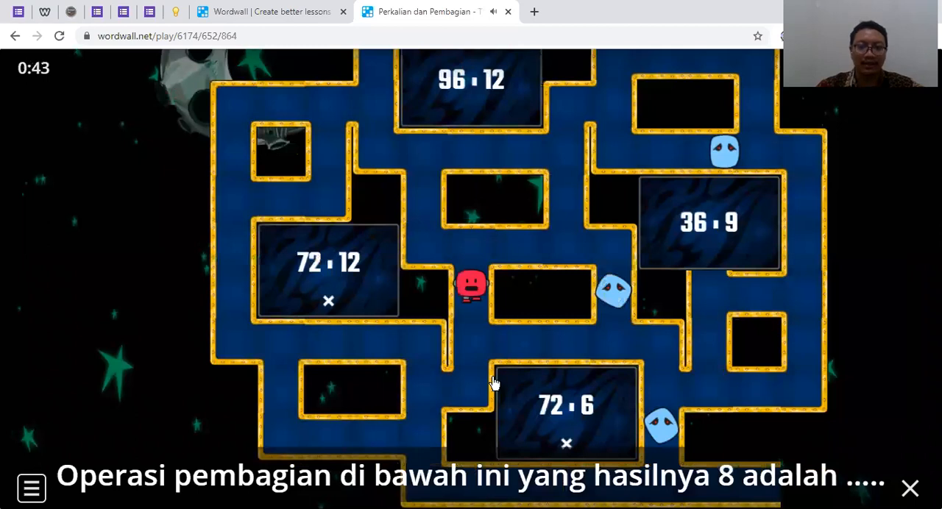
key("Down")
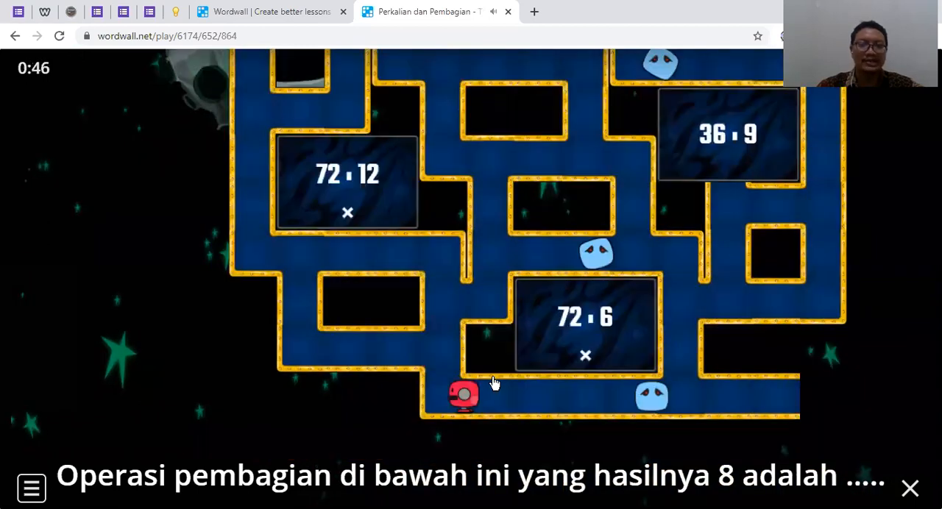
key("Up")
key("Left")
key("Up")
key("Left")
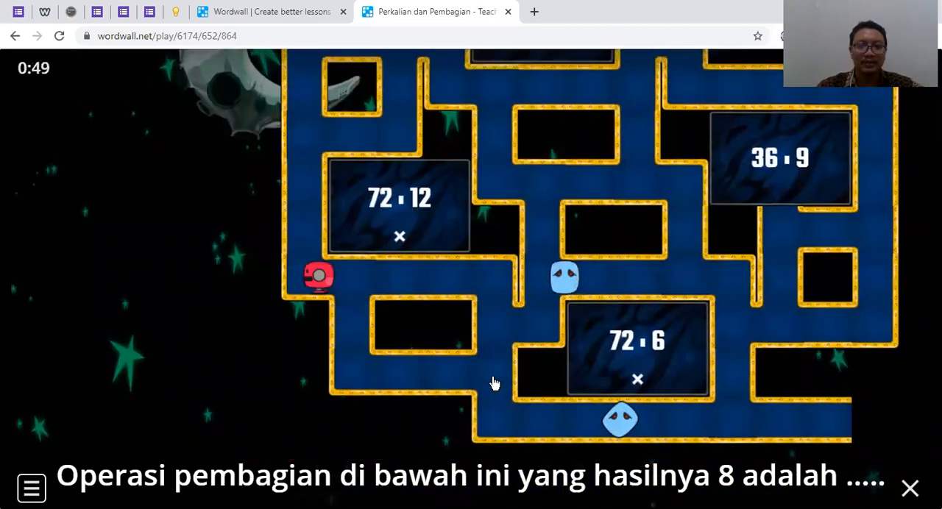
key("Up")
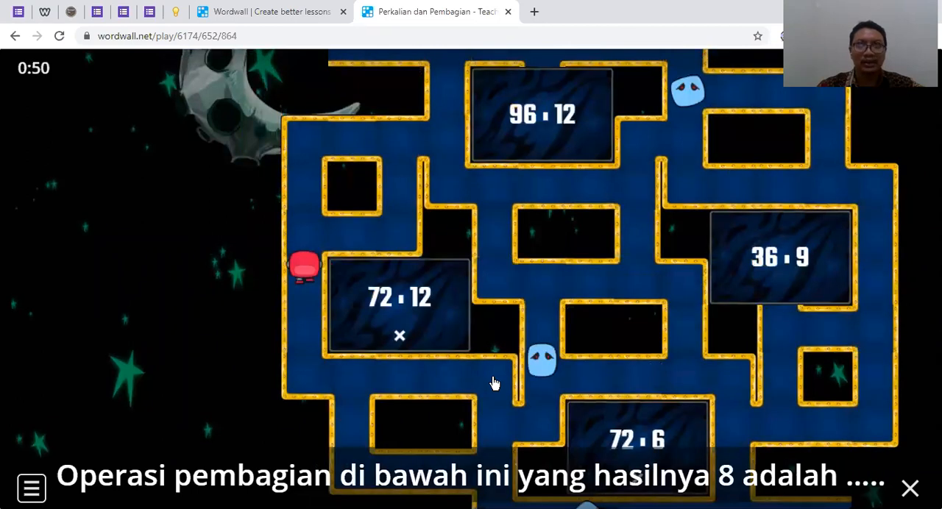
key("Right")
key("Up")
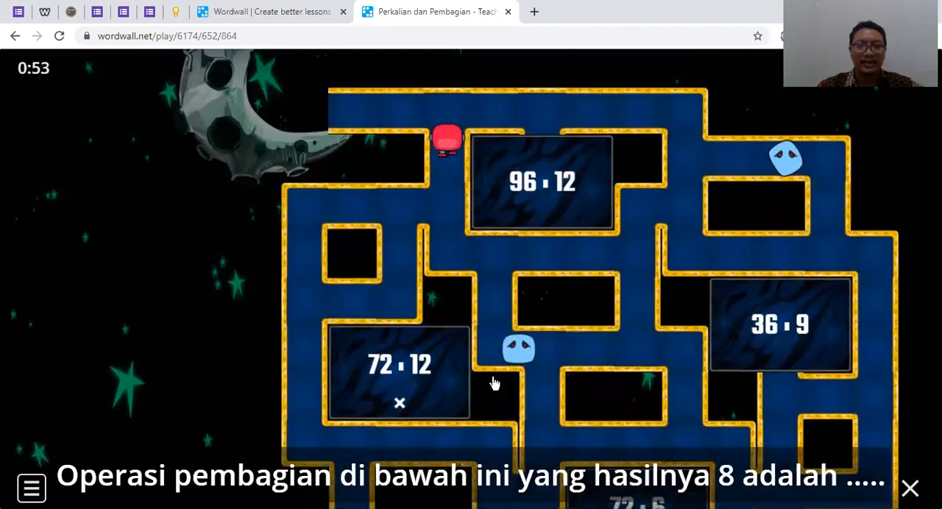
key("Right")
key("Down")
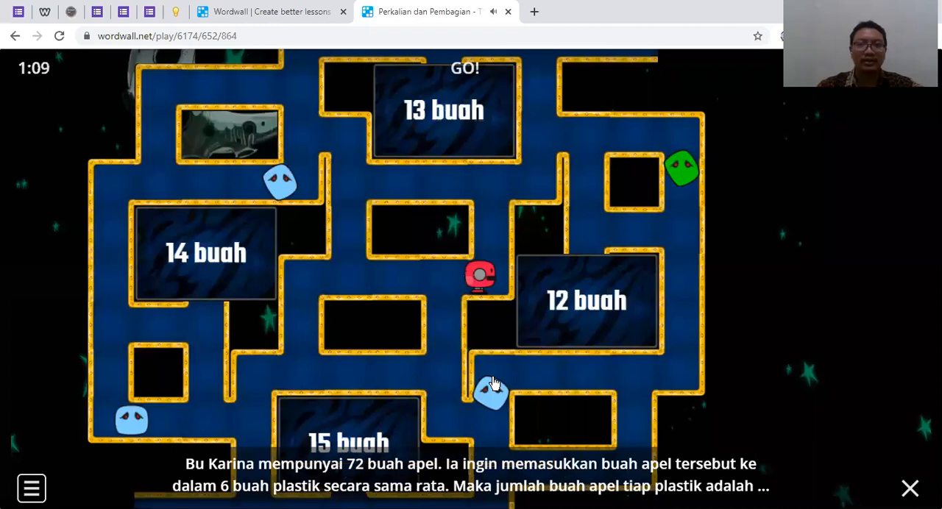
Steer the character toward the "13 buah" zone for the apple question, then close the Perkalian dan Pembagian browser tab
key("Up")
key("Right")
key("Up")
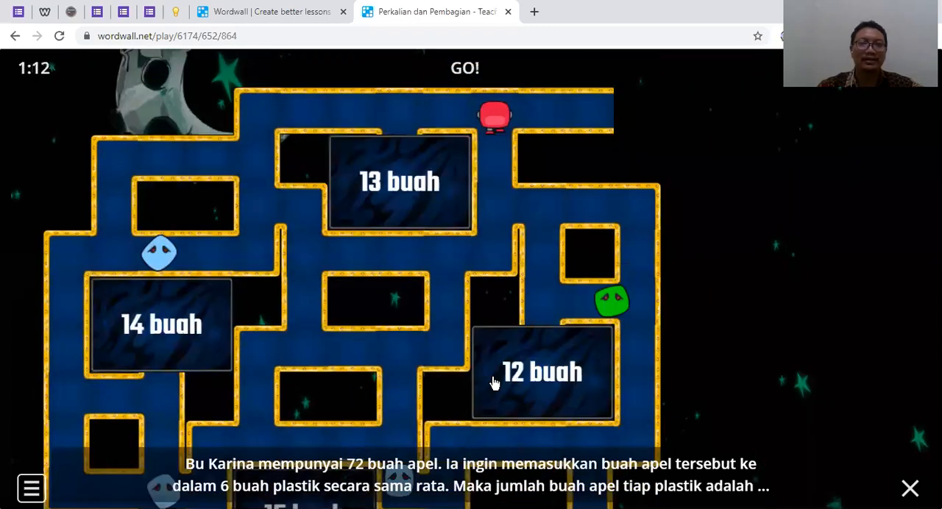
key("Left")
key("Down")
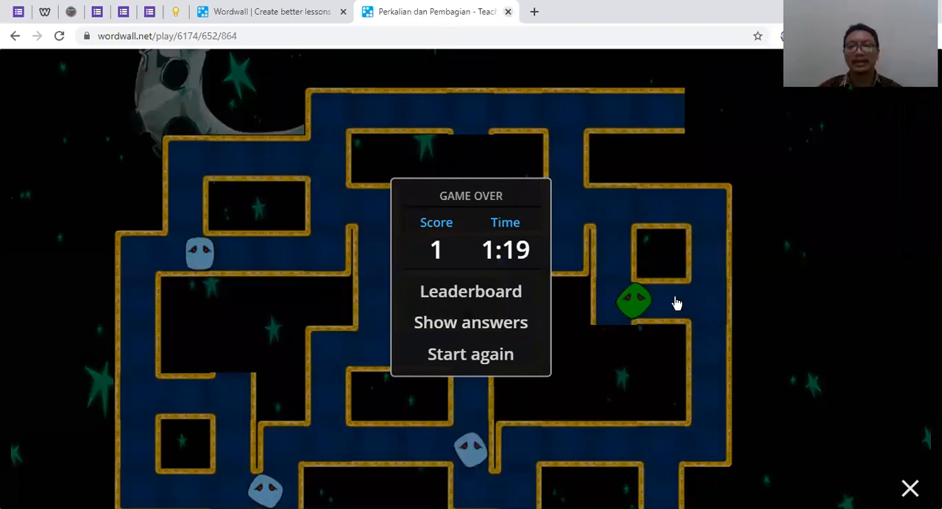
key("ctrl+w")
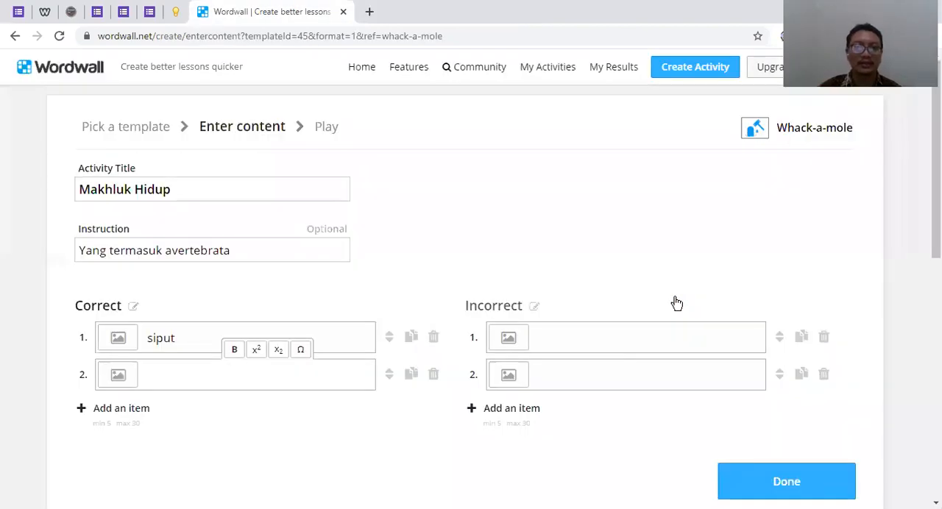
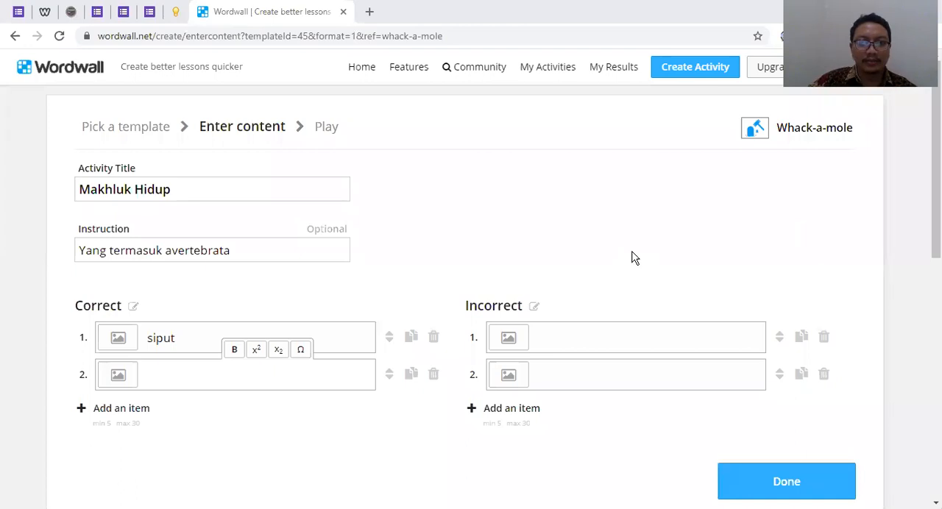
Open the shared activity link wordwall.net/play/6174/729/141 in a new browser tab
left_click(370, 13)
right_click(368, 36)
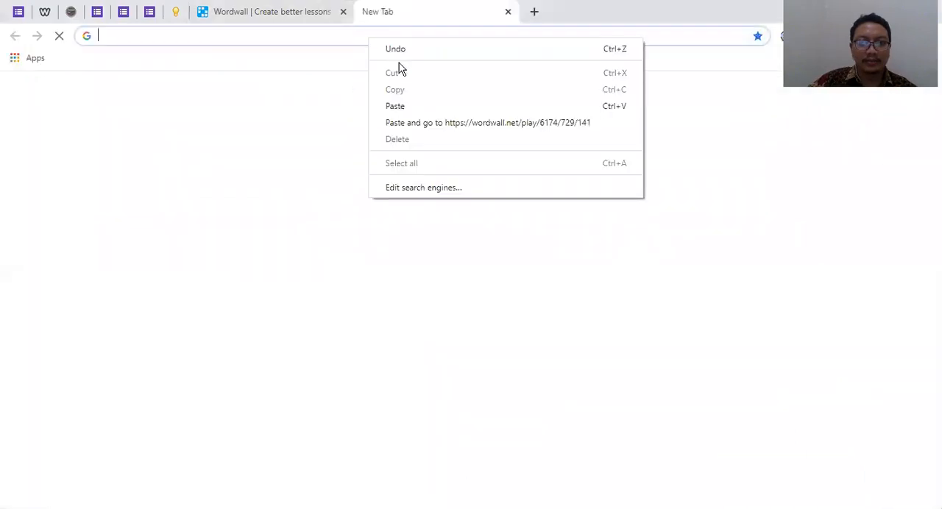
left_click(406, 105)
left_click(410, 58)
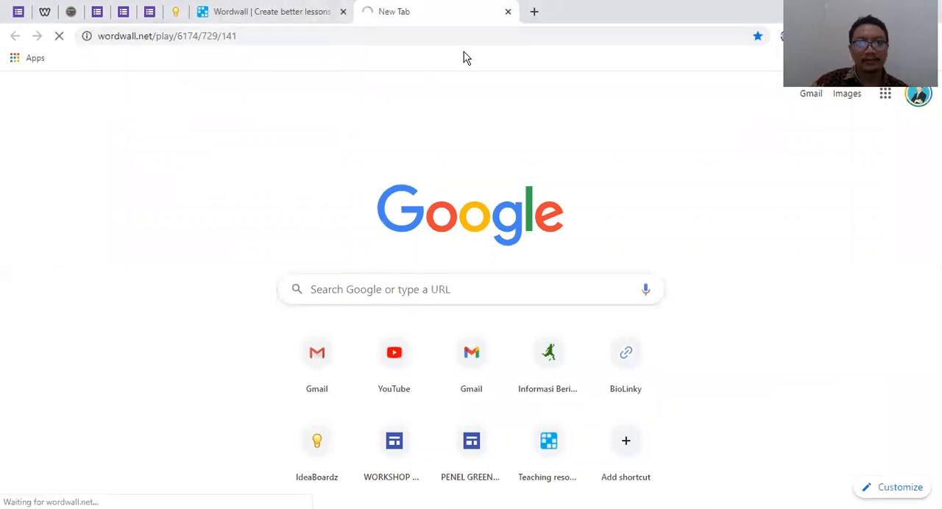
Open the Community page in the tab holding the Makhluk Hidup editor and browse its public activities
left_click(248, 13)
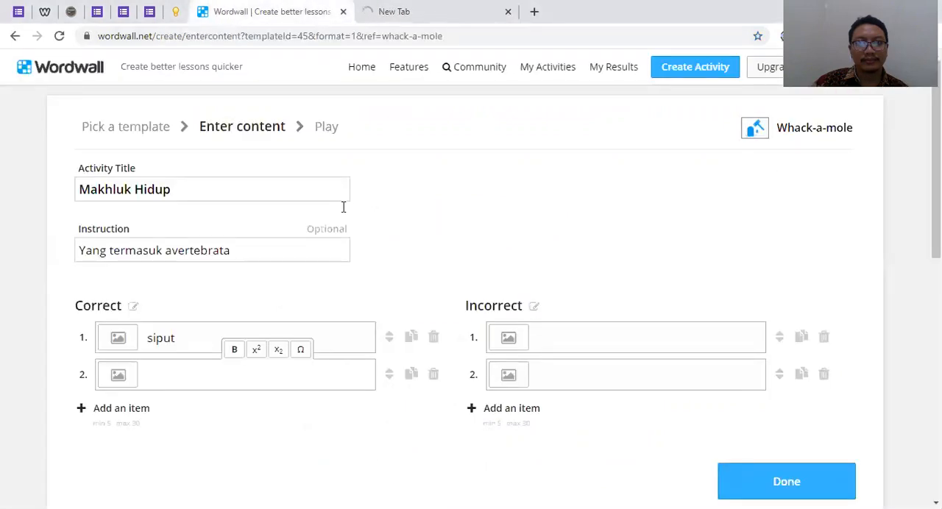
left_click(477, 73)
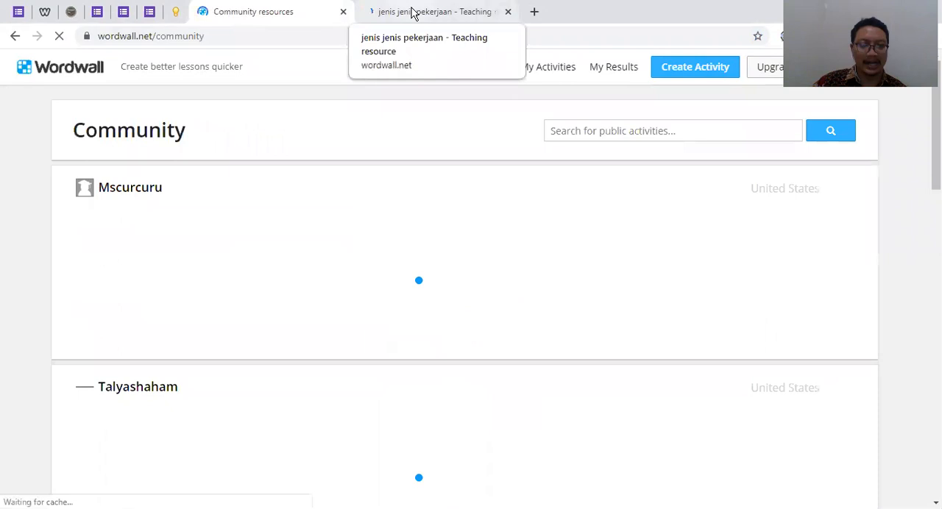
scroll(373, 279, "down", 2)
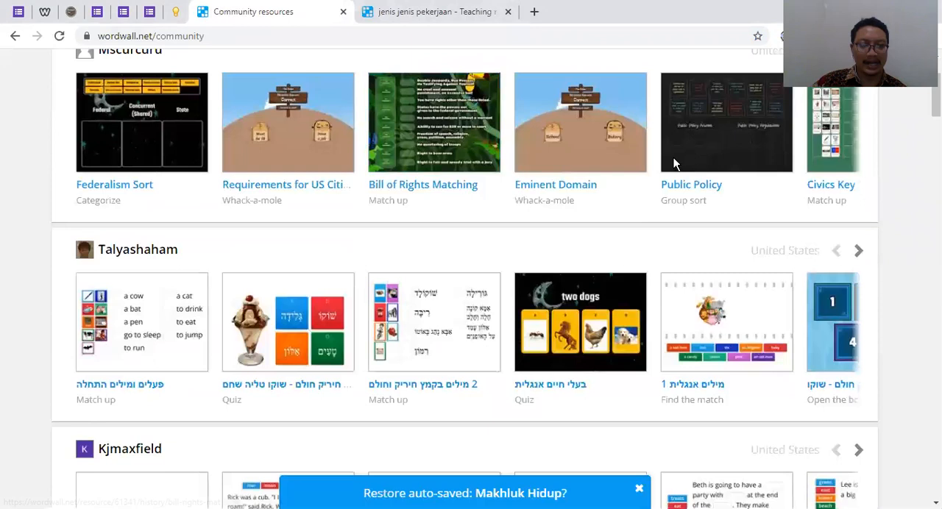
scroll(674, 157, "up", 2)
left_click(619, 131)
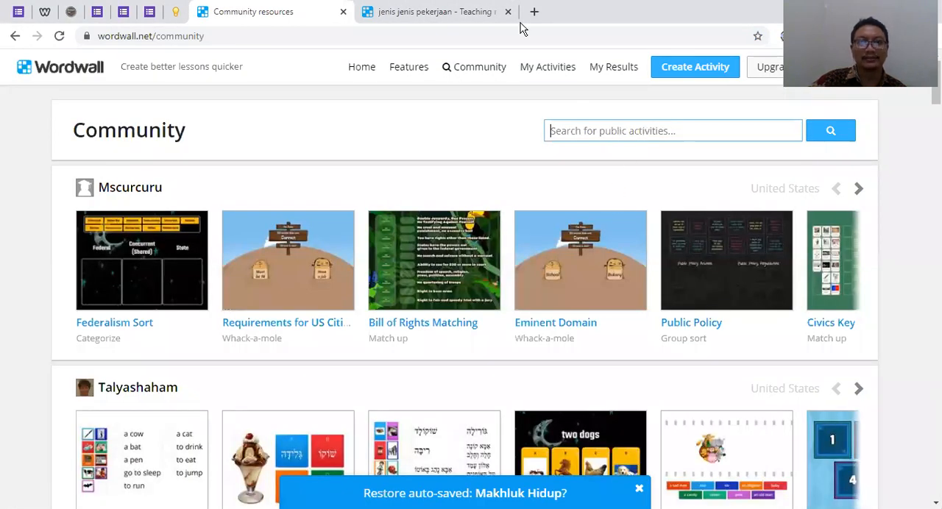
Return to the jenis jenis pekerjaan activity and enter it with the prefilled player name
left_click(467, 11)
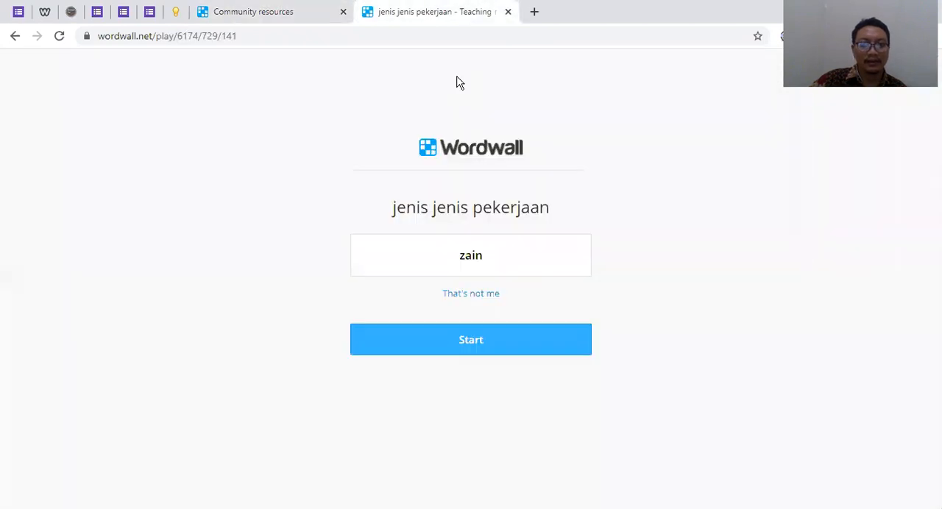
left_click(477, 351)
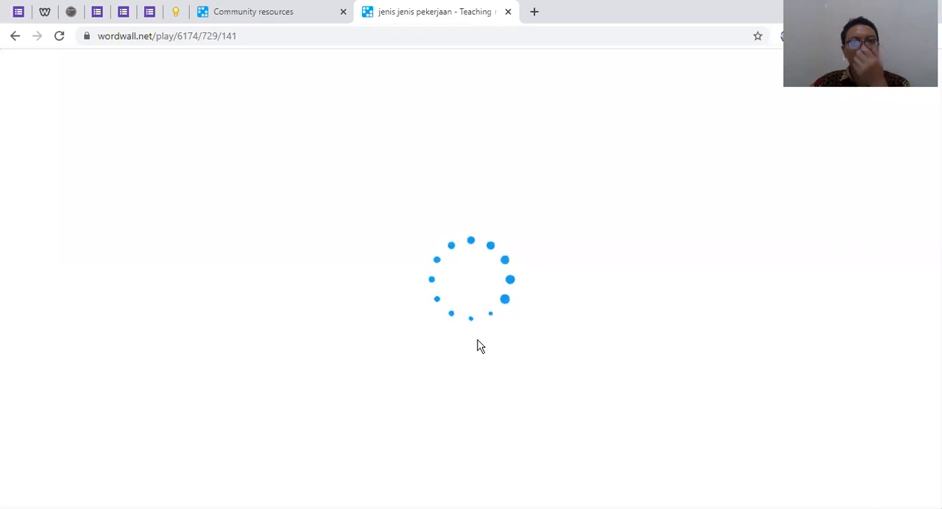
left_click(293, 16)
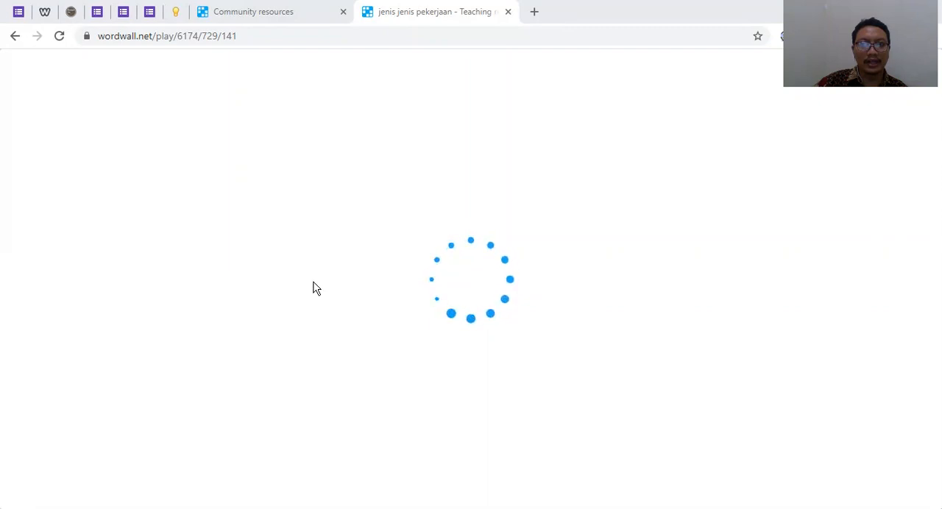
left_click(287, 16)
left_click(439, 13)
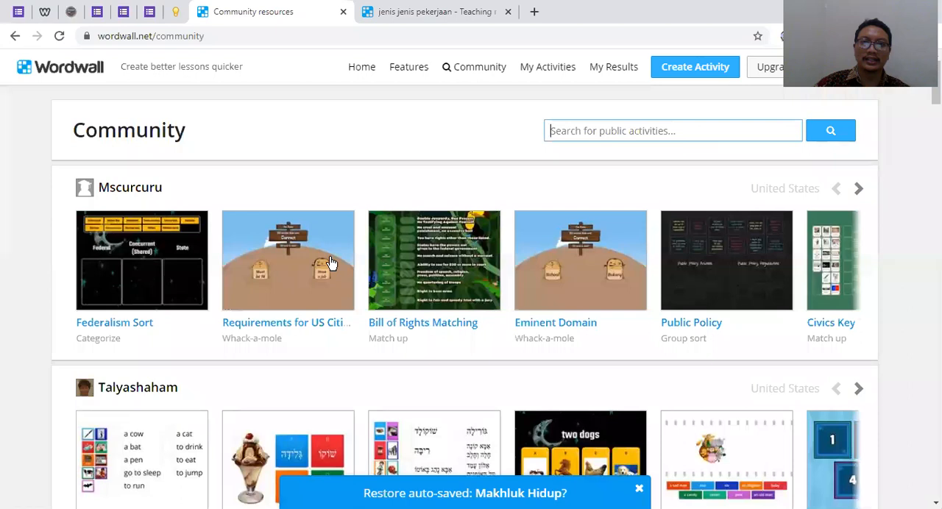
left_click(419, 12)
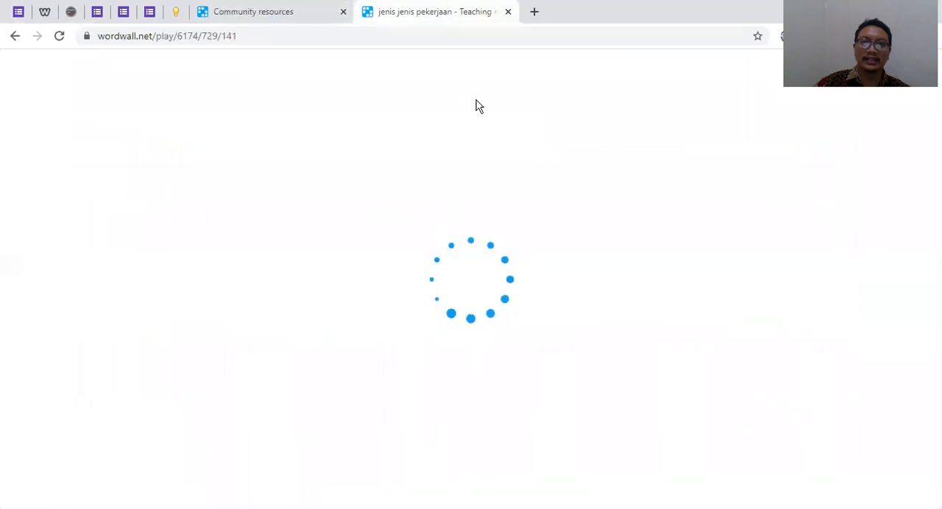
key("ctrl+shift+Tab")
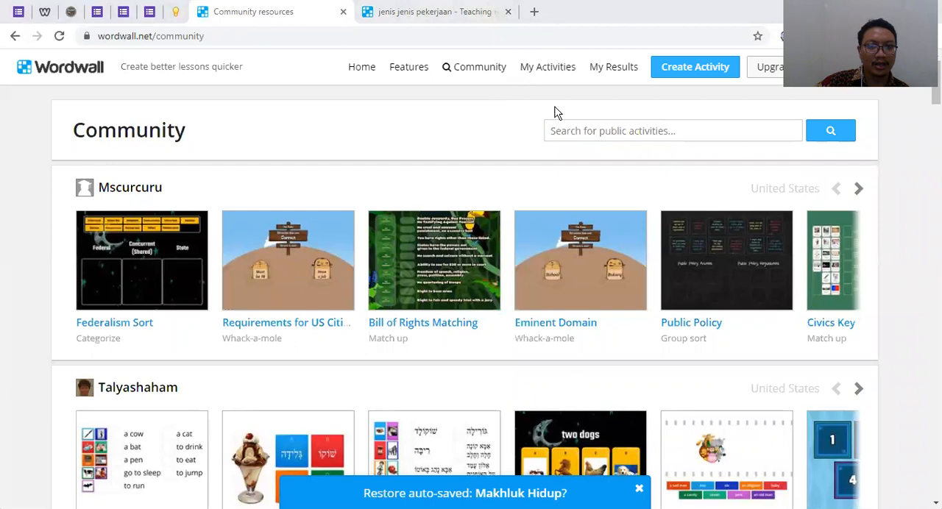
Open the shared Unsur Desain Grafis link wordwall.net/play/6174/678/571 in a new browser tab
key("ctrl+t")
type("https://wordwall.net/play/6174/678/571")
key("Return")
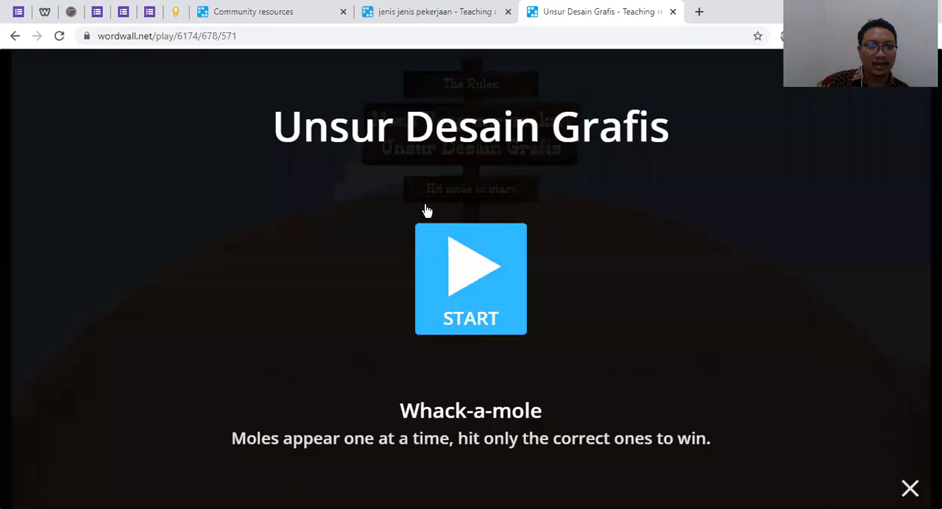
Start the jenis jenis pekerjaan airplane game, then close its browser tab
left_click(455, 14)
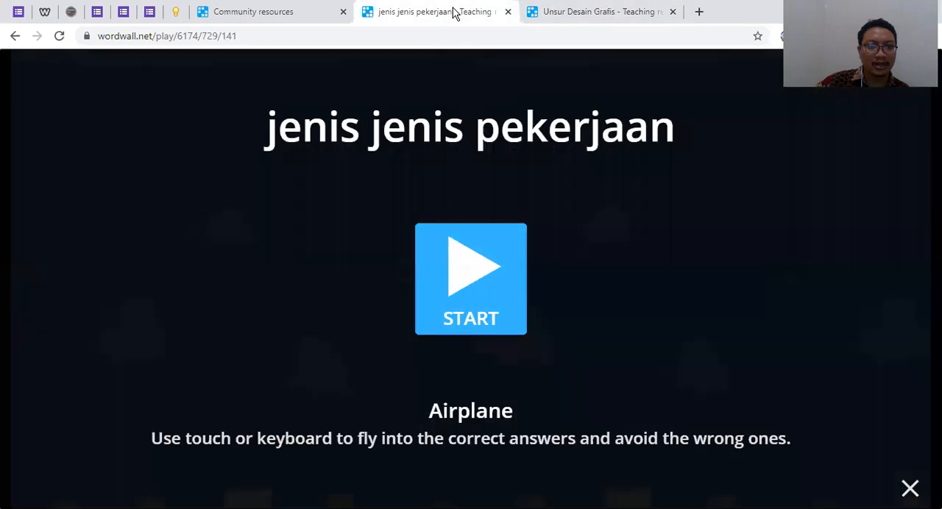
left_click(475, 269)
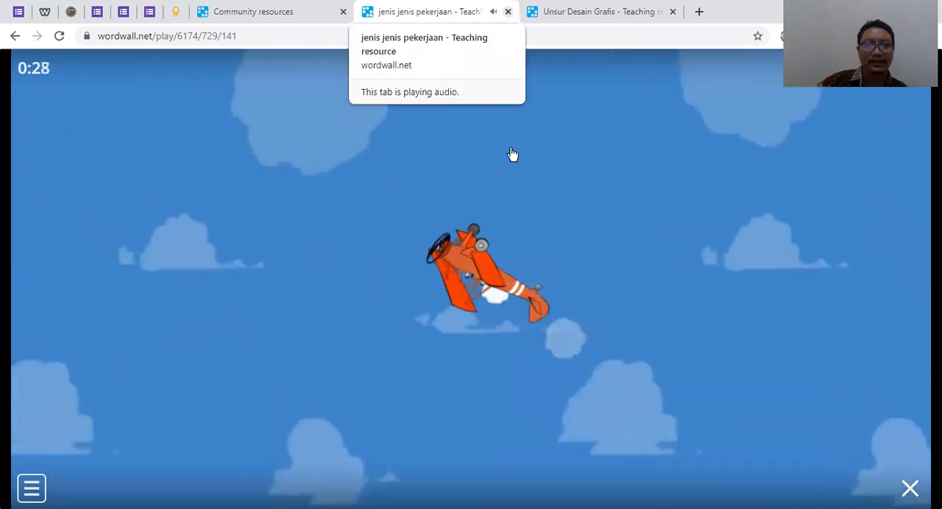
key("ctrl+w")
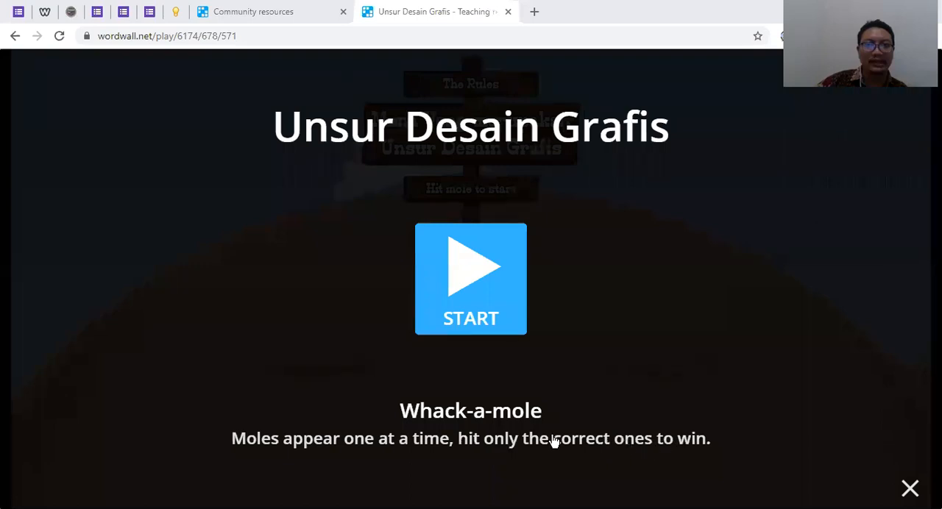
Start the Unsur Desain Grafis whack-a-mole and clear Level 1 by hitting the moles that show graphic design elements
left_click(480, 272)
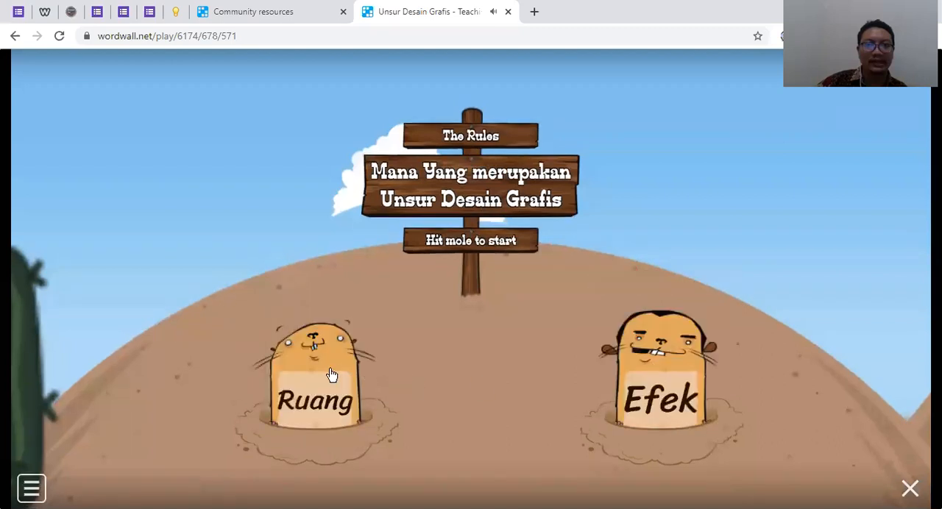
left_click(330, 372)
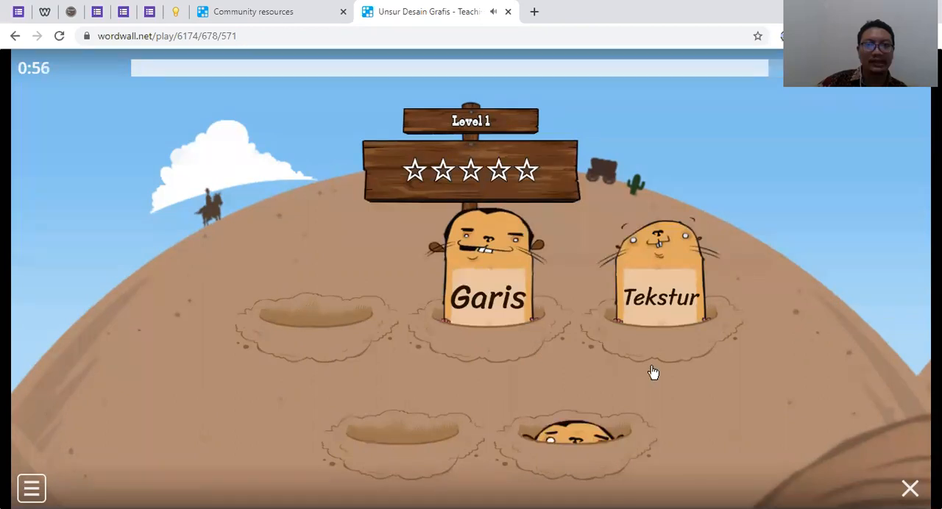
left_click(587, 395)
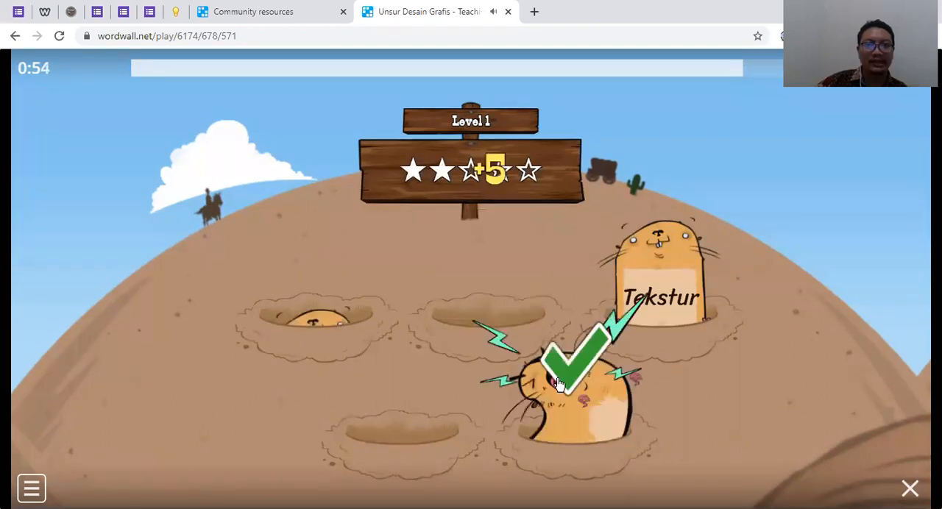
left_click(346, 289)
left_click(519, 303)
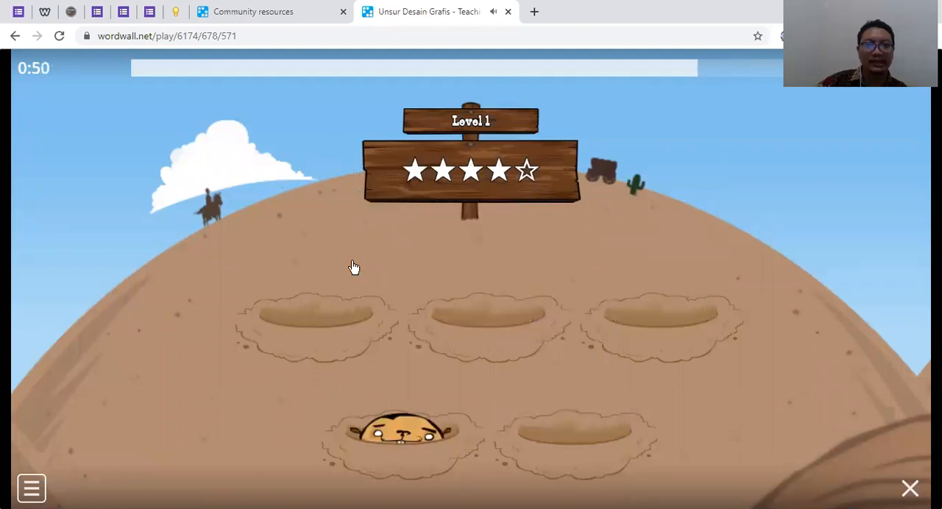
left_click(401, 427)
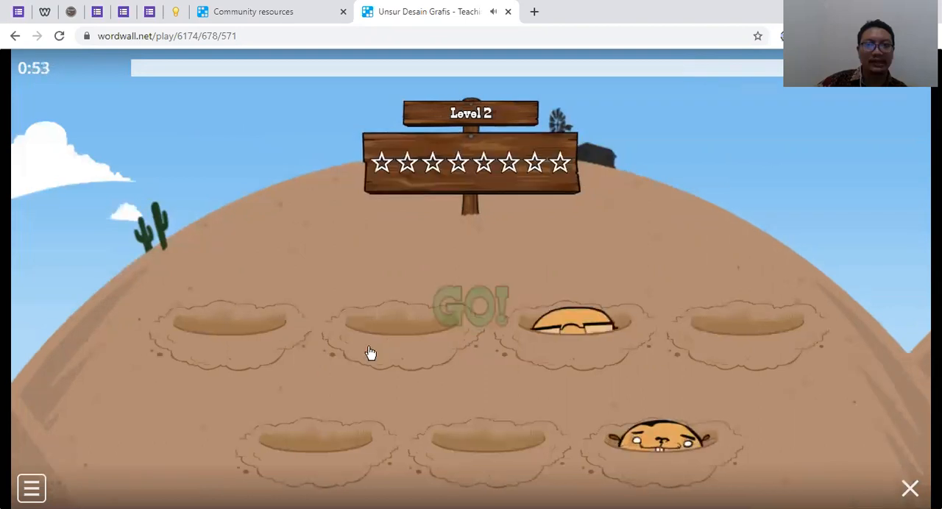
Play through Level 2 by whacking the moles with design elements such as Garis, Warna and Tekstur
left_click(565, 292)
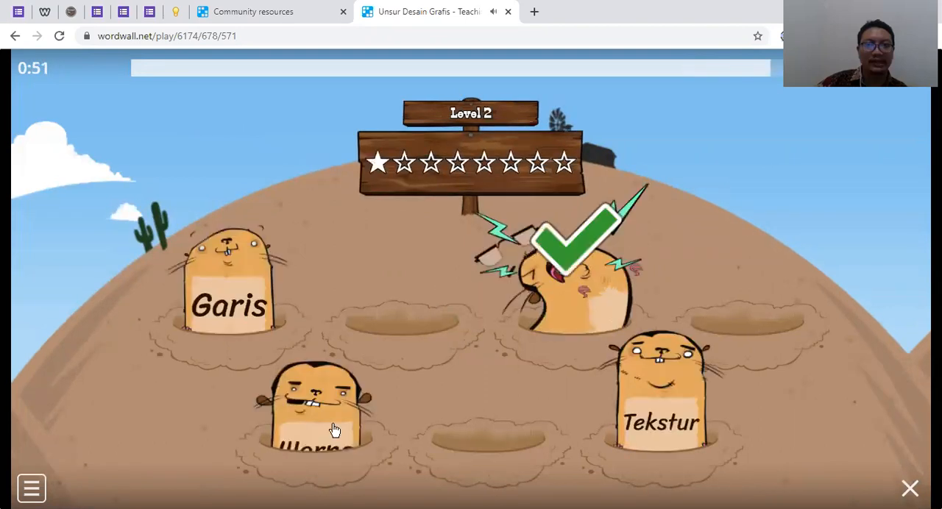
left_click(229, 291)
left_click(316, 412)
left_click(657, 409)
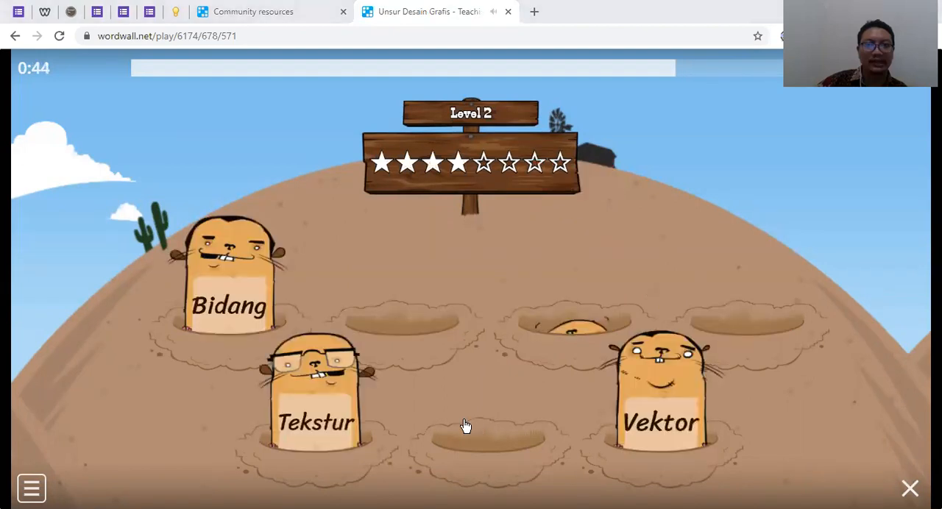
left_click(317, 352)
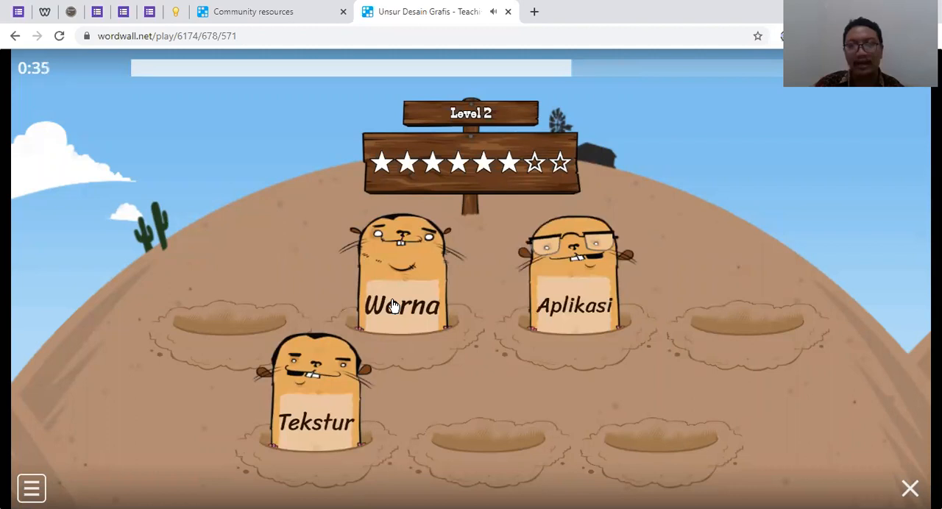
left_click(572, 283)
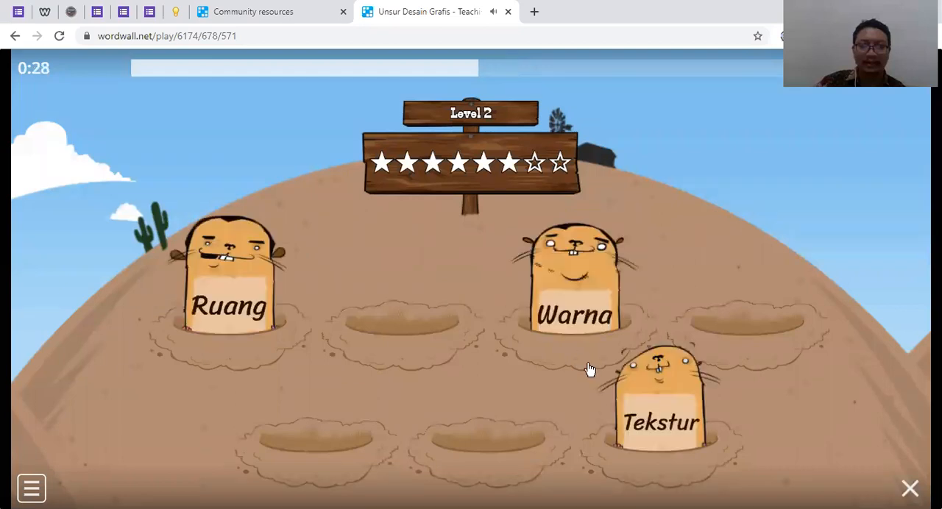
left_click(488, 404)
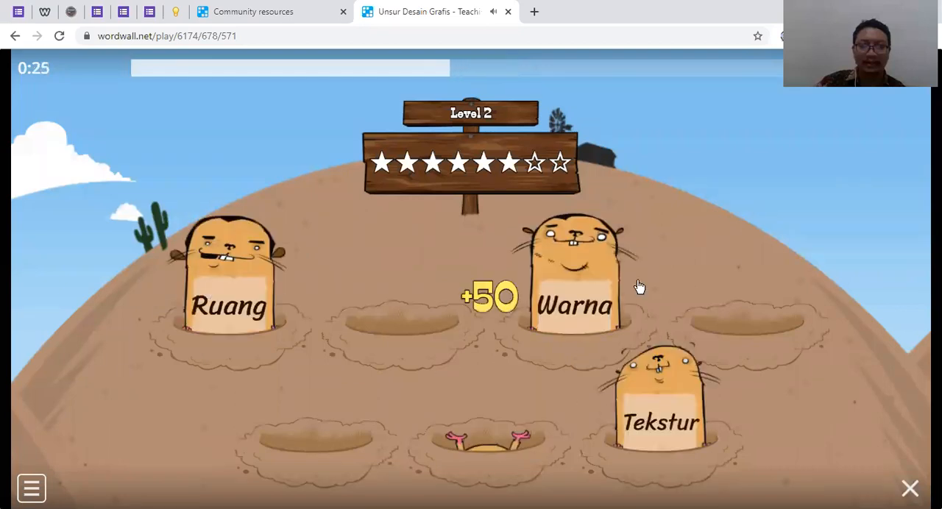
left_click(623, 255)
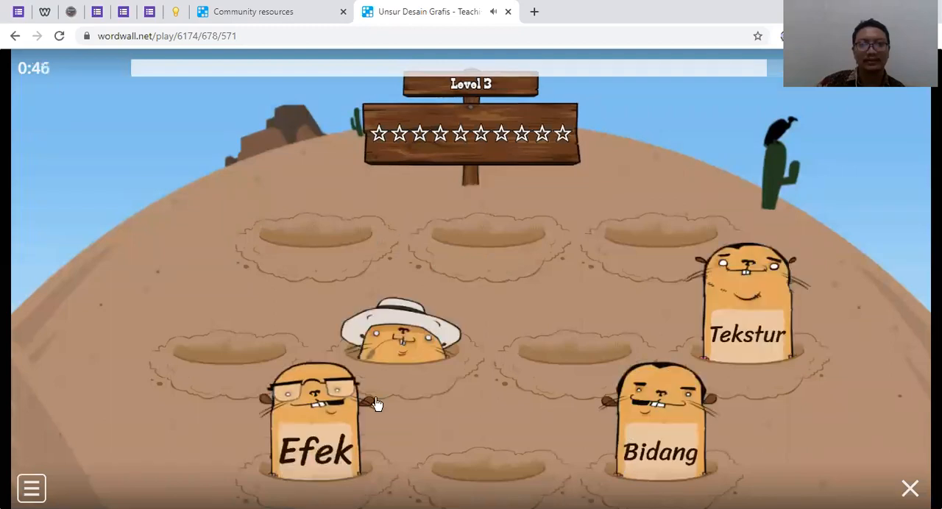
Whack the Bidang mole in Level 3, then close the Unsur Desain Grafis browser tab
left_click(401, 324)
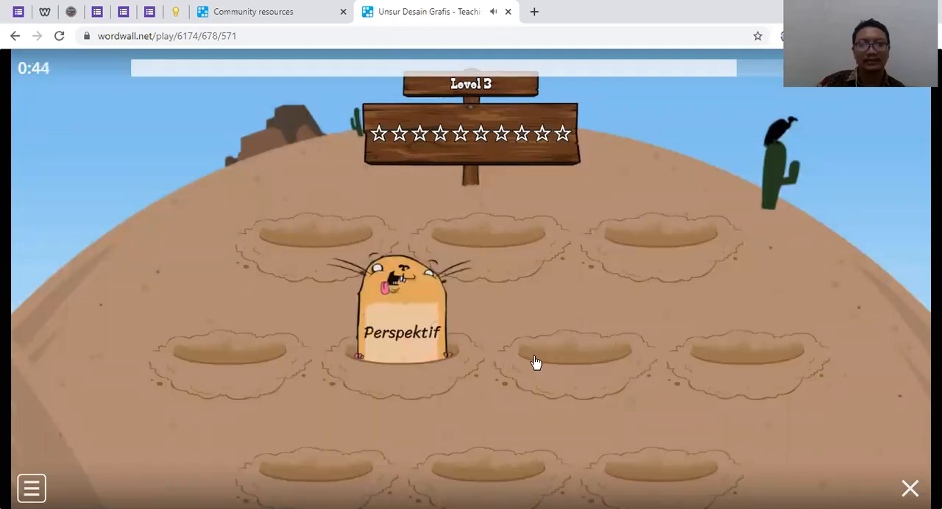
left_click(511, 12)
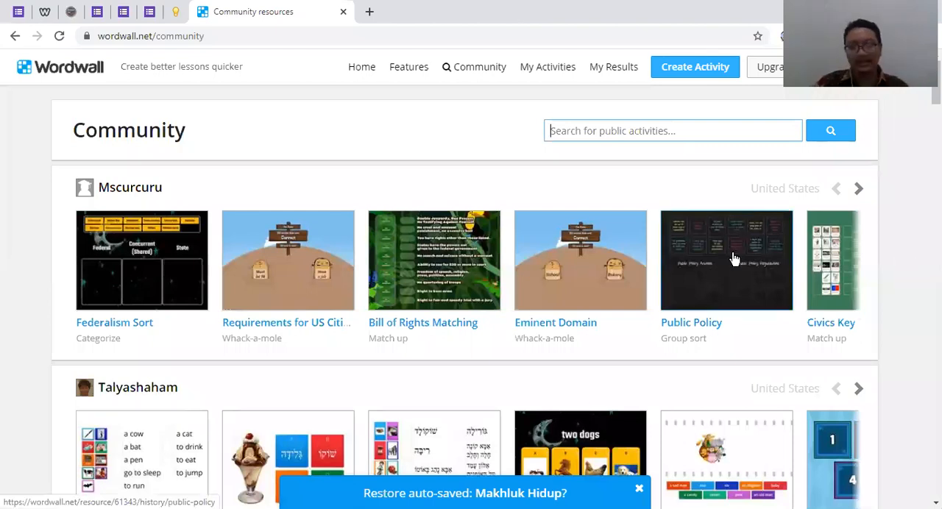
Open the shared activity link wordwall.net/play/6174/784/809 in a new browser tab
key("alt+Tab")
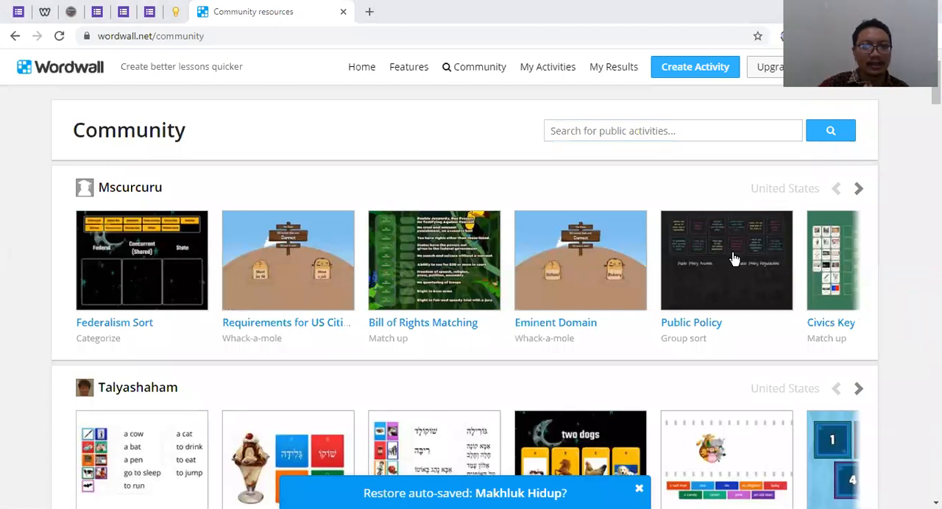
left_click(370, 12)
right_click(378, 36)
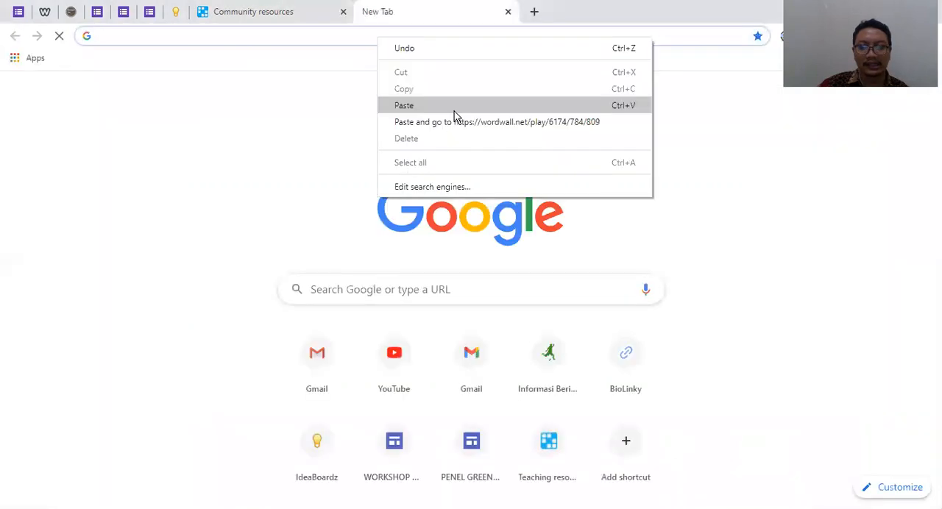
left_click(437, 122)
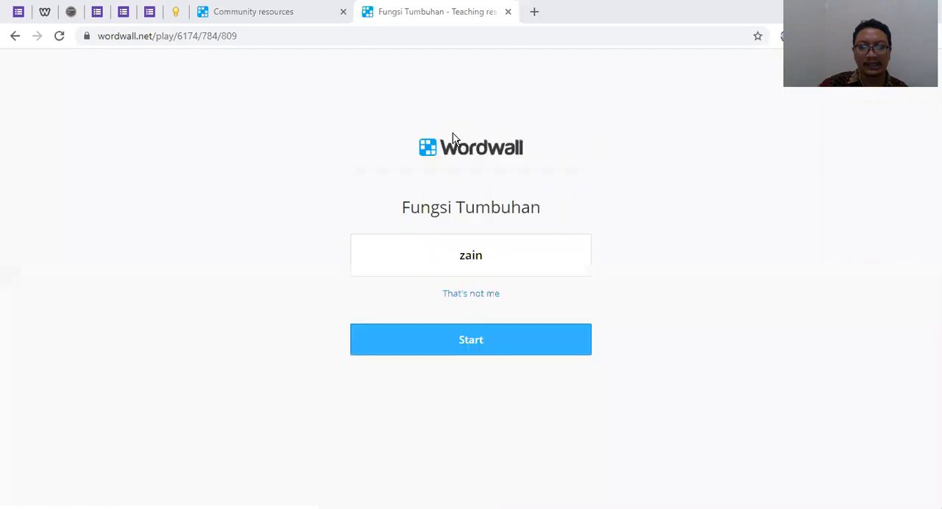
Enter the Fungsi Tumbuhan activity with the prefilled player name and bring up its match-up start screen
left_click(479, 349)
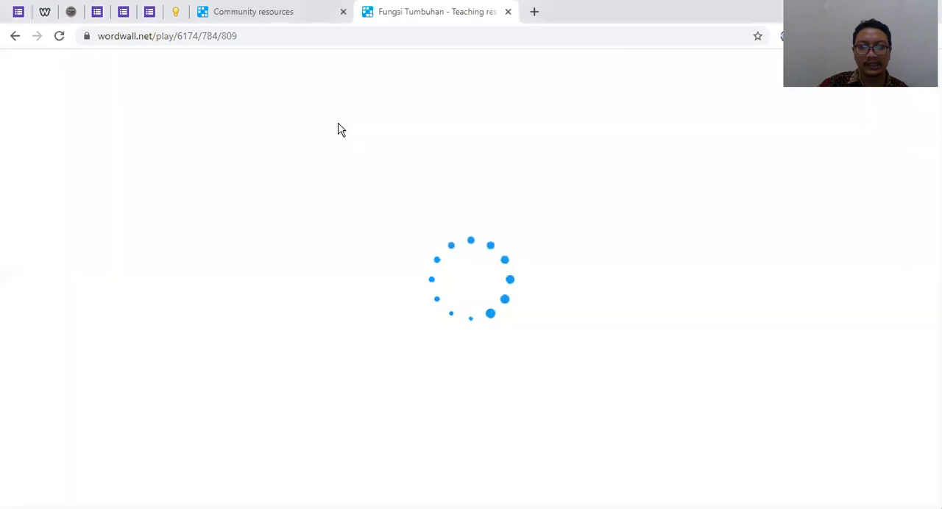
left_click(262, 12)
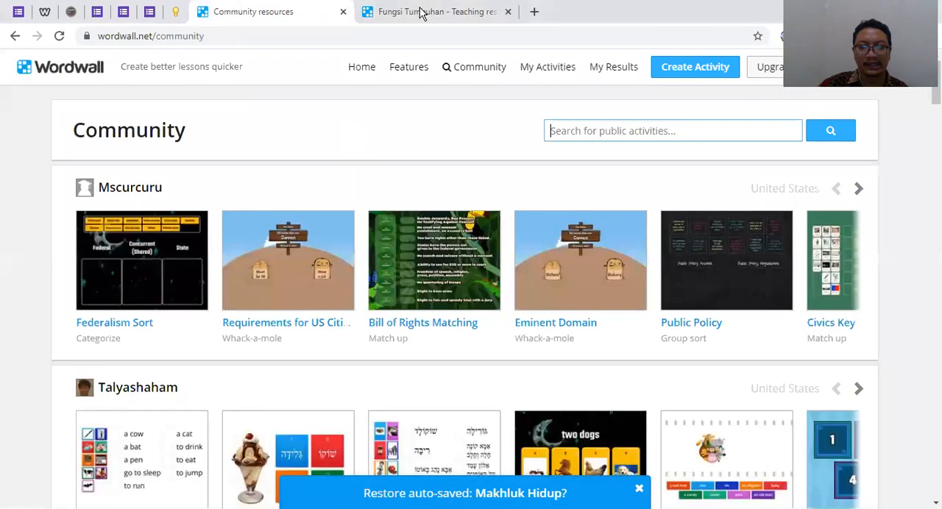
left_click(422, 13)
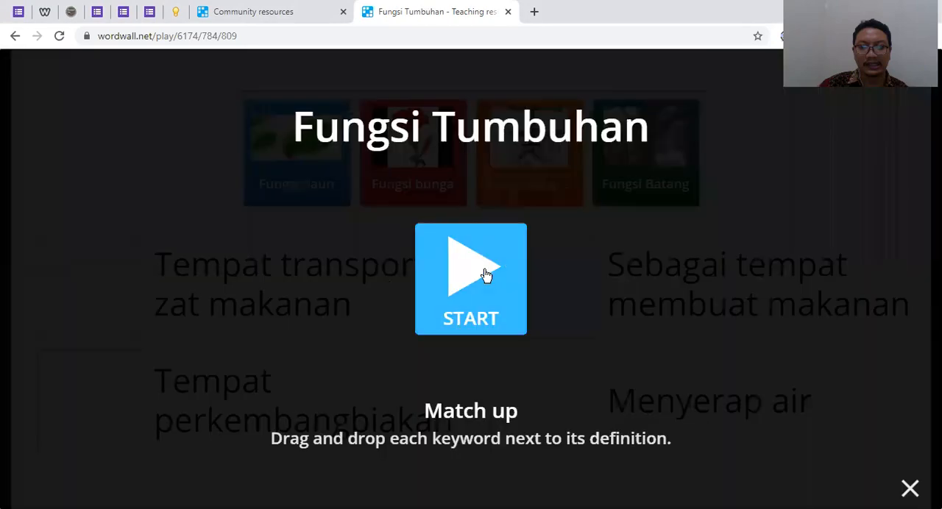
Start the match-up game, match the daun, bunga, akar and batang keywords to their plant-function definitions, and submit the answers
left_click(484, 275)
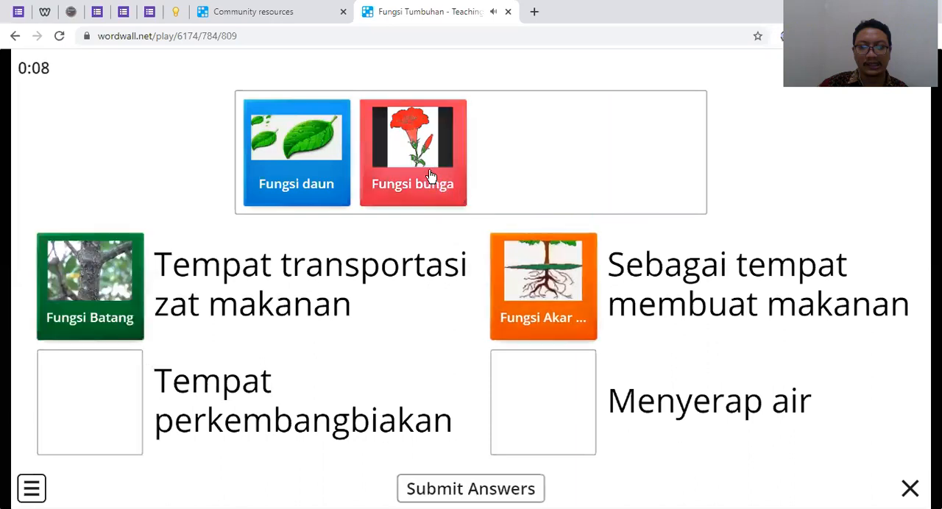
left_click_drag(432, 177, 160, 448)
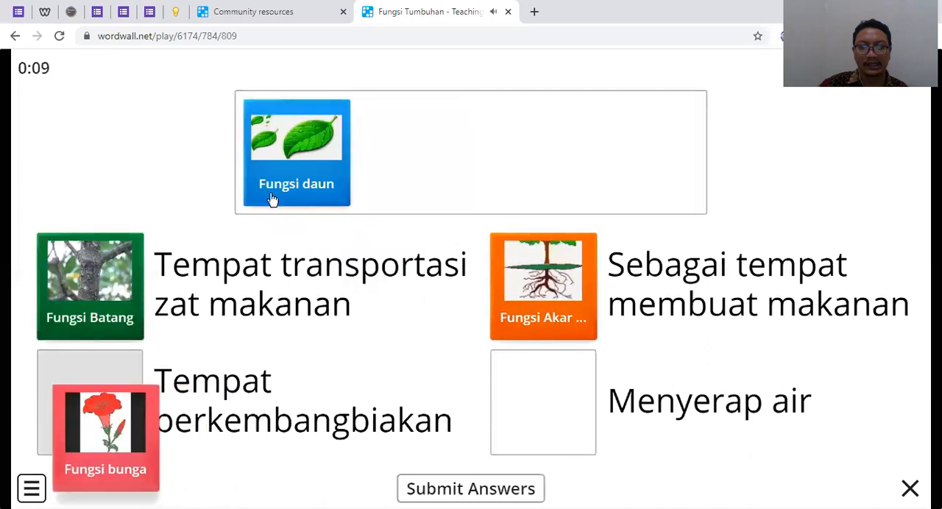
left_click_drag(273, 199, 486, 349)
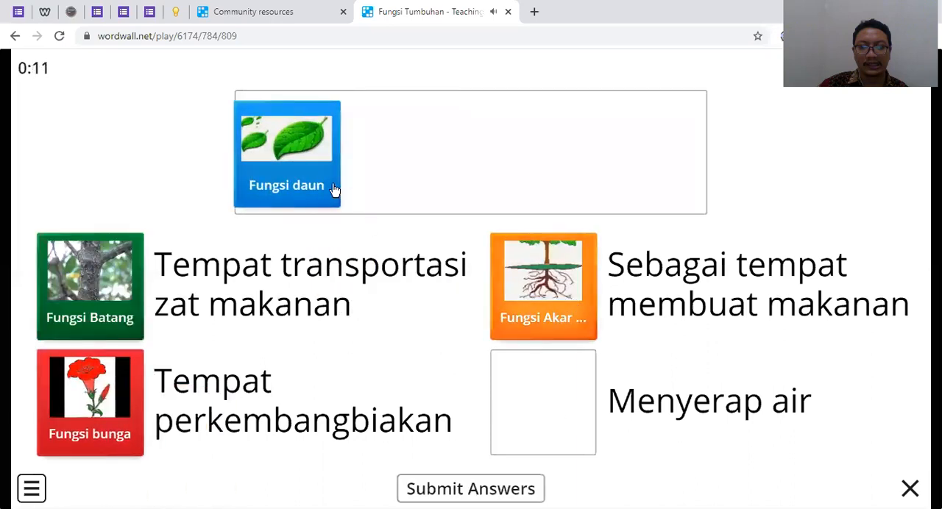
left_click(587, 437)
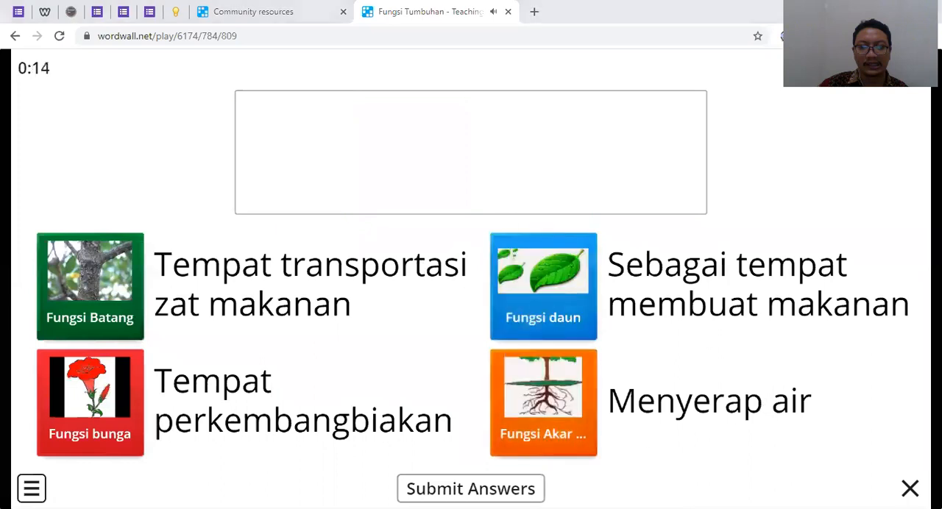
left_click(471, 489)
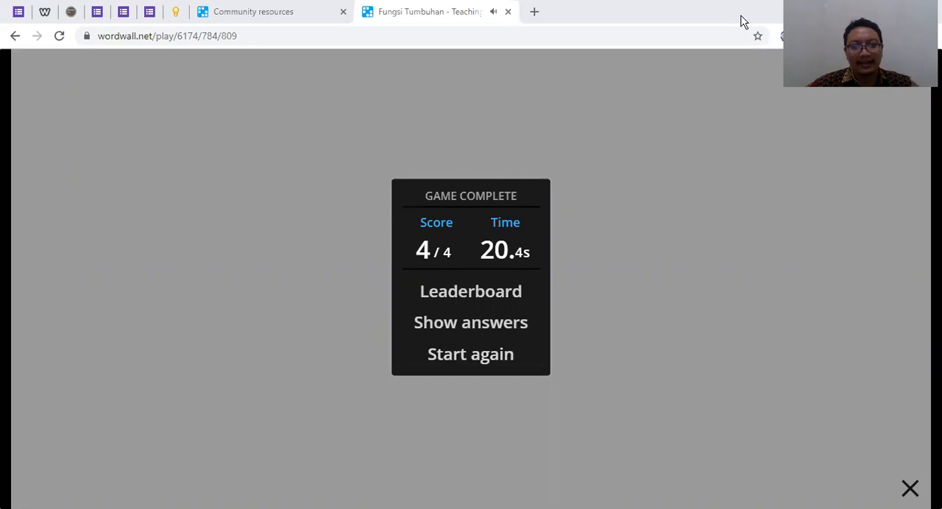
Close the Fungsi Tumbuhan and Community resources browser tabs
key("ctrl+w")
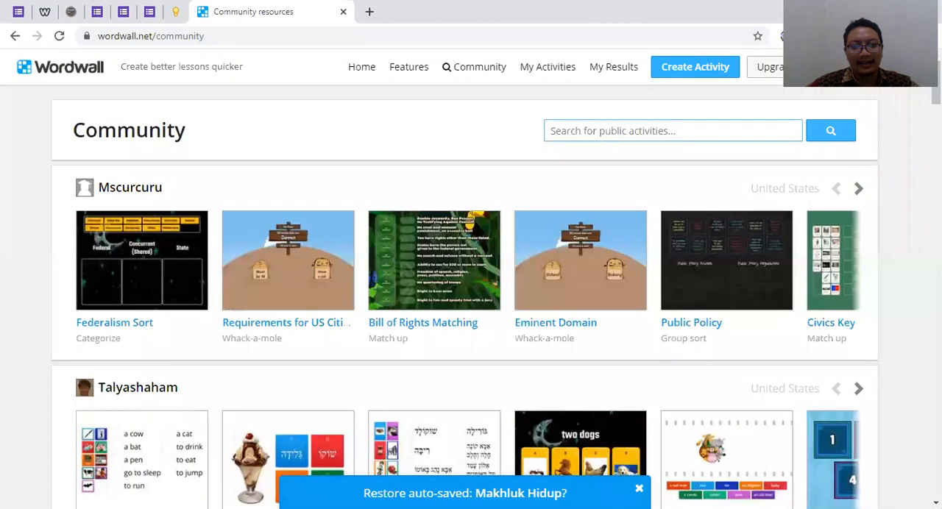
key("alt+Tab")
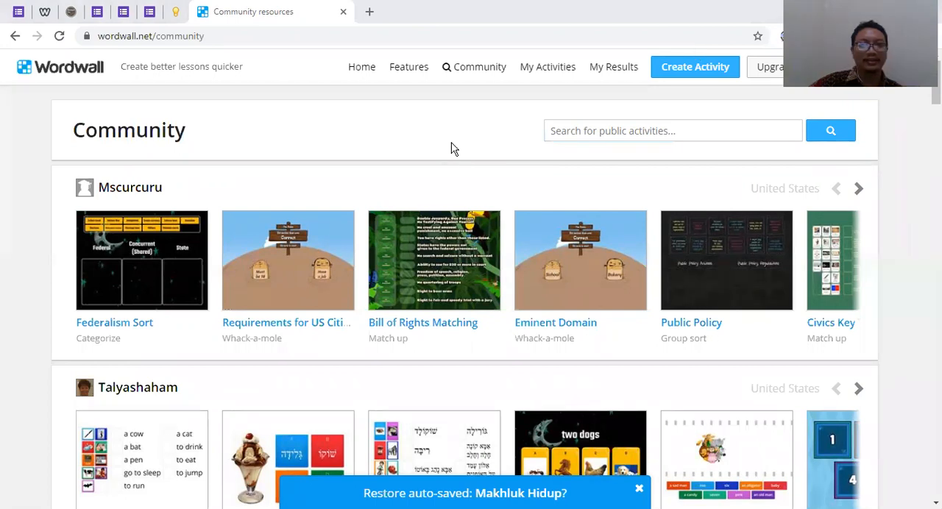
left_click(343, 13)
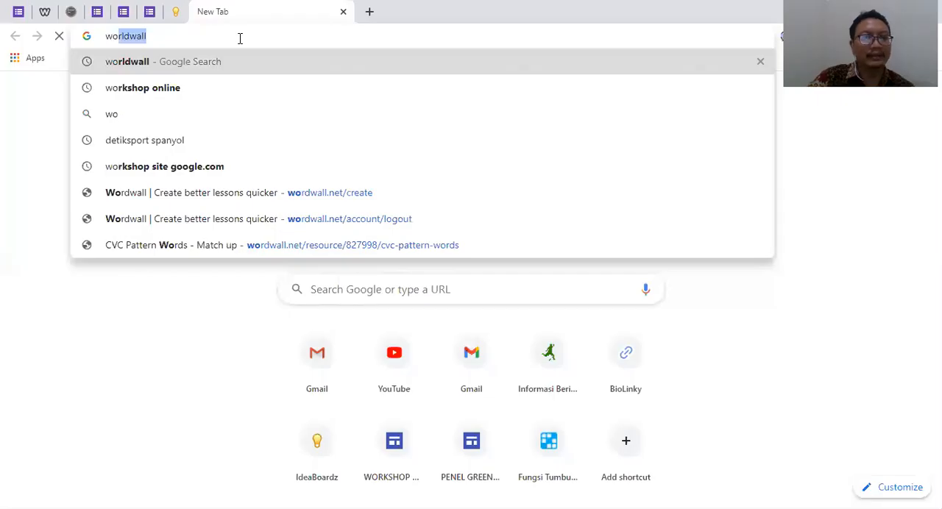
Search Google for "worldwall" and open the Wordwall site from the results
type("r")
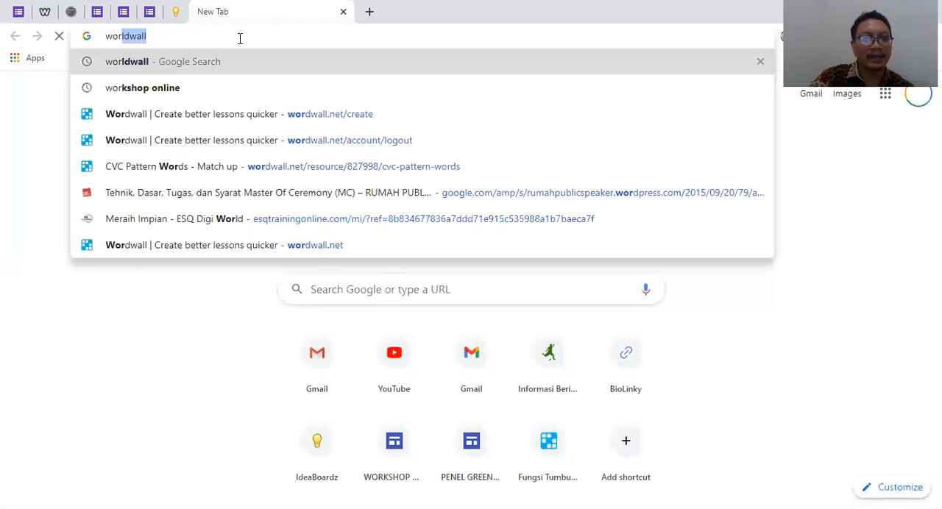
key("Return")
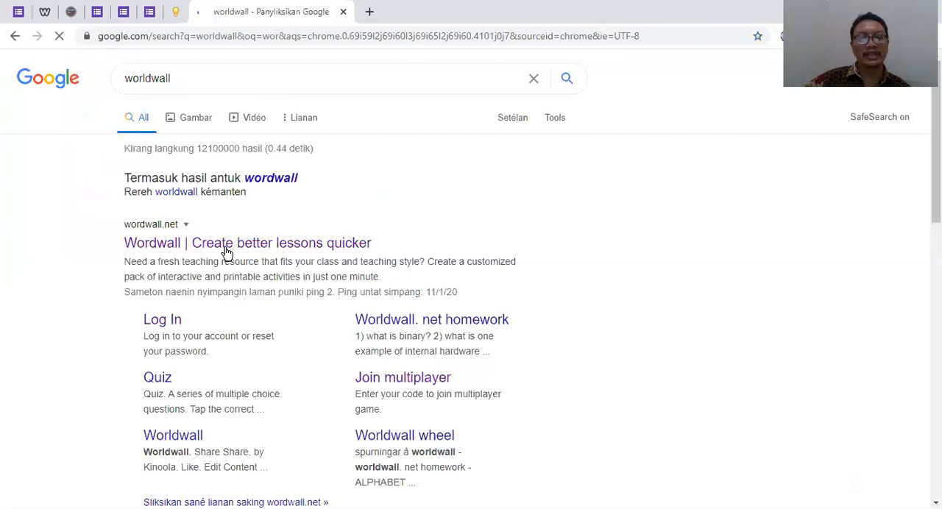
left_click(227, 250)
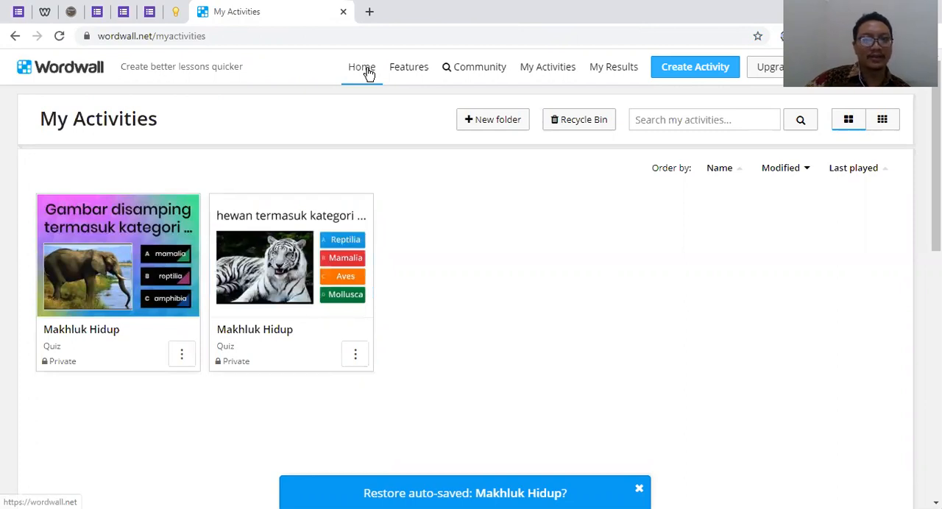
Start creating a new activity and look through the interactive templates, from Match up to Simple tiles
left_click(692, 67)
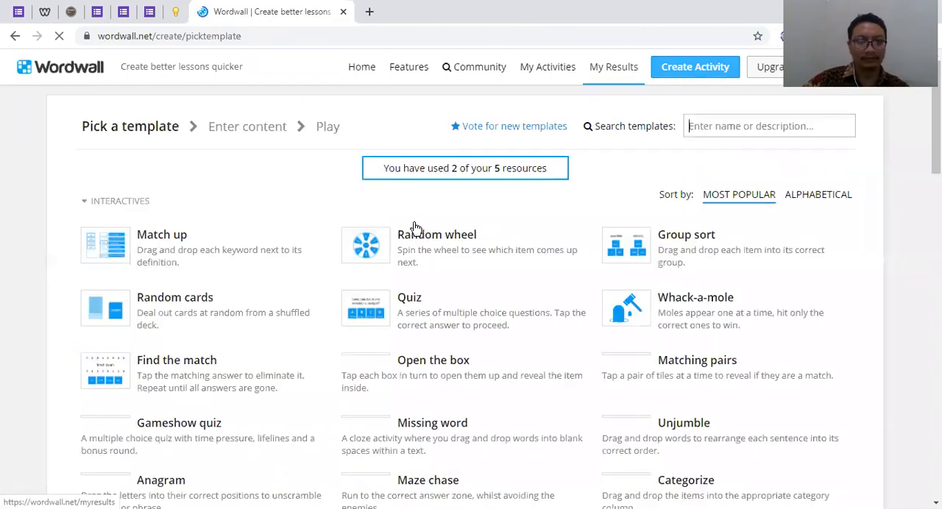
scroll(442, 309, "down", 4)
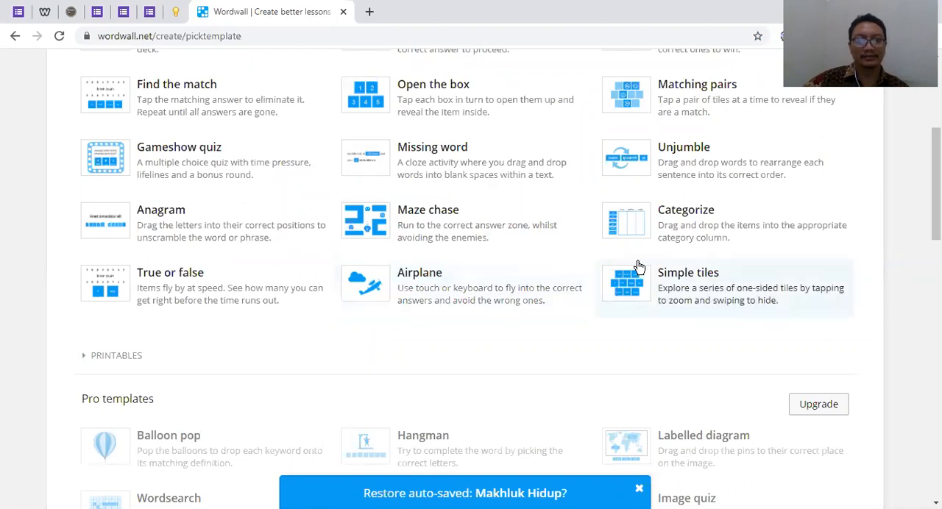
scroll(501, 272, "up", 2)
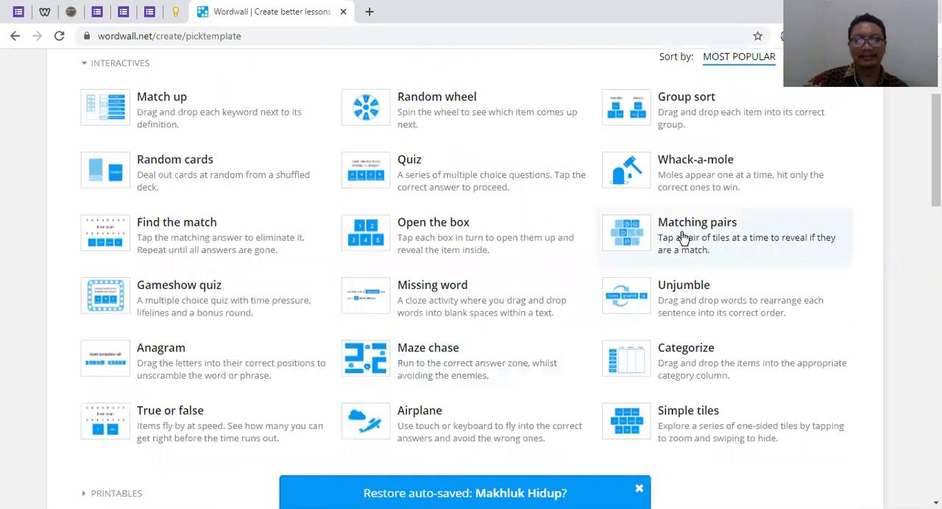
scroll(678, 234, "up", 2)
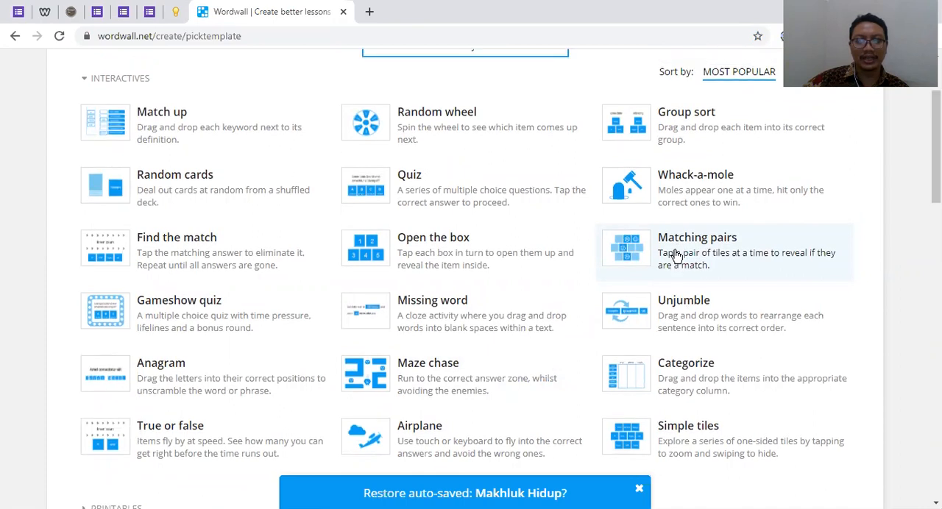
Open the Community page in a separate browser tab and compare it with the list of interactive templates
middle_click(490, 70)
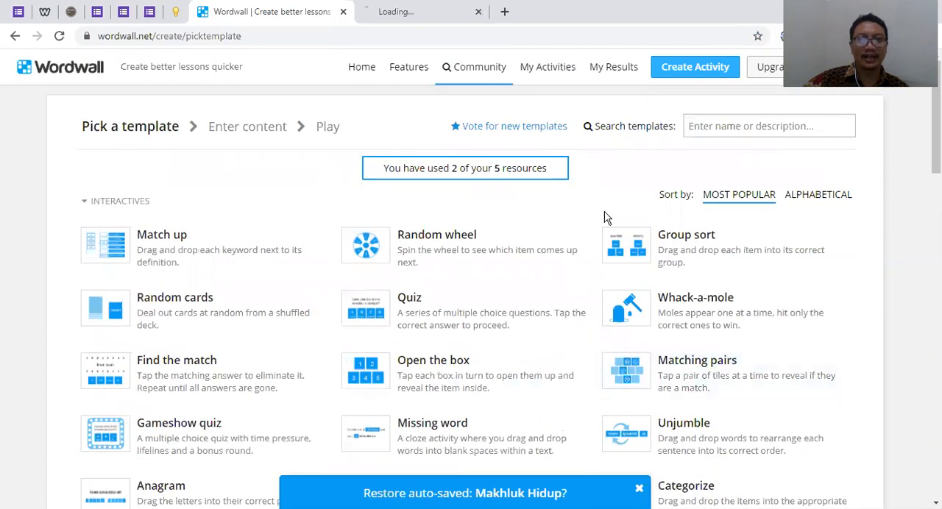
scroll(665, 303, "down", 2)
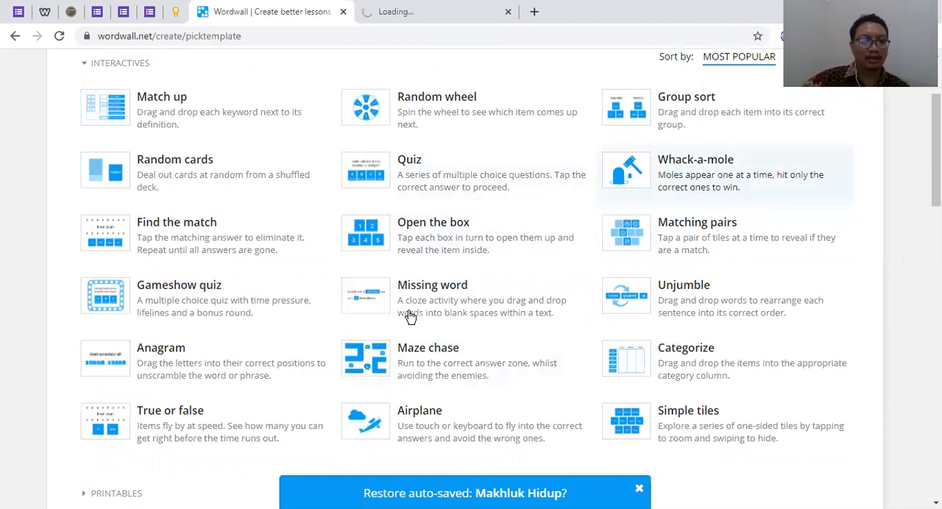
scroll(152, 412, "down", 2)
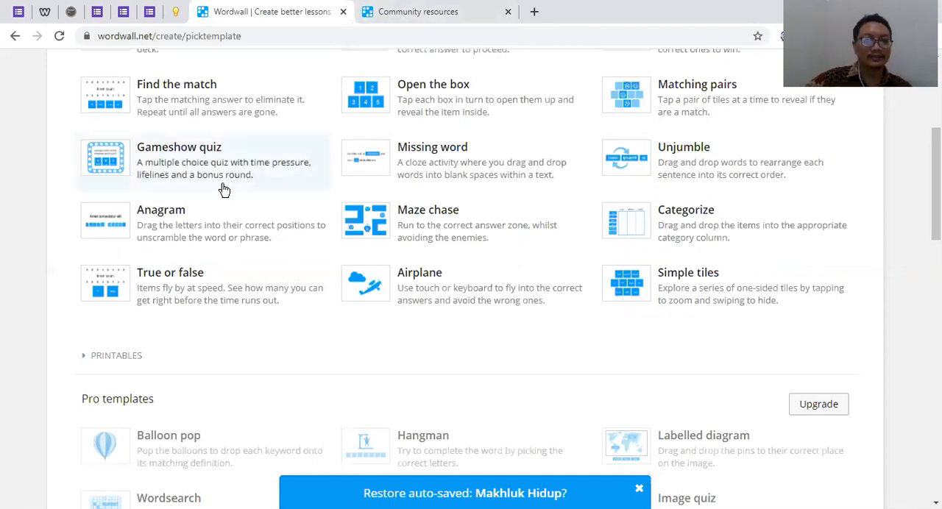
left_click(433, 13)
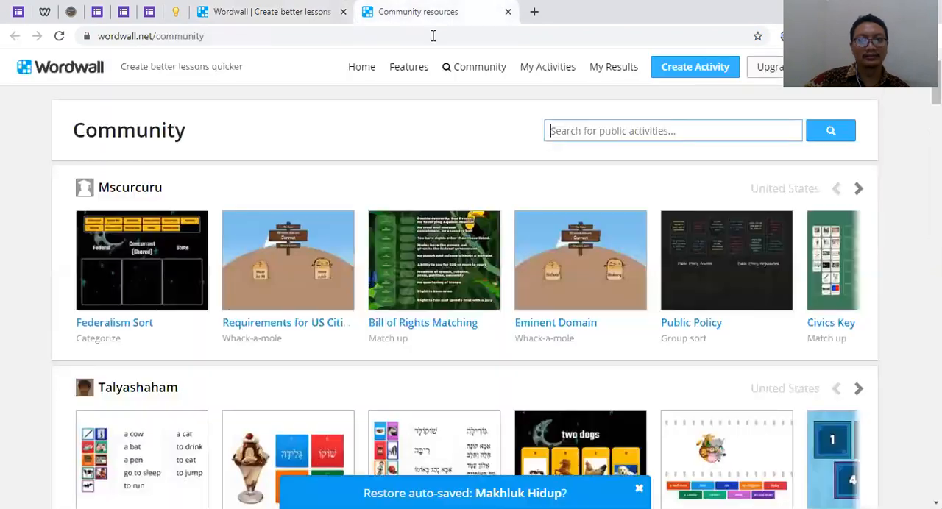
left_click(279, 13)
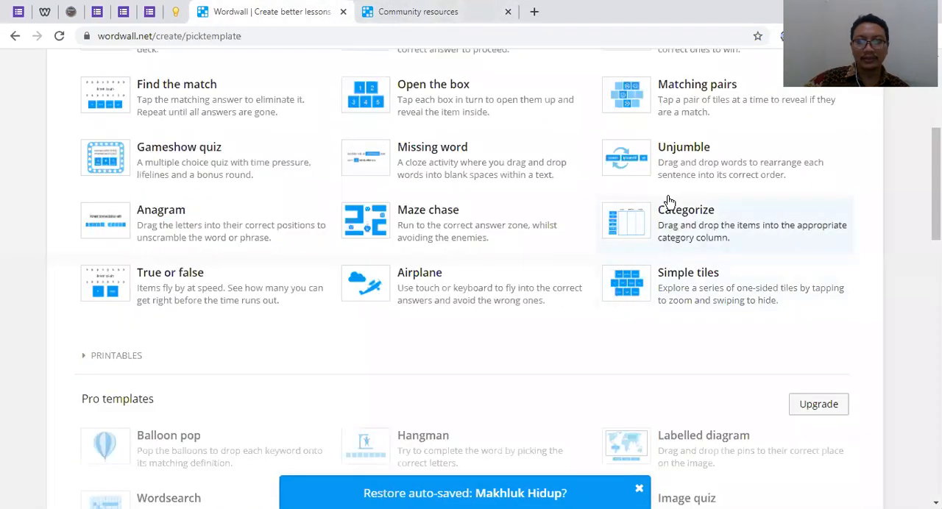
Search the public community activities for "Matching pairs" and browse the resulting activities
left_click(430, 15)
left_click(677, 137)
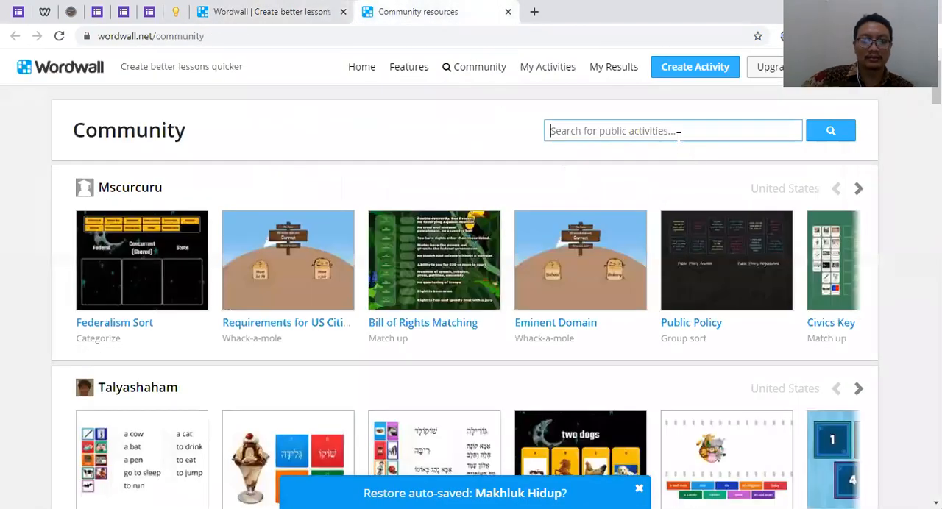
type("matchin")
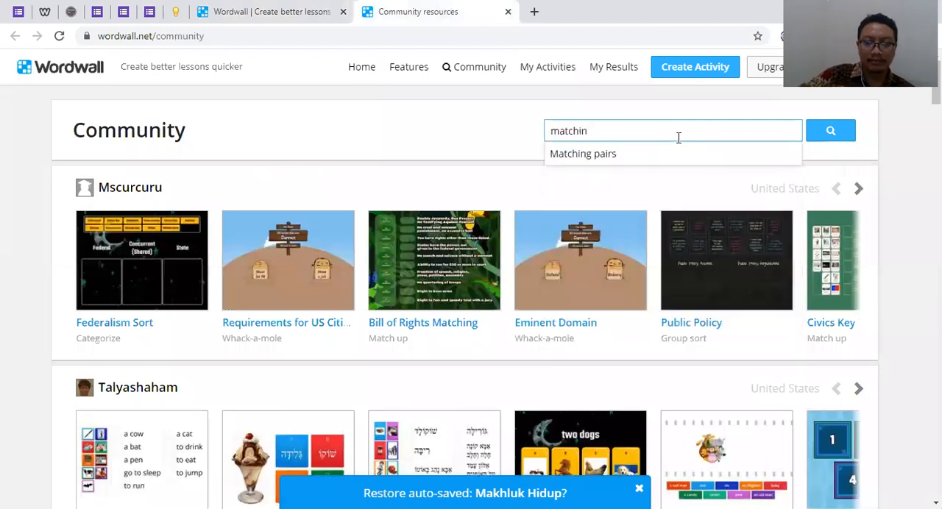
key("Down")
key("Return")
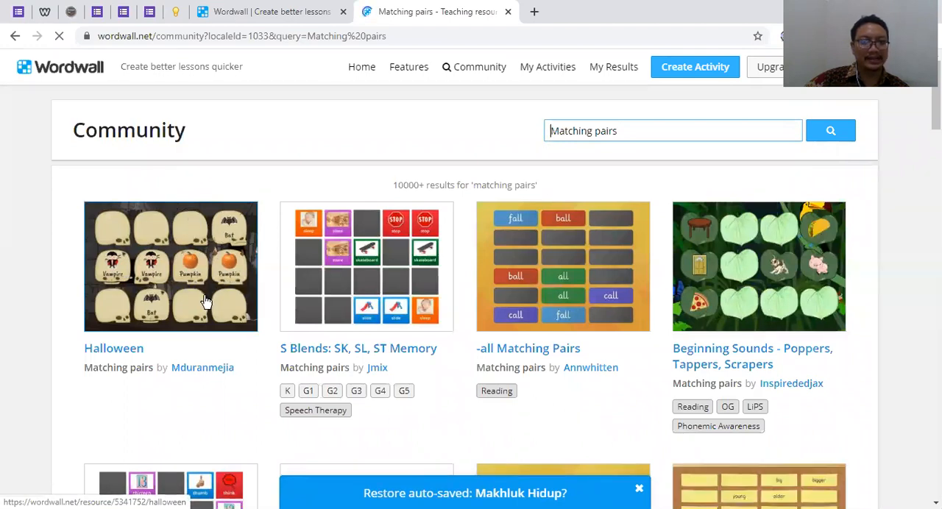
scroll(199, 273, "down", 1)
scroll(201, 258, "up", 1)
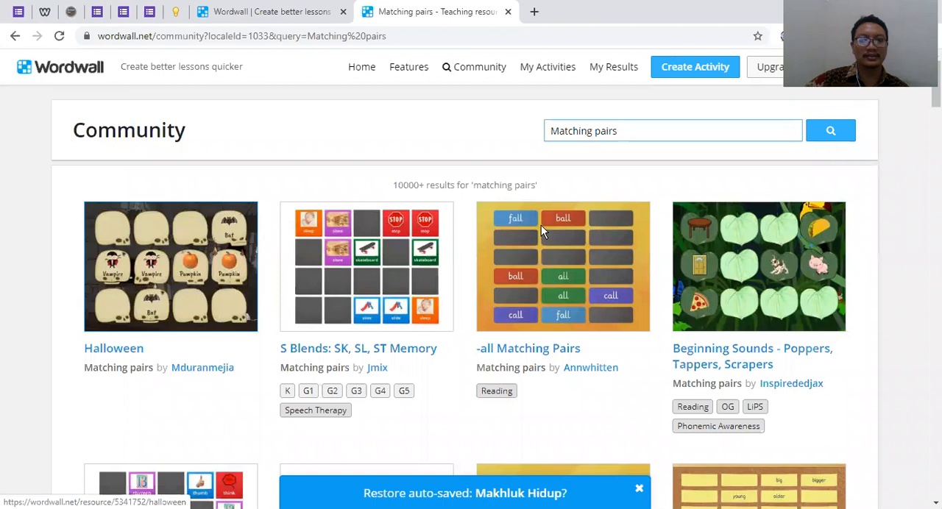
scroll(541, 228, "down", 2)
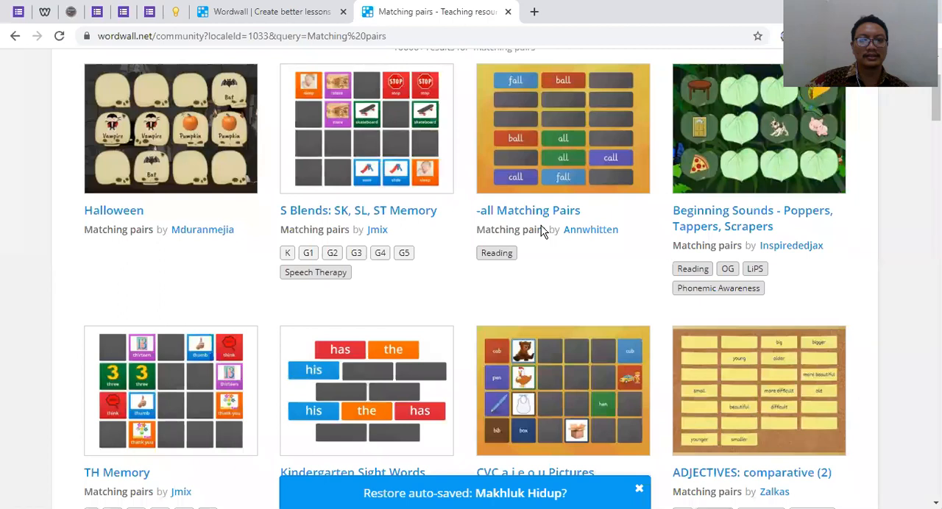
scroll(781, 280, "up", 2)
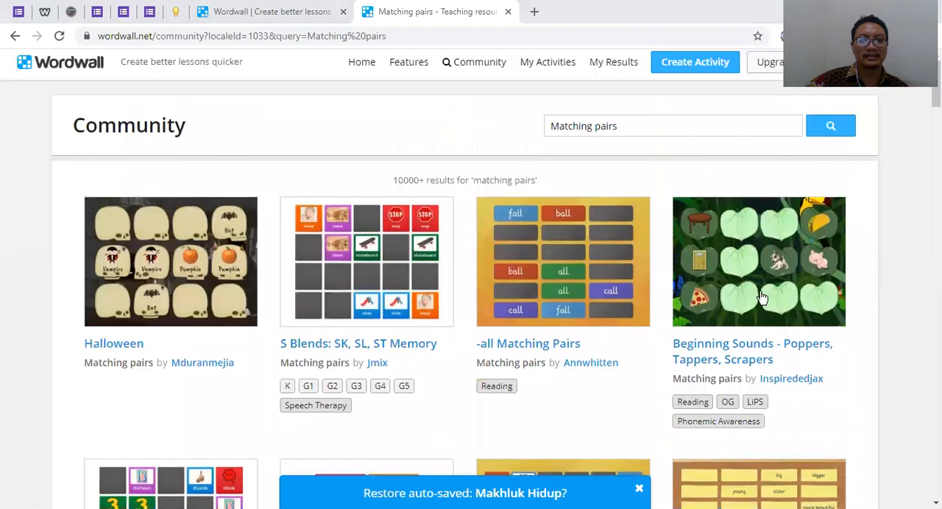